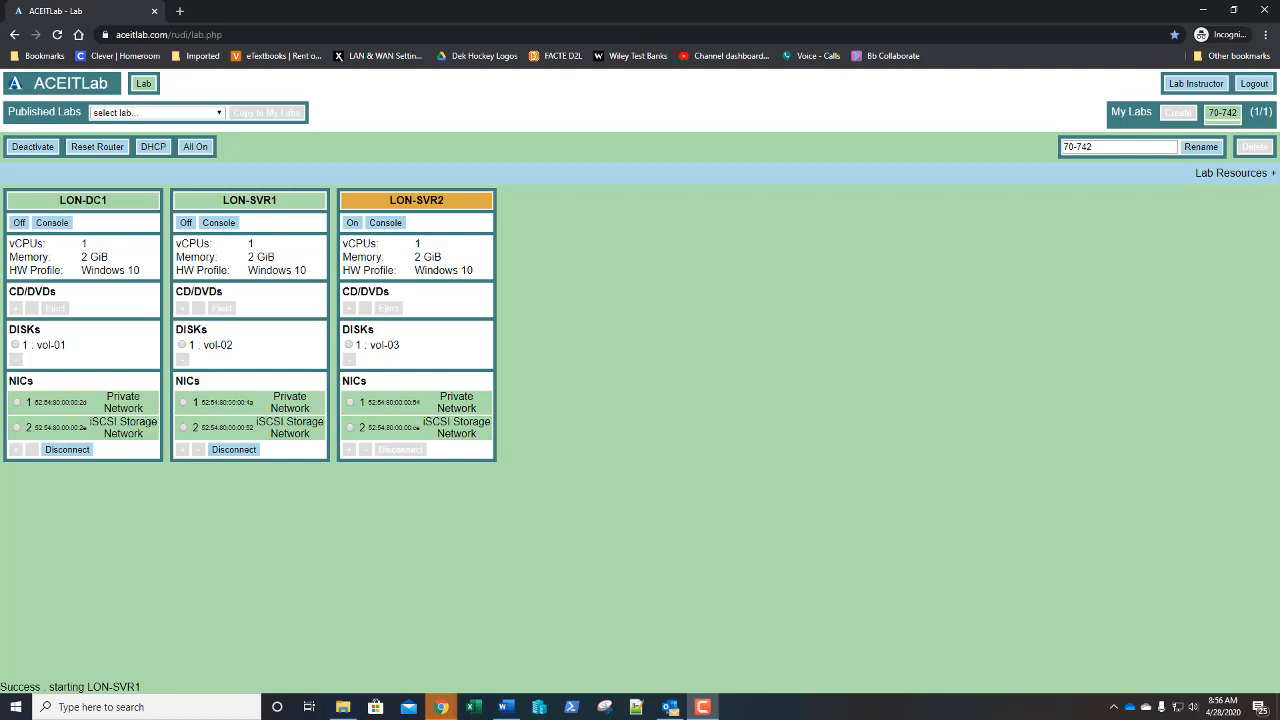
- Open the LON-DC1 virtual machine's console from the lab page
{"action": "left_click", "coordinate": [52, 224]}
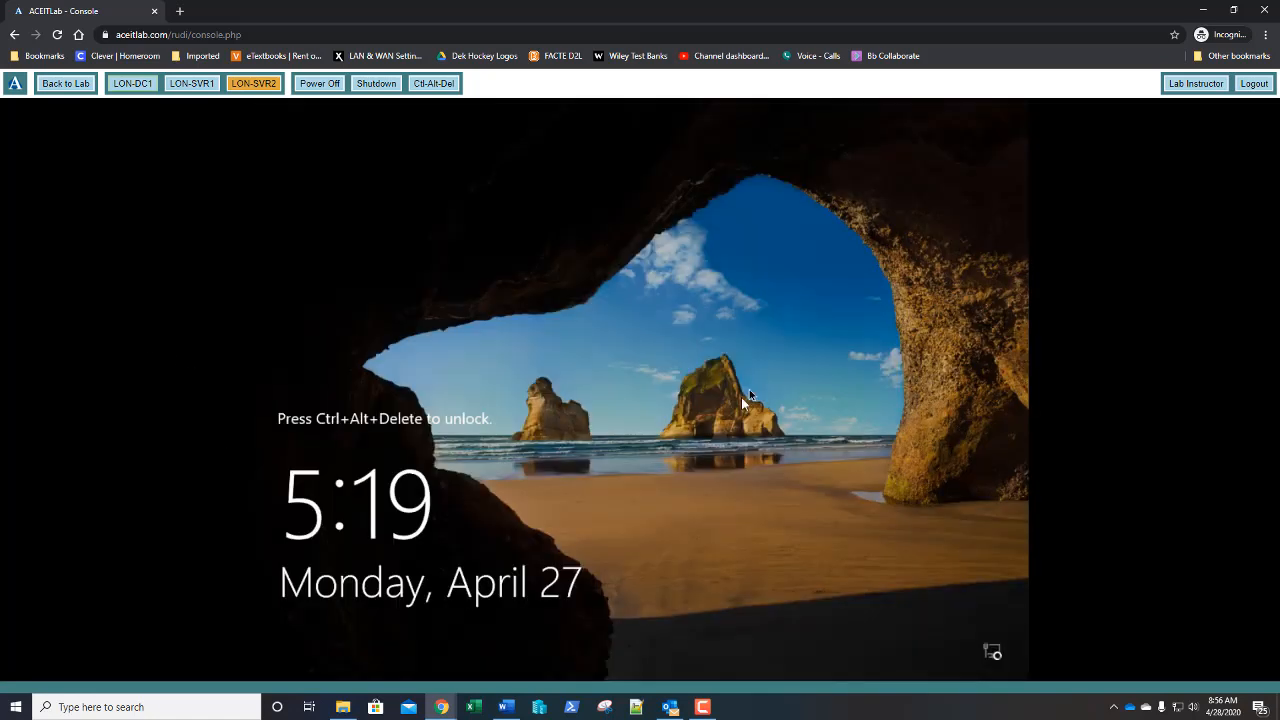
- Sign in to LON-DC1 as the domain administrator using the administrator password
{"action": "left_click", "coordinate": [430, 84]}
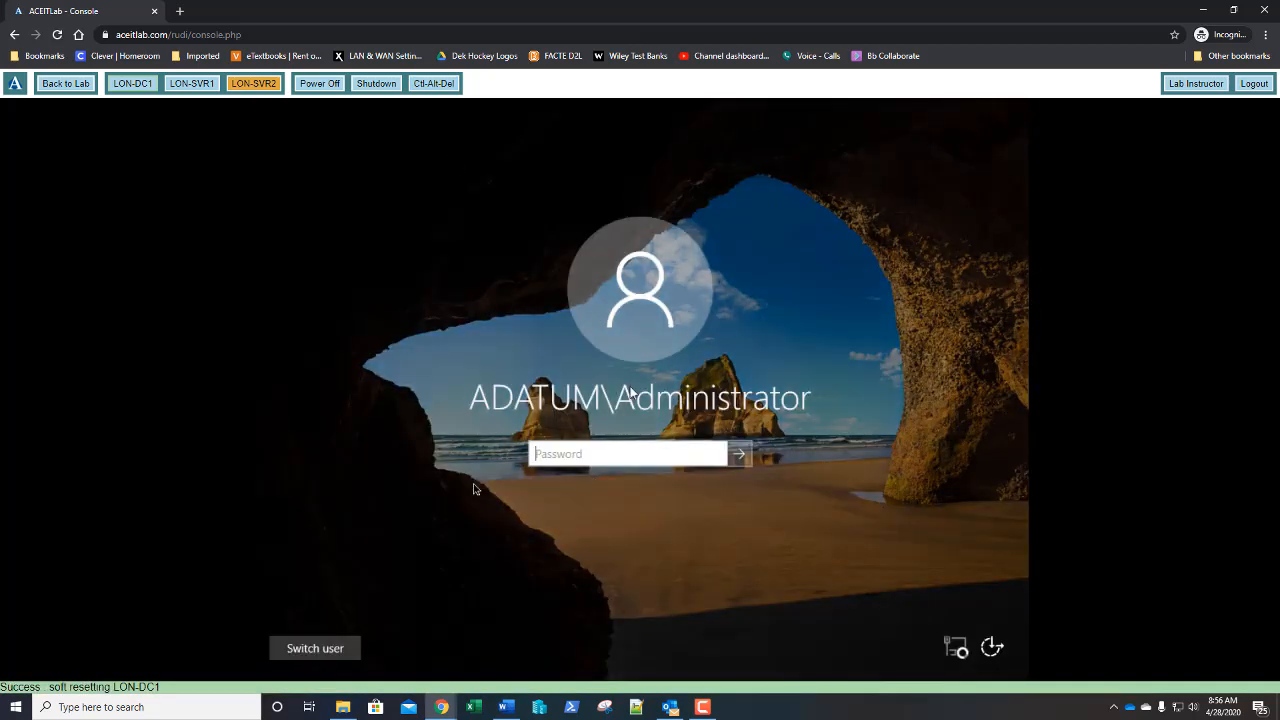
{"action": "left_click", "coordinate": [613, 464]}
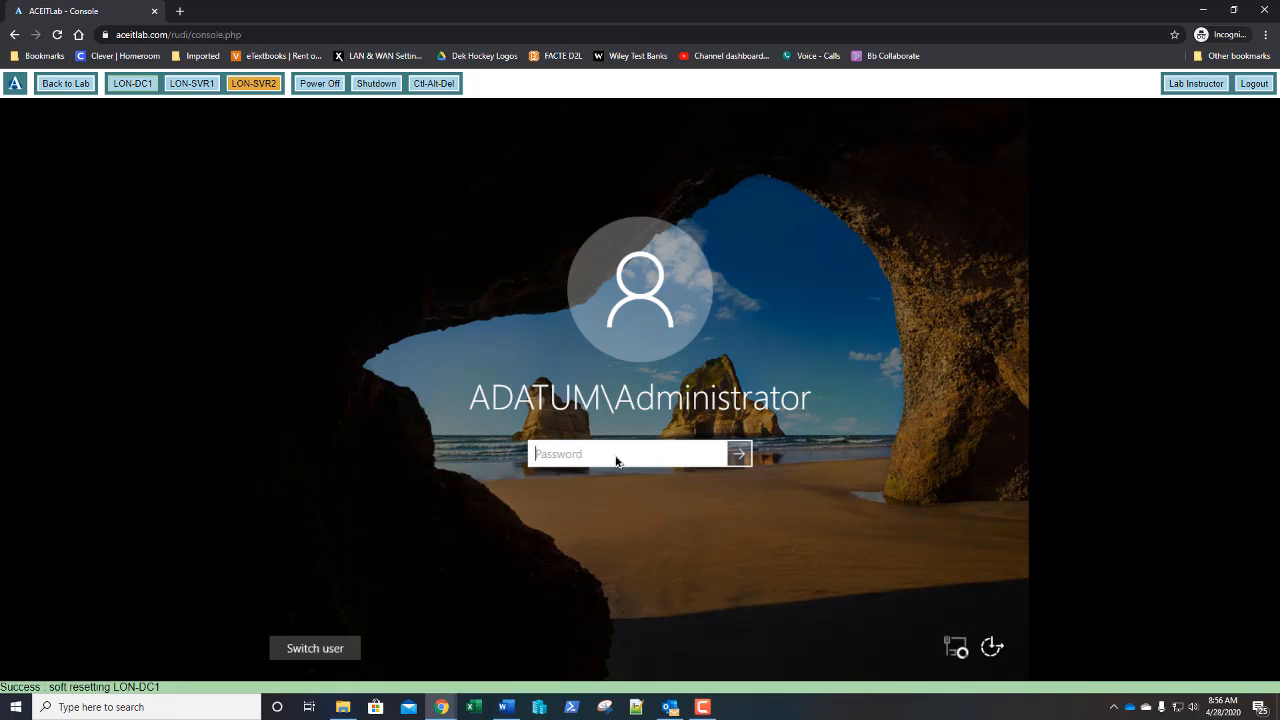
{"action": "type", "text": "Pa55"}
{"action": "type", "text": "w.rd"}
{"action": "key", "text": "Return"}
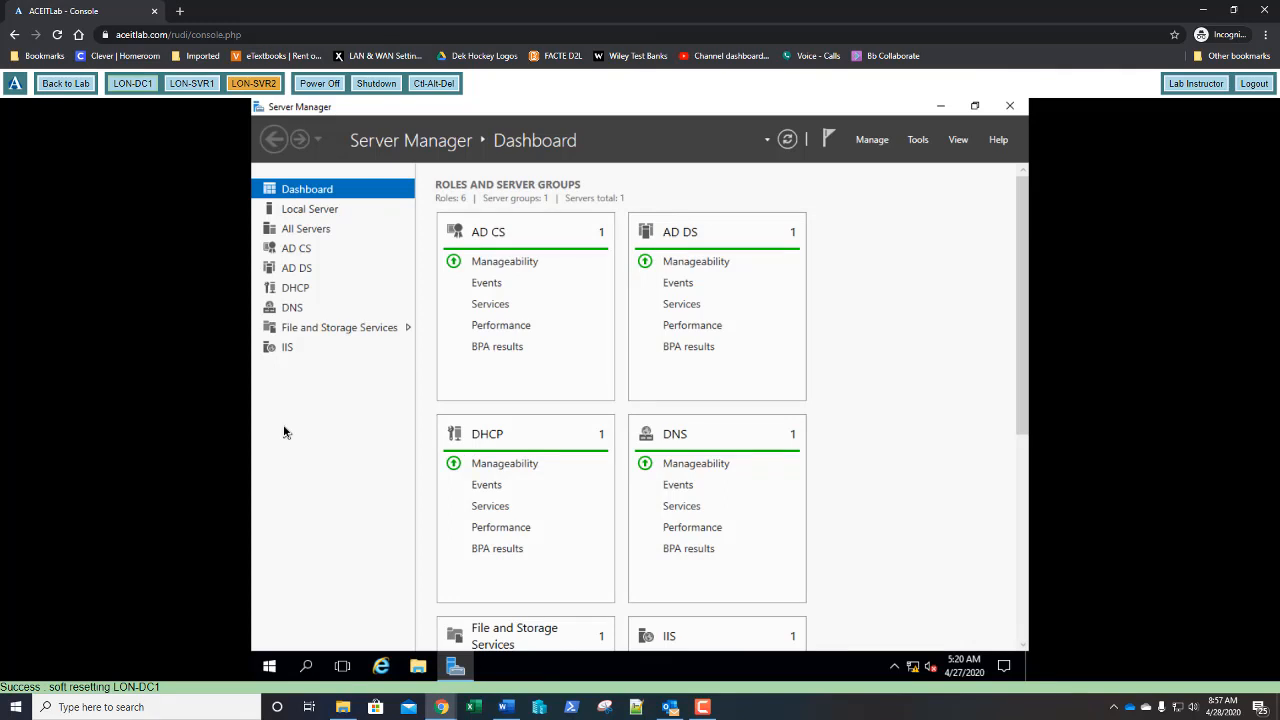
- Launch Active Directory Administrative Center from Server Manager Tools and select adatum (local)
{"action": "left_click", "coordinate": [918, 140]}
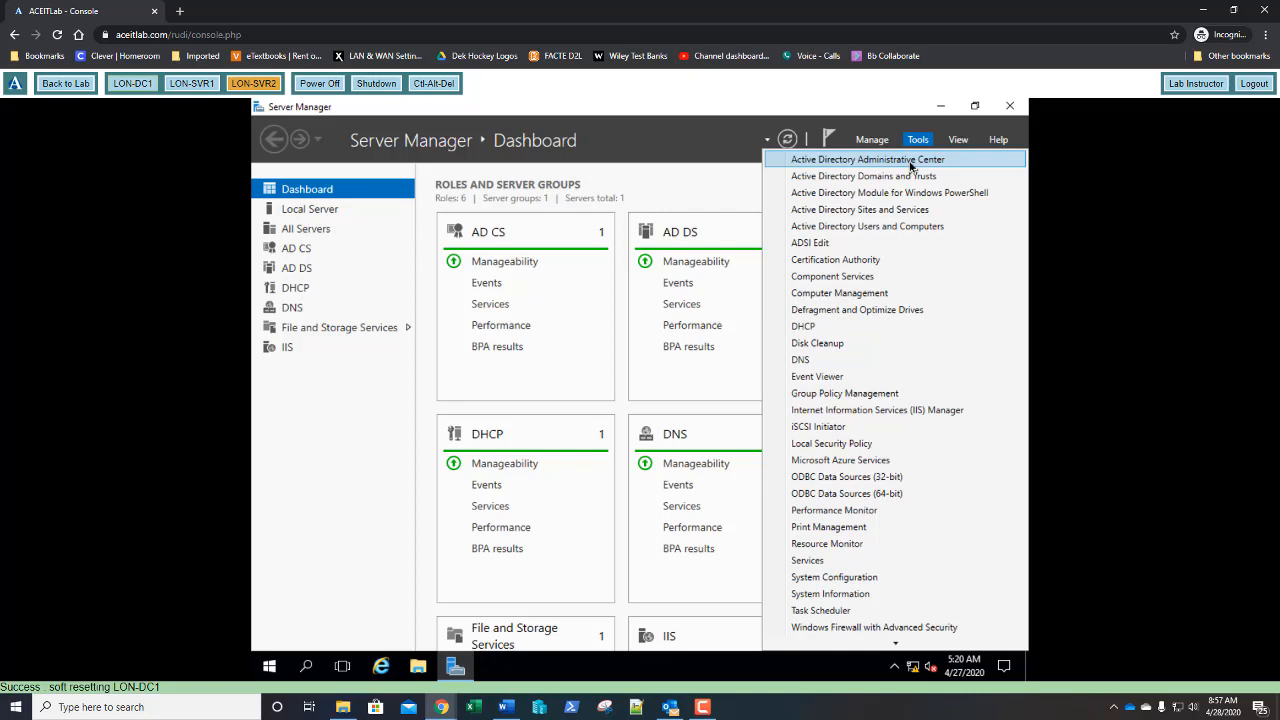
{"action": "left_click", "coordinate": [911, 162]}
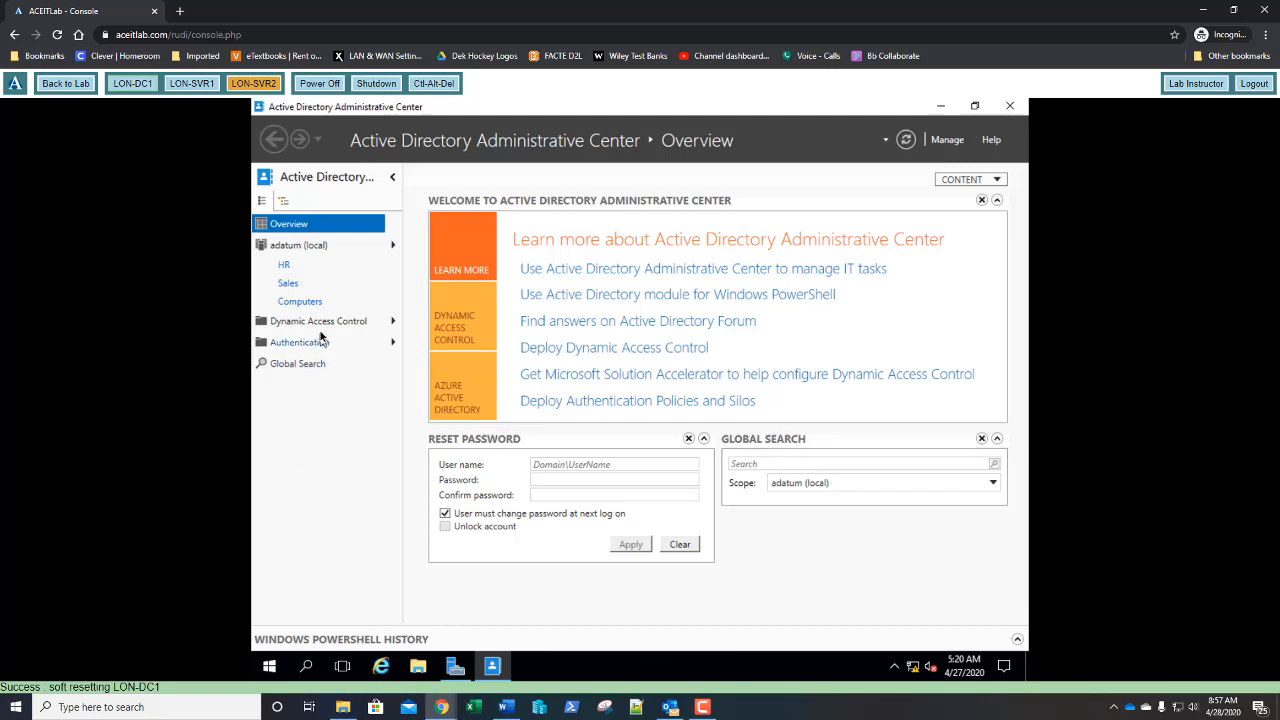
{"action": "left_click", "coordinate": [295, 250]}
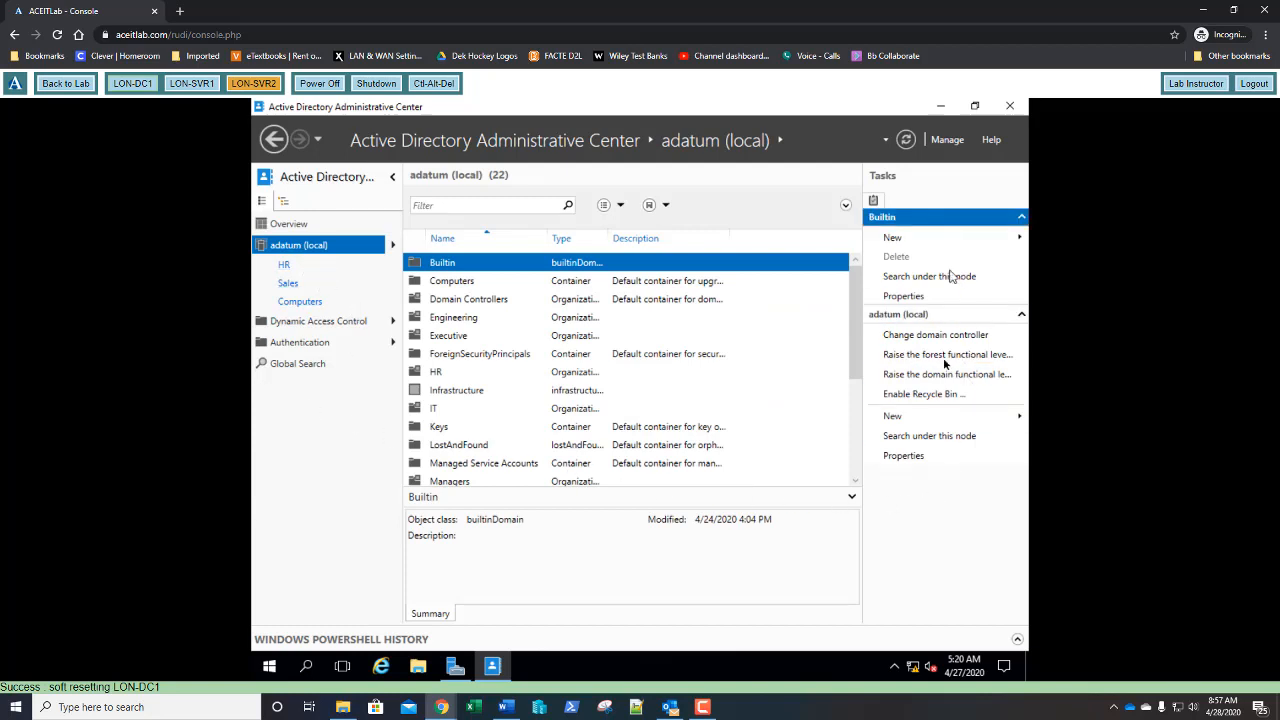
- Enable the Recycle Bin from the Tasks pane and confirm it for the adatum forest
{"action": "left_click", "coordinate": [907, 396]}
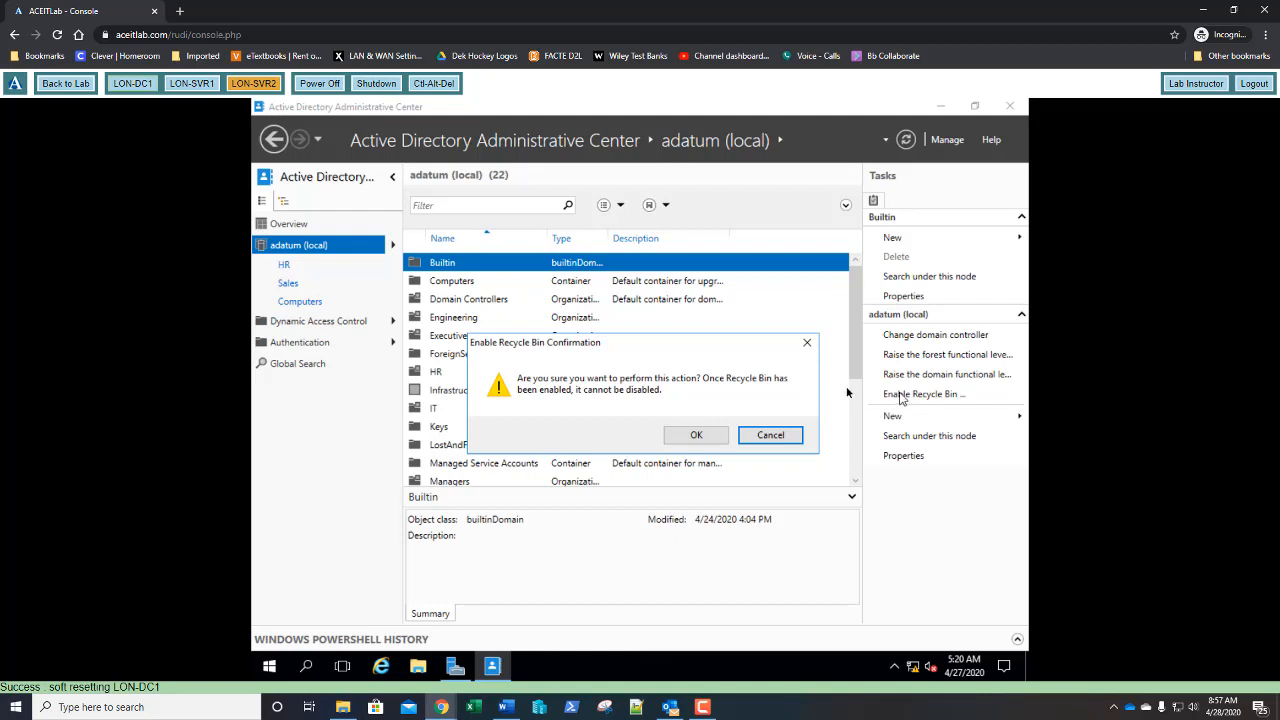
{"action": "left_click", "coordinate": [693, 437]}
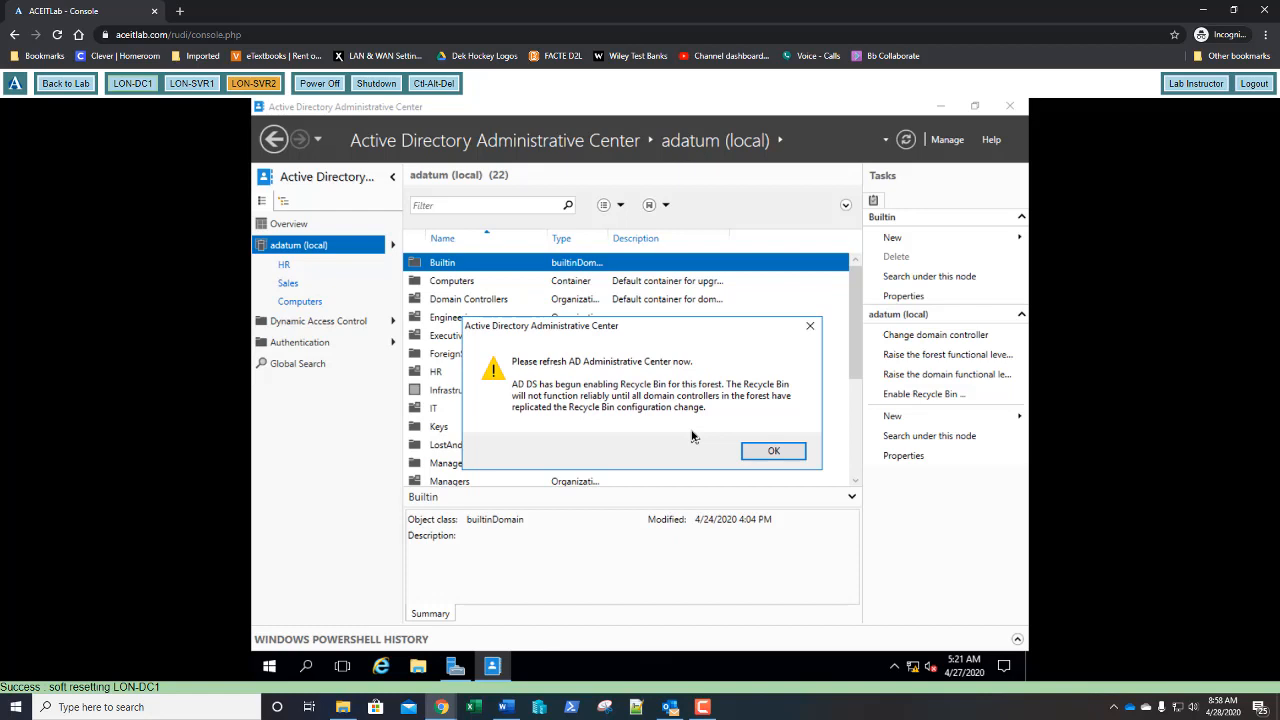
- Dismiss the refresh notice, refresh with F5 to show Deleted Objects, and minimize the window
{"action": "left_click", "coordinate": [774, 453]}
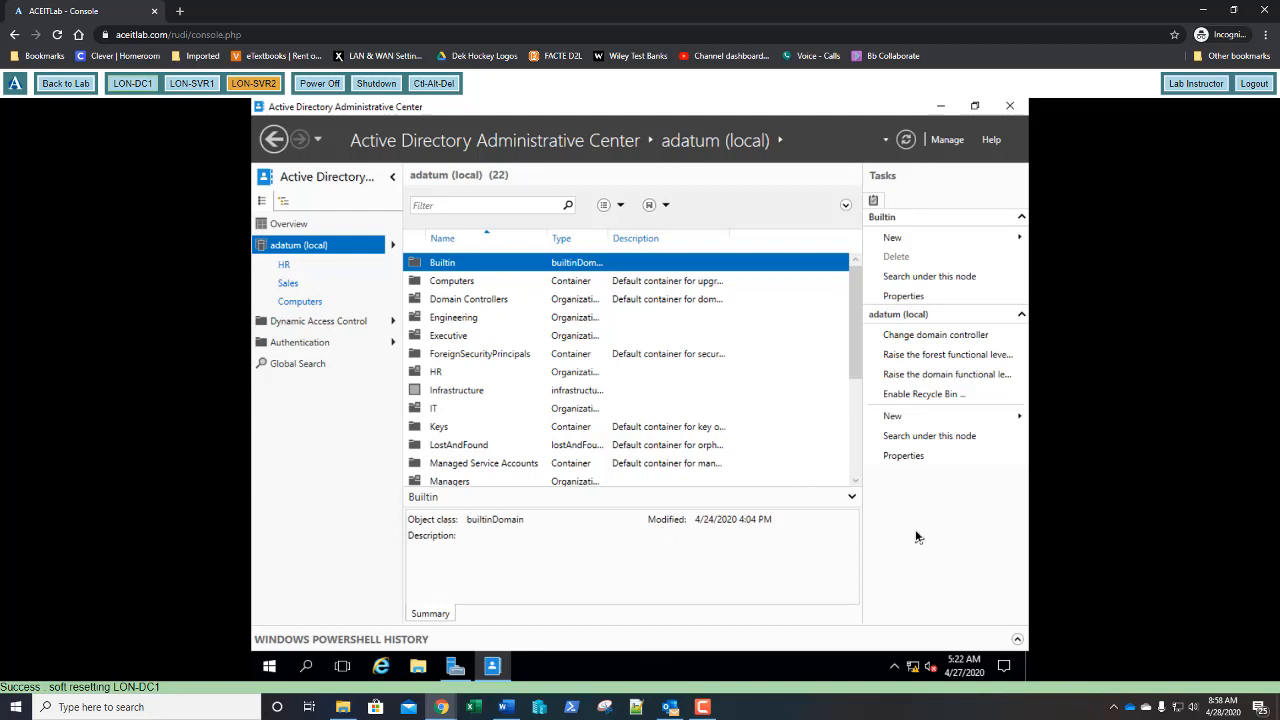
{"action": "key", "text": "F5"}
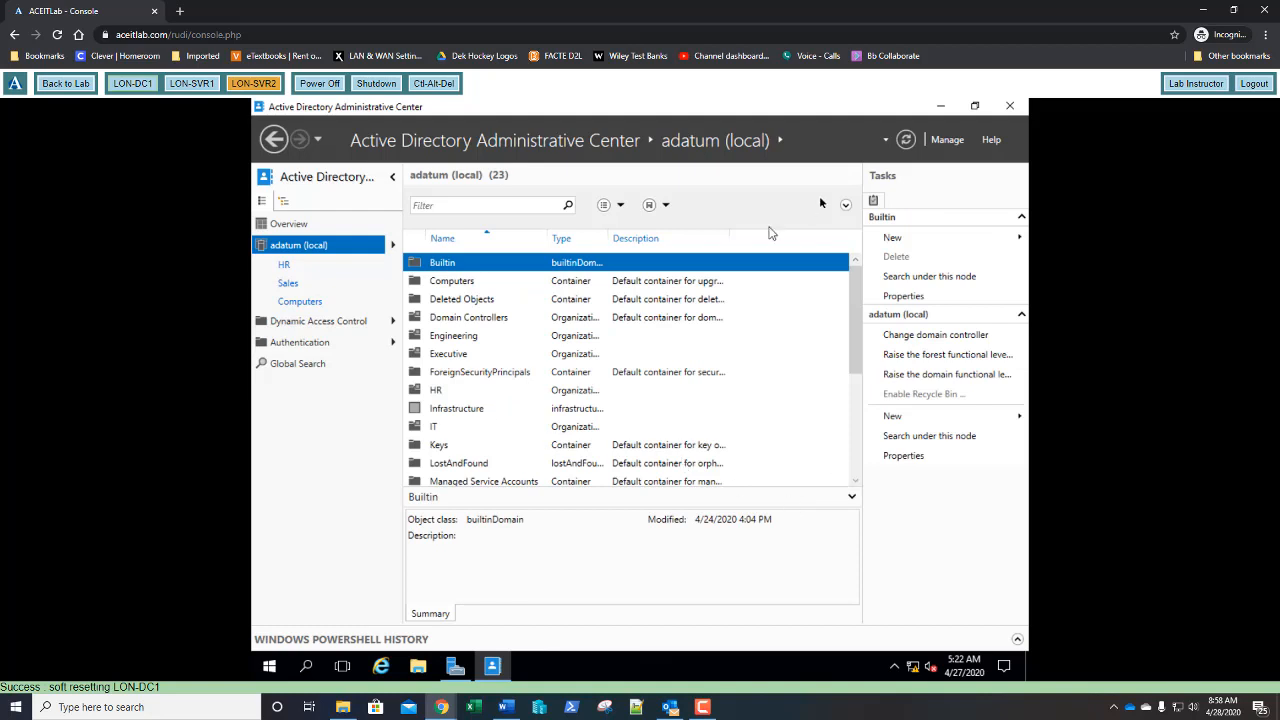
{"action": "left_click", "coordinate": [941, 107]}
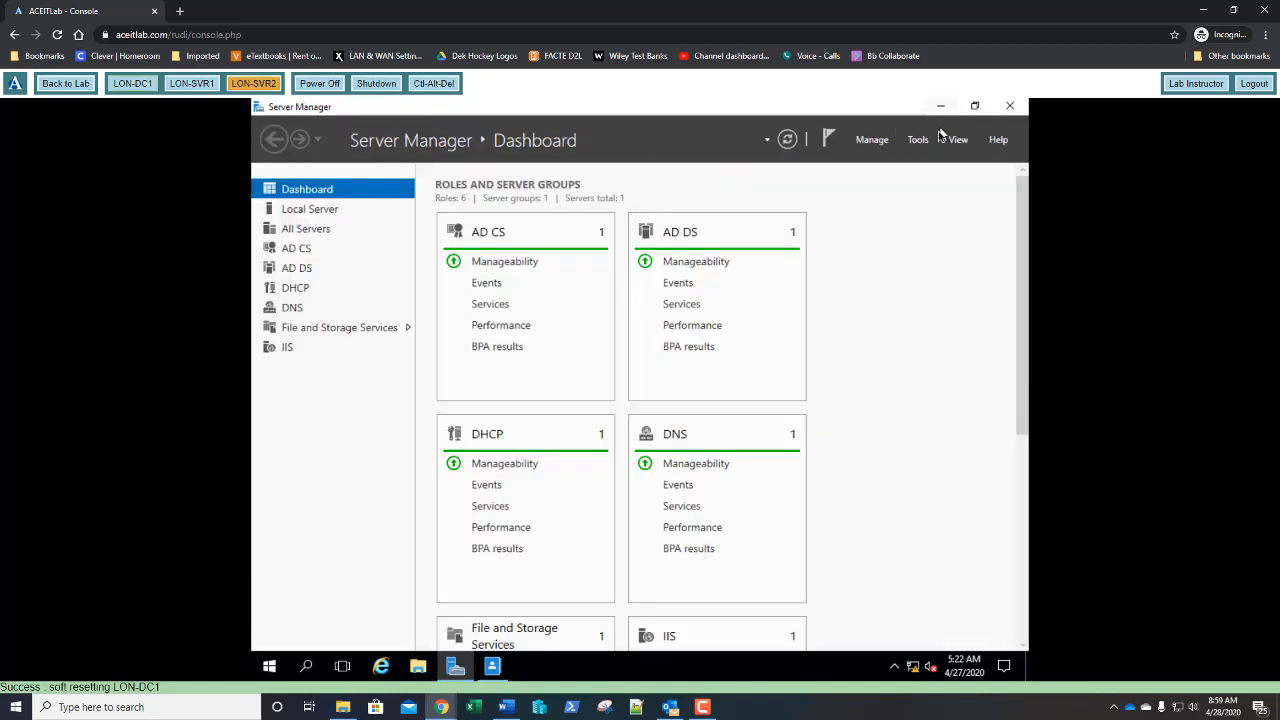
- Delete the first Sales user in Active Directory Users and Computers, then close it
{"action": "left_click", "coordinate": [919, 143]}
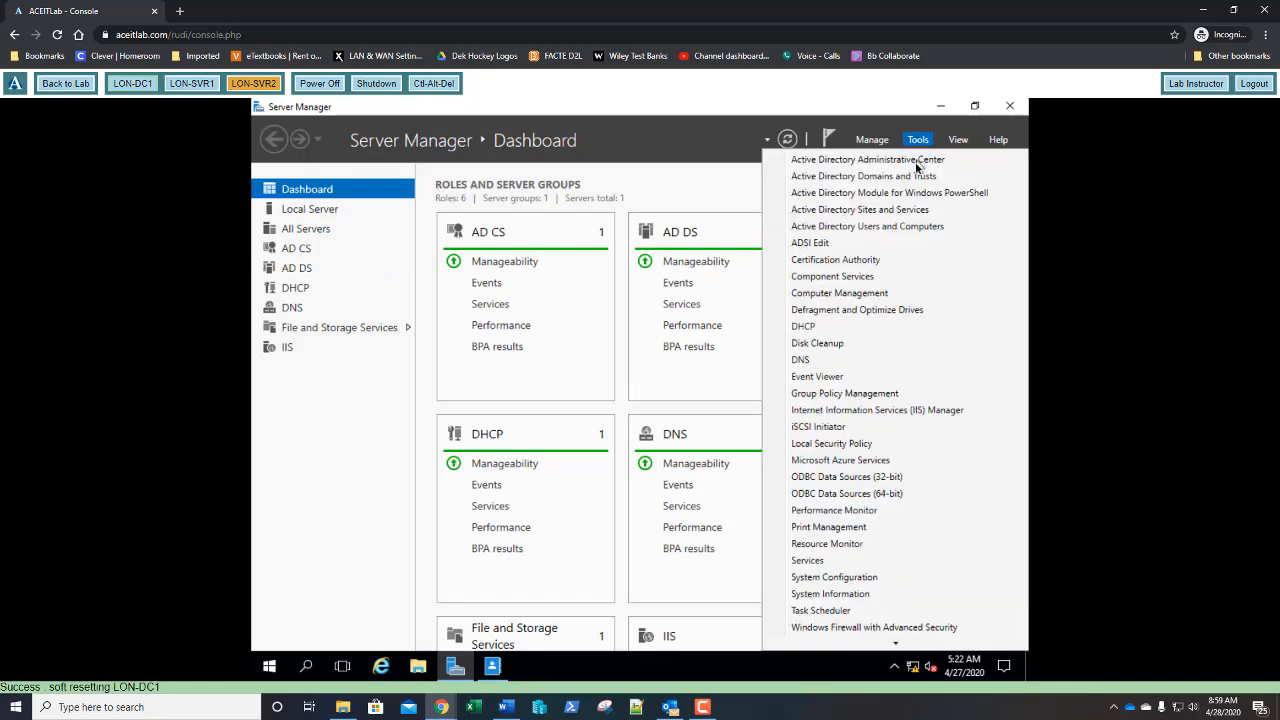
{"action": "left_click", "coordinate": [880, 233]}
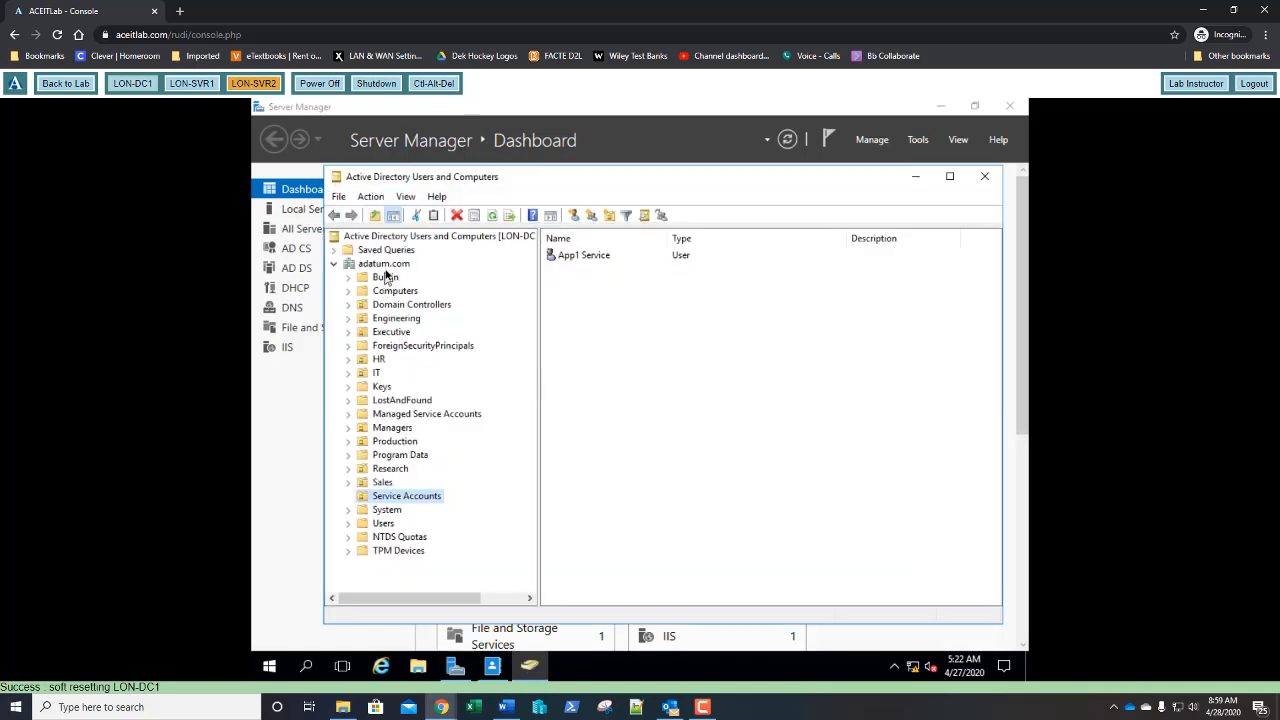
{"action": "left_click", "coordinate": [382, 484]}
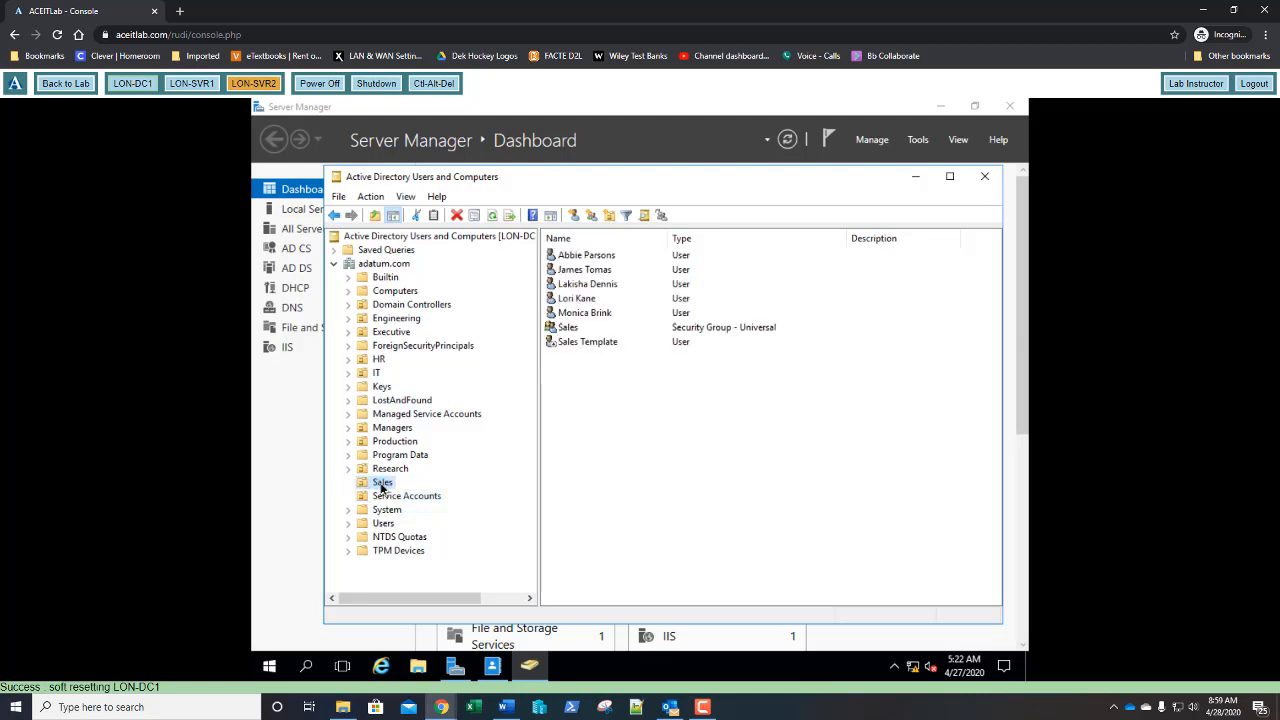
{"action": "left_click", "coordinate": [585, 257]}
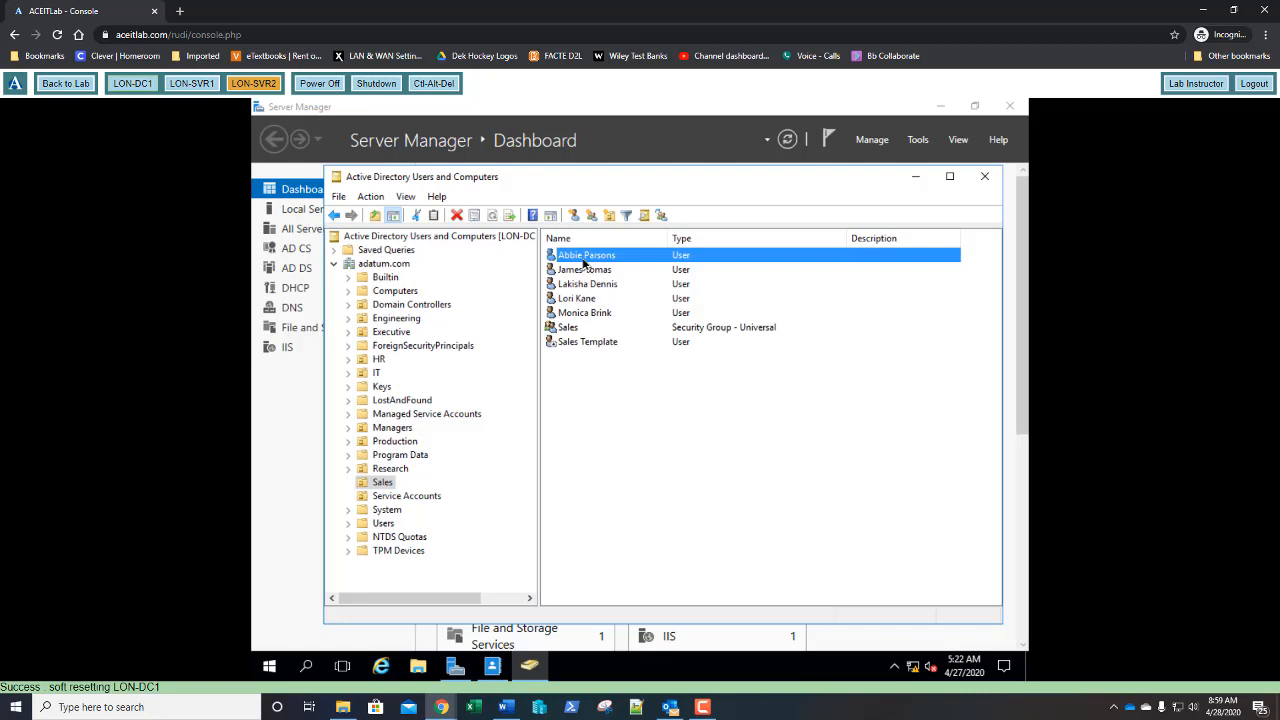
{"action": "right_click", "coordinate": [585, 263]}
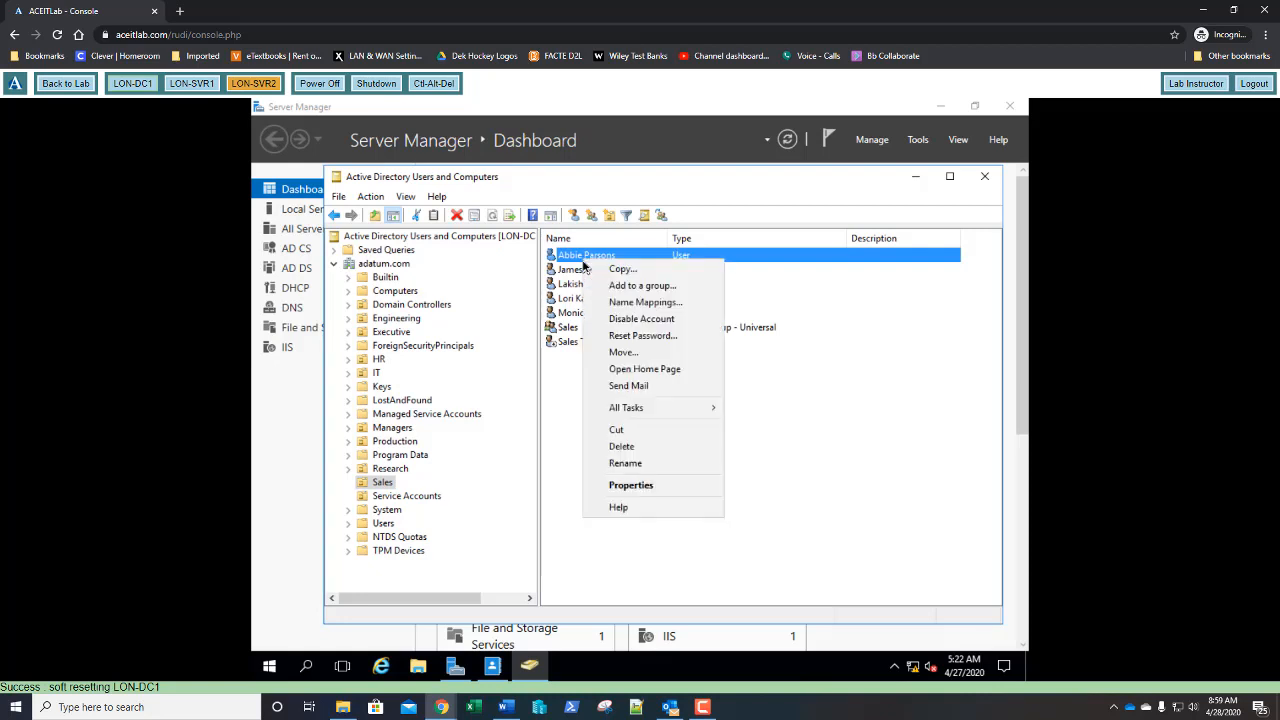
{"action": "left_click", "coordinate": [600, 453]}
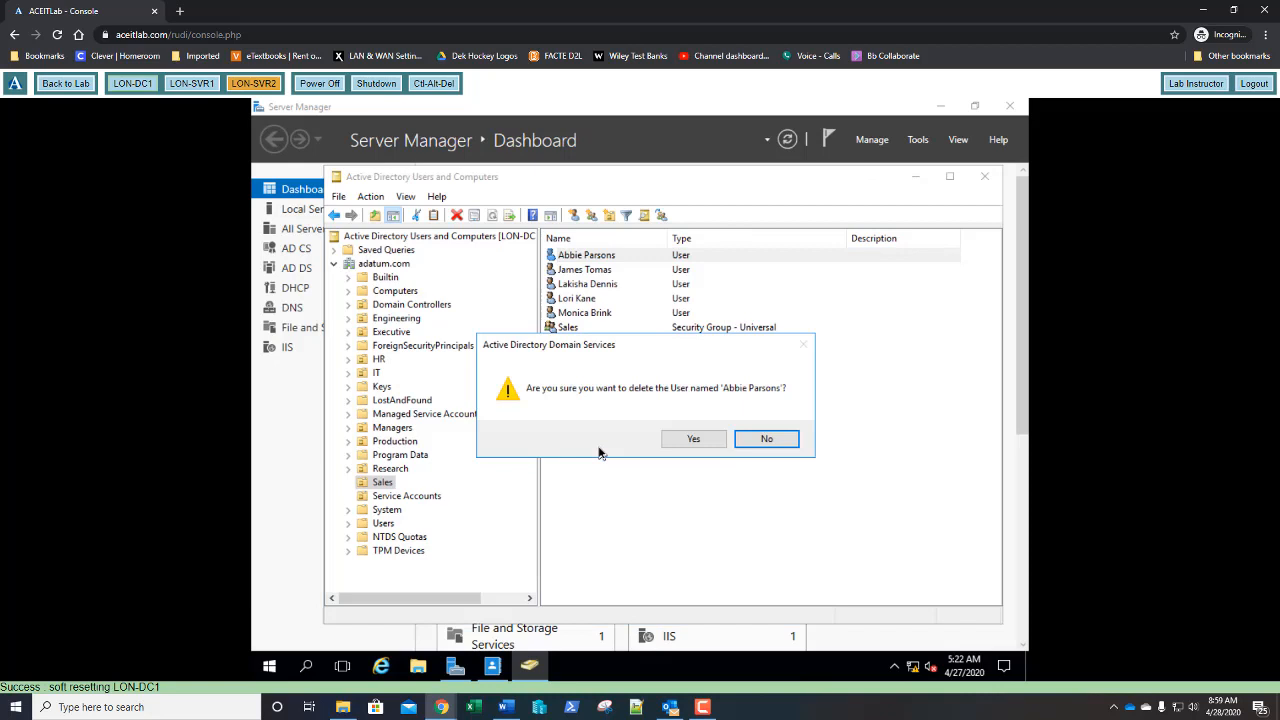
{"action": "left_click", "coordinate": [680, 447]}
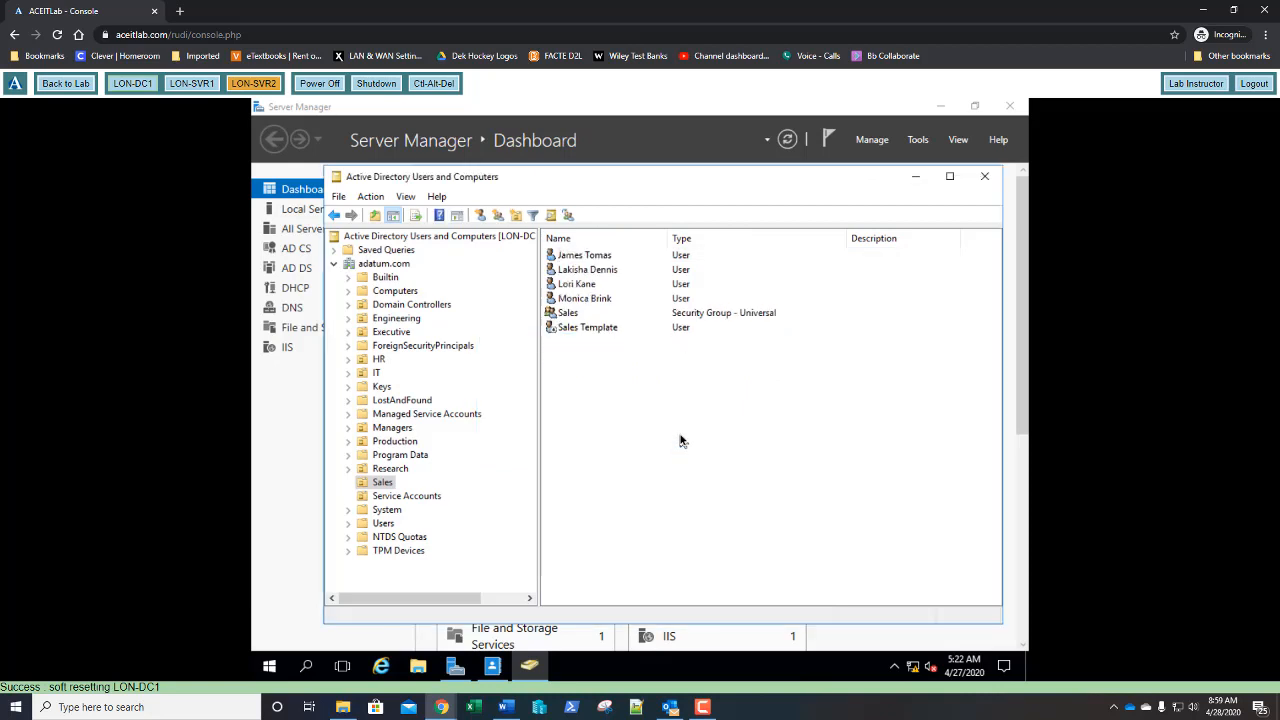
{"action": "left_click", "coordinate": [984, 176]}
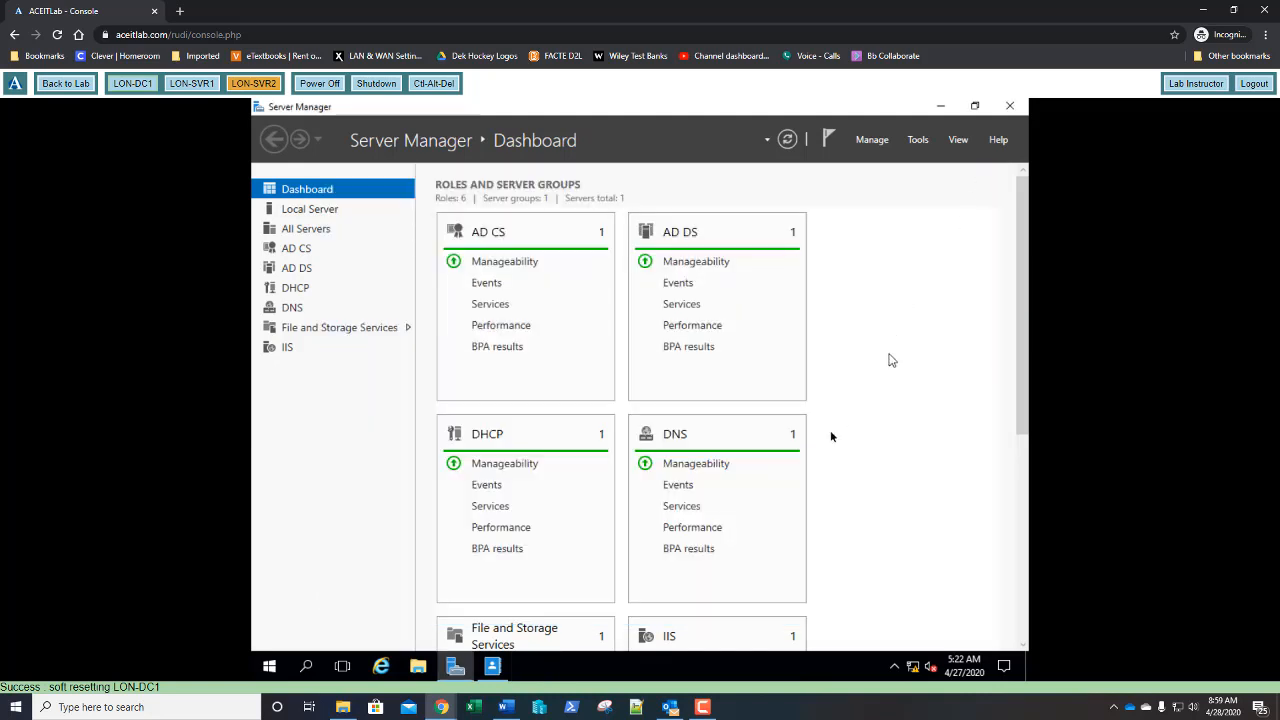
- Open Deleted Objects under adatum (local) and restore the deleted Sales user
{"action": "left_click", "coordinate": [492, 668]}
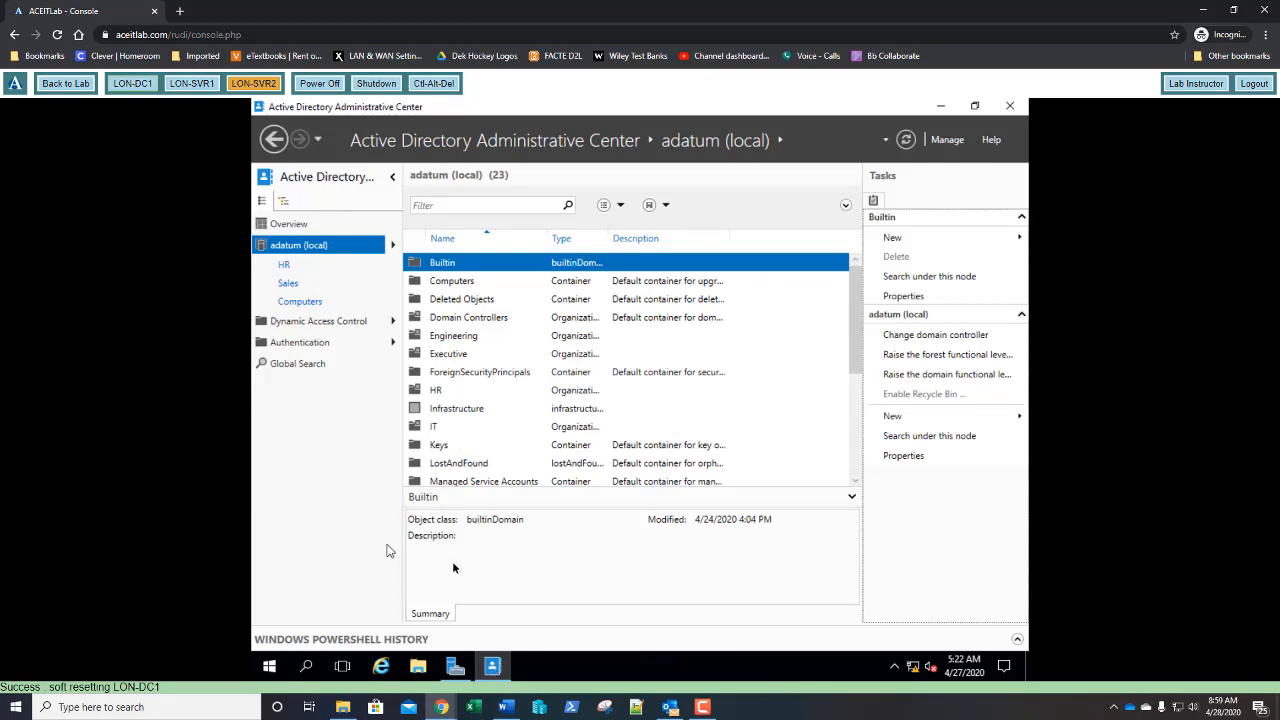
{"action": "left_click", "coordinate": [392, 248]}
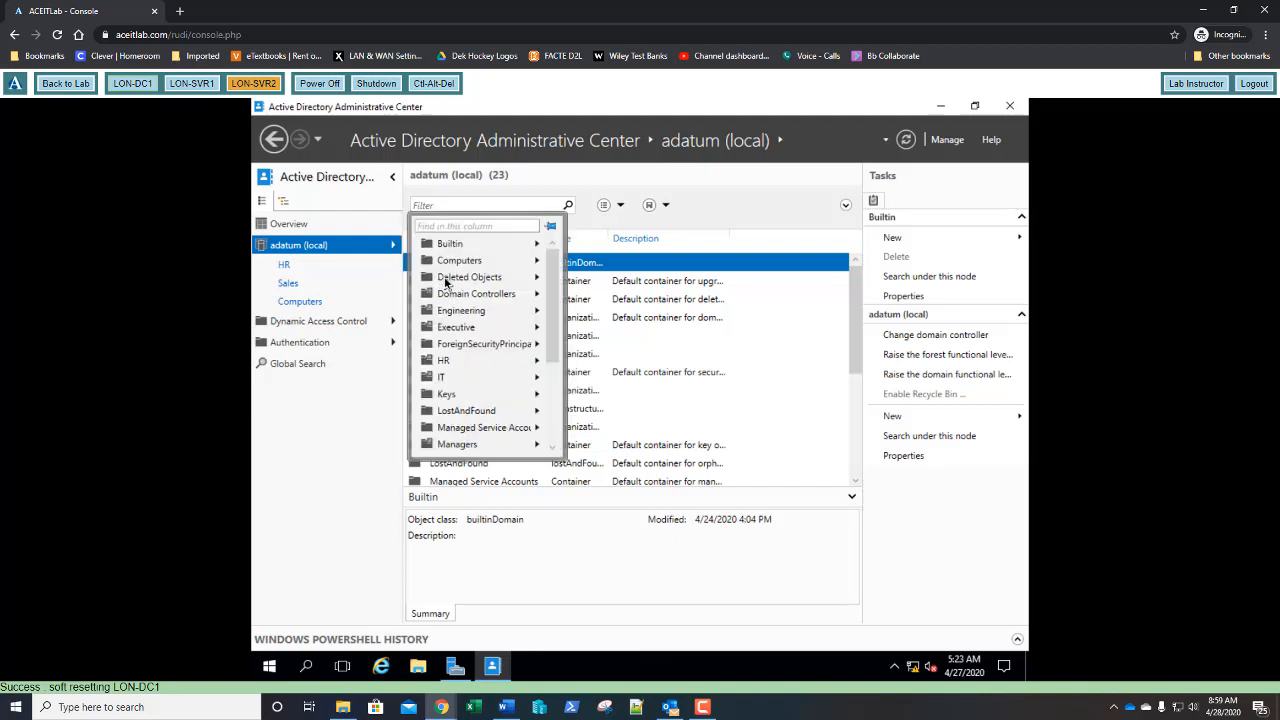
{"action": "left_click", "coordinate": [445, 280]}
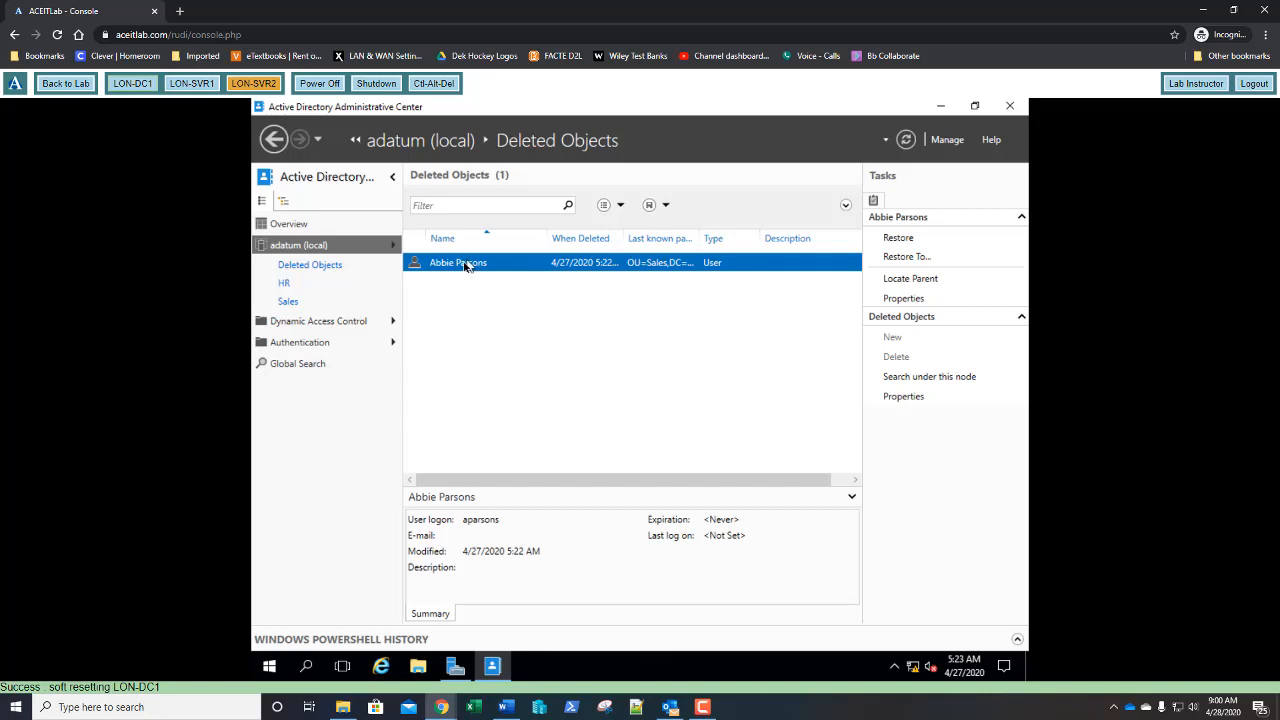
{"action": "right_click", "coordinate": [453, 271]}
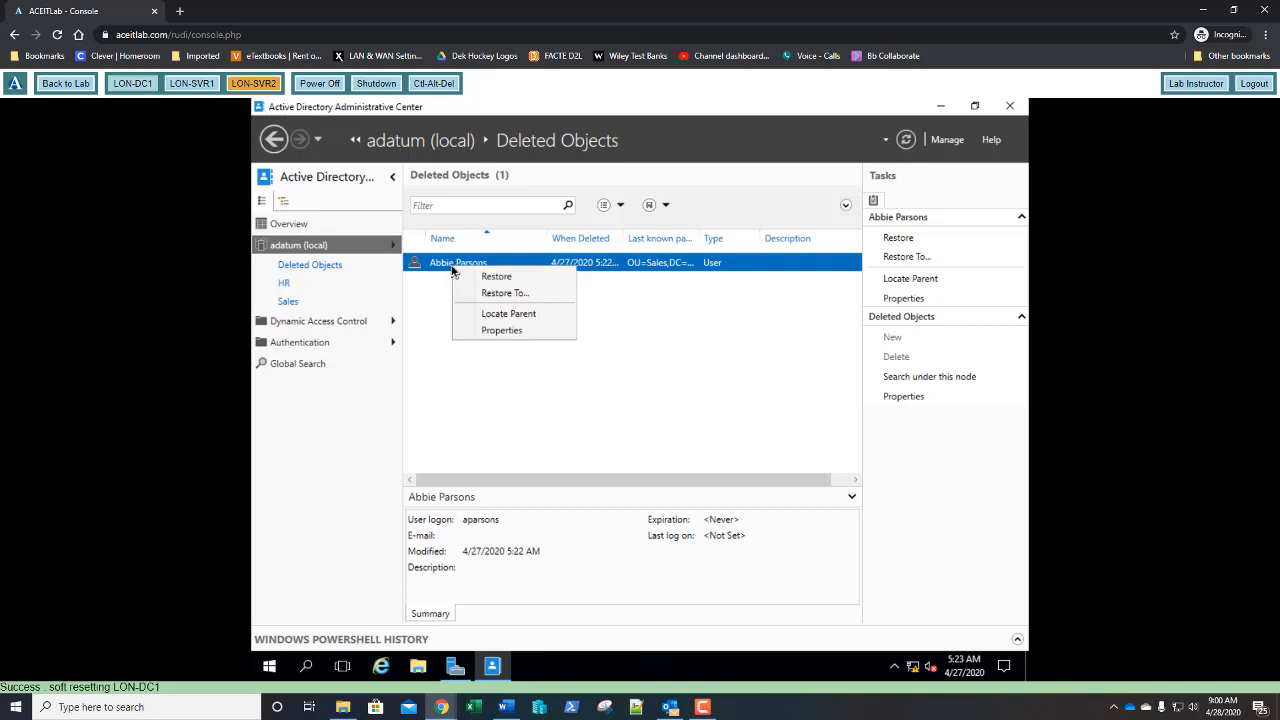
{"action": "left_click", "coordinate": [461, 279]}
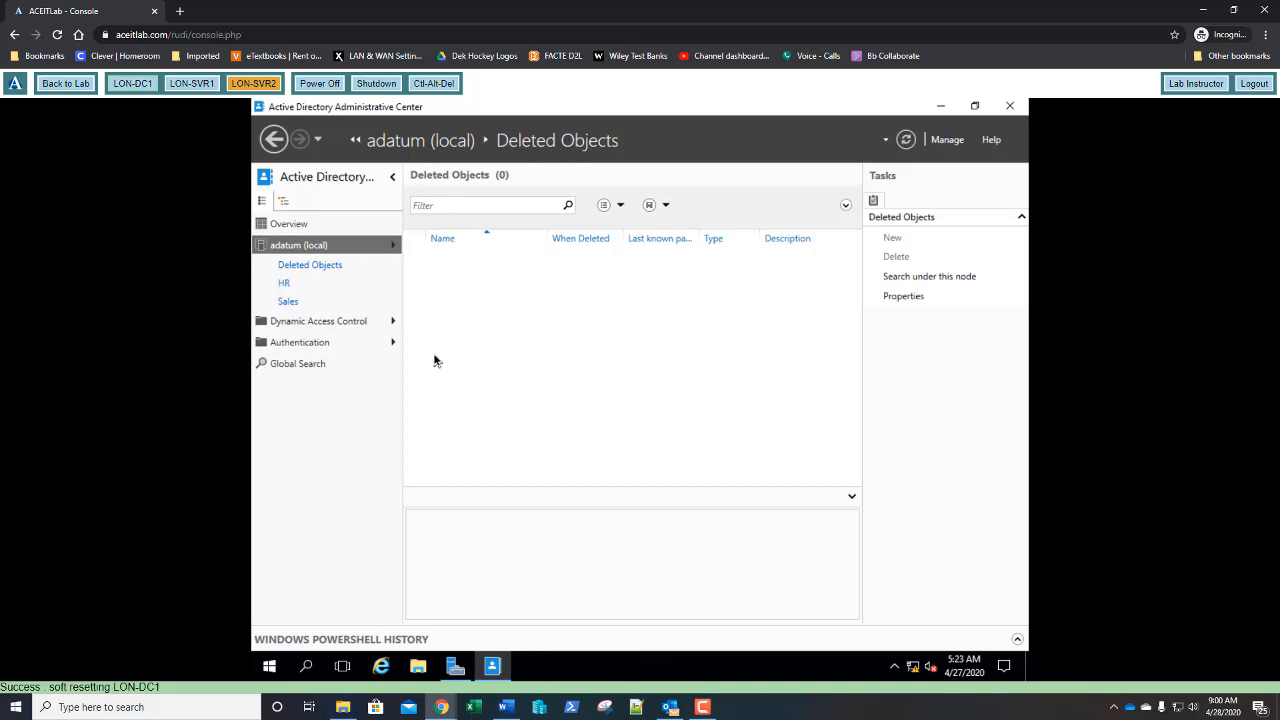
- Check the Sales unit's contents, then close Active Directory Administrative Center
{"action": "left_click", "coordinate": [289, 303]}
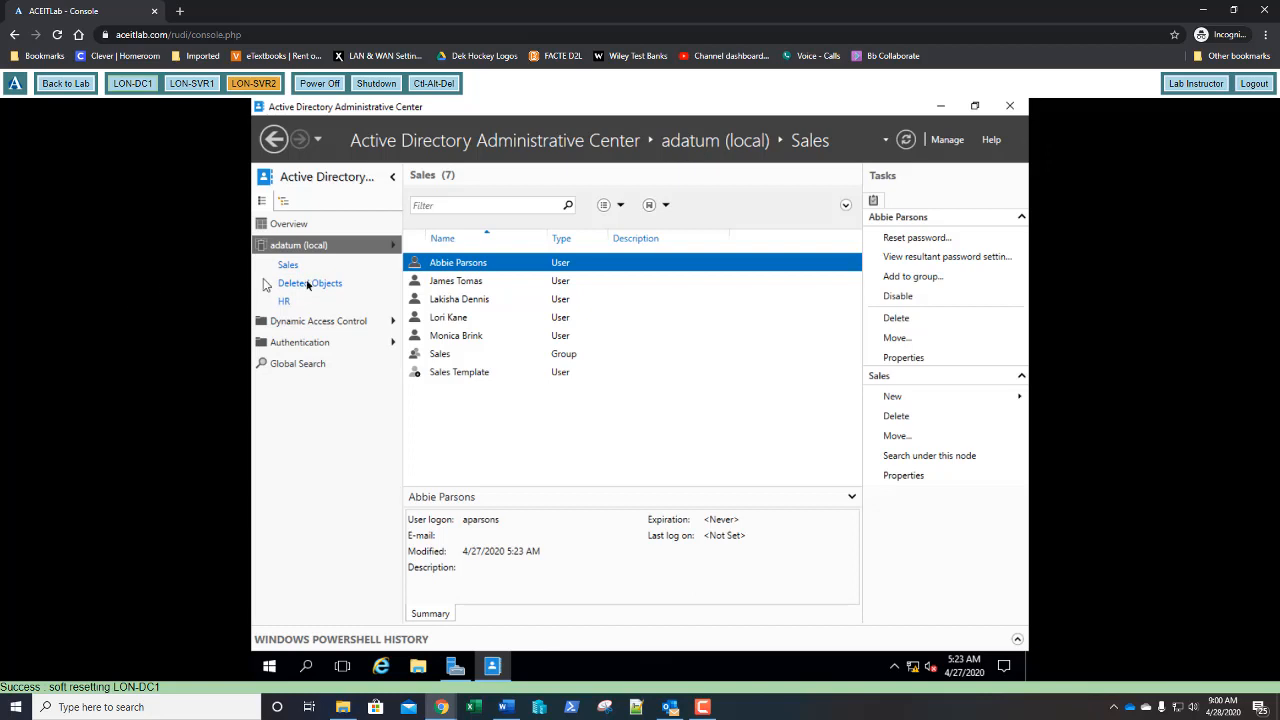
{"action": "left_click", "coordinate": [1010, 108]}
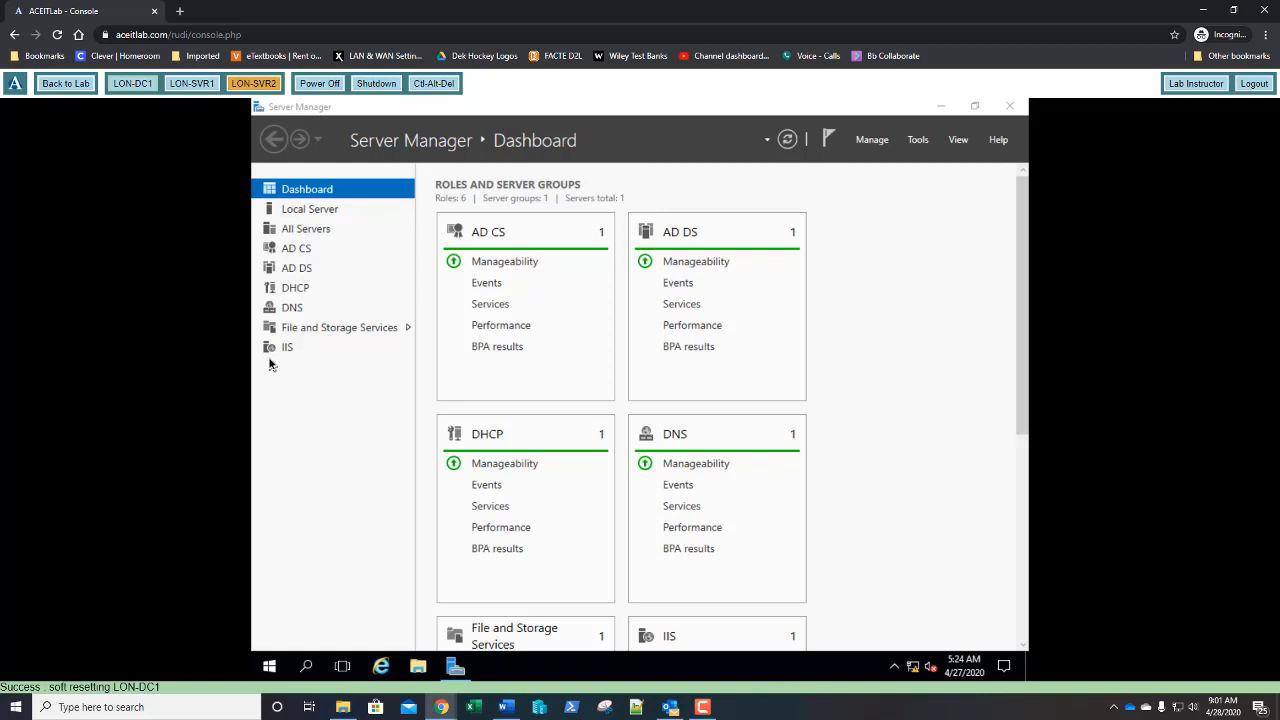
- Switch to LON-SVR1 and sign in as Administrator, retrying after an incorrect-password message
{"action": "left_click", "coordinate": [189, 84]}
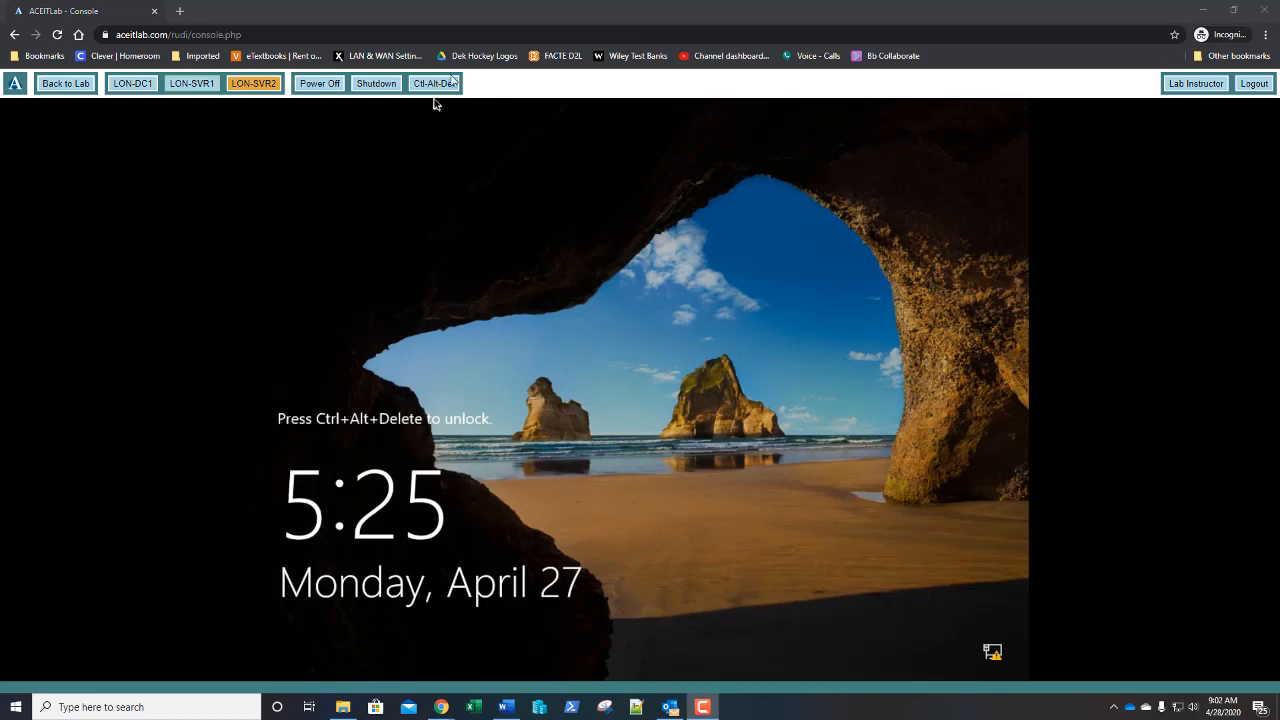
{"action": "left_click", "coordinate": [438, 88]}
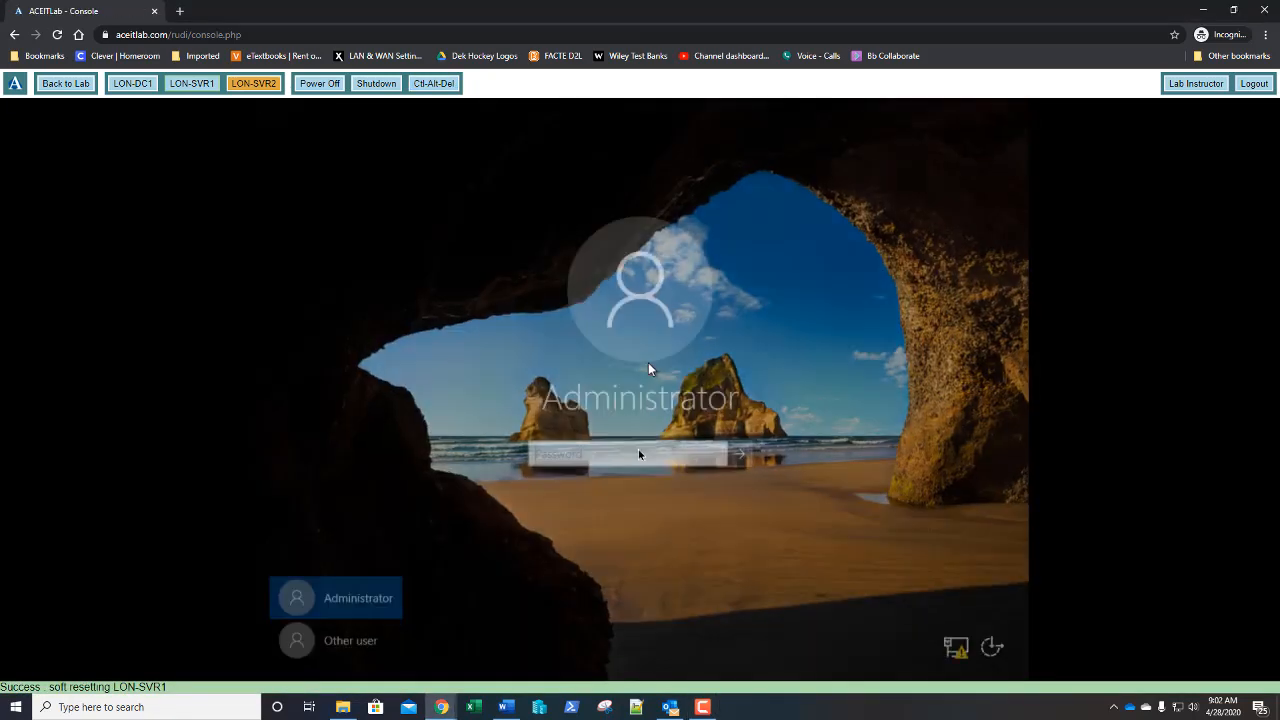
{"action": "type", "text": "Pa$$w0rd"}
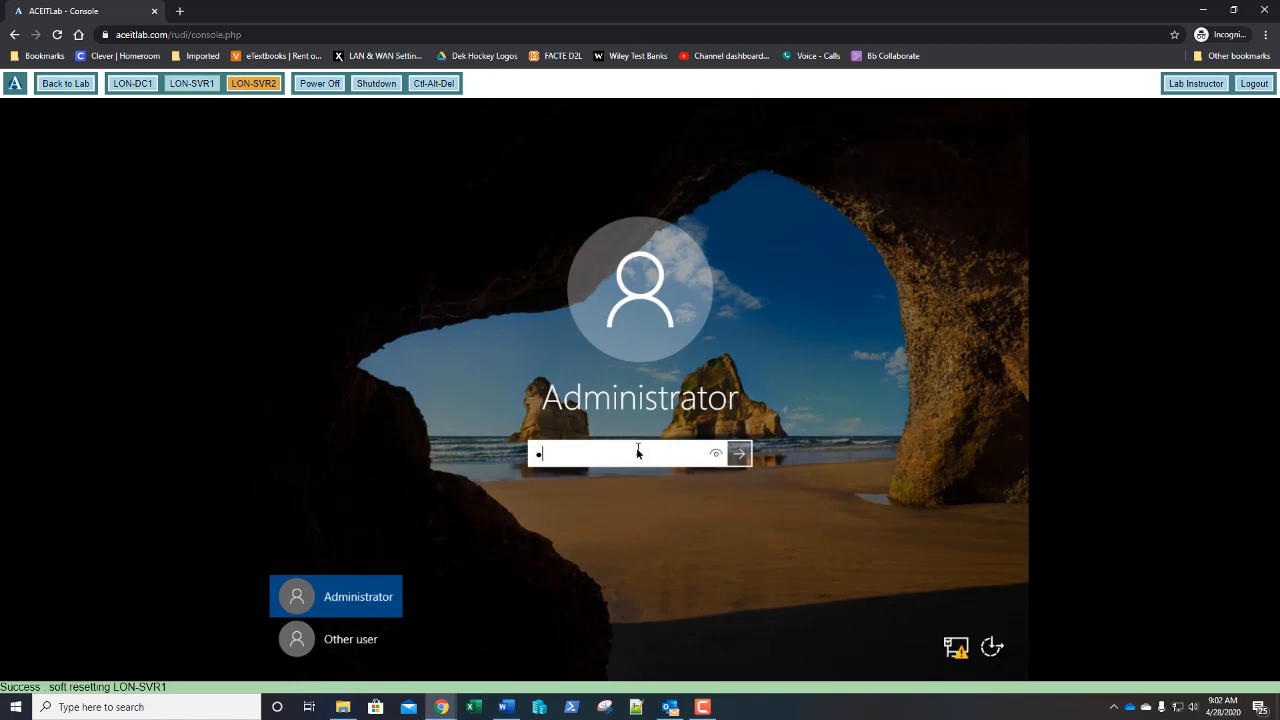
{"action": "key", "text": "Return"}
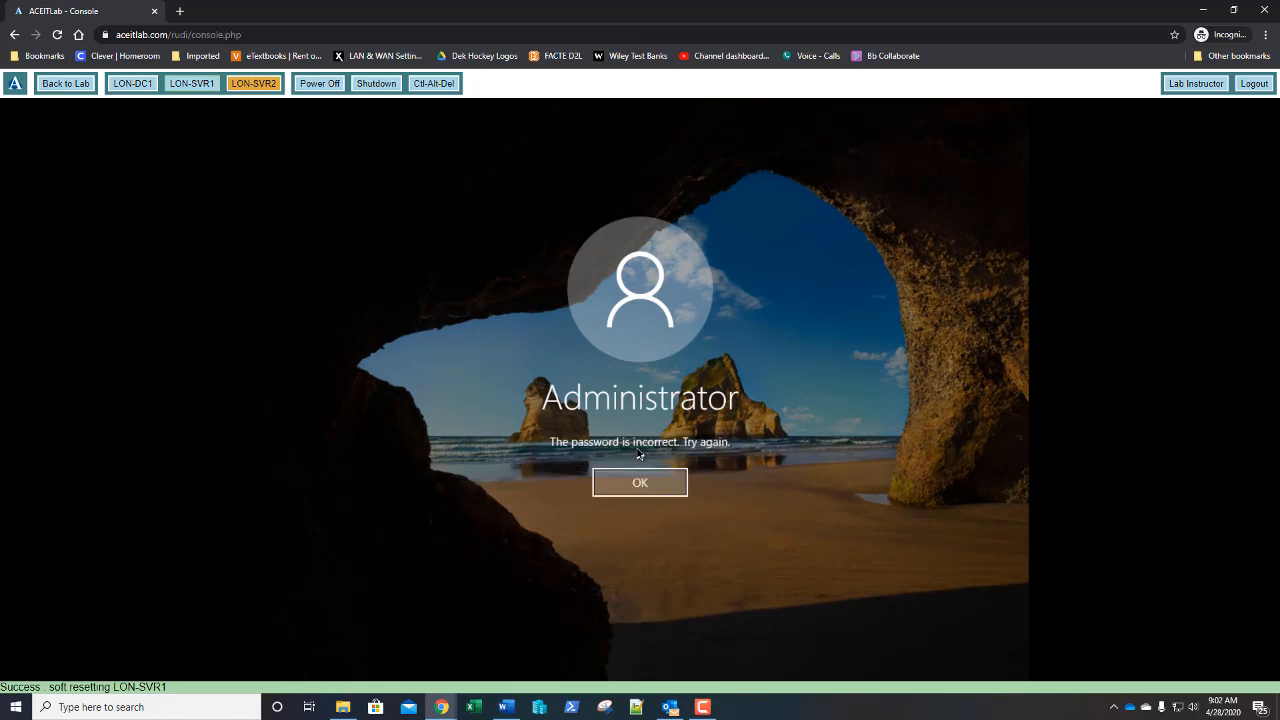
{"action": "left_click", "coordinate": [630, 482]}
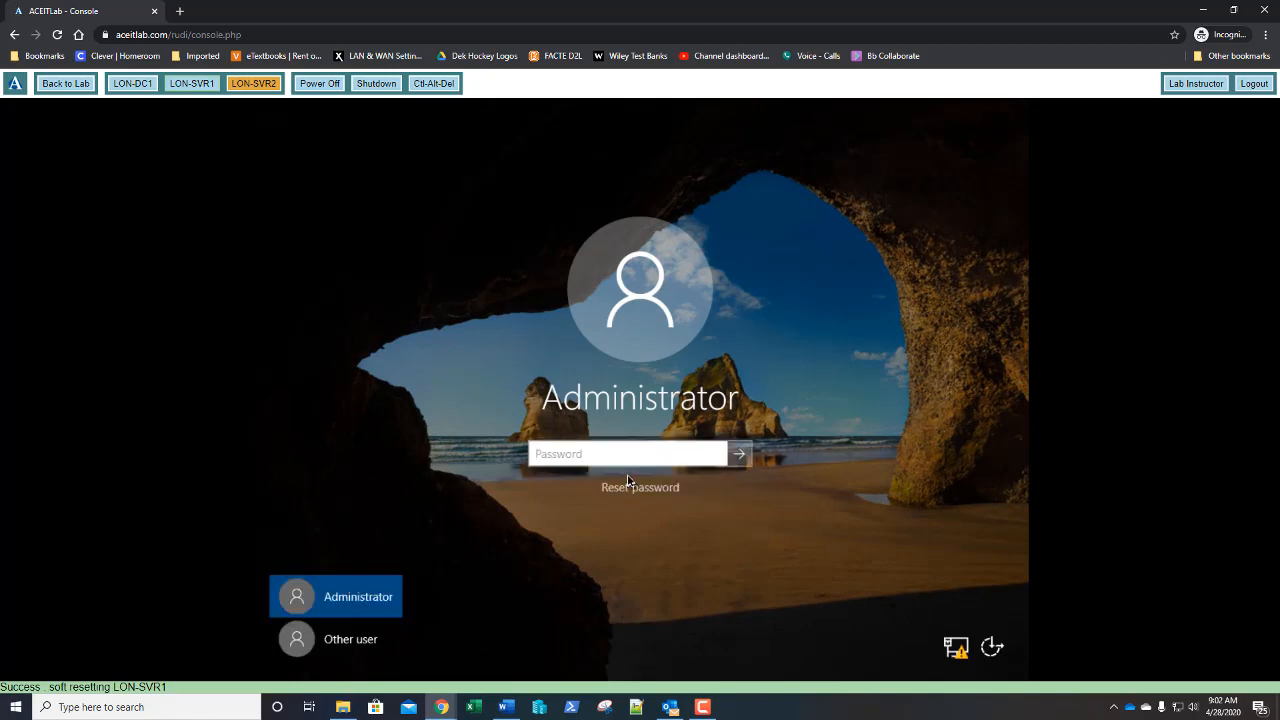
{"action": "type", "text": "Pa$$w0rd"}
{"action": "key", "text": "Return"}
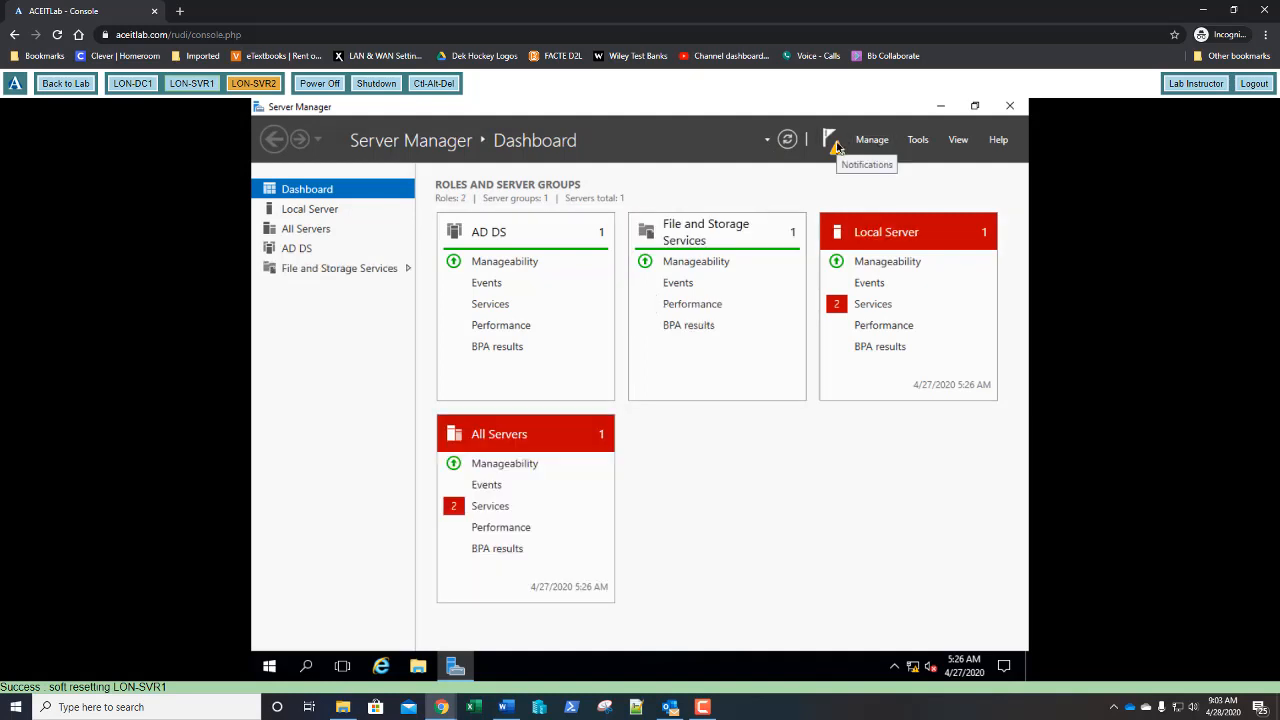
- Check notifications and review installed roles in Add Roles and Features up to Features, then cancel
{"action": "left_click", "coordinate": [834, 145]}
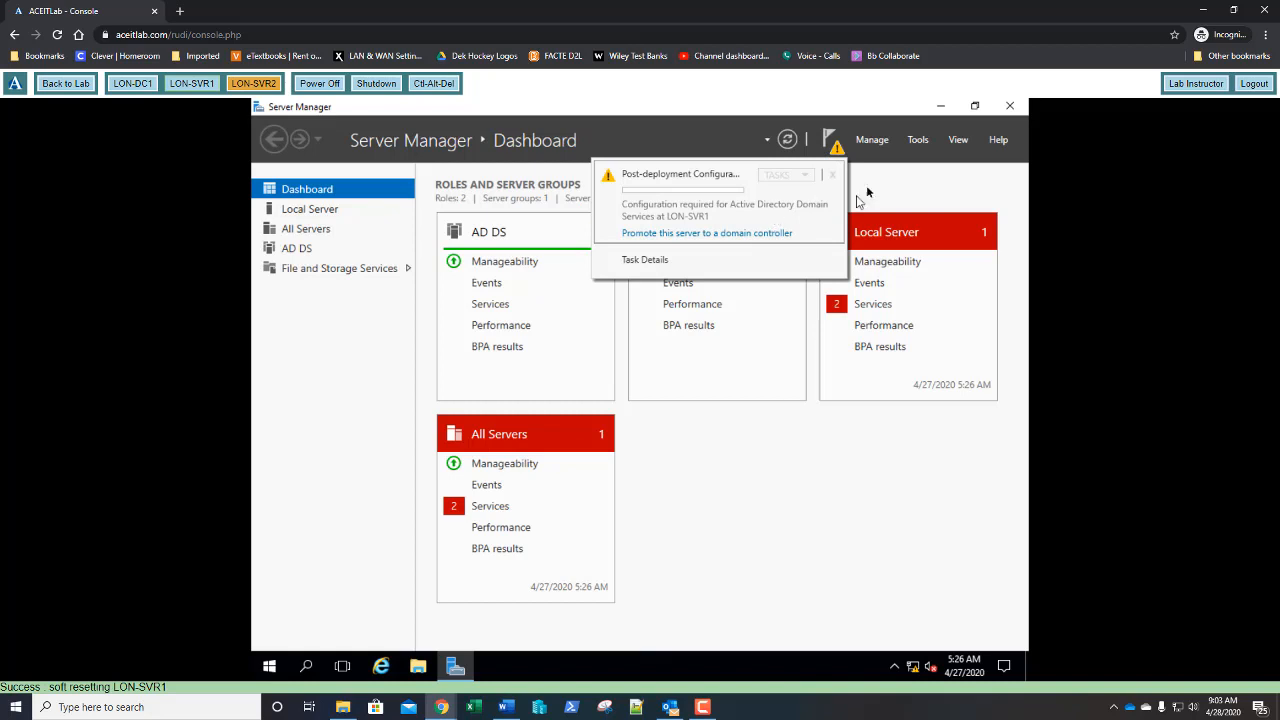
{"action": "left_click", "coordinate": [876, 147]}
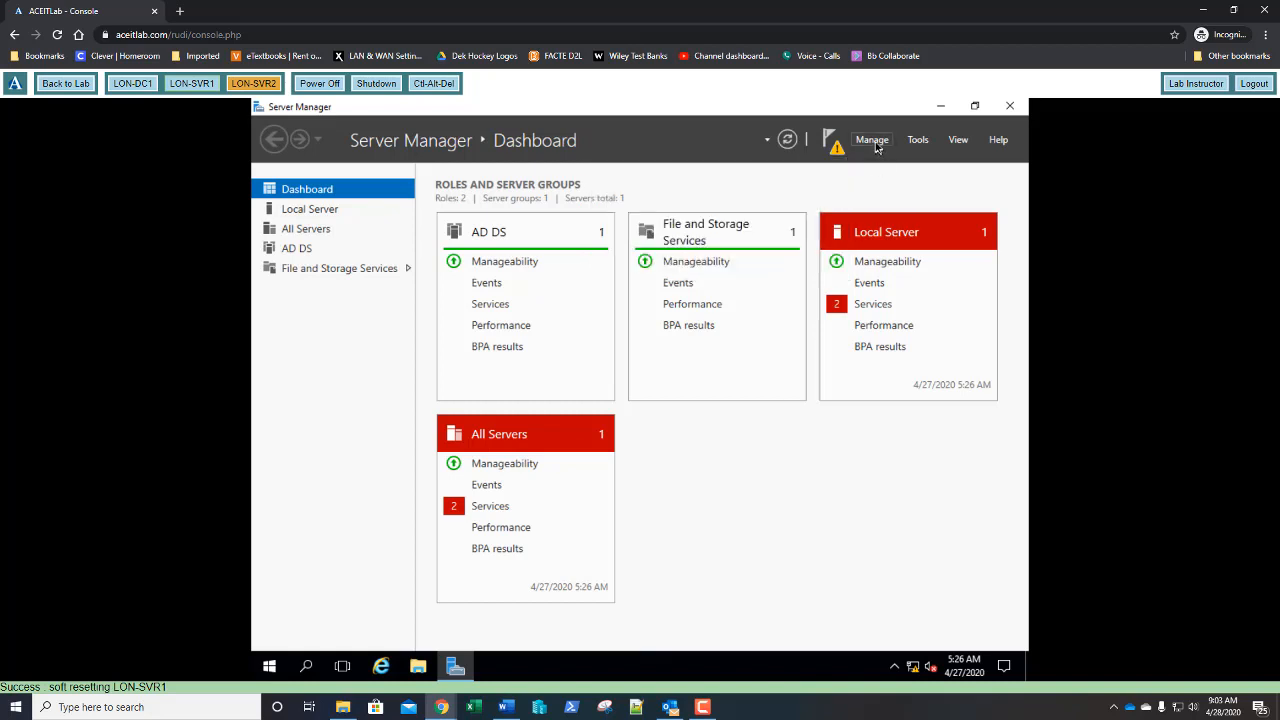
{"action": "left_click", "coordinate": [876, 147]}
{"action": "left_click", "coordinate": [872, 163]}
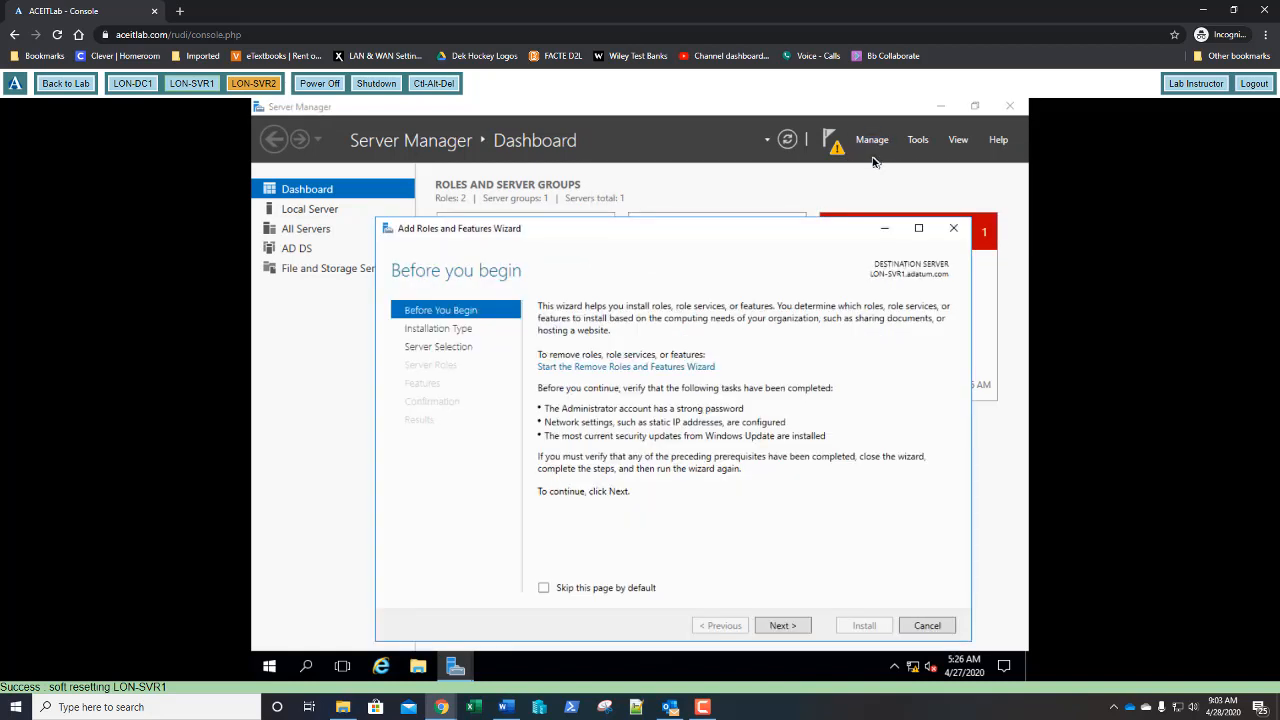
{"action": "left_click", "coordinate": [784, 628]}
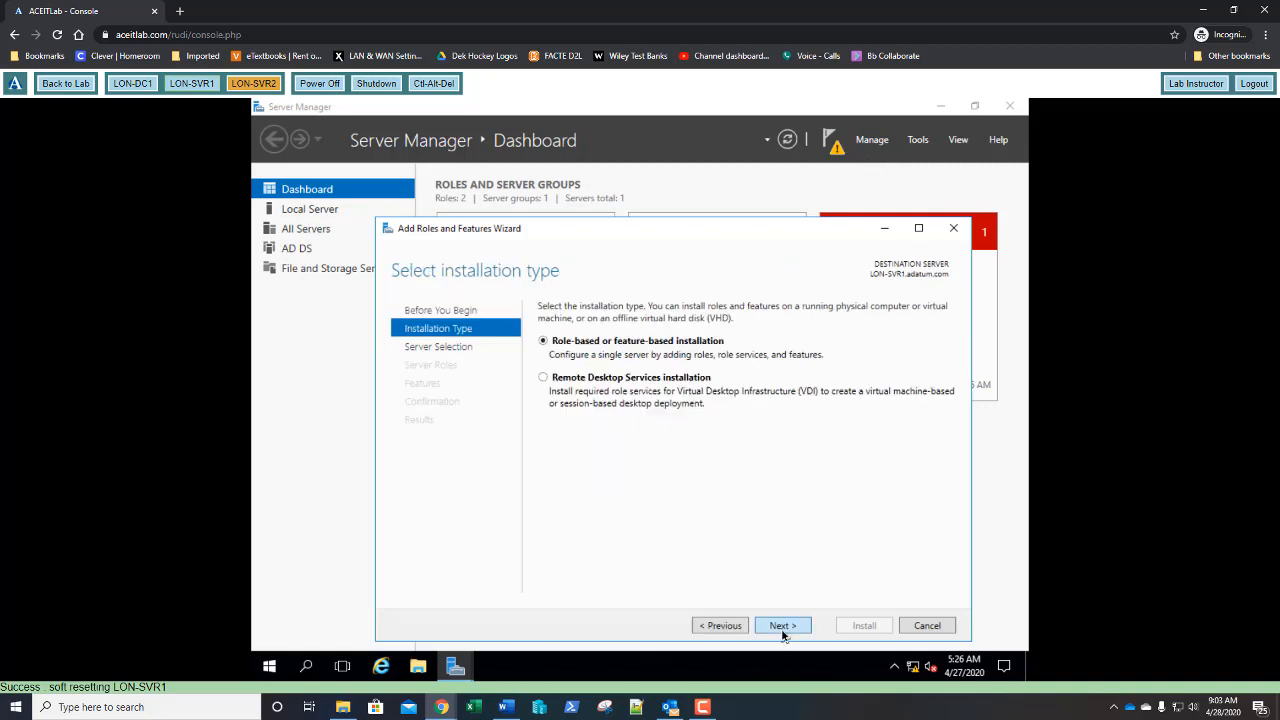
{"action": "left_click", "coordinate": [783, 628]}
{"action": "left_click", "coordinate": [783, 630]}
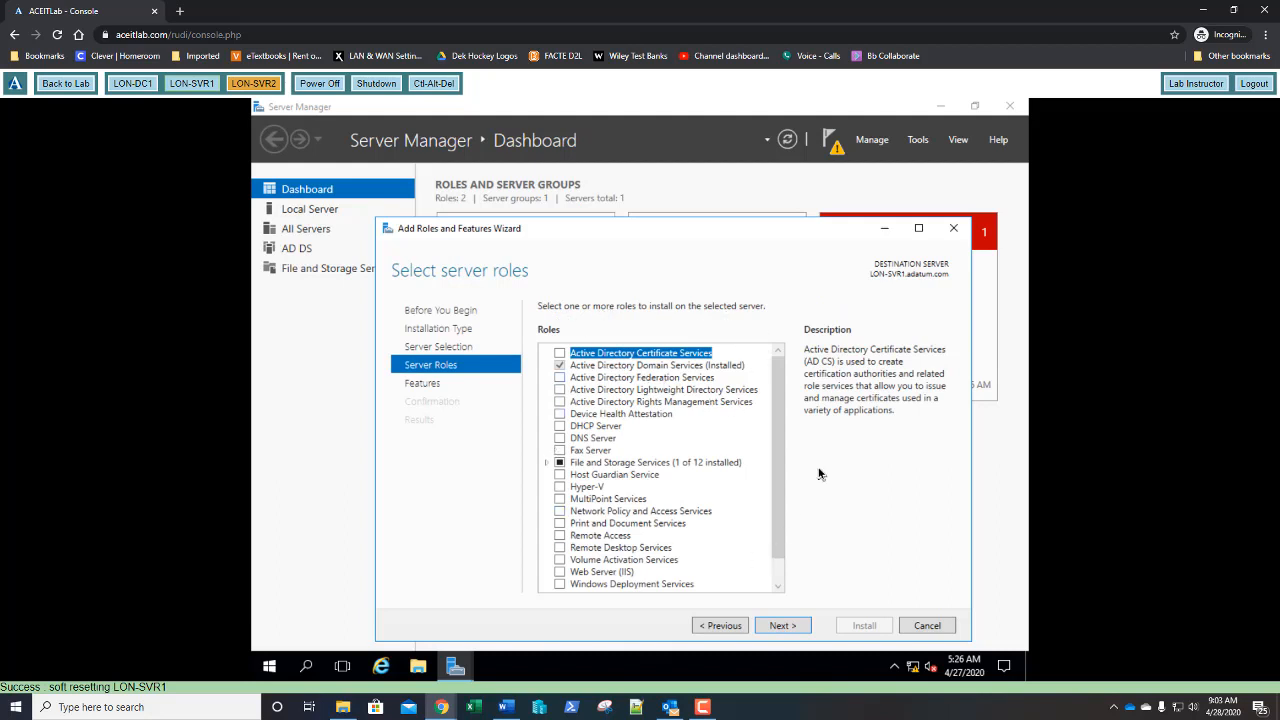
{"action": "left_click", "coordinate": [782, 626]}
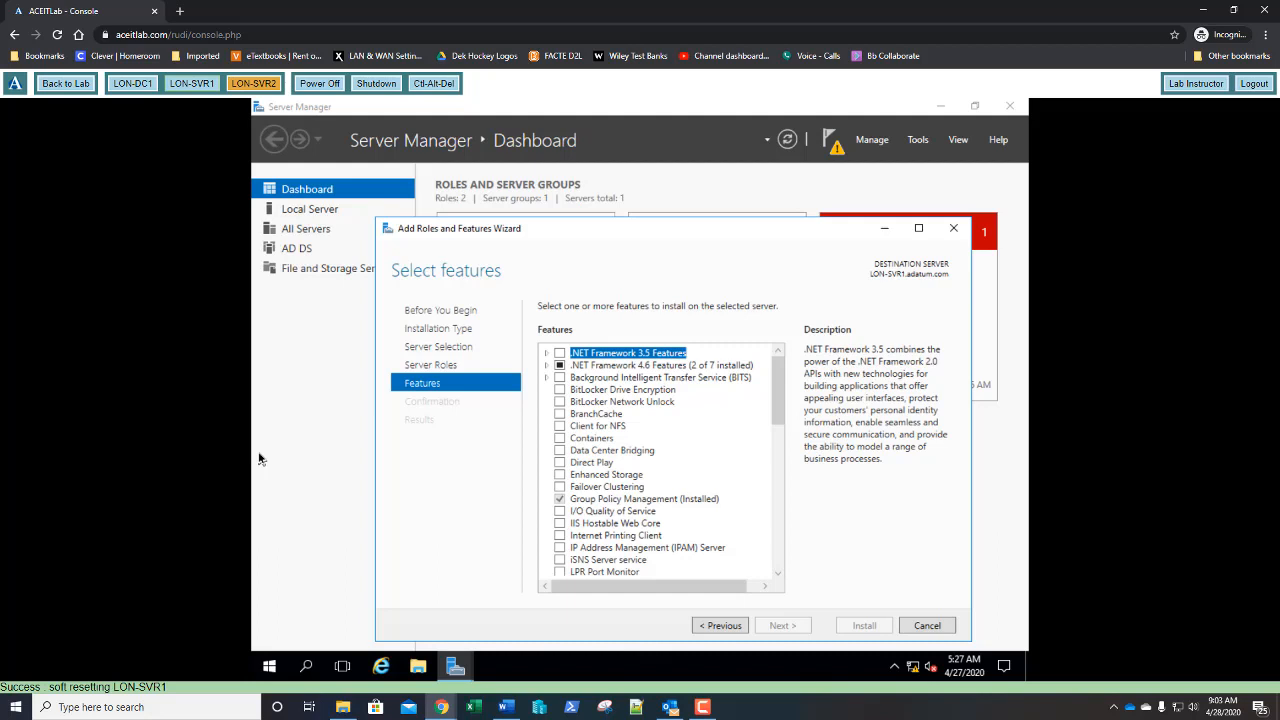
{"action": "left_click", "coordinate": [940, 627]}
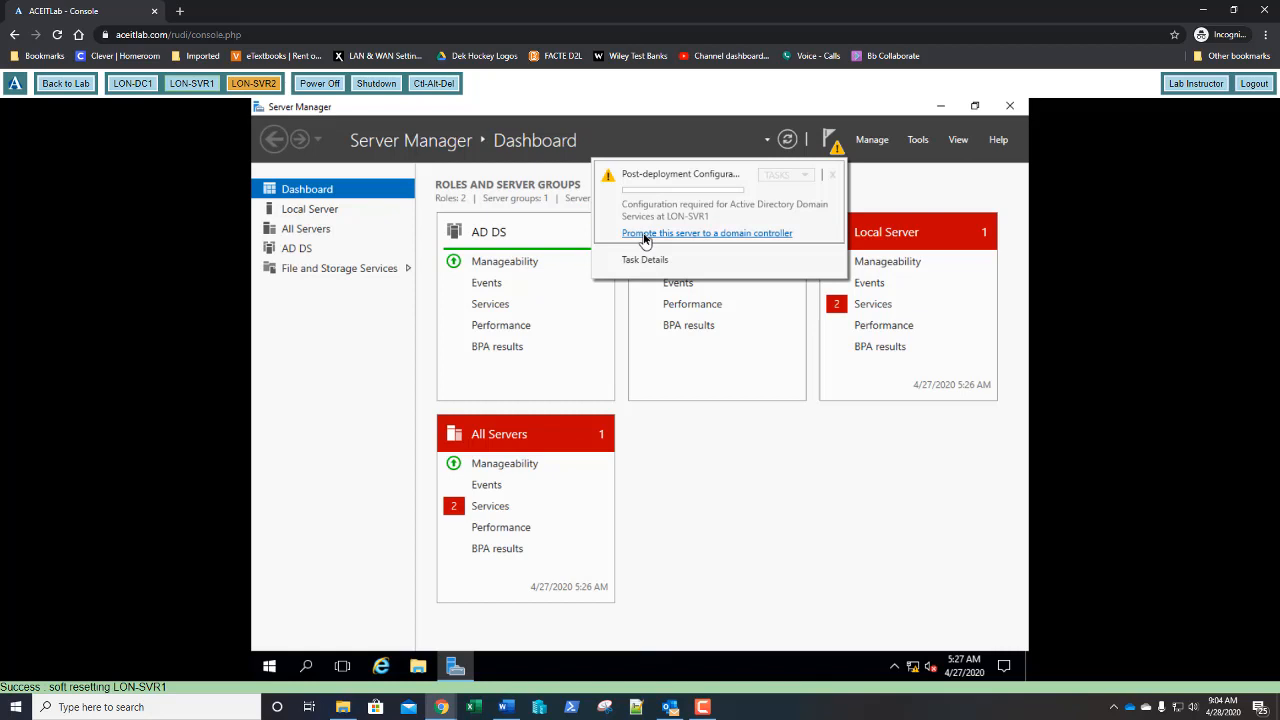
- Launch the domain controller promotion wizard and advance past the deployment configuration page
{"action": "left_click", "coordinate": [645, 237]}
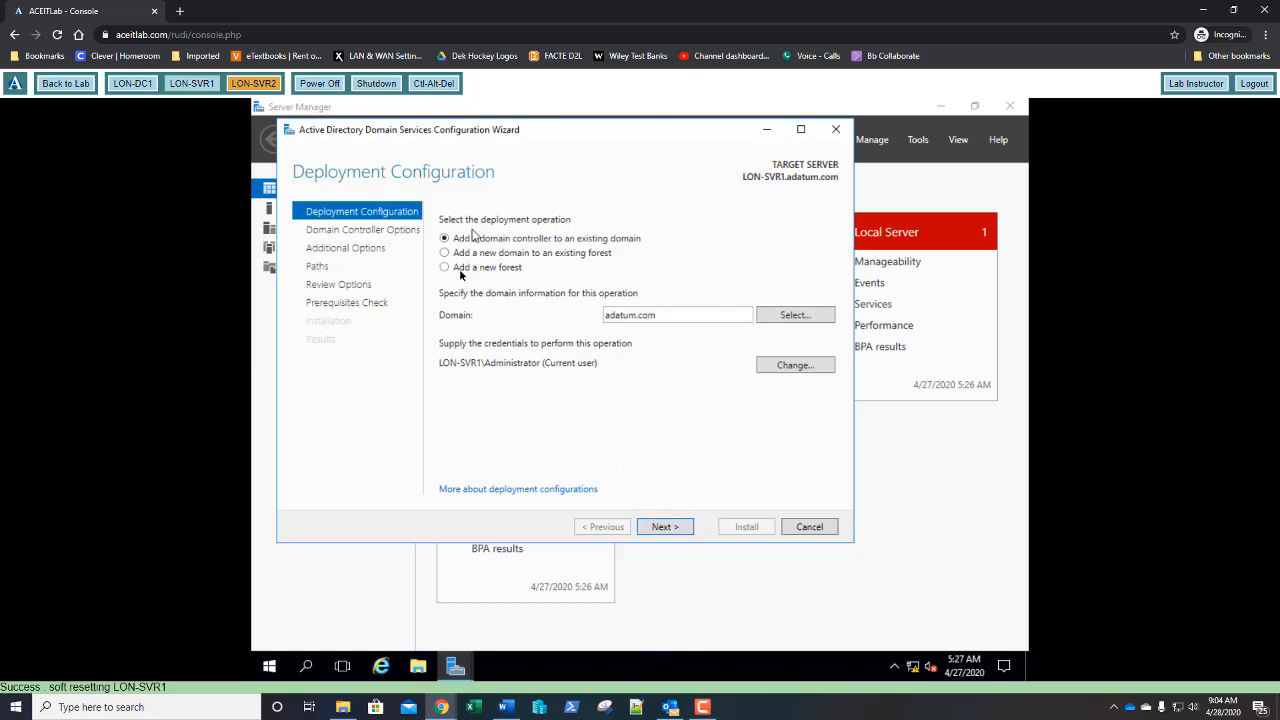
{"action": "left_click", "coordinate": [665, 527]}
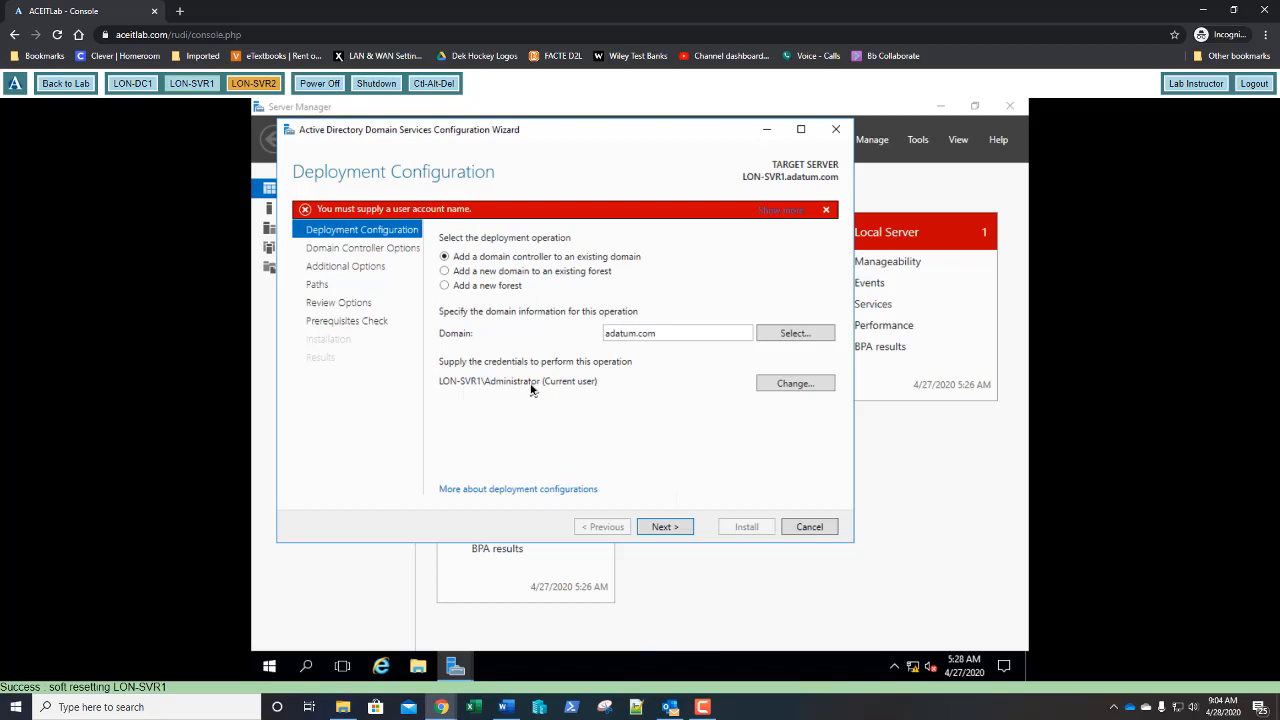
{"action": "left_click", "coordinate": [272, 668]}
- Run whoami in an admin Command Prompt to confirm lon-svr1\administrator, then cancel the wizard
{"action": "right_click", "coordinate": [272, 668]}
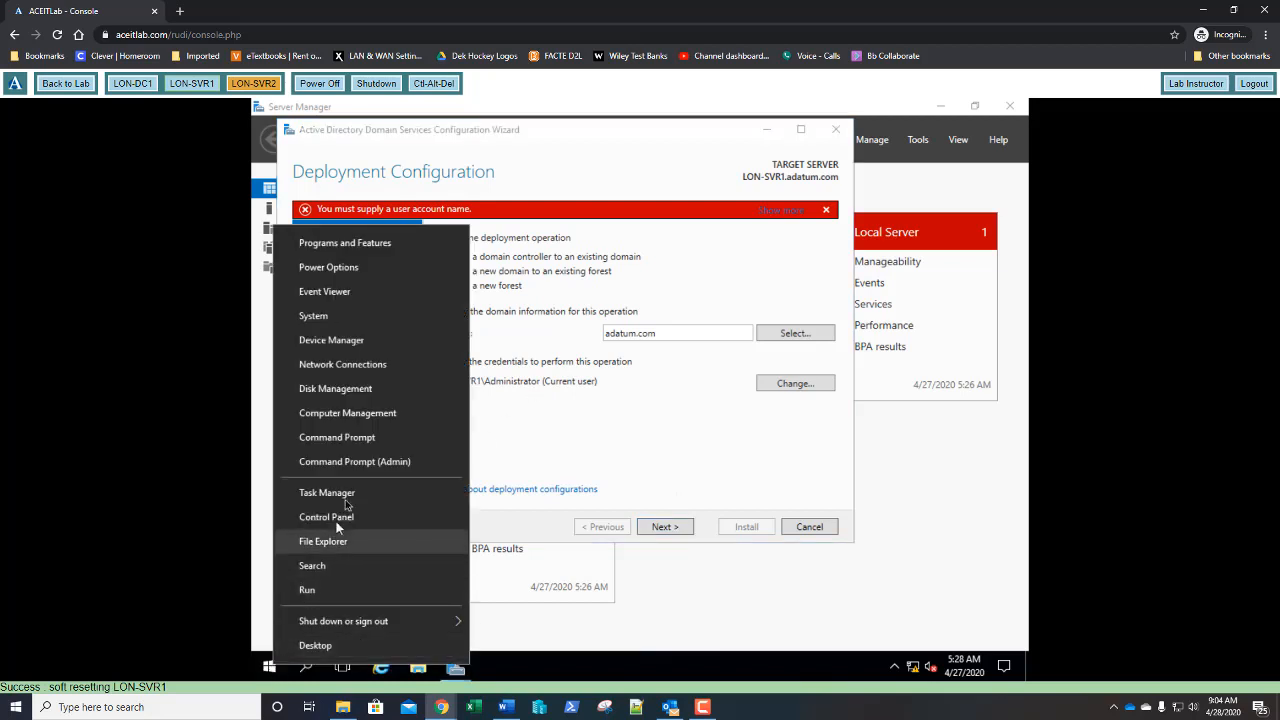
{"action": "left_click", "coordinate": [355, 447]}
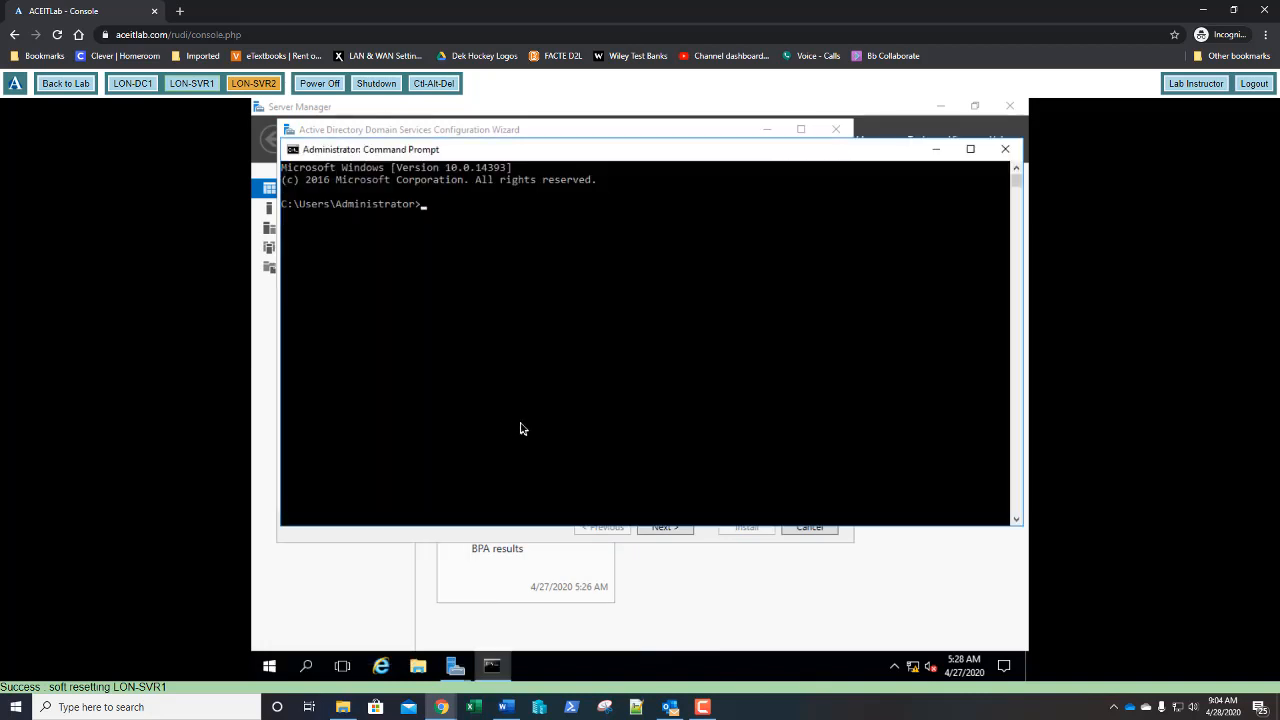
{"action": "type", "text": "whoami"}
{"action": "key", "text": "Return"}
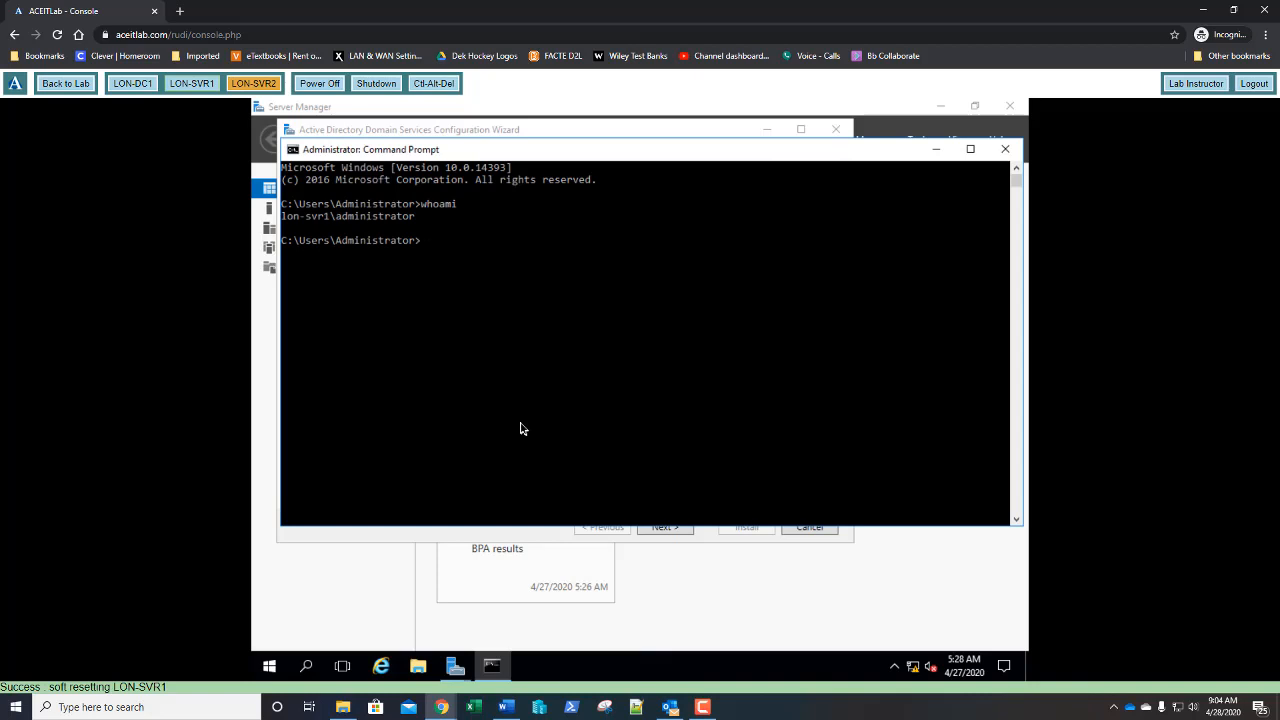
{"action": "left_click", "coordinate": [1005, 149]}
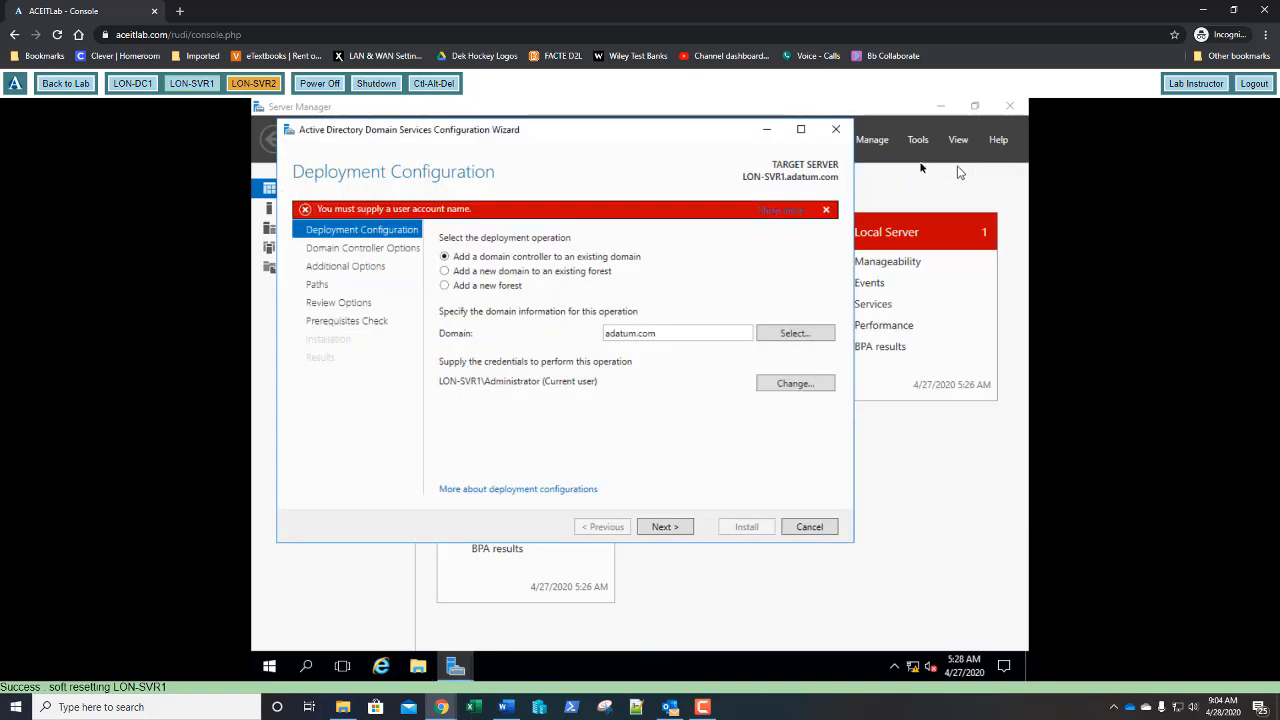
{"action": "left_click", "coordinate": [826, 133]}
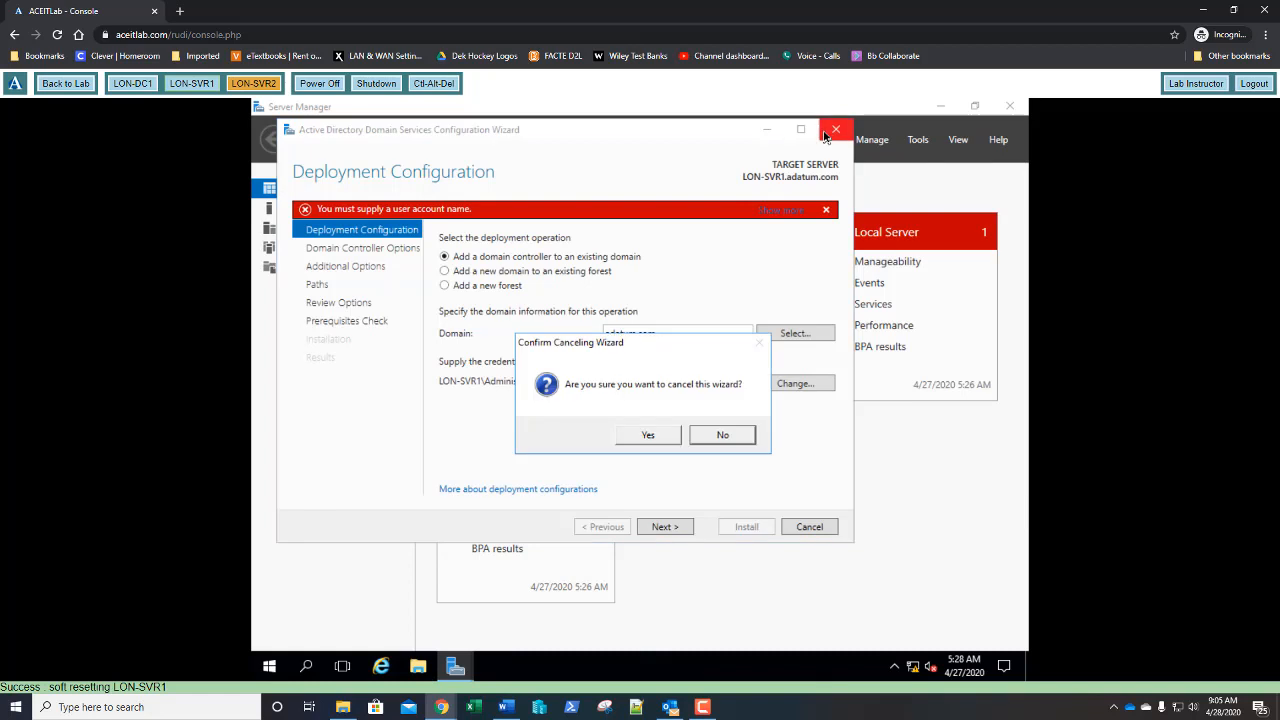
{"action": "left_click", "coordinate": [650, 434]}
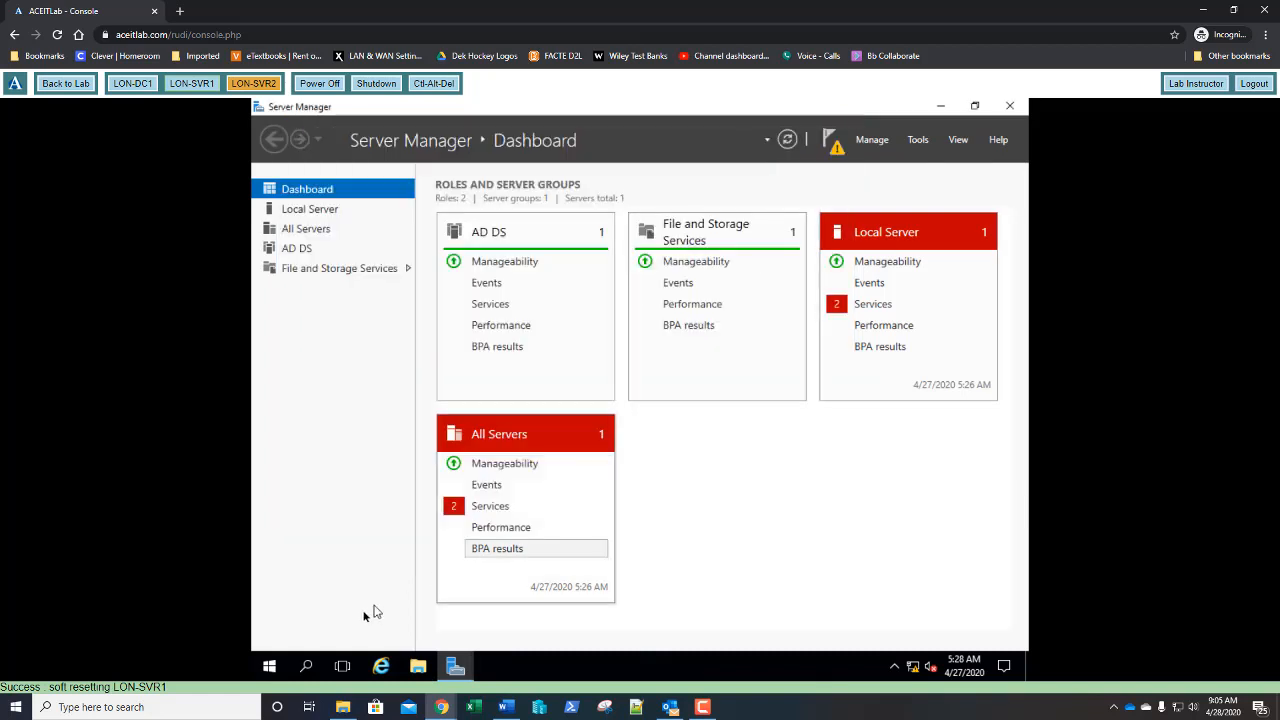
- Sign out of the server from the Start menu
{"action": "left_click", "coordinate": [270, 667]}
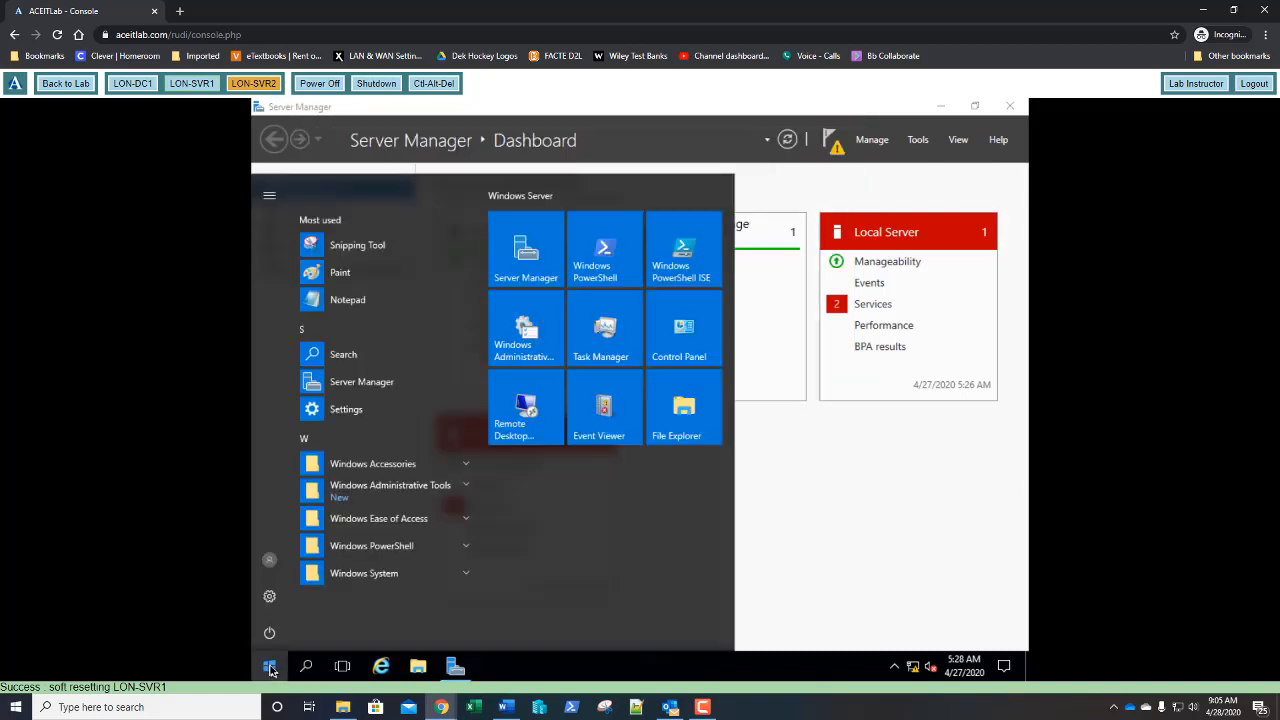
{"action": "left_click", "coordinate": [269, 560]}
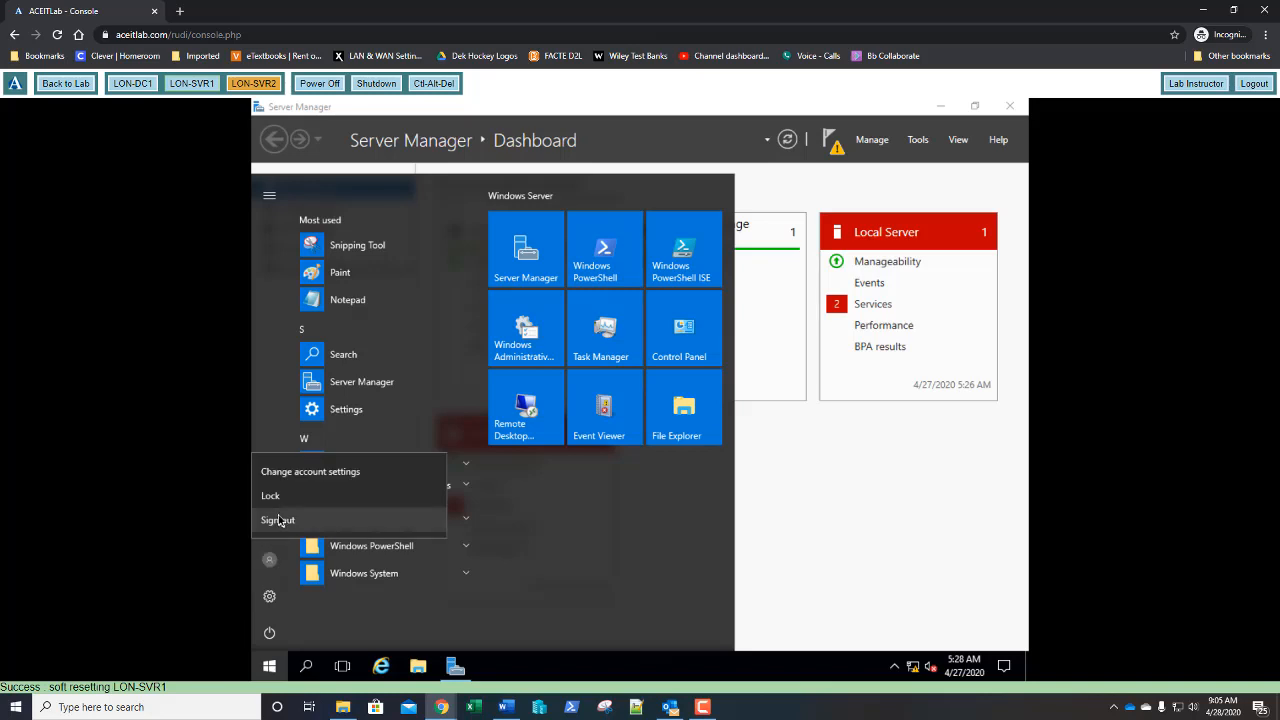
{"action": "left_click", "coordinate": [278, 520]}
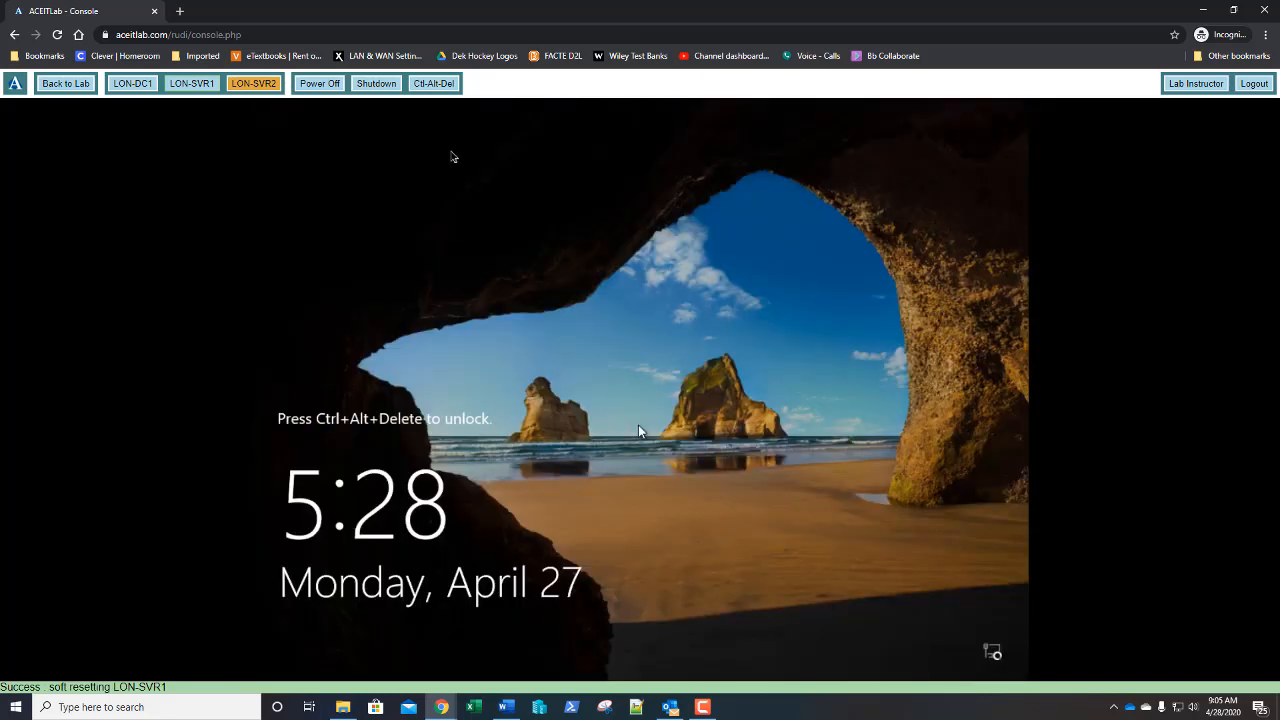
- Sign in as Other user adatum\administrator with the account password
{"action": "left_click", "coordinate": [436, 84]}
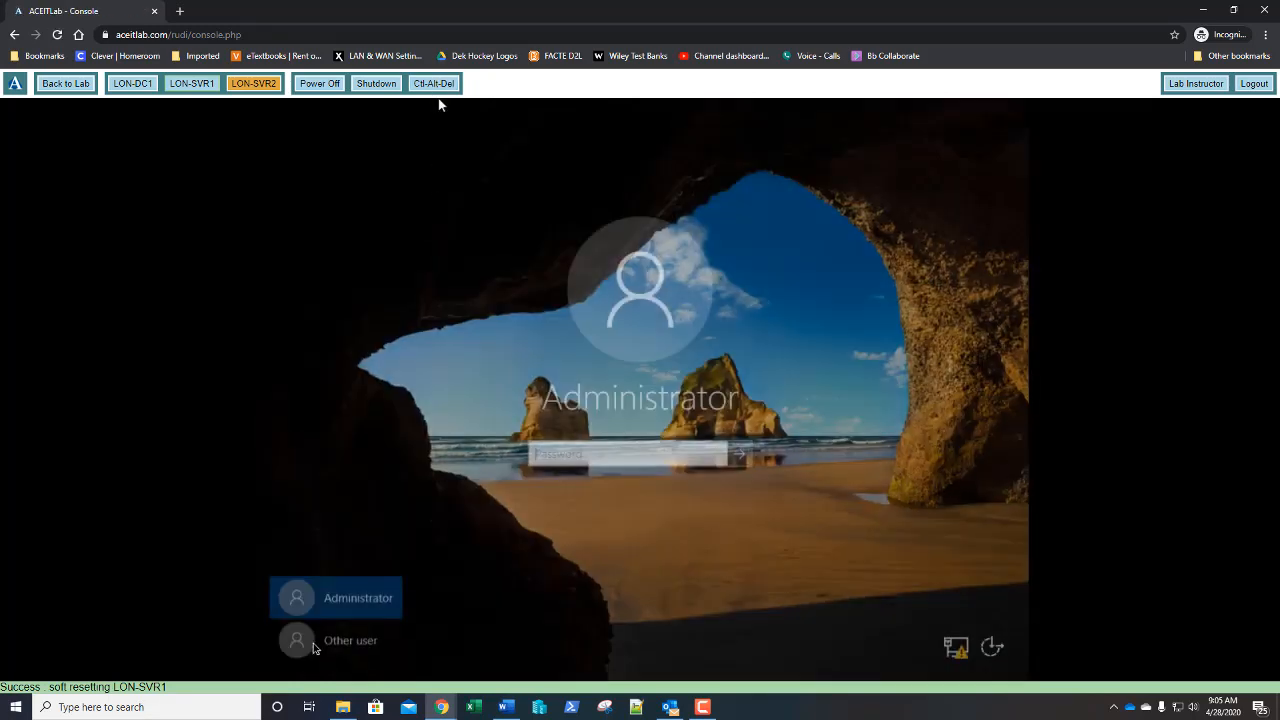
{"action": "left_click", "coordinate": [347, 645]}
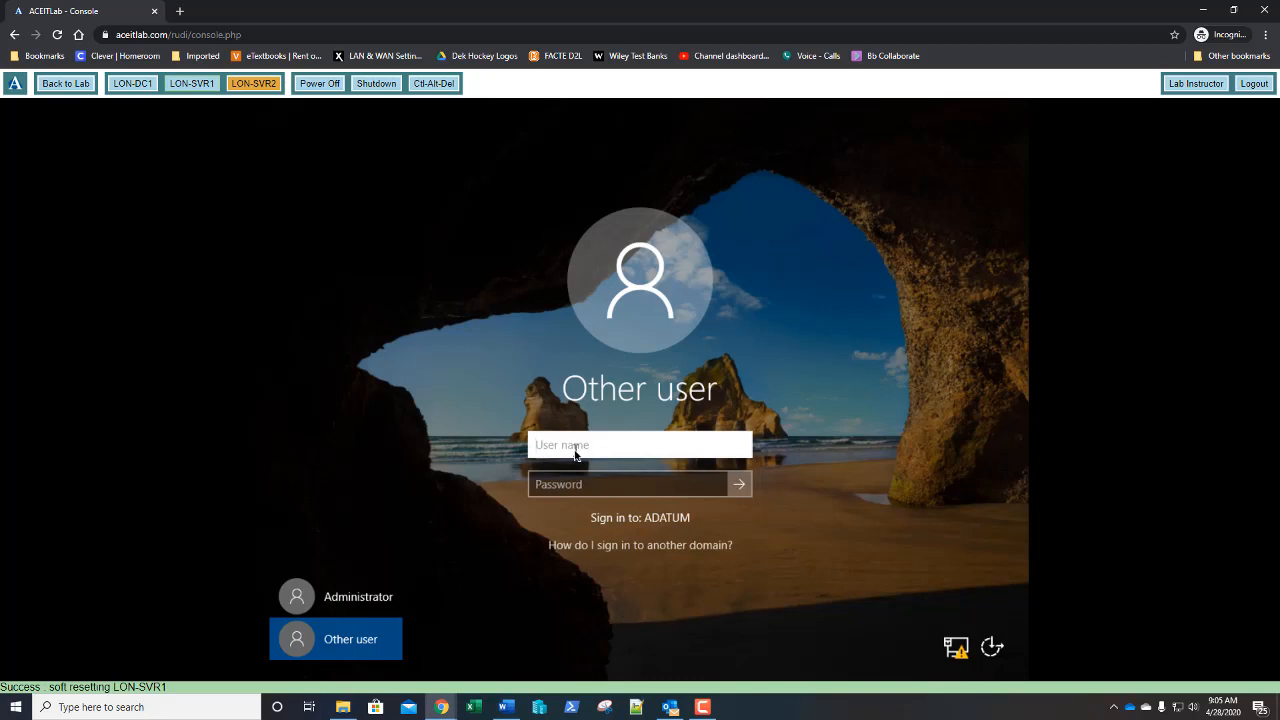
{"action": "type", "text": "adatum\\ad"}
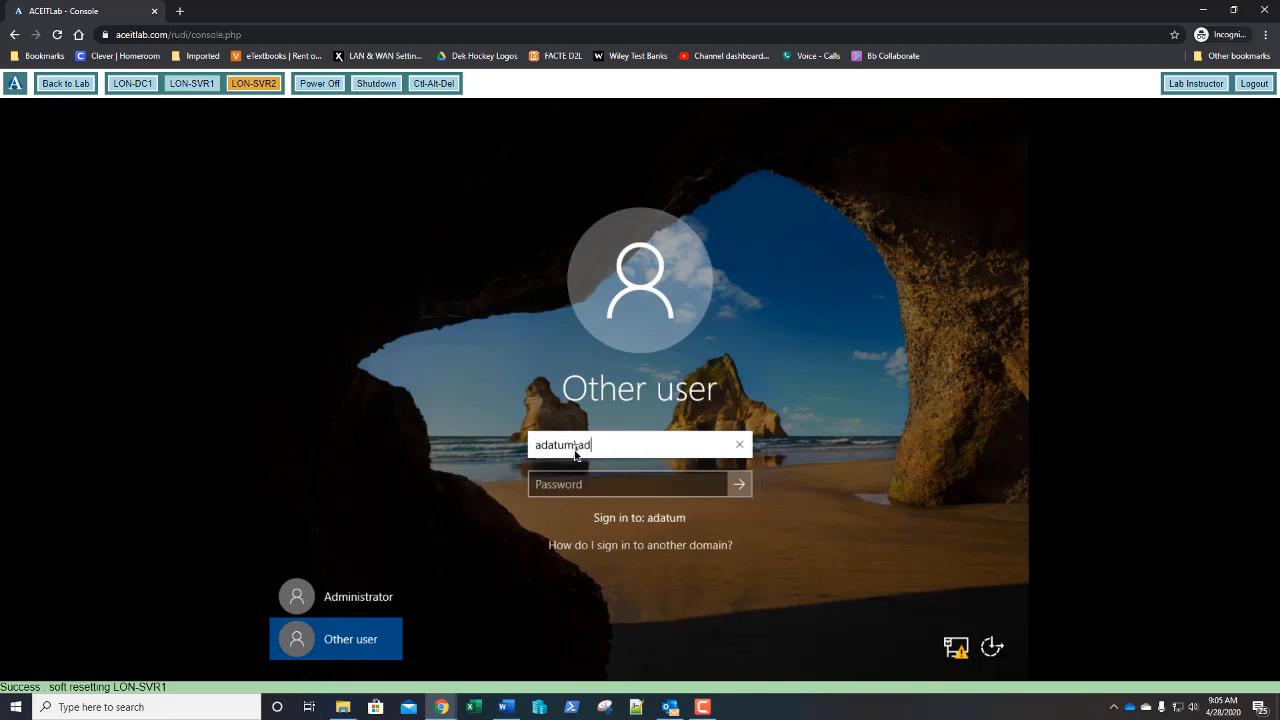
{"action": "type", "text": "ministrator"}
{"action": "key", "text": "Tab"}
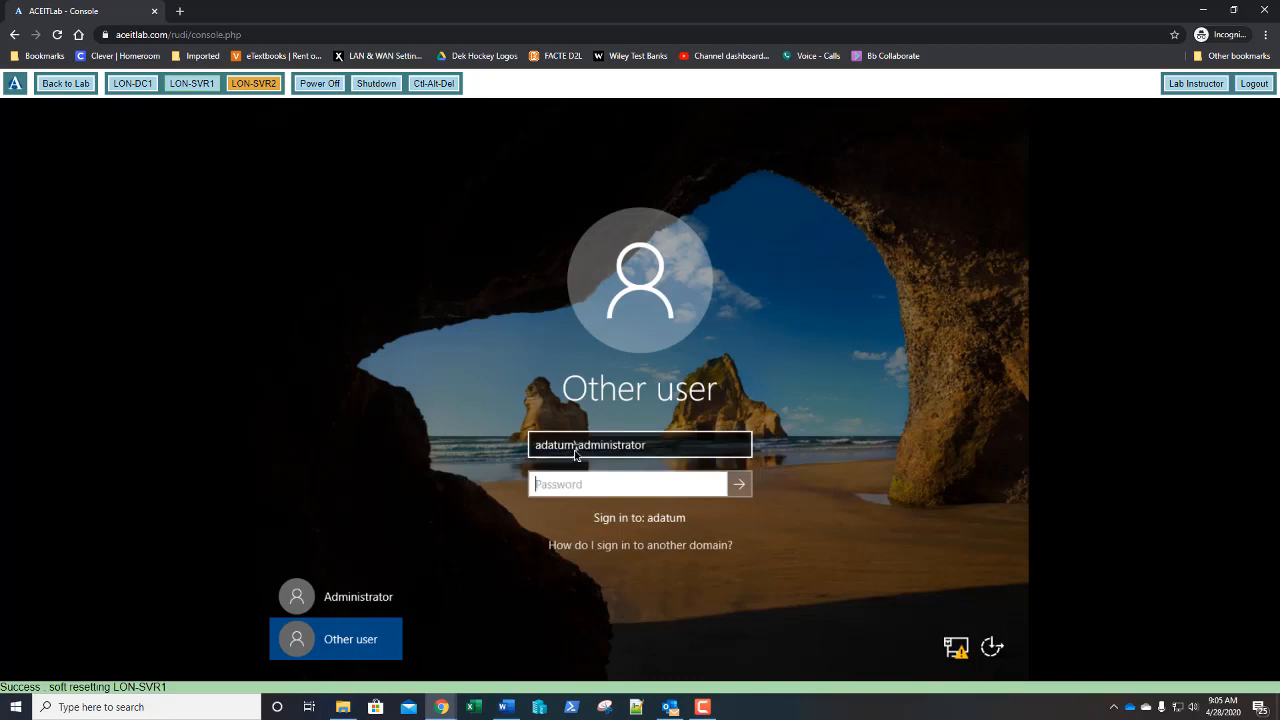
{"action": "type", "text": "Pa55w.rd"}
{"action": "key", "text": "Return"}
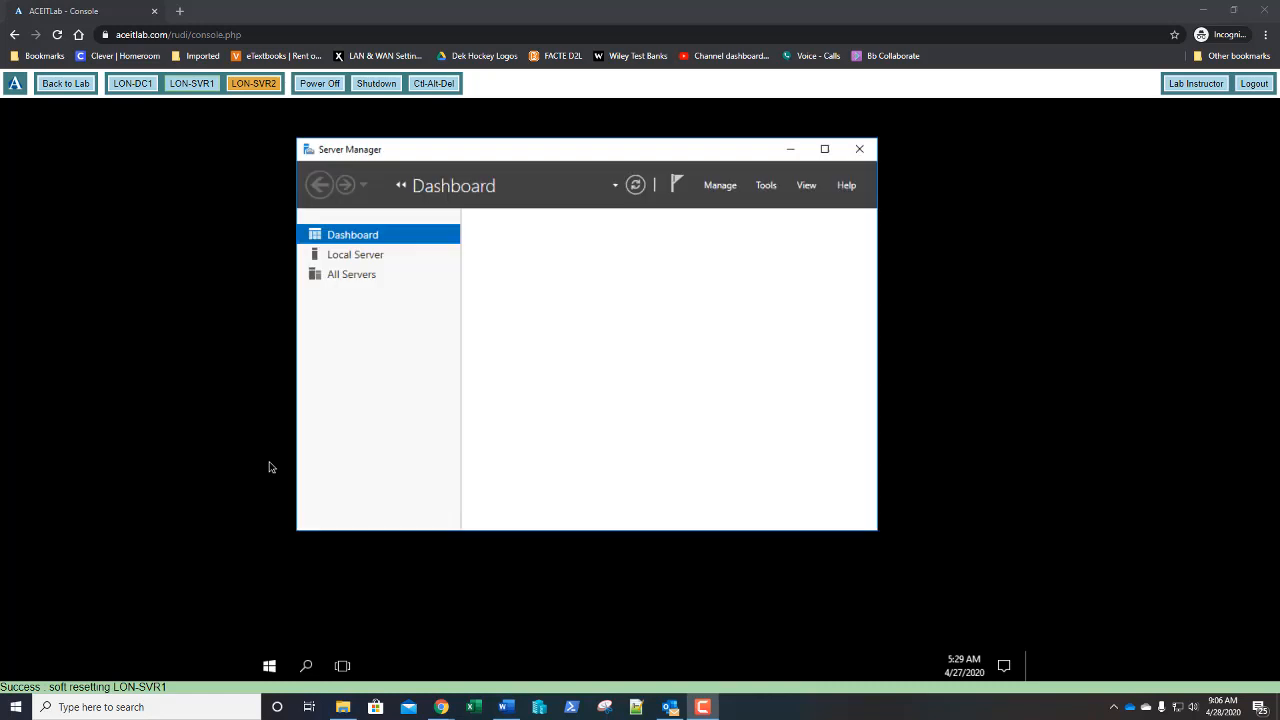
- Maximize Server Manager, start the promotion wizard, and accept the existing-domain deployment settings
{"action": "left_click", "coordinate": [824, 148]}
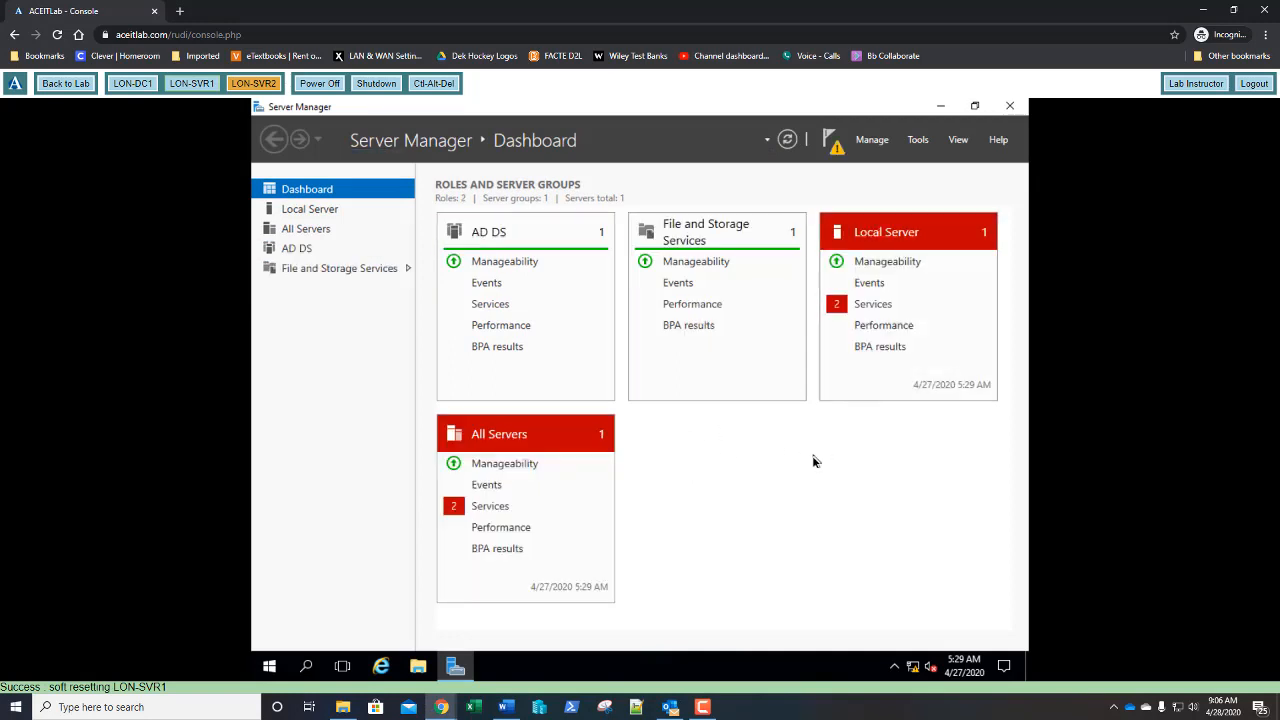
{"action": "left_click", "coordinate": [829, 141]}
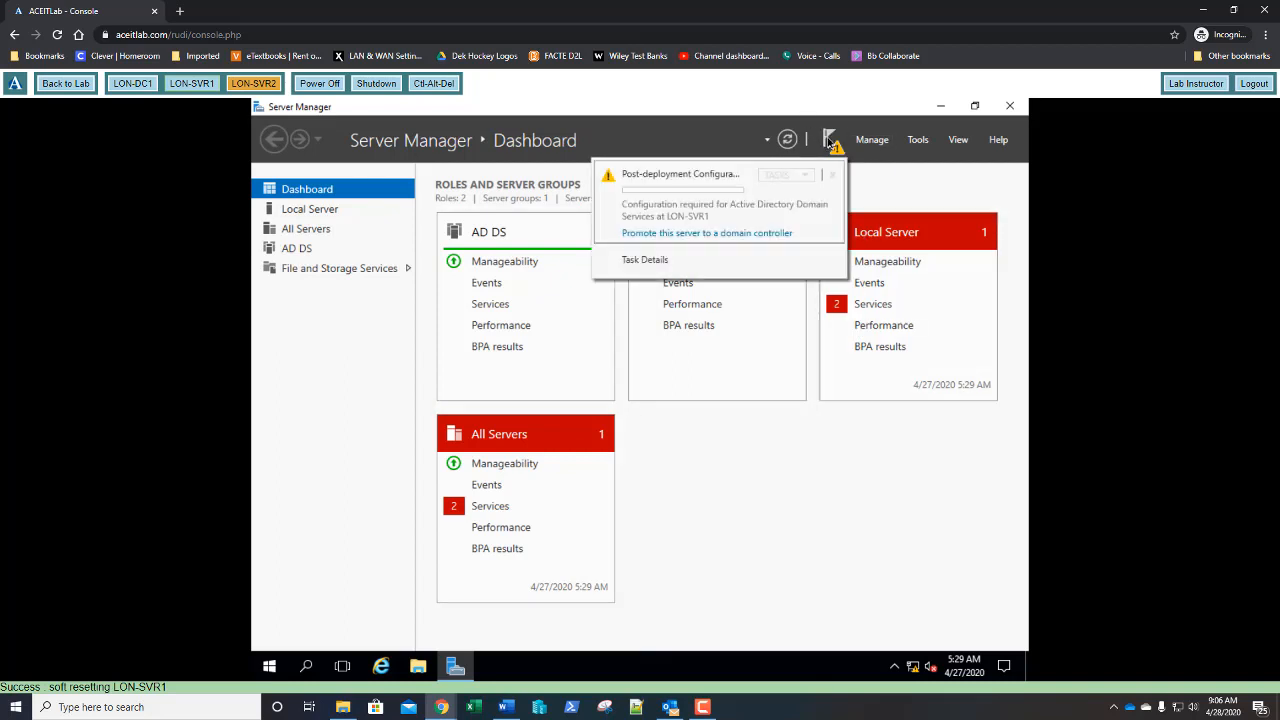
{"action": "left_click", "coordinate": [704, 235]}
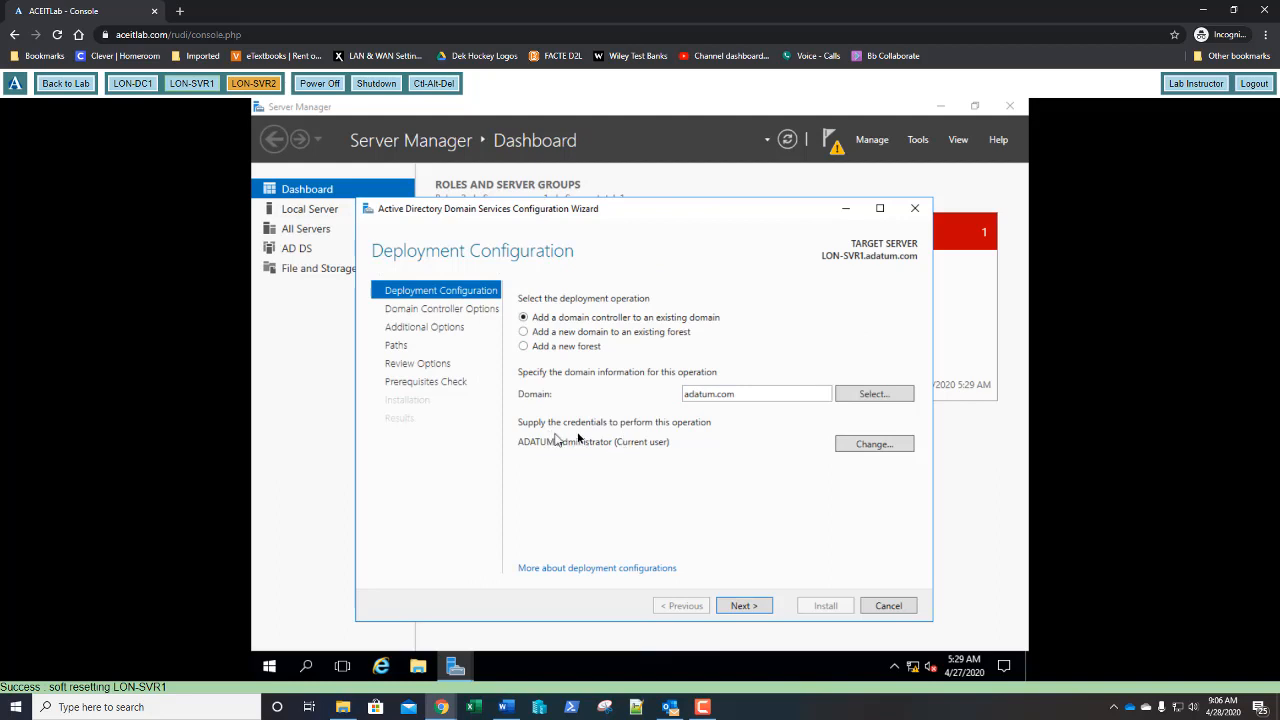
{"action": "left_click", "coordinate": [739, 609]}
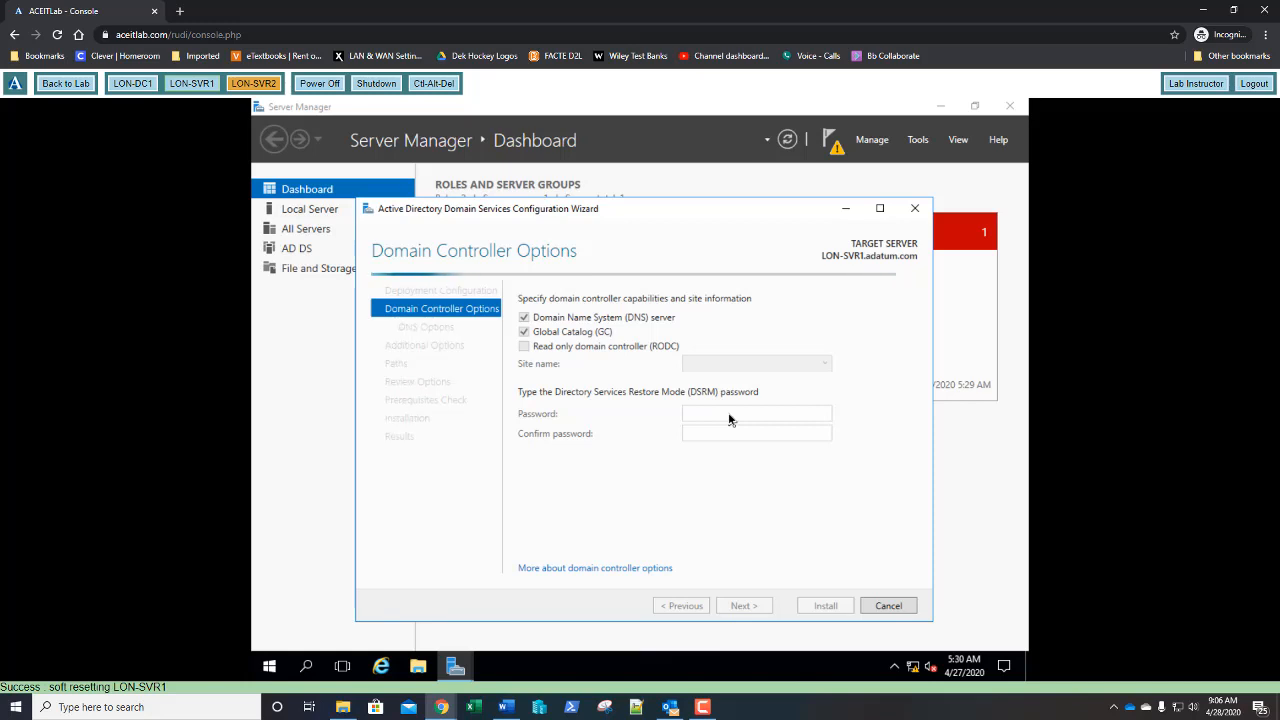
- Enter and confirm the DSRM password on the domain controller options page
{"action": "left_click", "coordinate": [729, 415]}
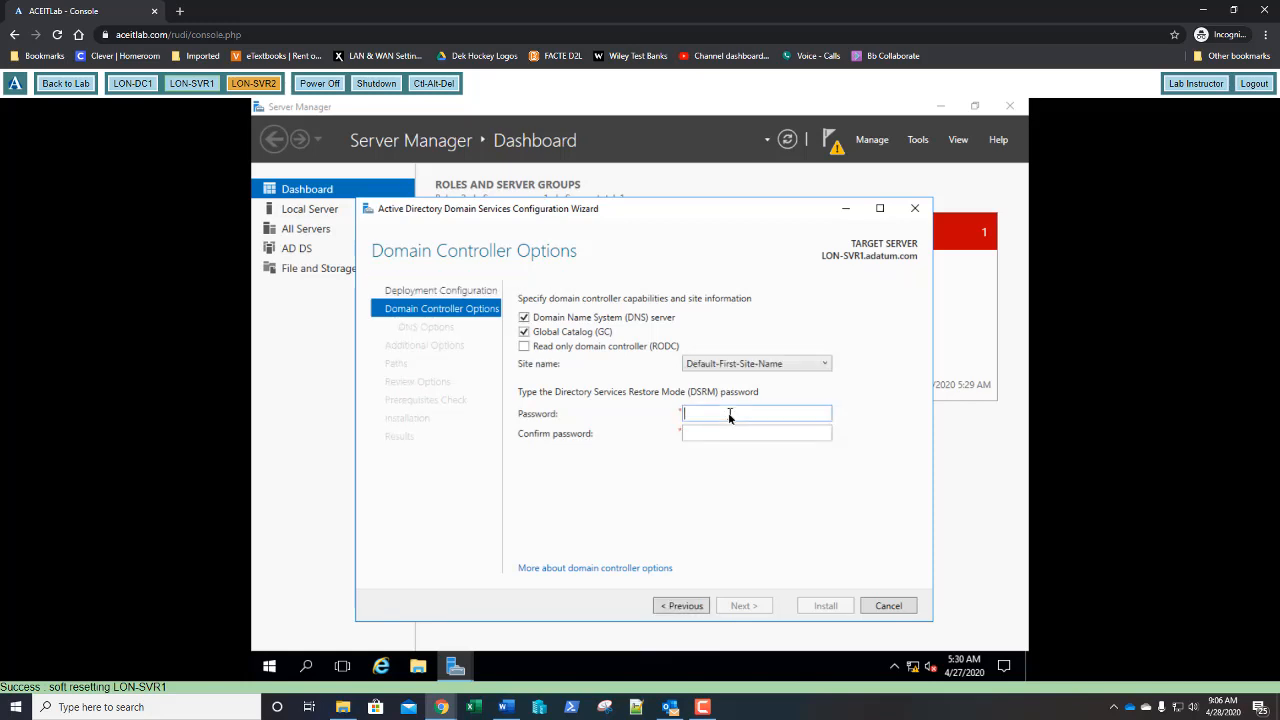
{"action": "type", "text": "Pa5"}
{"action": "key", "text": "Tab"}
{"action": "type", "text": "Pa55w.rd"}
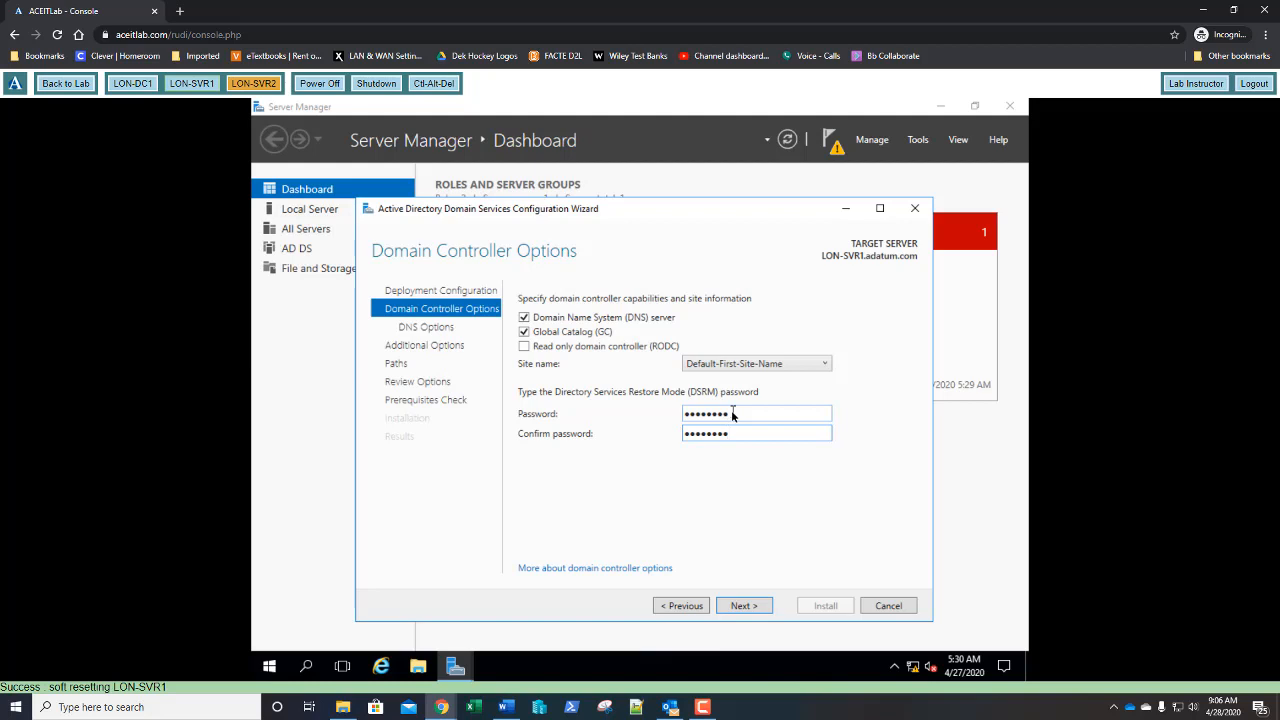
{"action": "key", "text": "Return"}
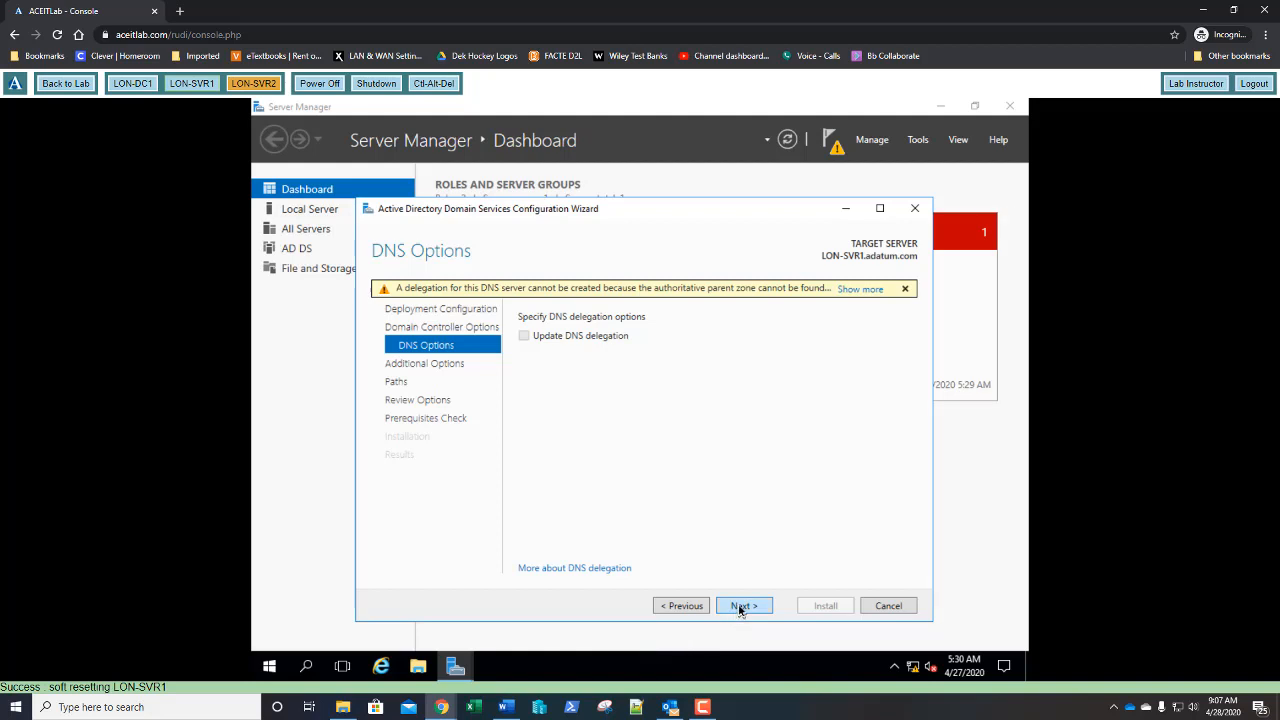
- Advance through DNS, additional options, paths and review pages to run the prerequisites check
{"action": "left_click", "coordinate": [681, 606]}
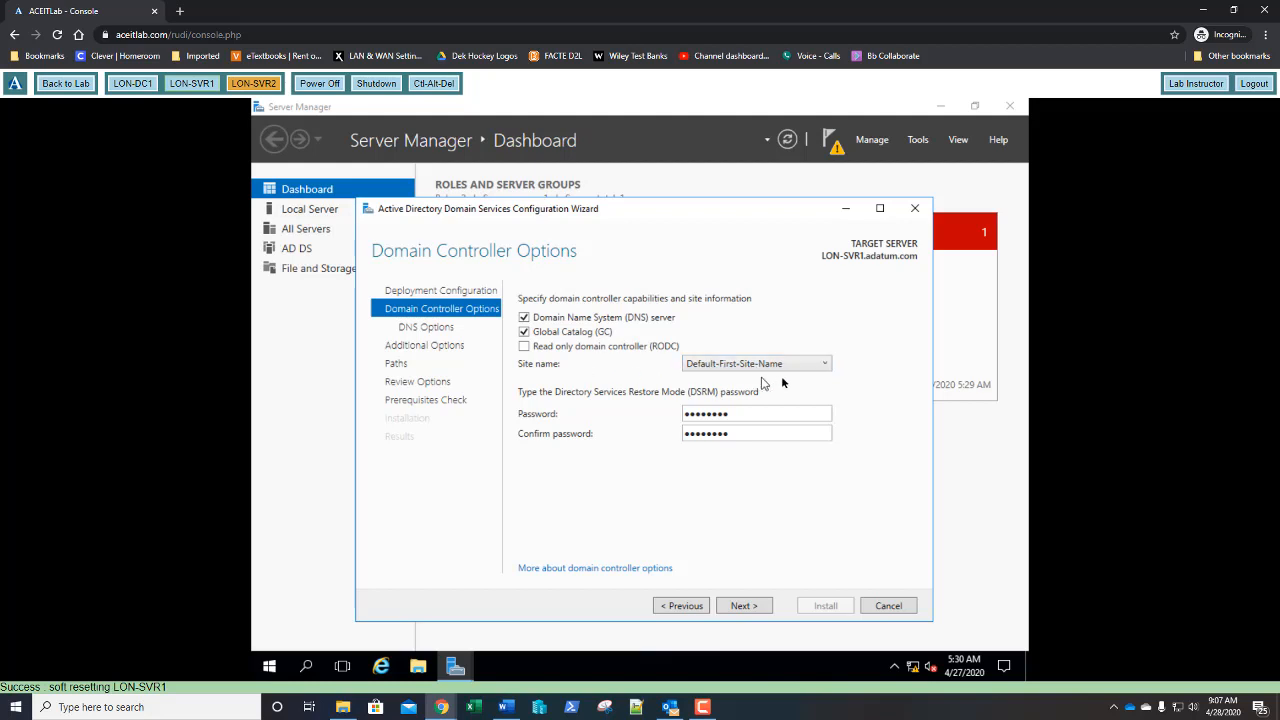
{"action": "left_click", "coordinate": [743, 606]}
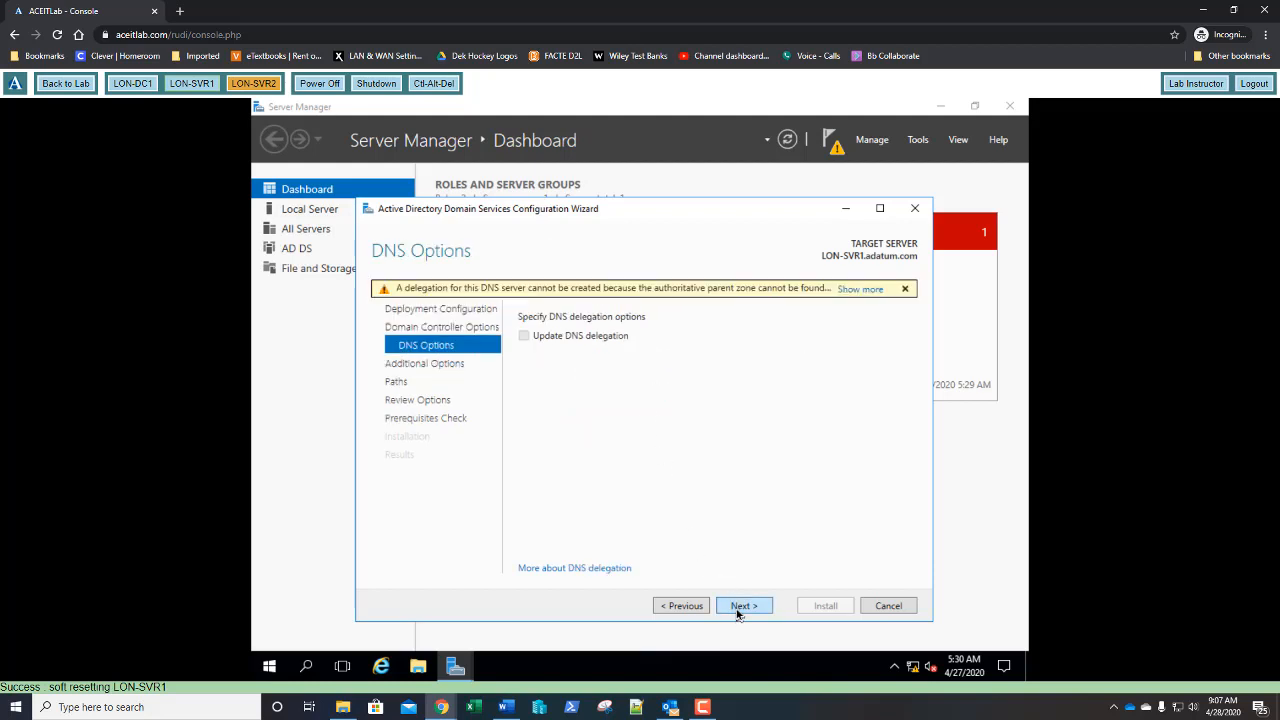
{"action": "left_click", "coordinate": [740, 607]}
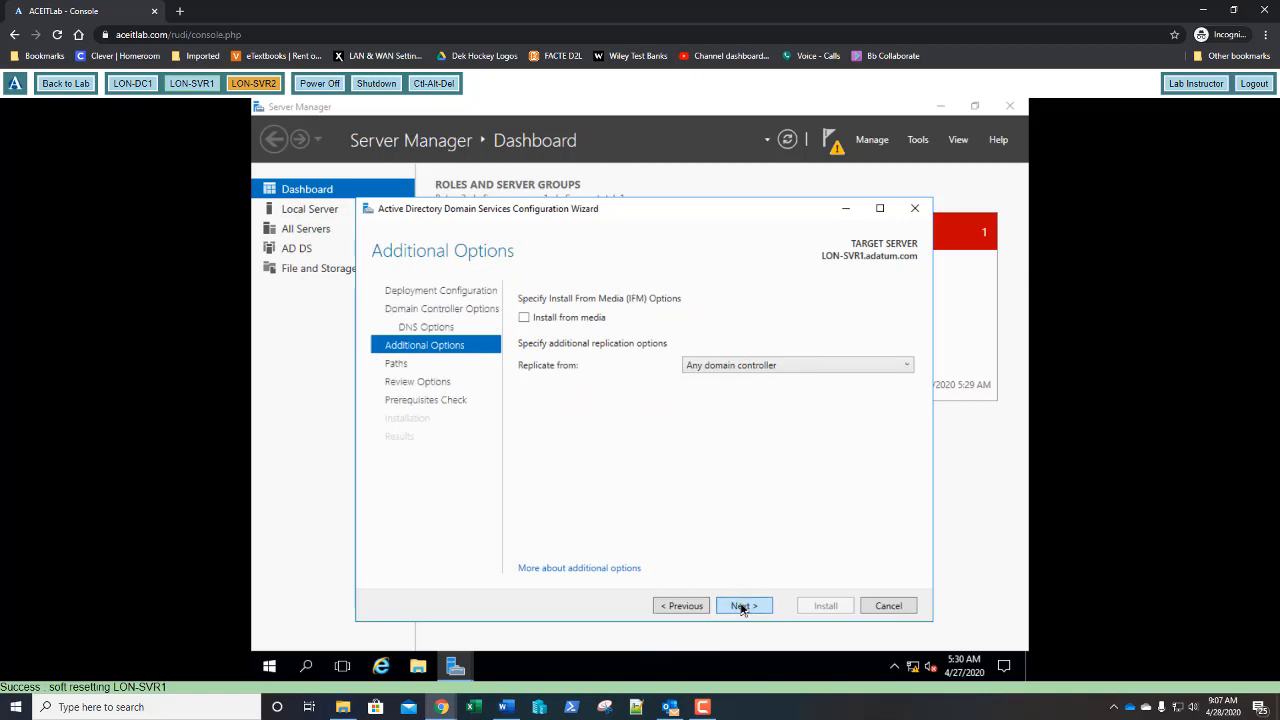
{"action": "left_click", "coordinate": [742, 607]}
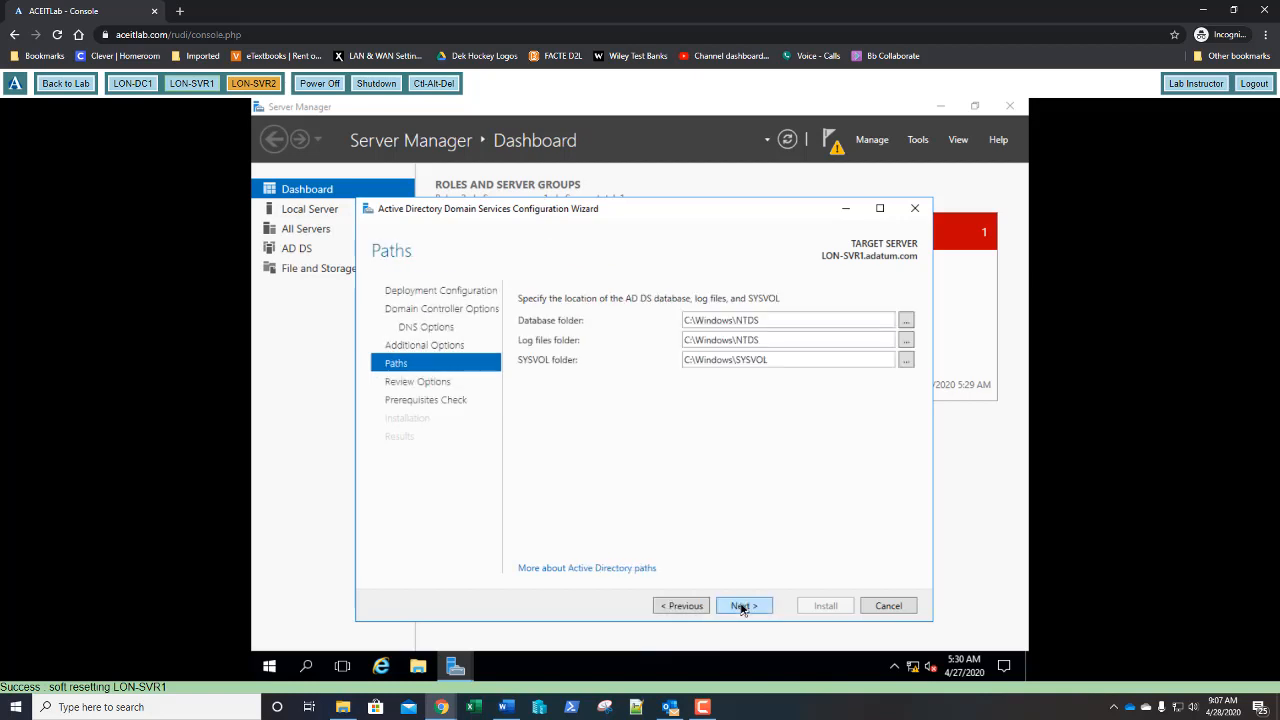
{"action": "left_click", "coordinate": [742, 606]}
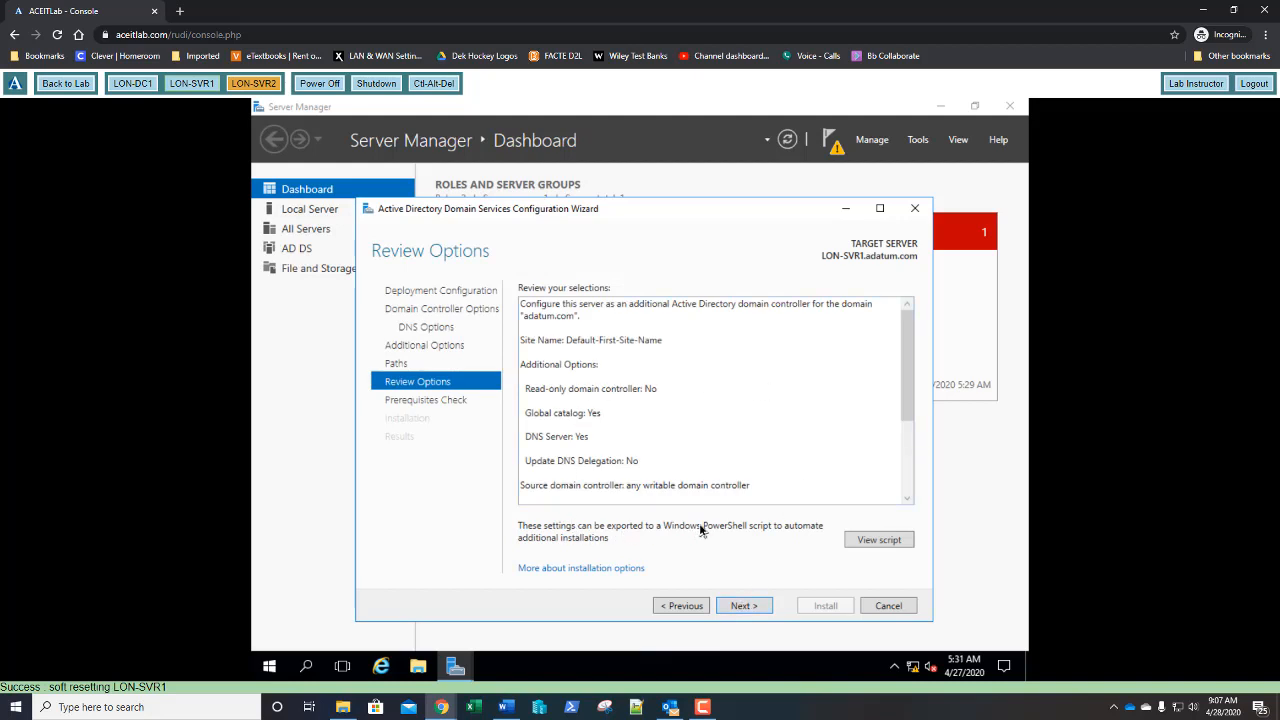
{"action": "left_click", "coordinate": [735, 607]}
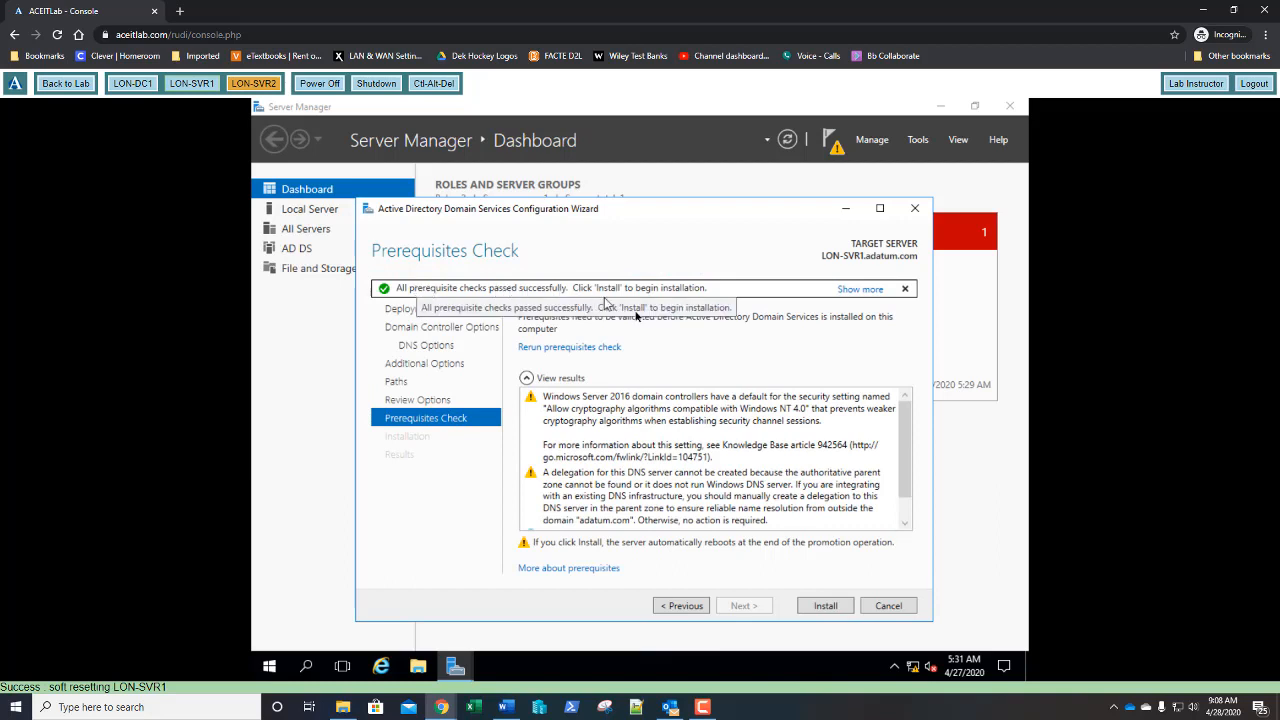
- Start the AD DS installation from the Prerequisites Check page
{"action": "left_click", "coordinate": [822, 606]}
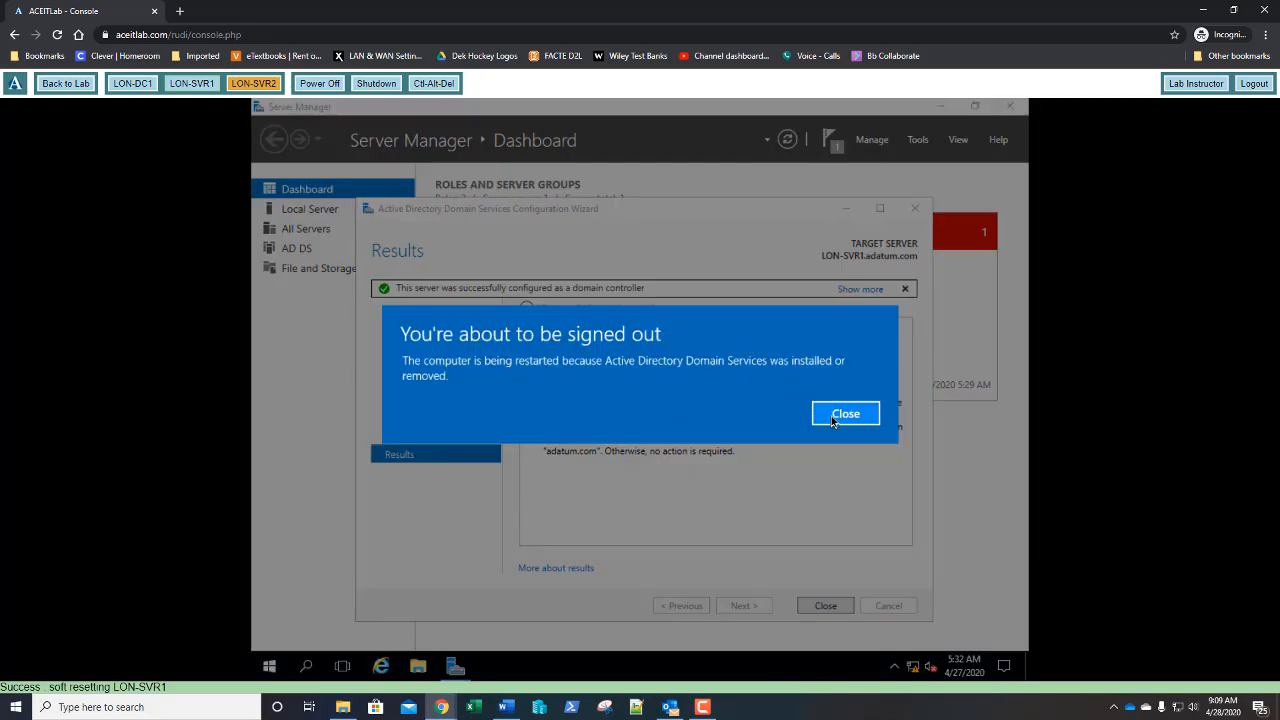
- Close the 'You're about to be signed out' notice so the server reboots
{"action": "left_click", "coordinate": [833, 418]}
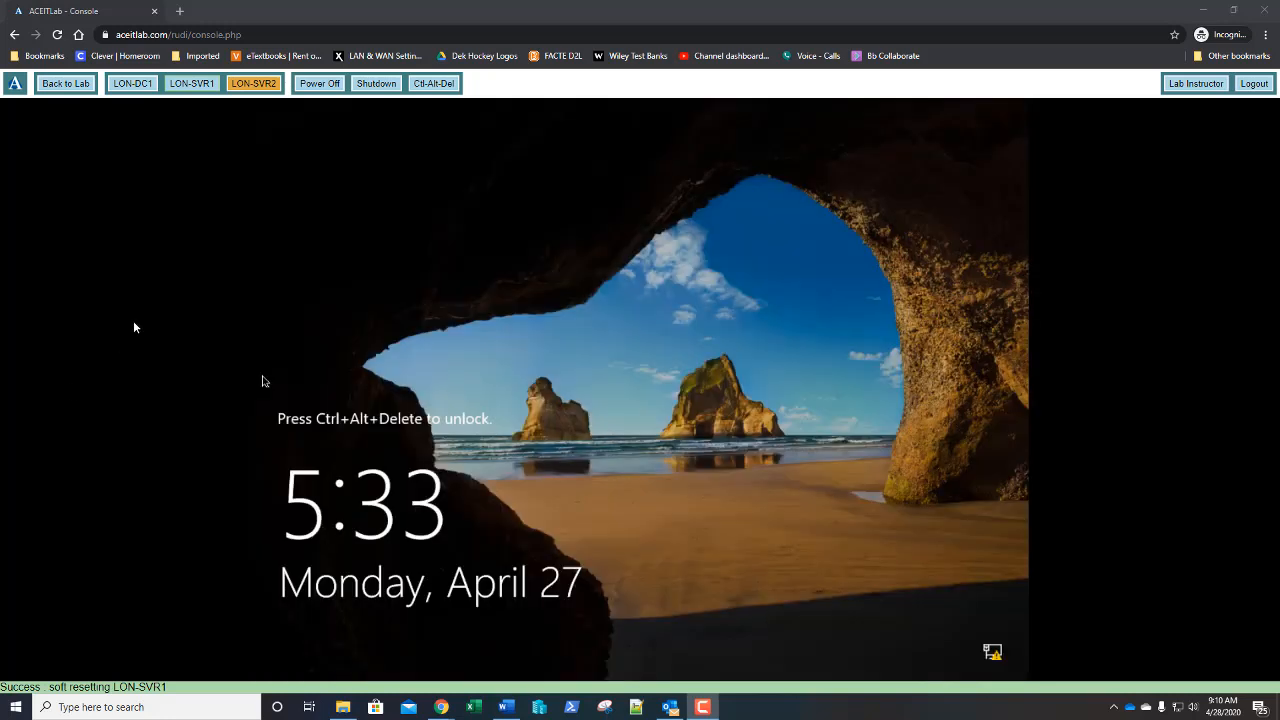
- Unlock the restarted server with Ctrl-Alt-Del and sign in with the administrator password
{"action": "left_click", "coordinate": [447, 88]}
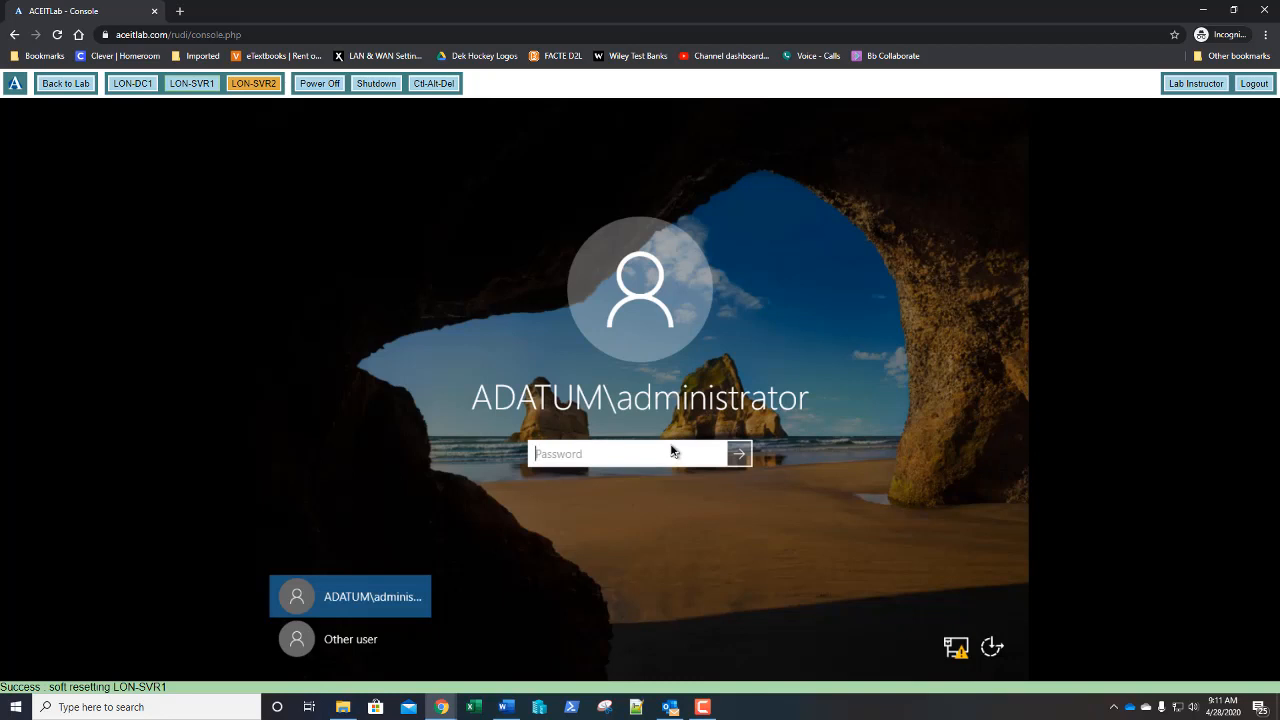
{"action": "type", "text": "Pa"}
{"action": "key", "text": "Return"}
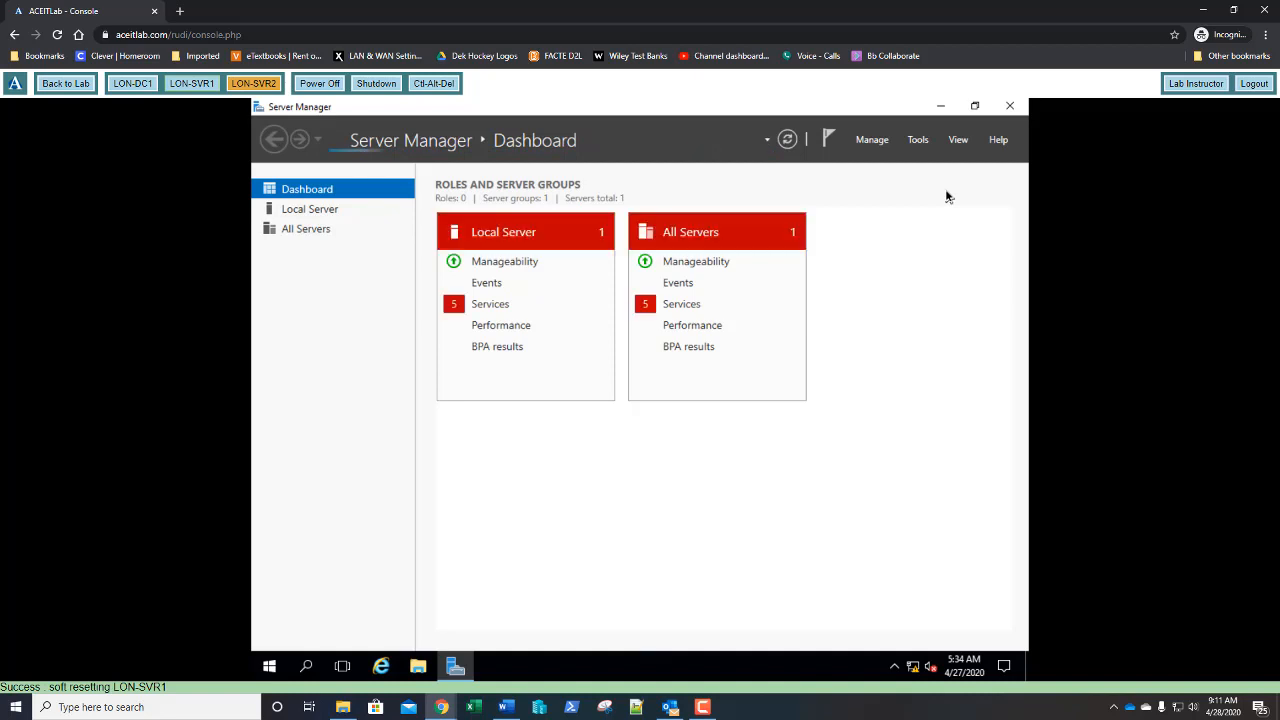
- Open Active Directory Sites and Services and select NTDS Settings under Sites > Default-First-Site-Name > Servers > LON-DC1
{"action": "left_click", "coordinate": [919, 141]}
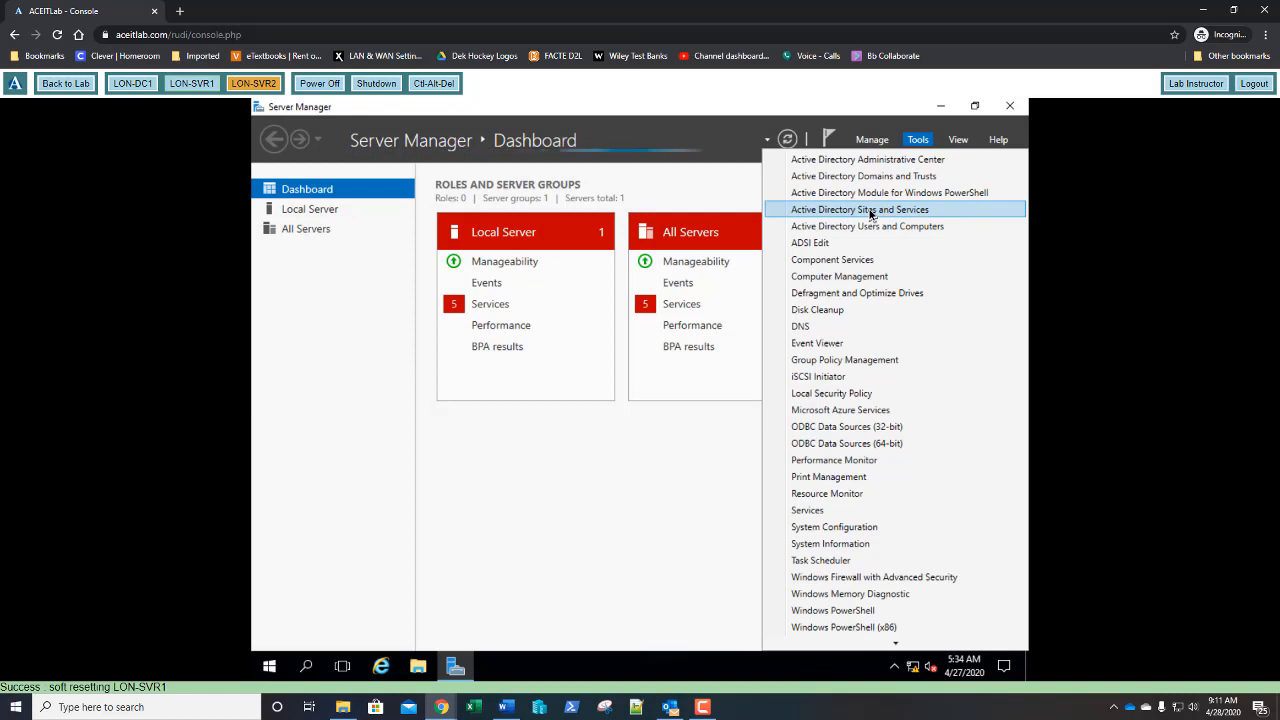
{"action": "left_click", "coordinate": [870, 211]}
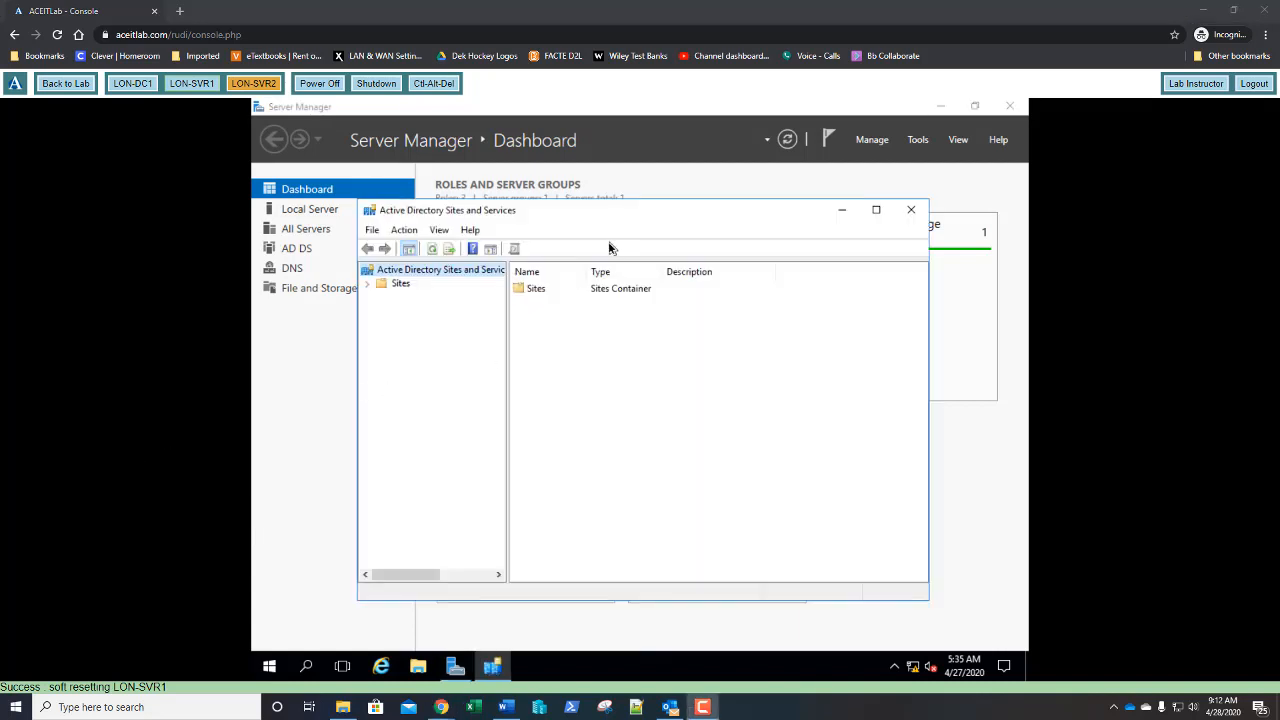
{"action": "left_click", "coordinate": [370, 286]}
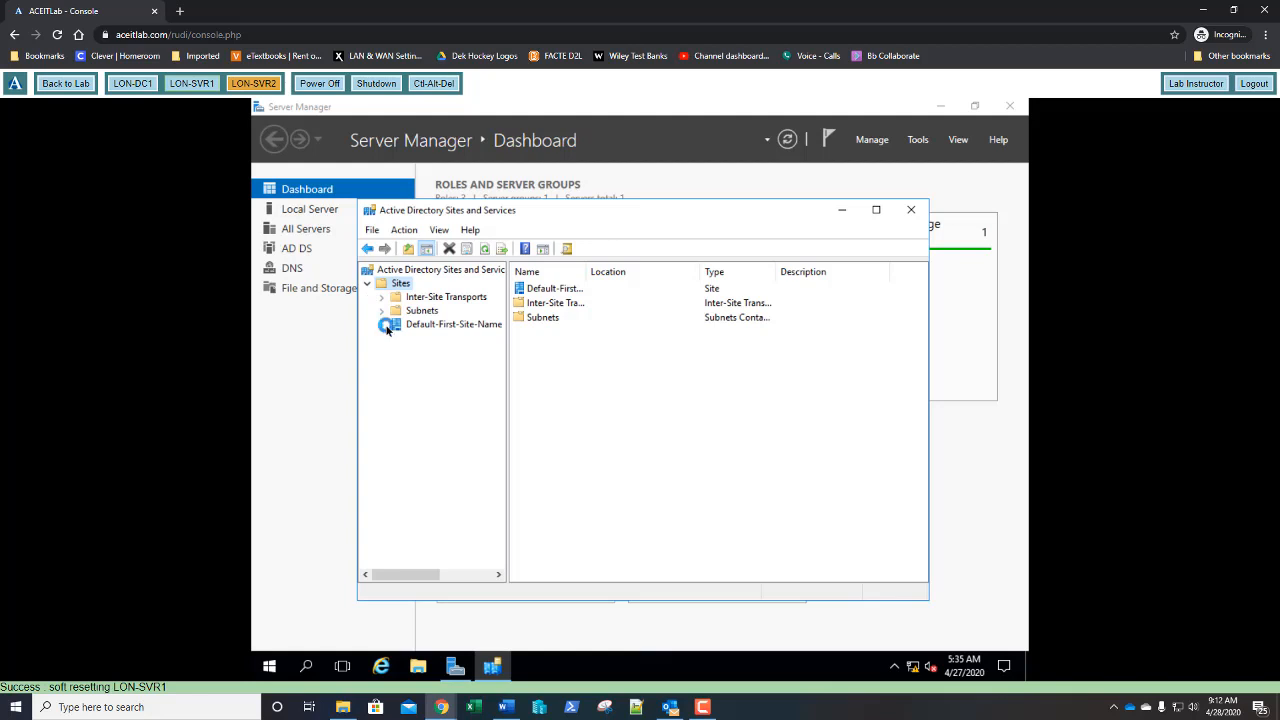
{"action": "left_click", "coordinate": [382, 325]}
{"action": "left_click", "coordinate": [396, 340]}
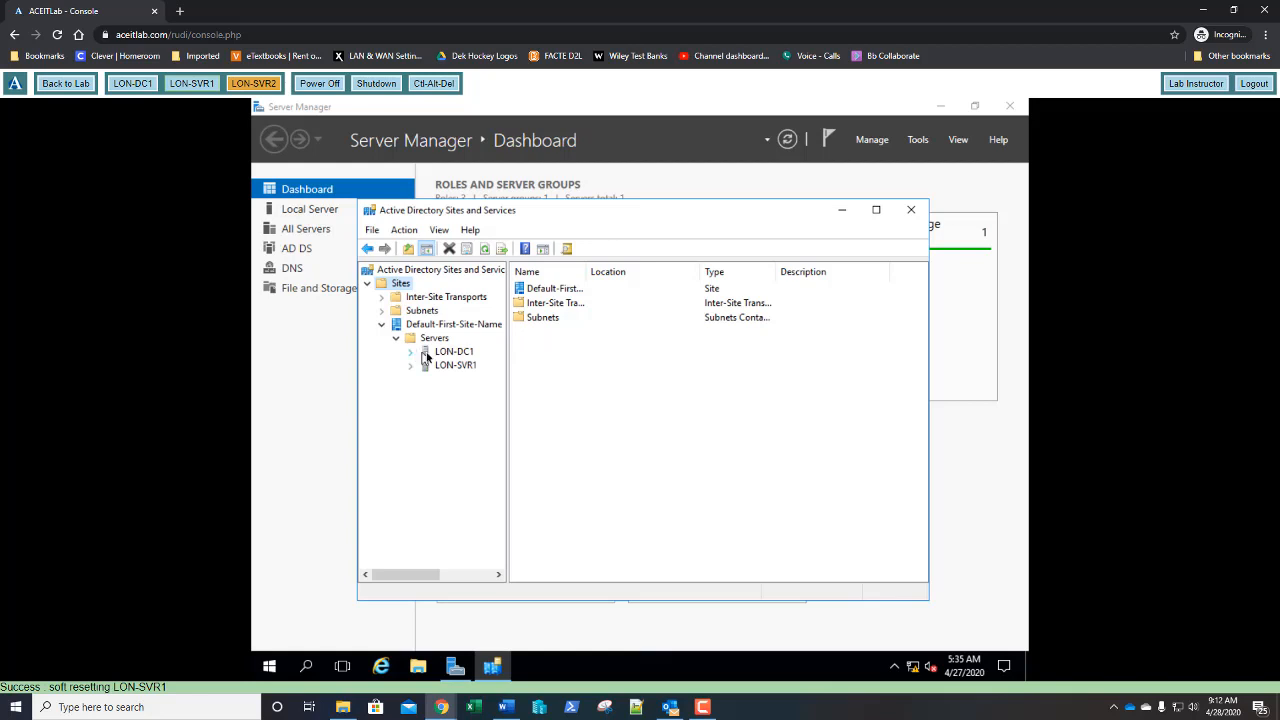
{"action": "left_click", "coordinate": [412, 356]}
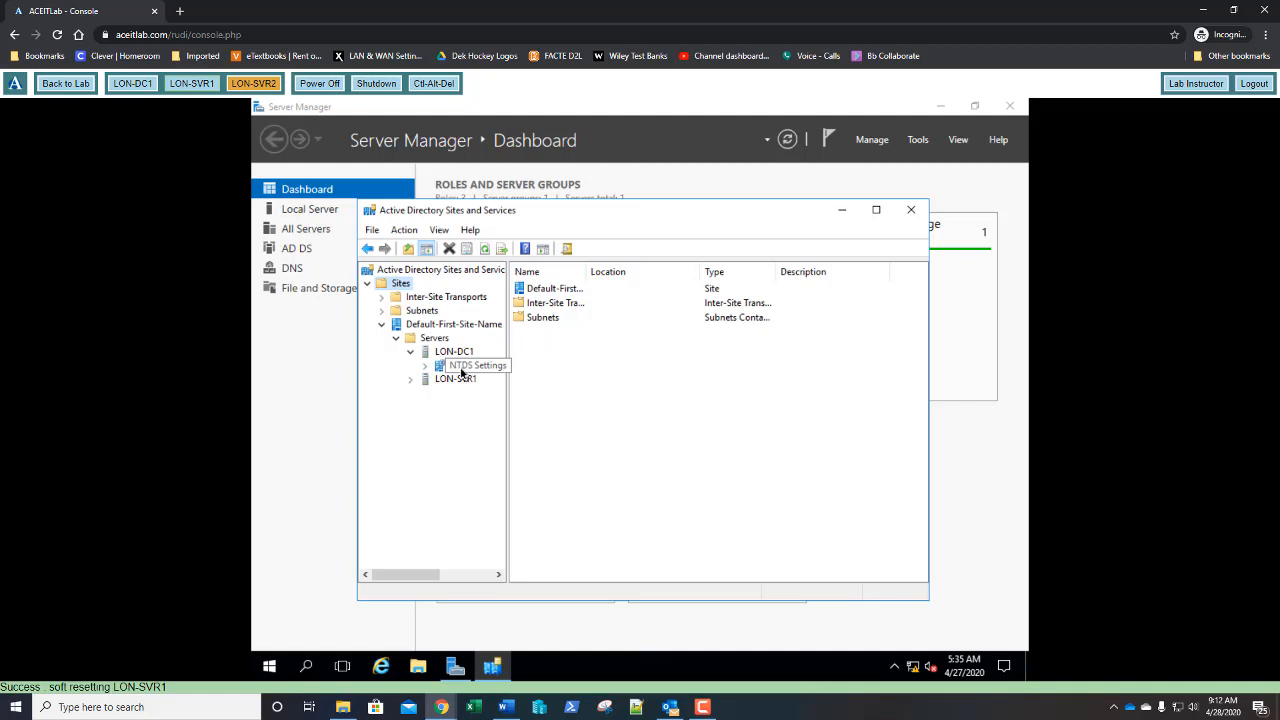
{"action": "left_click", "coordinate": [461, 369]}
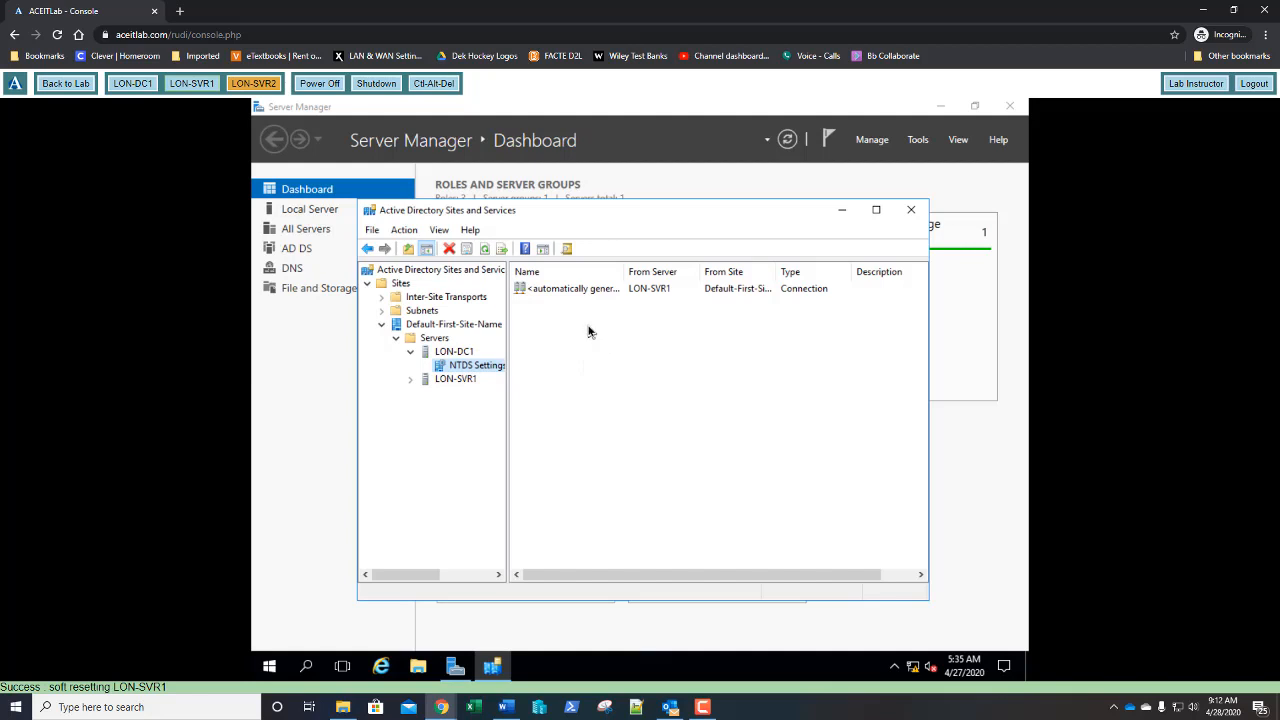
- Refresh the NTDS Settings connections and widen the Name column to show full names
{"action": "left_click", "coordinate": [409, 236]}
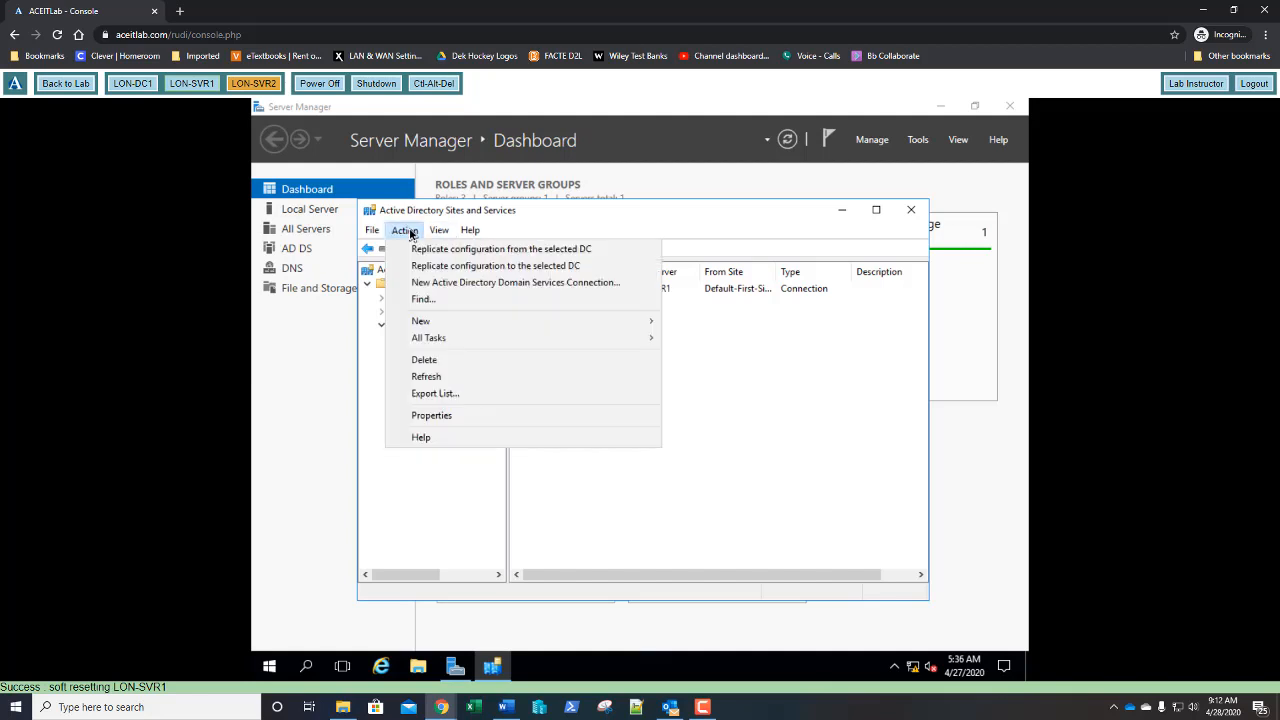
{"action": "left_click", "coordinate": [424, 377]}
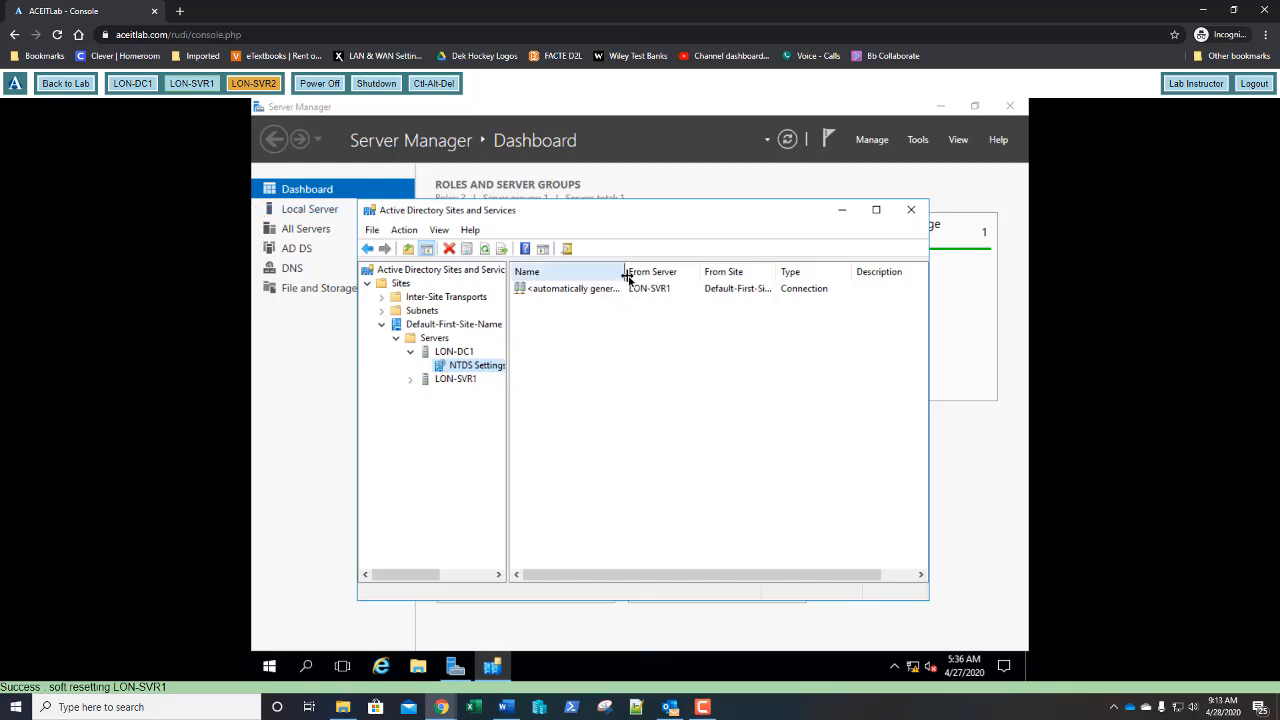
{"action": "left_click_drag", "start_coordinate": [625, 276], "coordinate": [676, 274]}
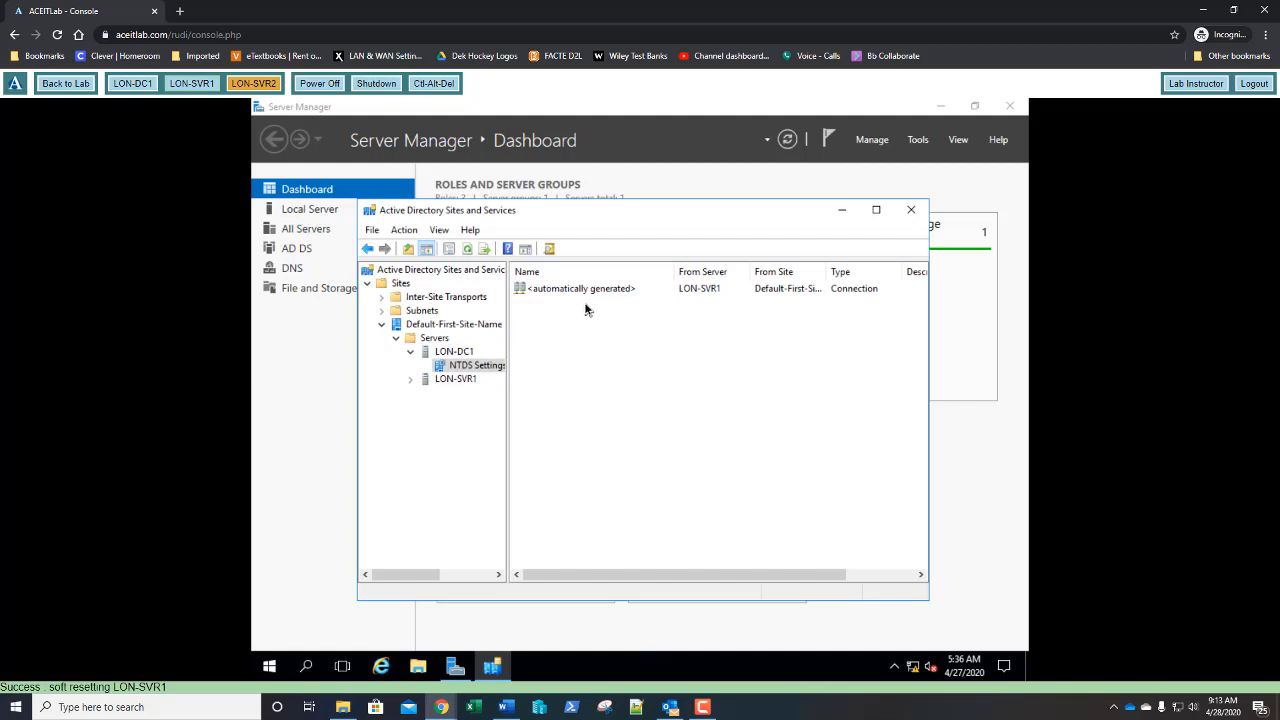
- Run Replicate Now on the LON-SVR1 connection and dismiss the resulting error
{"action": "right_click", "coordinate": [685, 290]}
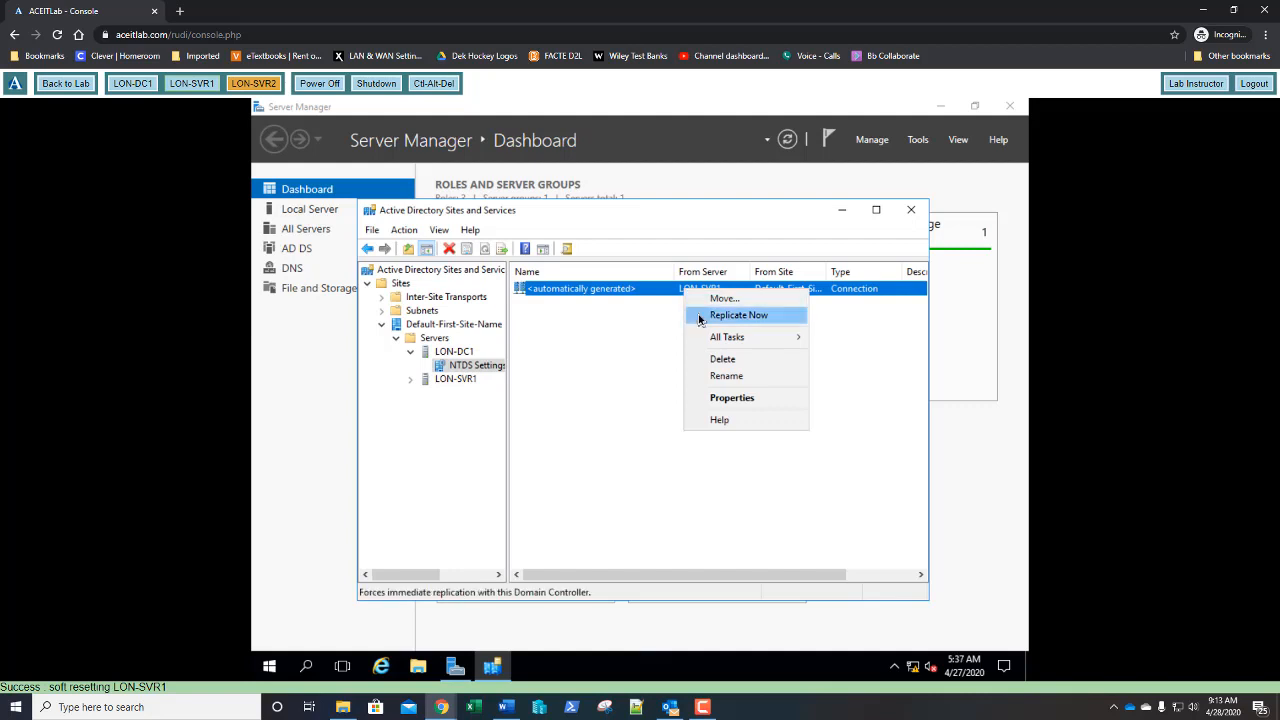
{"action": "left_click", "coordinate": [701, 316]}
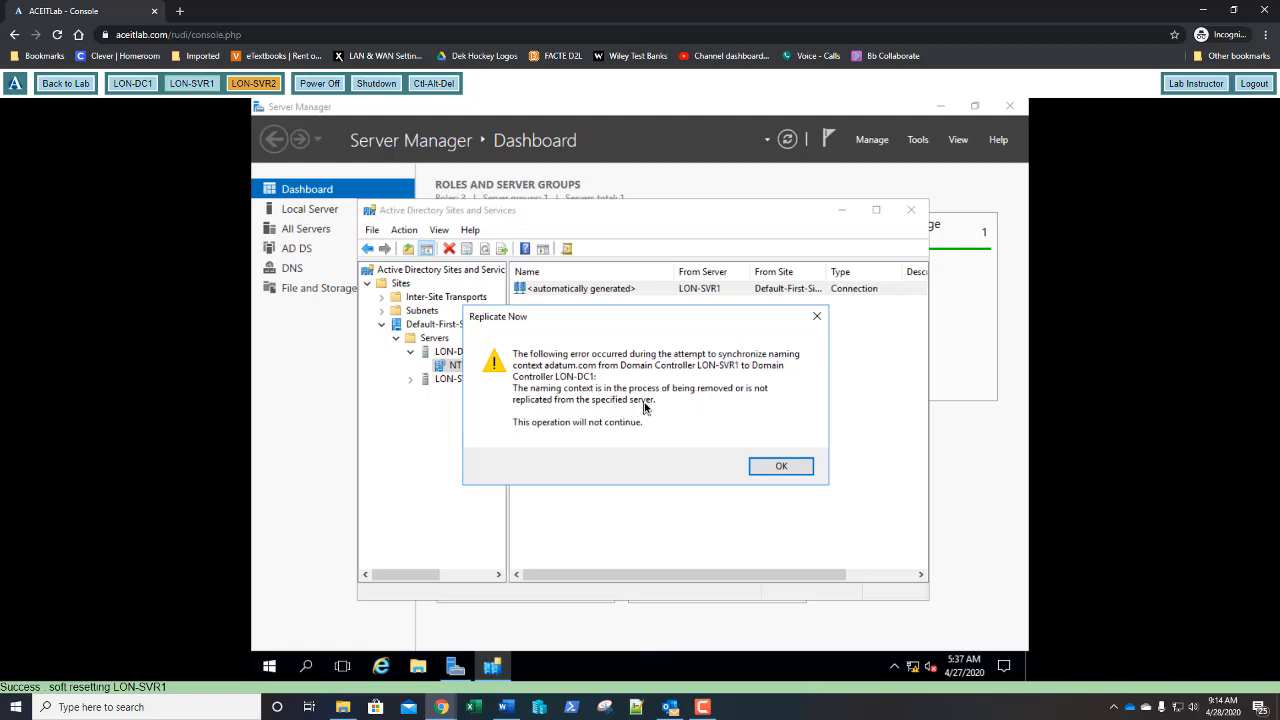
{"action": "left_click", "coordinate": [781, 469]}
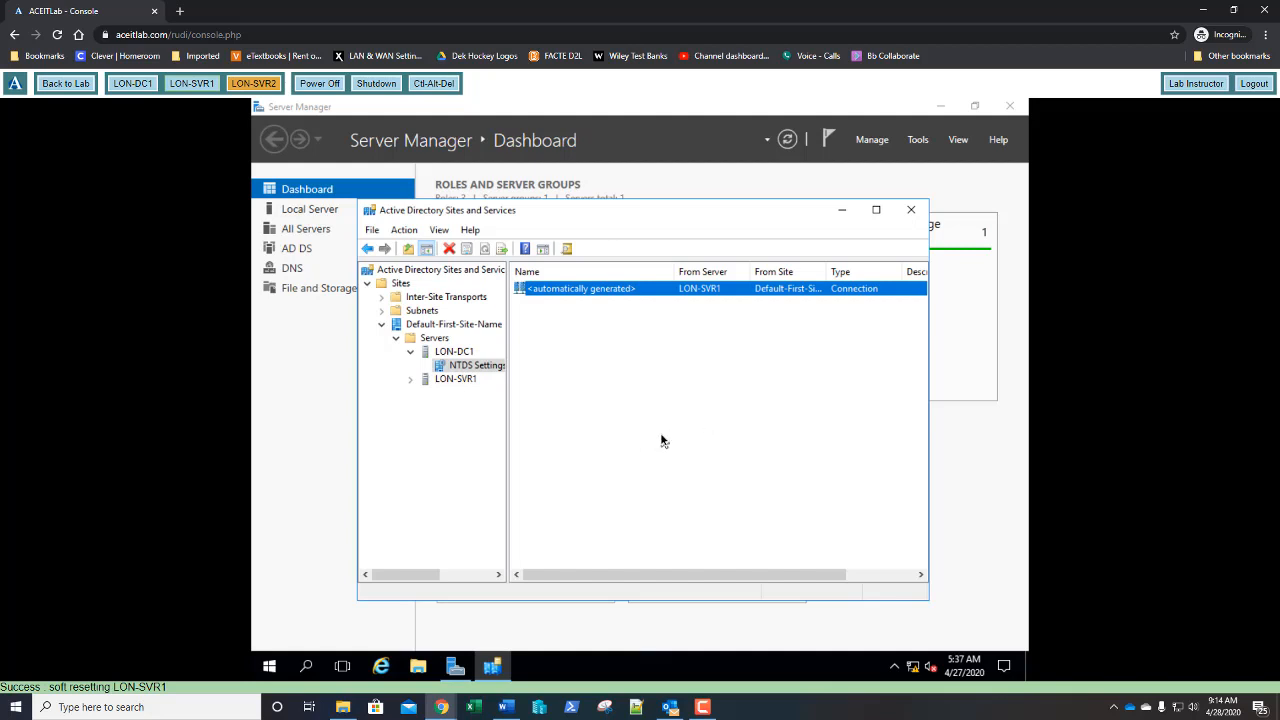
- Delete LON-DC1's automatically generated replication connection
{"action": "right_click", "coordinate": [660, 294]}
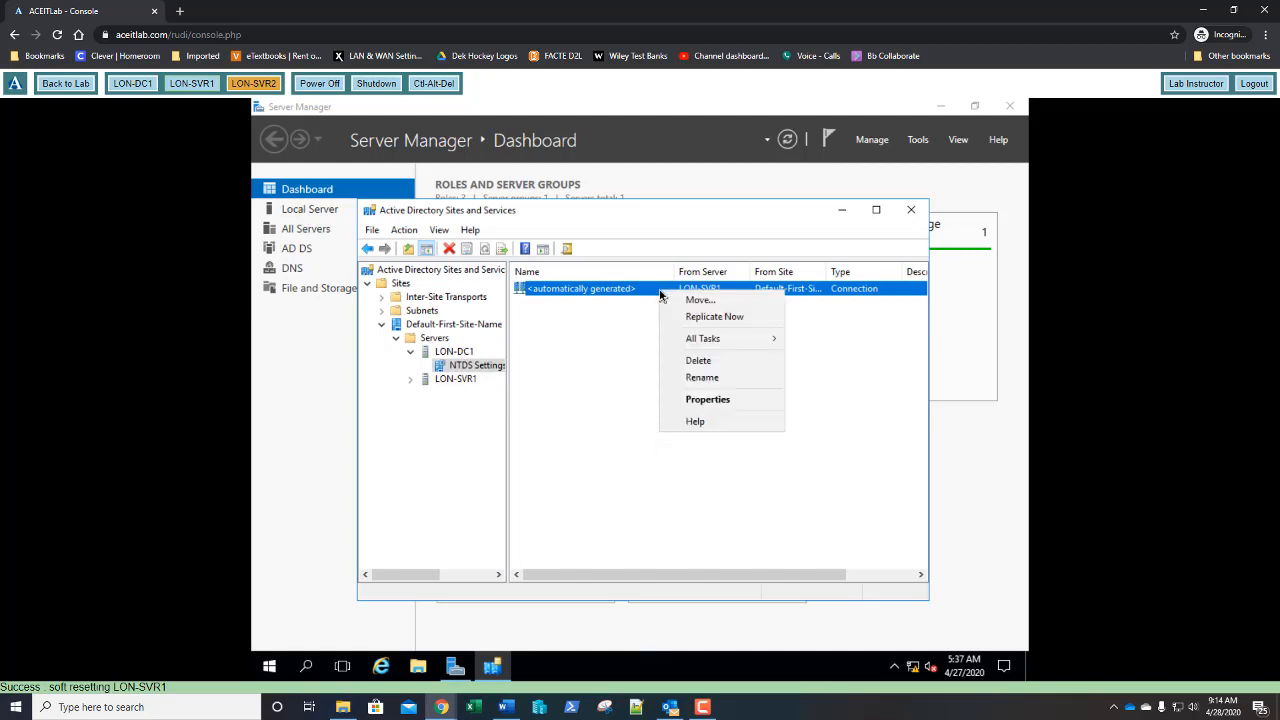
{"action": "left_click", "coordinate": [680, 366]}
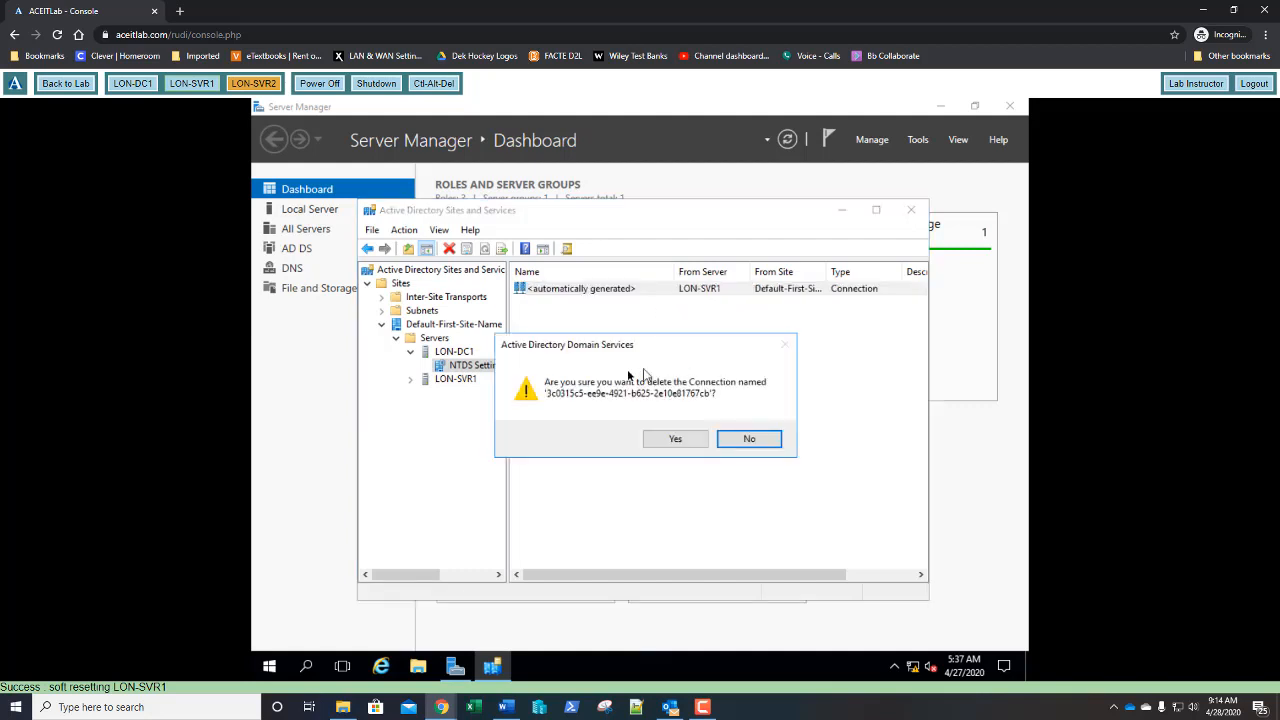
{"action": "left_click", "coordinate": [674, 439]}
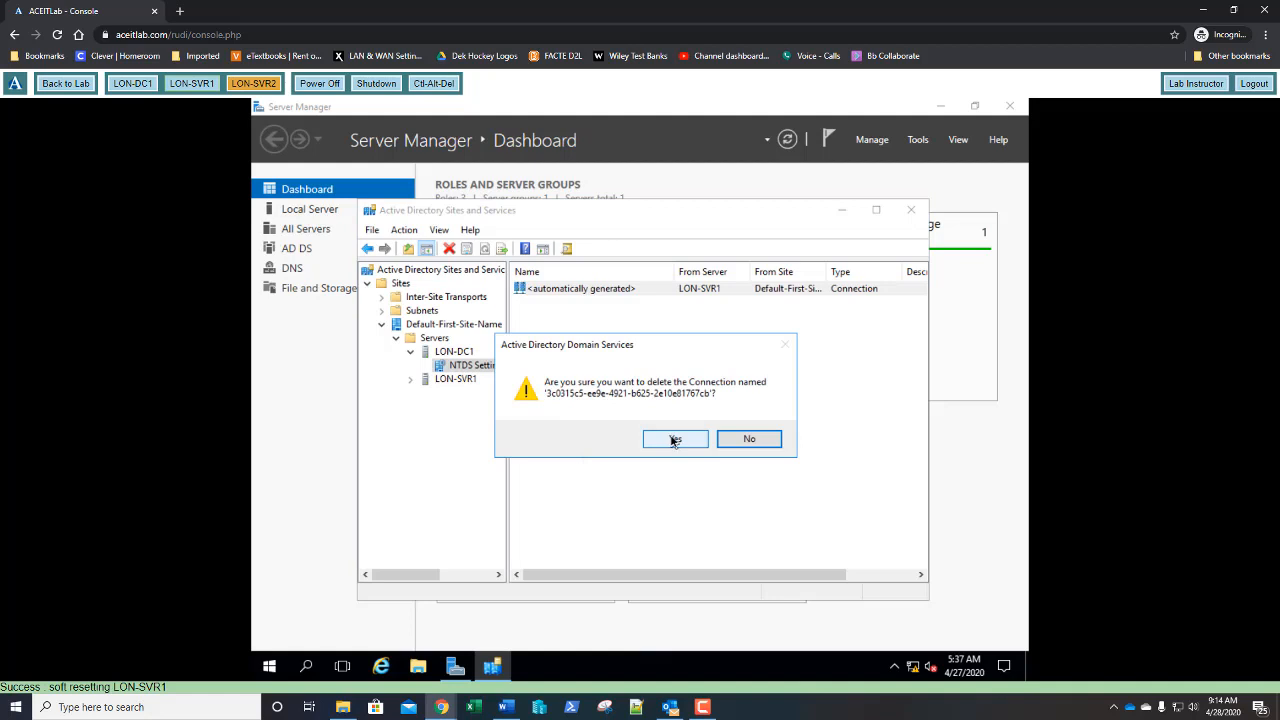
{"action": "left_click", "coordinate": [674, 440]}
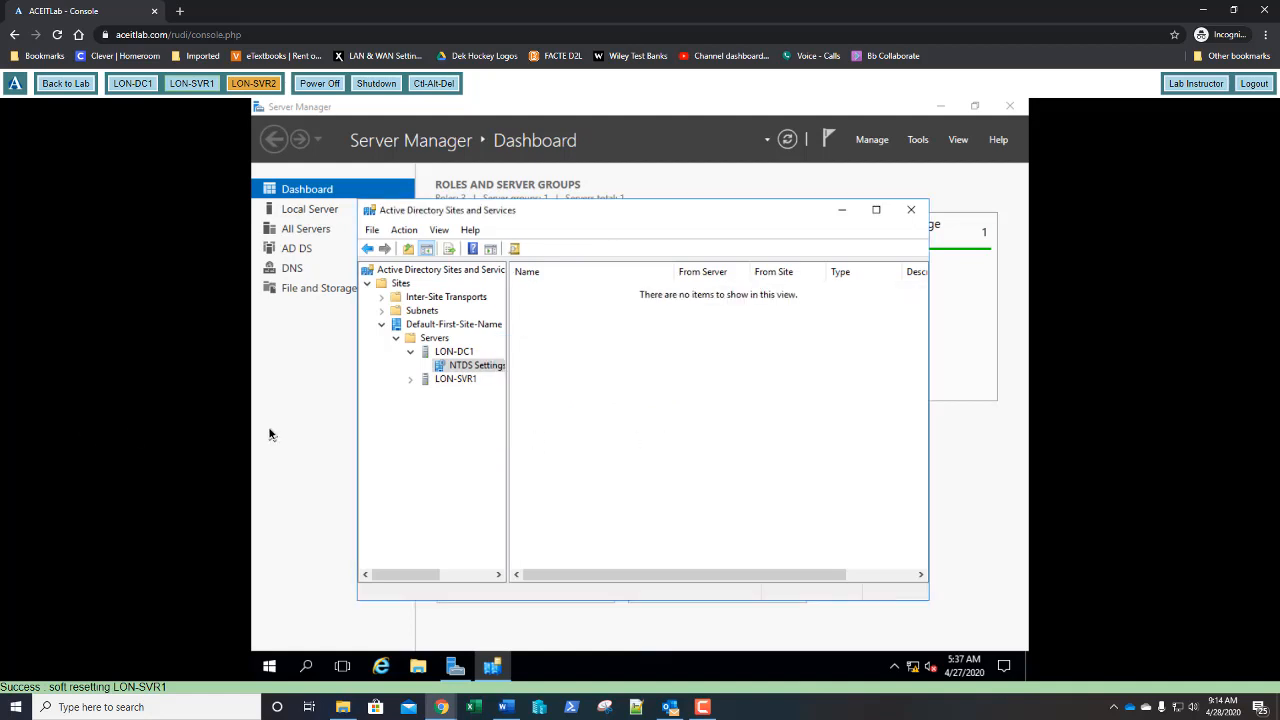
- Create a new AD DS connection named LON-SVR1 with LON-SVR1 as source server
{"action": "right_click", "coordinate": [476, 371]}
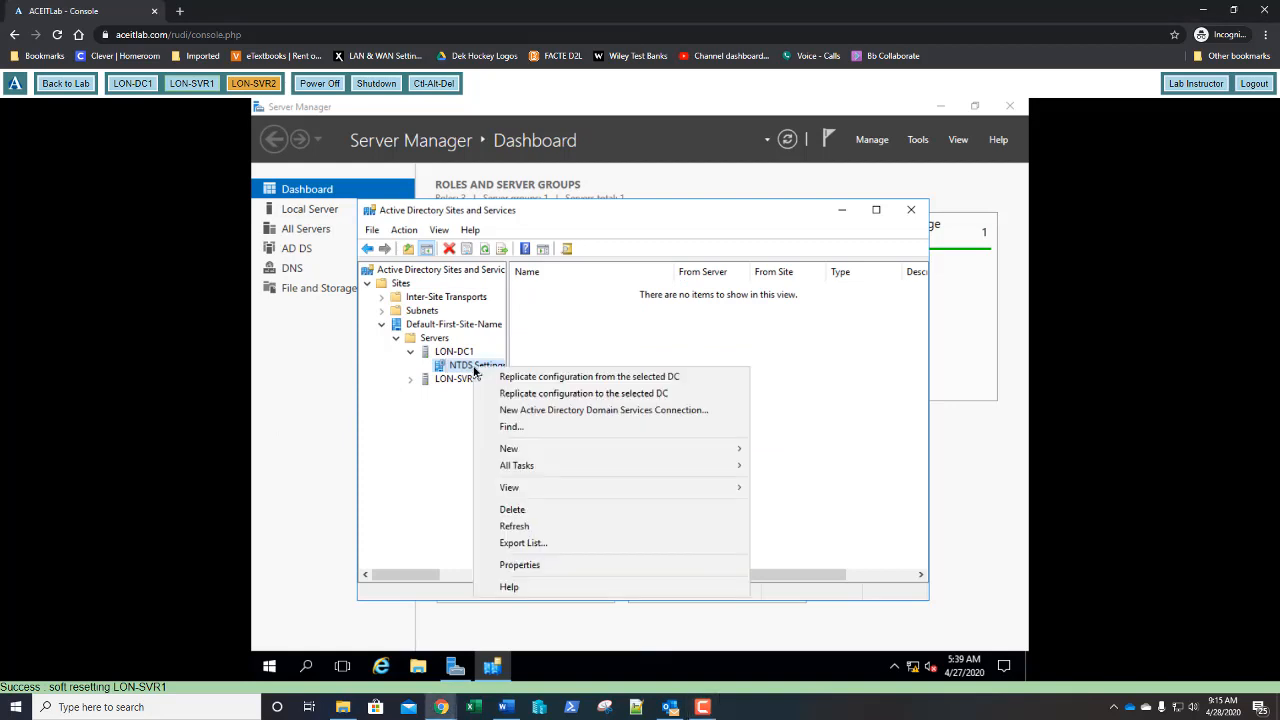
{"action": "left_click", "coordinate": [509, 411]}
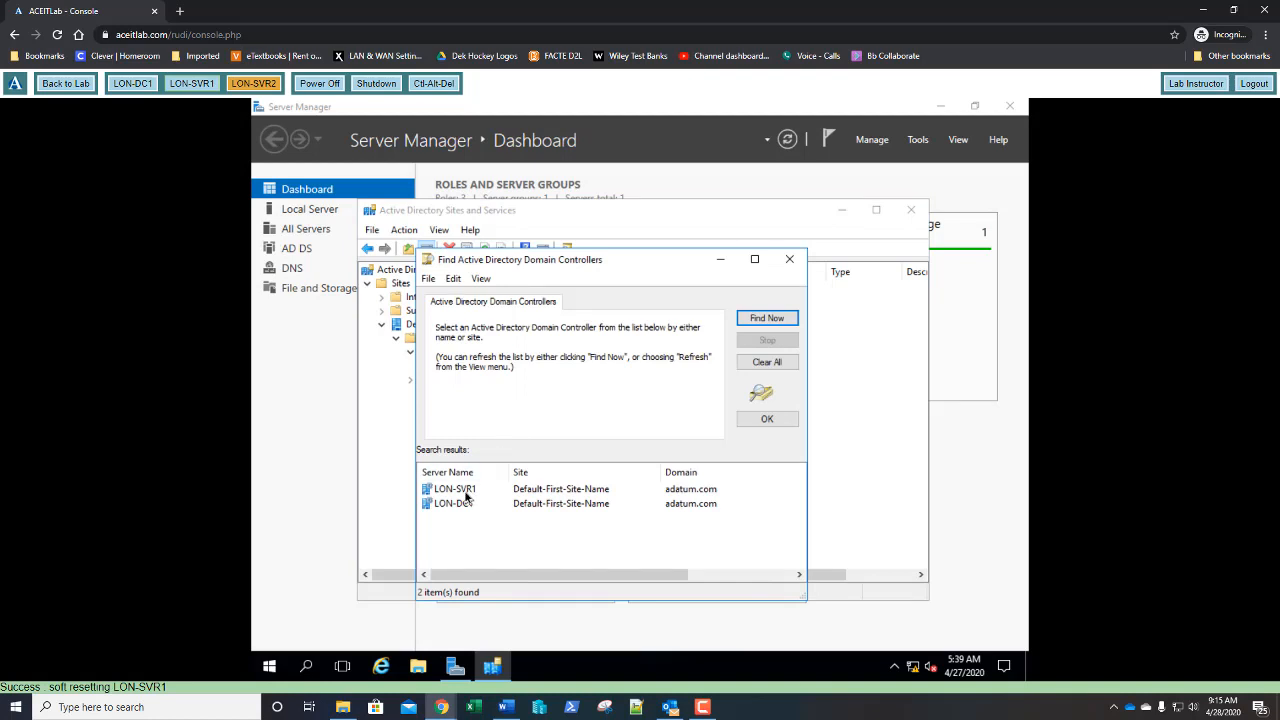
{"action": "double_click", "coordinate": [464, 490]}
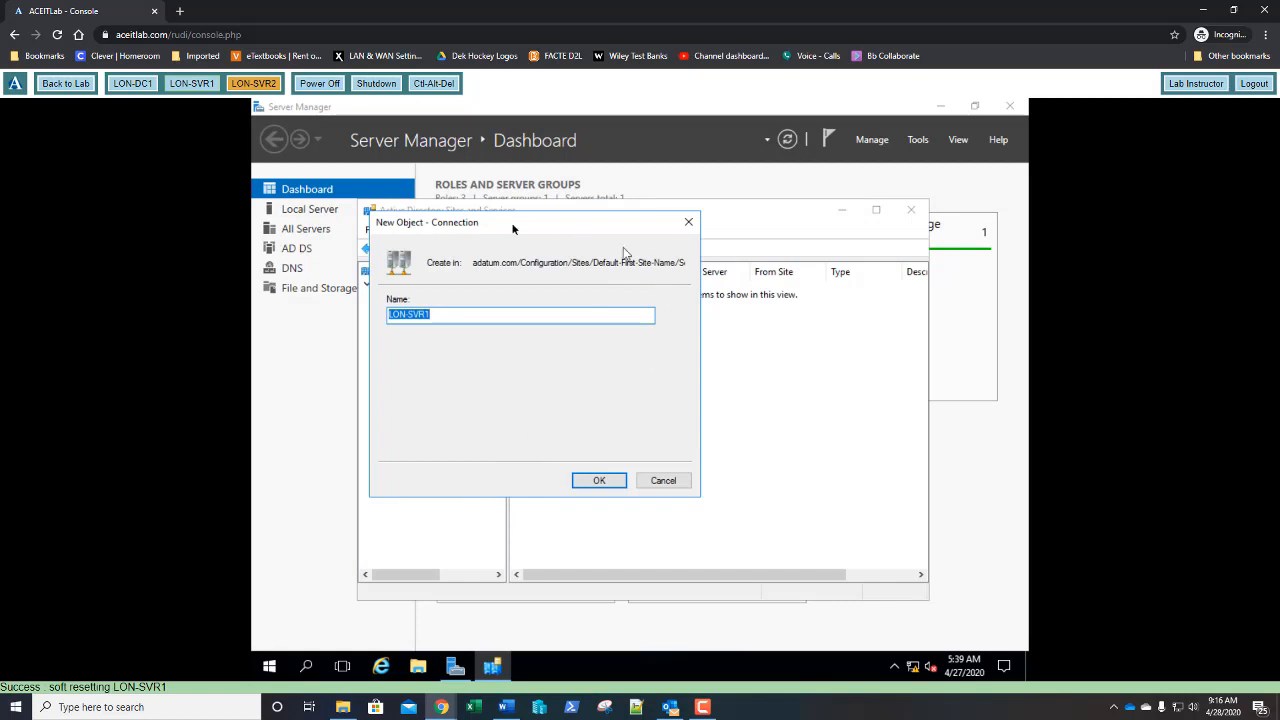
{"action": "left_click", "coordinate": [610, 483]}
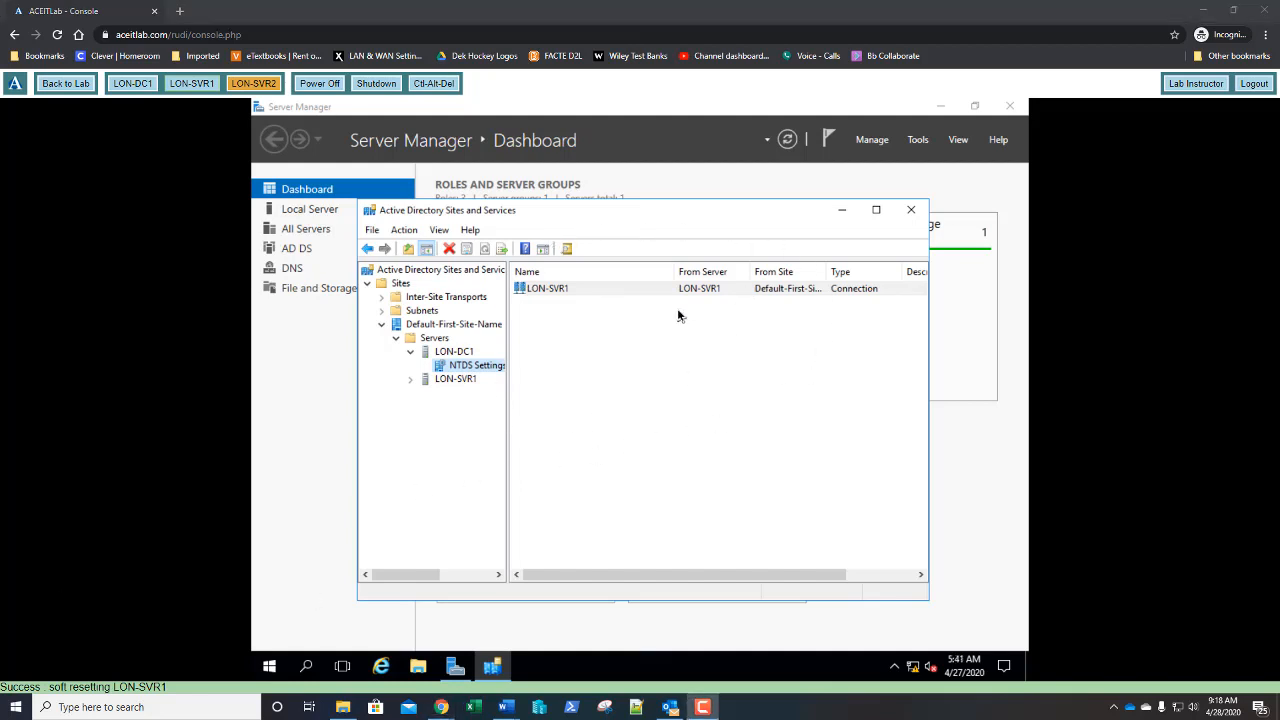
- Close the Active Directory Sites and Services window
{"action": "left_click", "coordinate": [913, 212]}
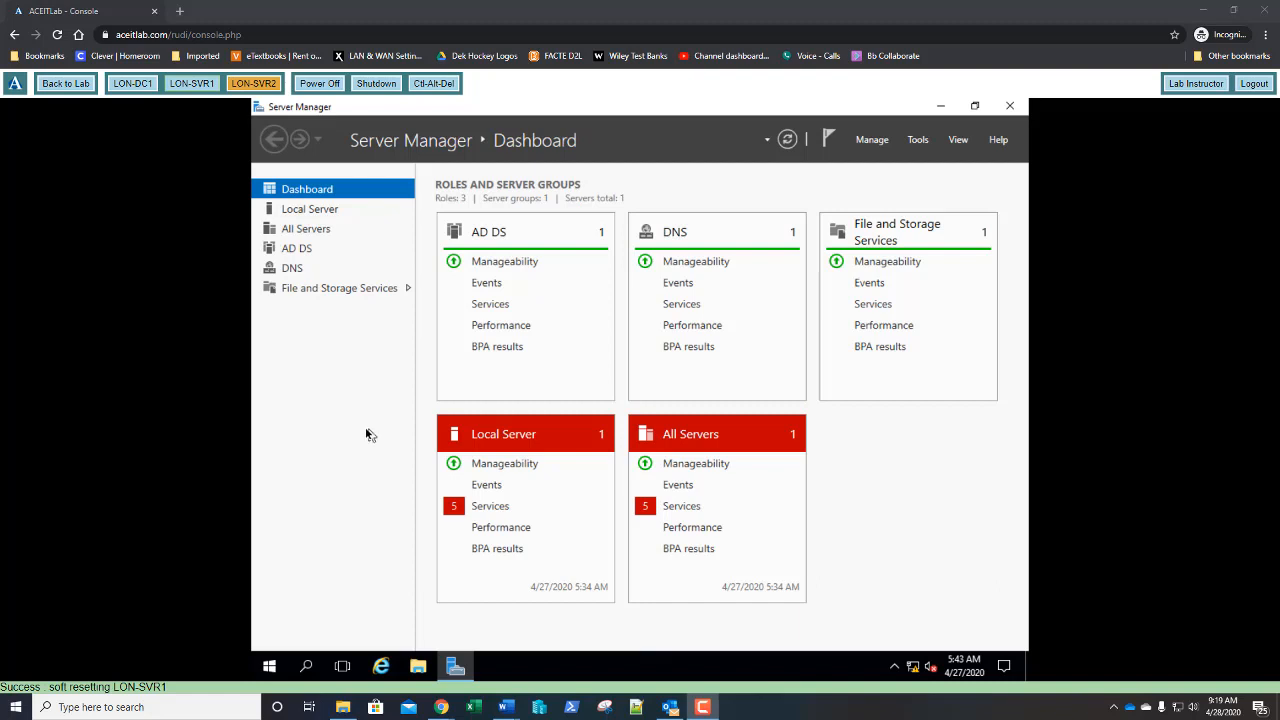
- Open Command Prompt (Admin) from the Start button's right-click menu
{"action": "right_click", "coordinate": [270, 675]}
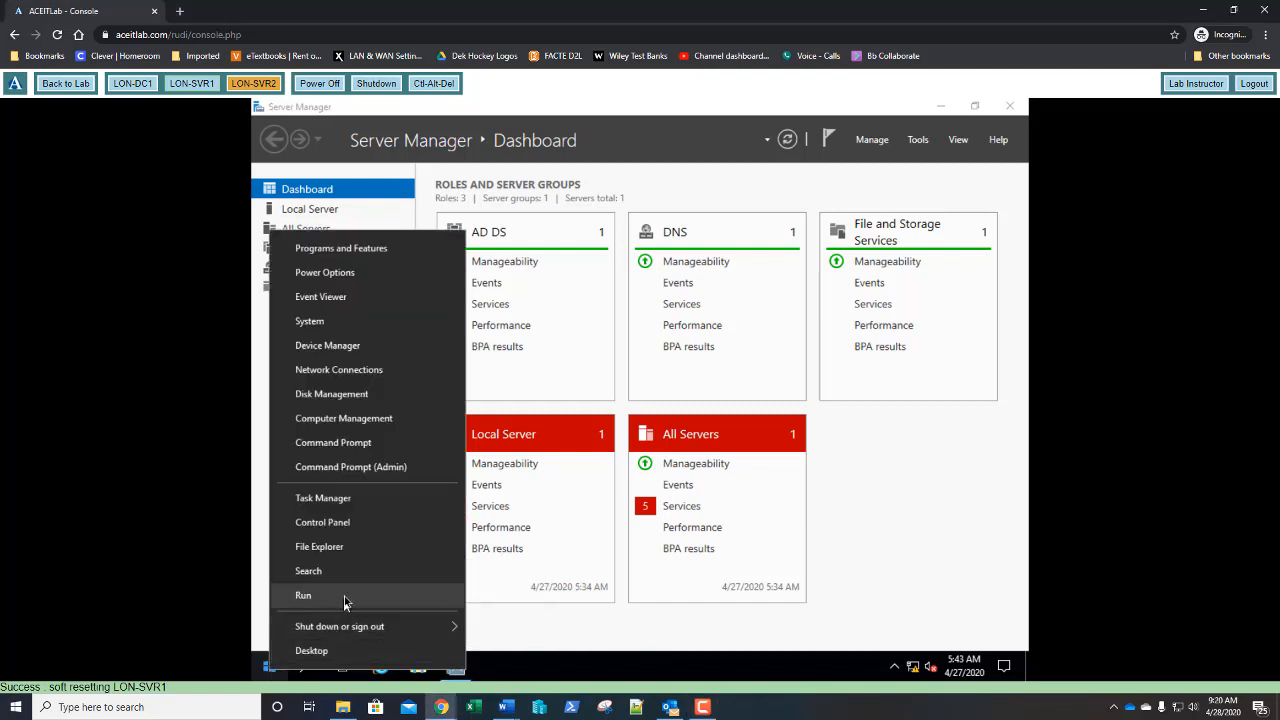
{"action": "left_click", "coordinate": [352, 451]}
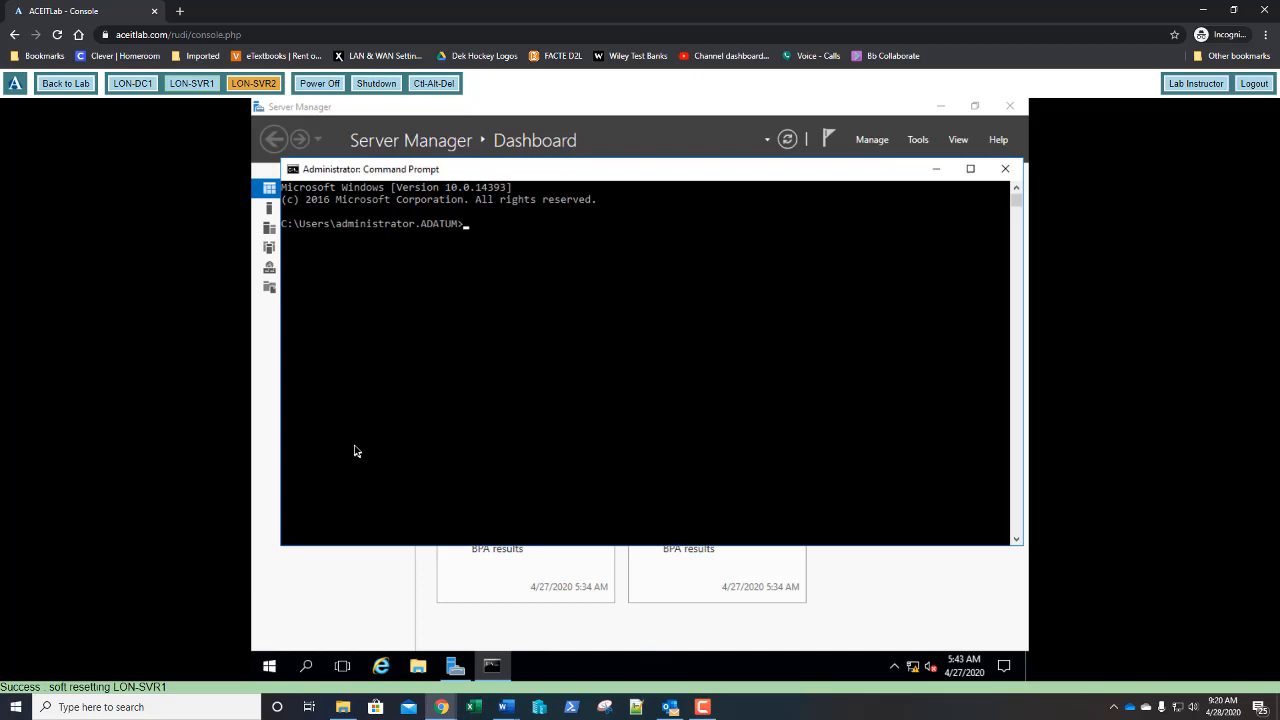
- Run repadmin /syncall /aped and continue until SyncAll terminates with no errors
{"action": "type", "text": "repadmin /syncall"}
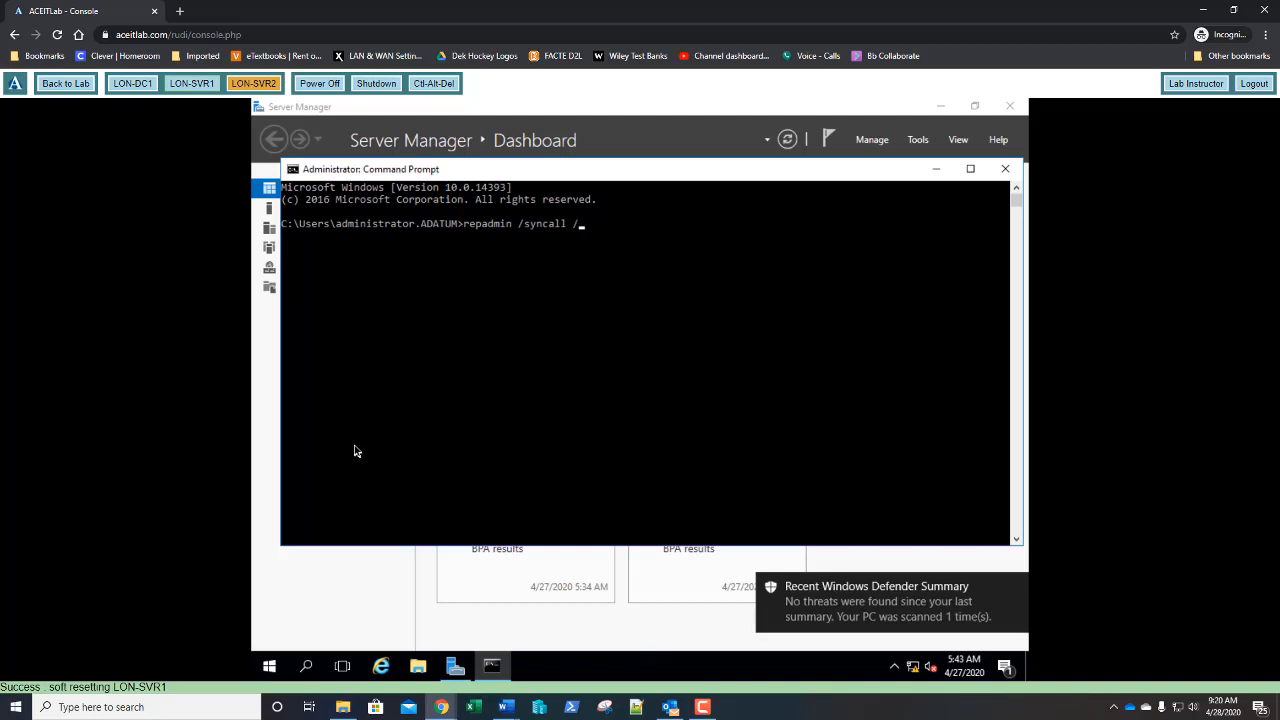
{"action": "type", "text": "/aped"}
{"action": "key", "text": "Return"}
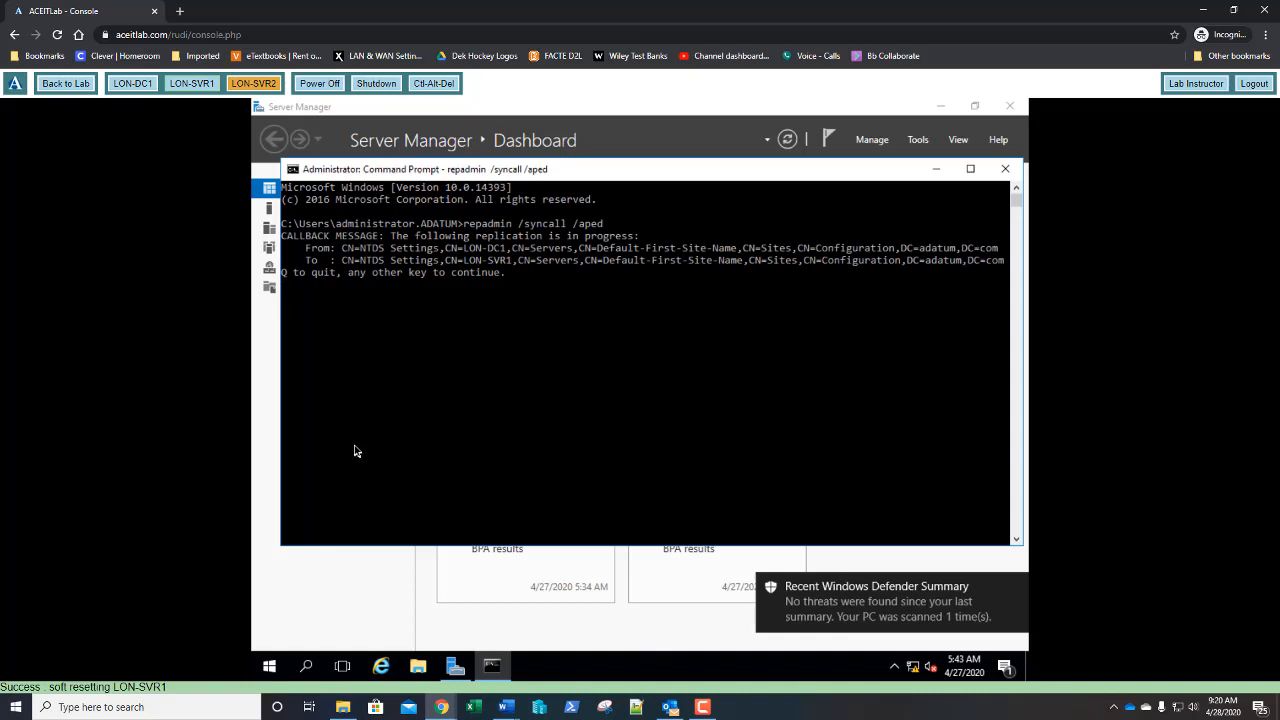
{"action": "key", "text": "Return"}
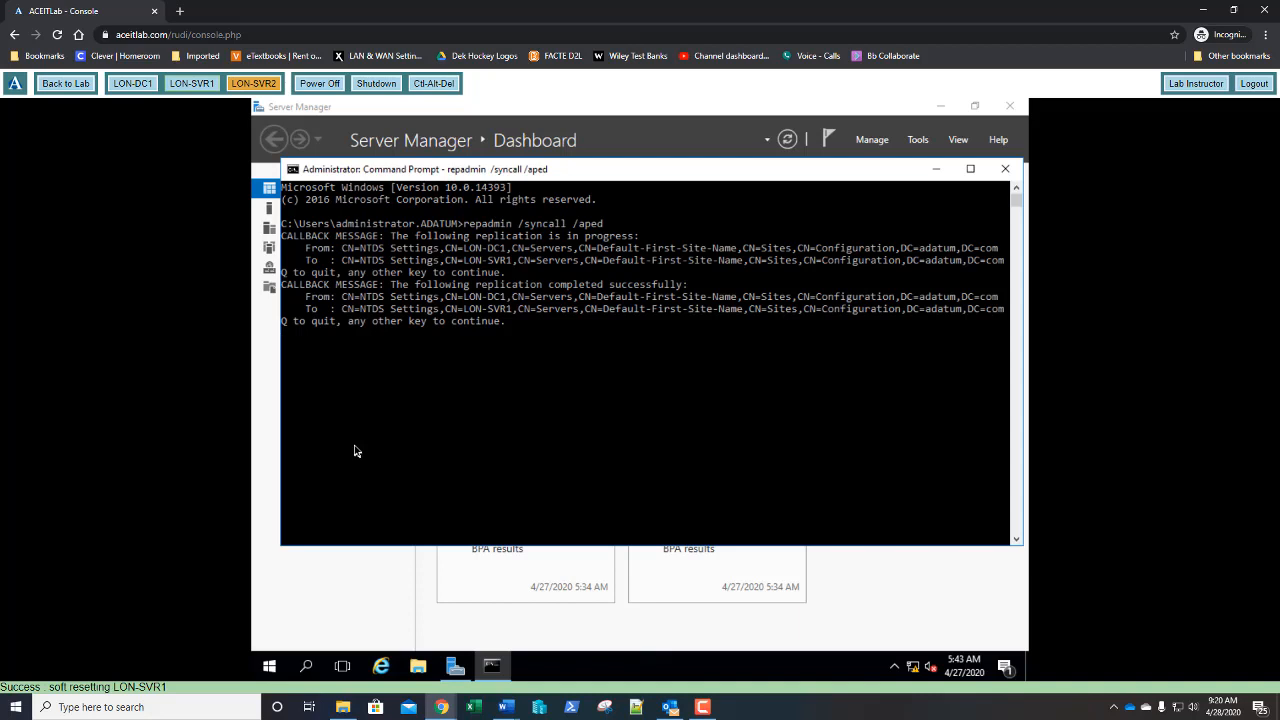
{"action": "key", "text": "Return"}
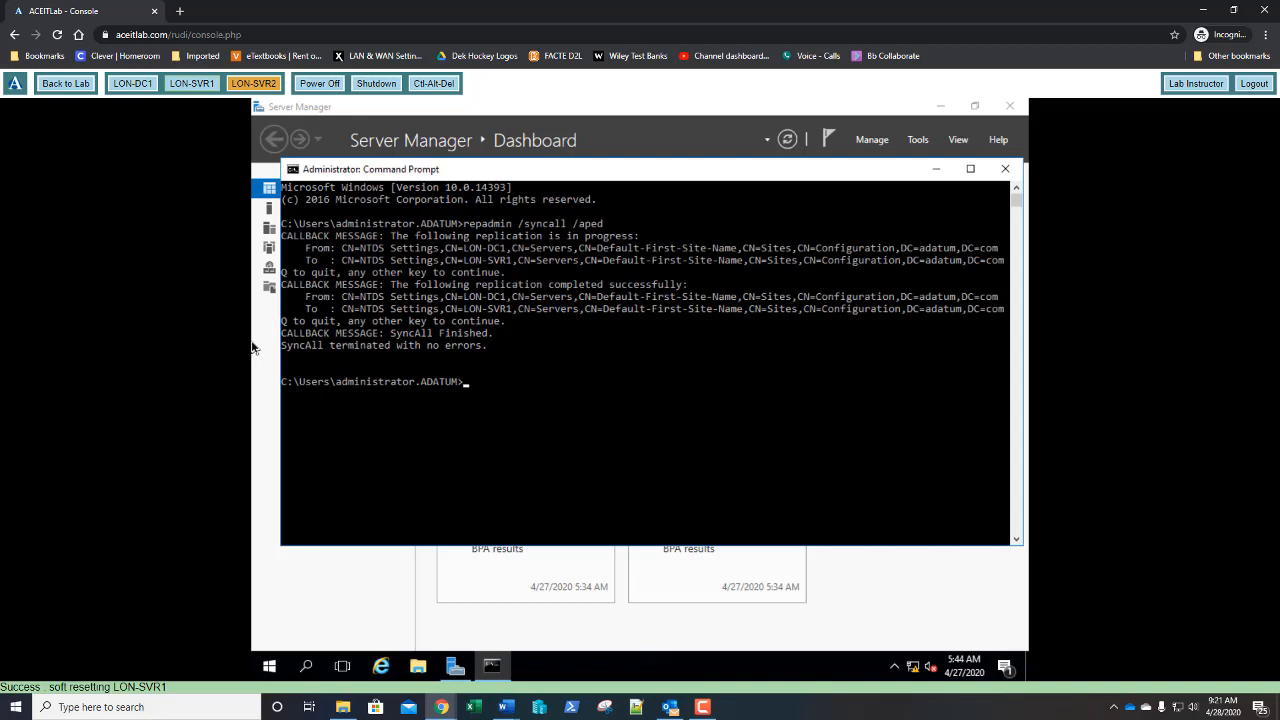
- Run repadmin /replsummary and repadmin /queue, confirming 0 failures and 0 queued items
{"action": "type", "text": "repadmin /replsummary"}
{"action": "key", "text": "Return"}
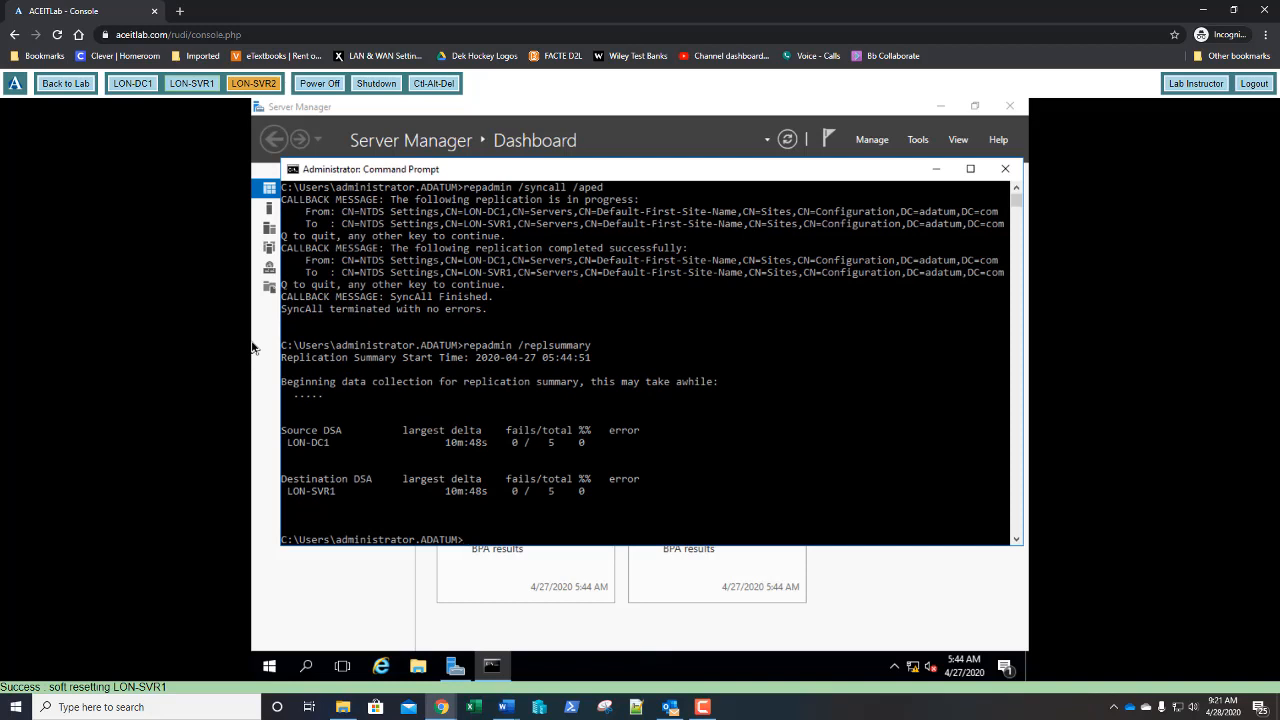
{"action": "key", "text": "Up"}
{"action": "key", "text": "BackSpace"}
{"action": "key", "text": "BackSpace"}
{"action": "key", "text": "BackSpace"}
{"action": "key", "text": "BackSpace"}
{"action": "key", "text": "BackSpace"}
{"action": "key", "text": "BackSpace"}
{"action": "key", "text": "BackSpace"}
{"action": "key", "text": "BackSpace"}
{"action": "key", "text": "BackSpace"}
{"action": "key", "text": "BackSpace"}
{"action": "key", "text": "BackSpace"}
{"action": "type", "text": "queue"}
{"action": "key", "text": "Return"}
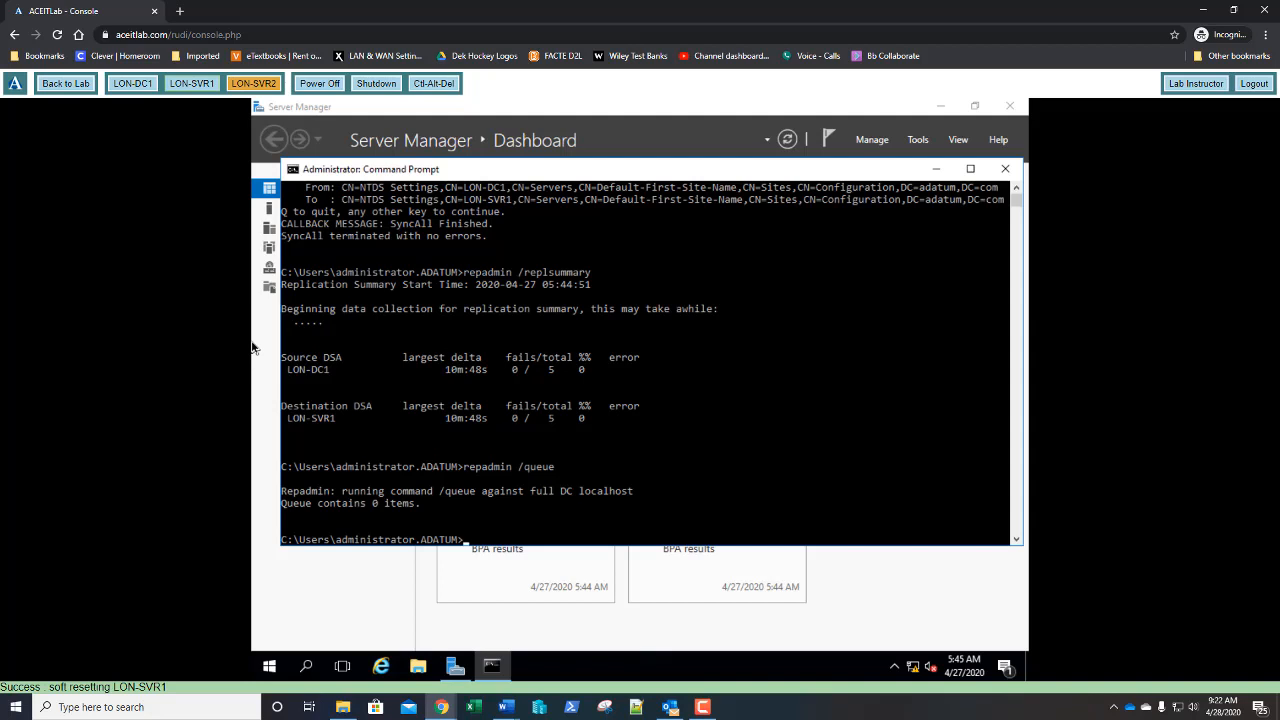
- Close the command prompt and view LON-SVR1's Local Server properties in Server Manager
{"action": "left_click", "coordinate": [1003, 170]}
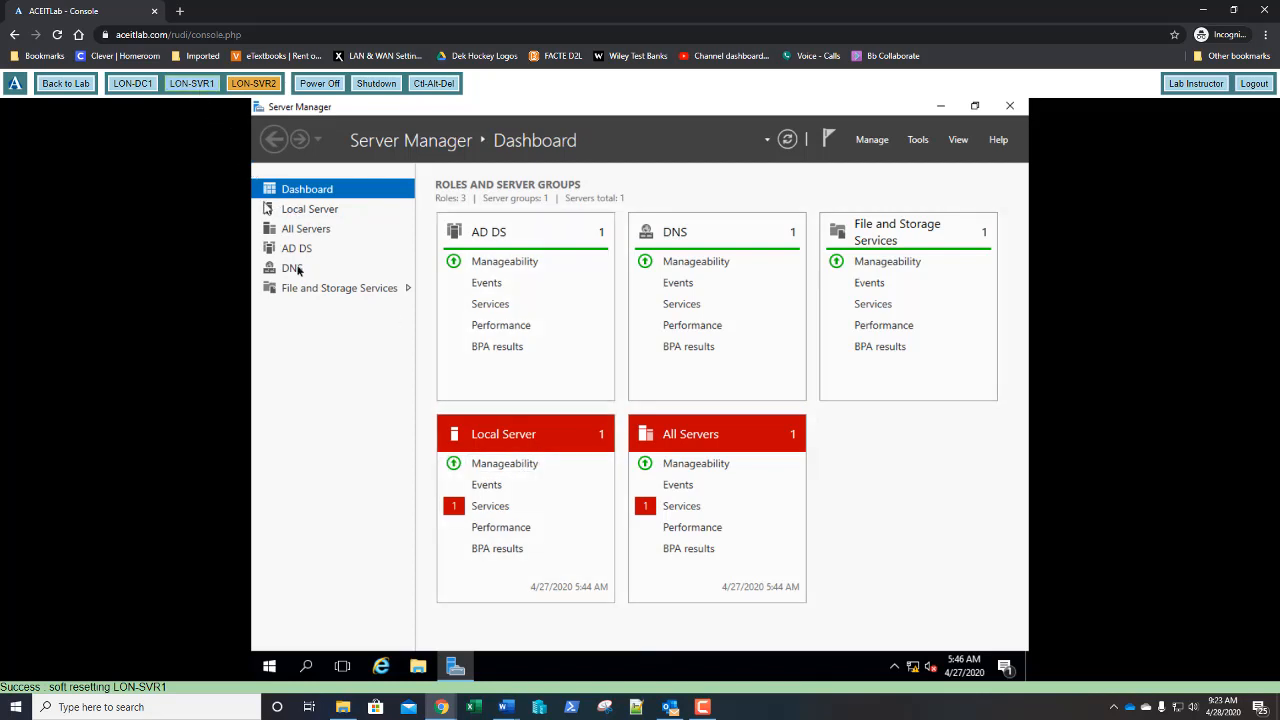
{"action": "left_click", "coordinate": [322, 212]}
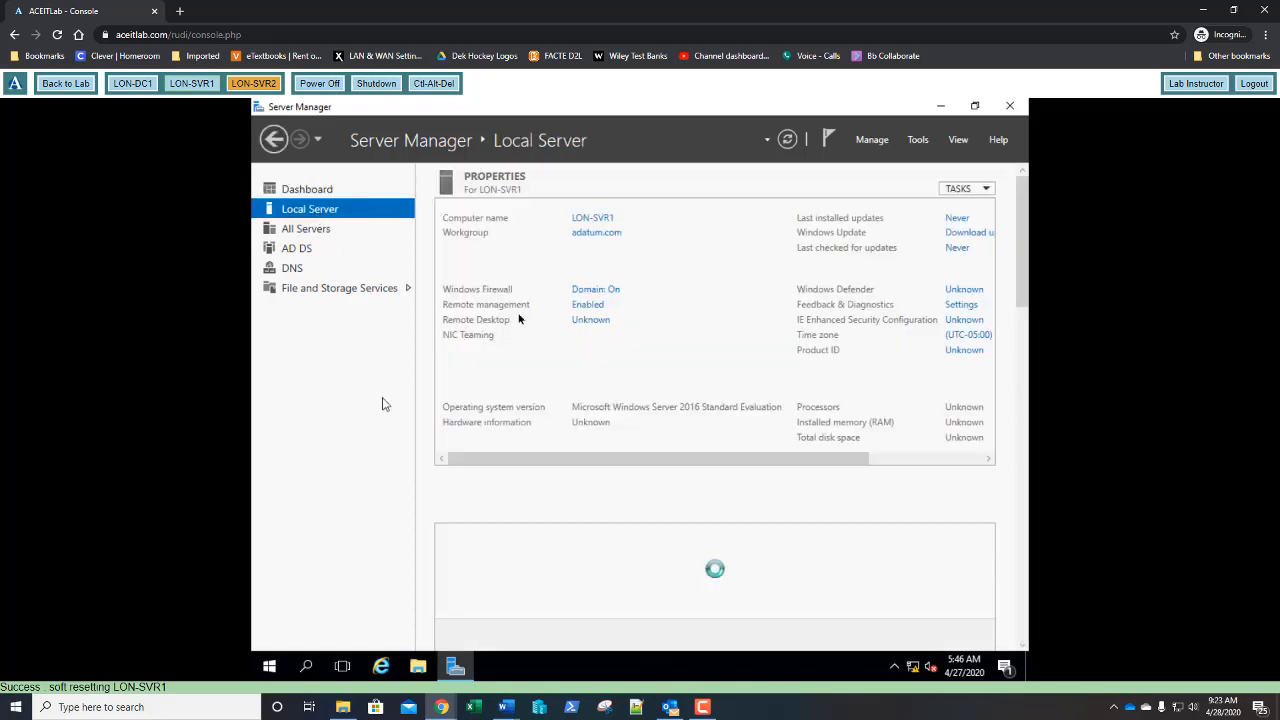
- Attempt removing Active Directory Domain Services and its management tools from LON-SVR1 via Remove Roles and Features
{"action": "left_click", "coordinate": [872, 144]}
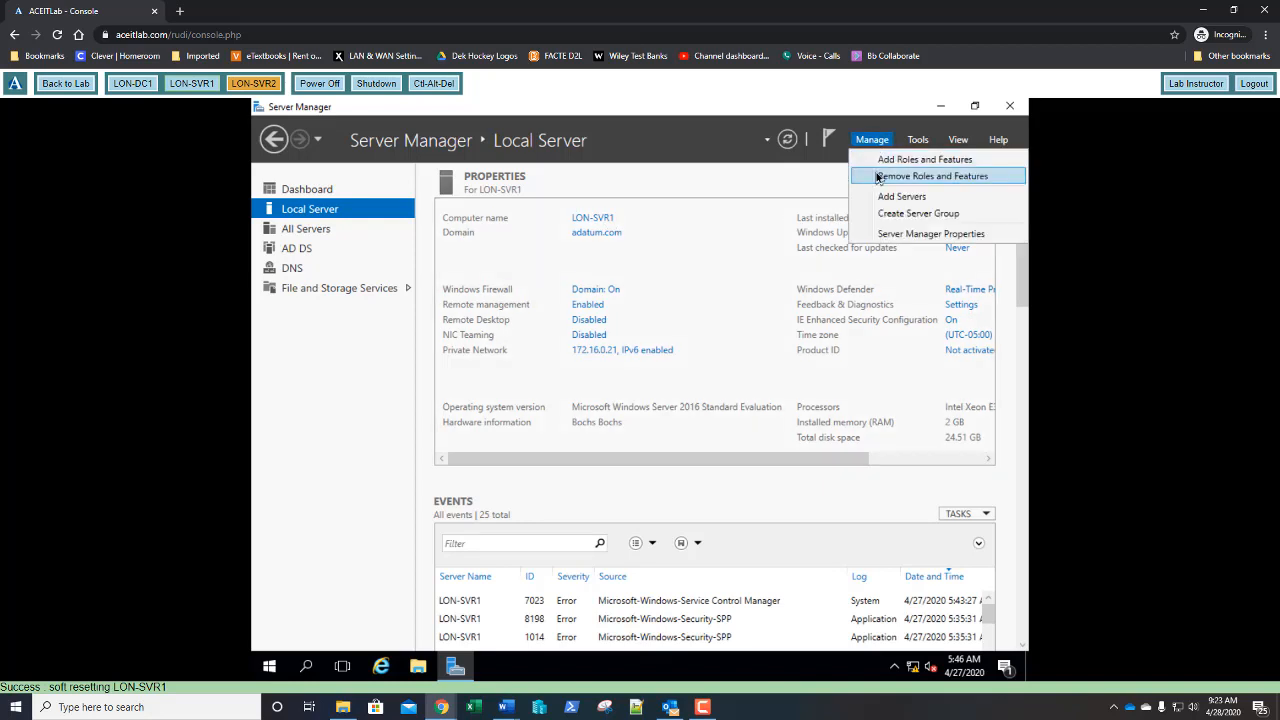
{"action": "left_click", "coordinate": [877, 177]}
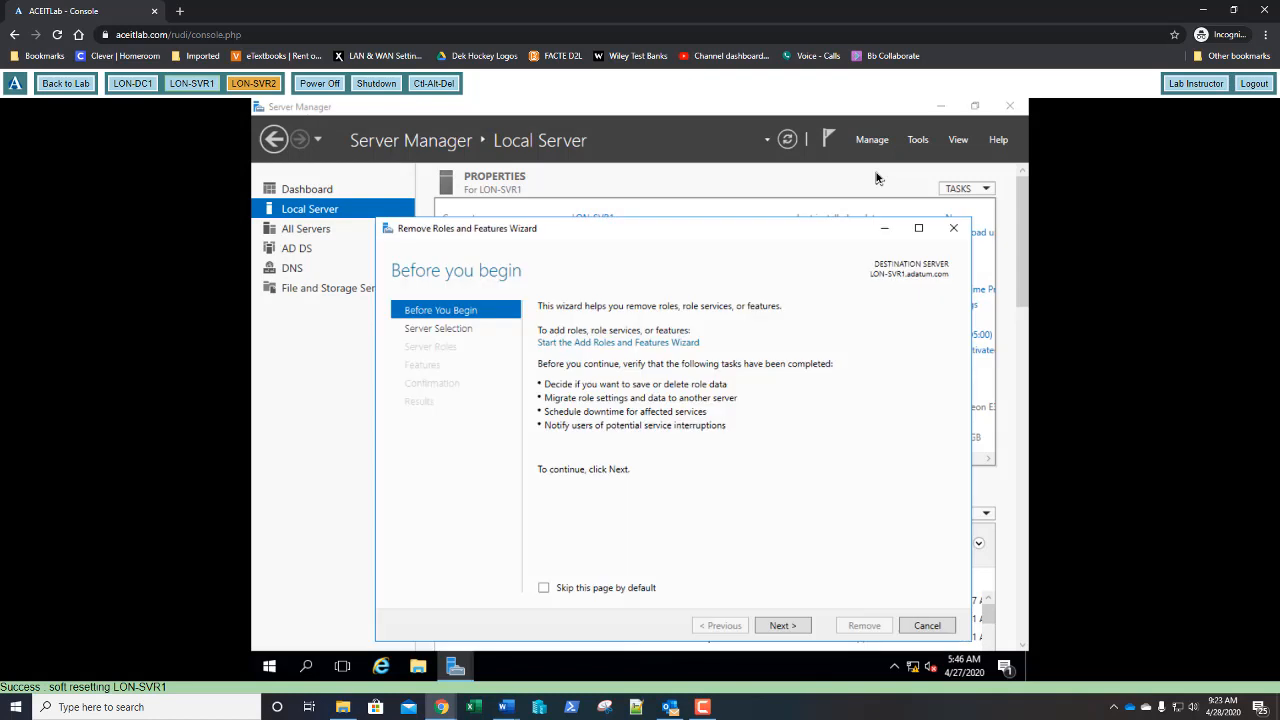
{"action": "left_click_drag", "start_coordinate": [703, 222], "coordinate": [703, 186]}
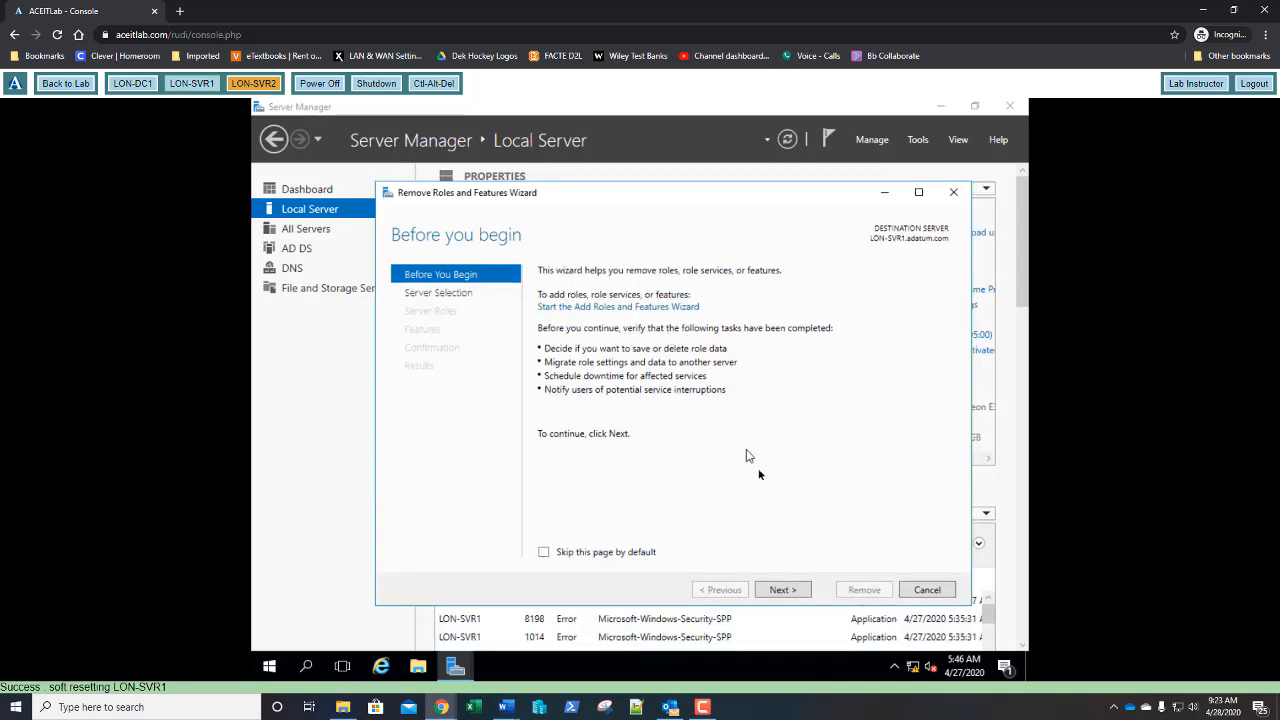
{"action": "left_click", "coordinate": [780, 589]}
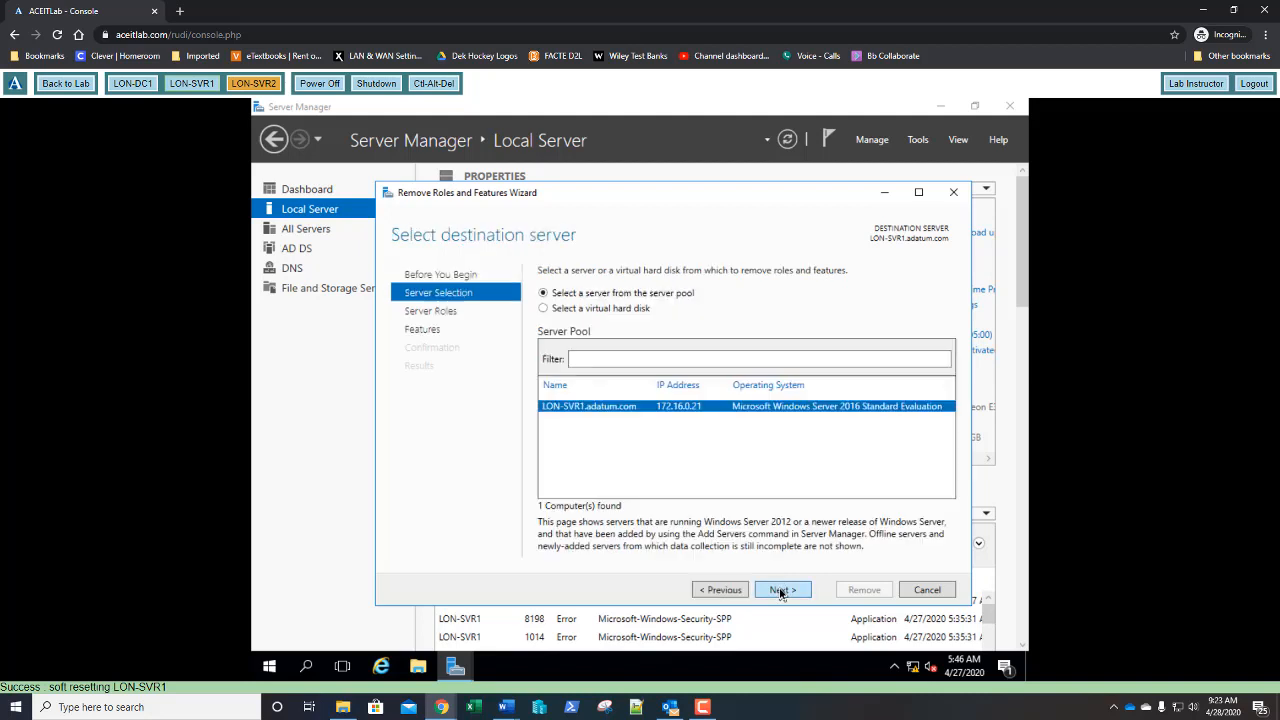
{"action": "left_click", "coordinate": [781, 590]}
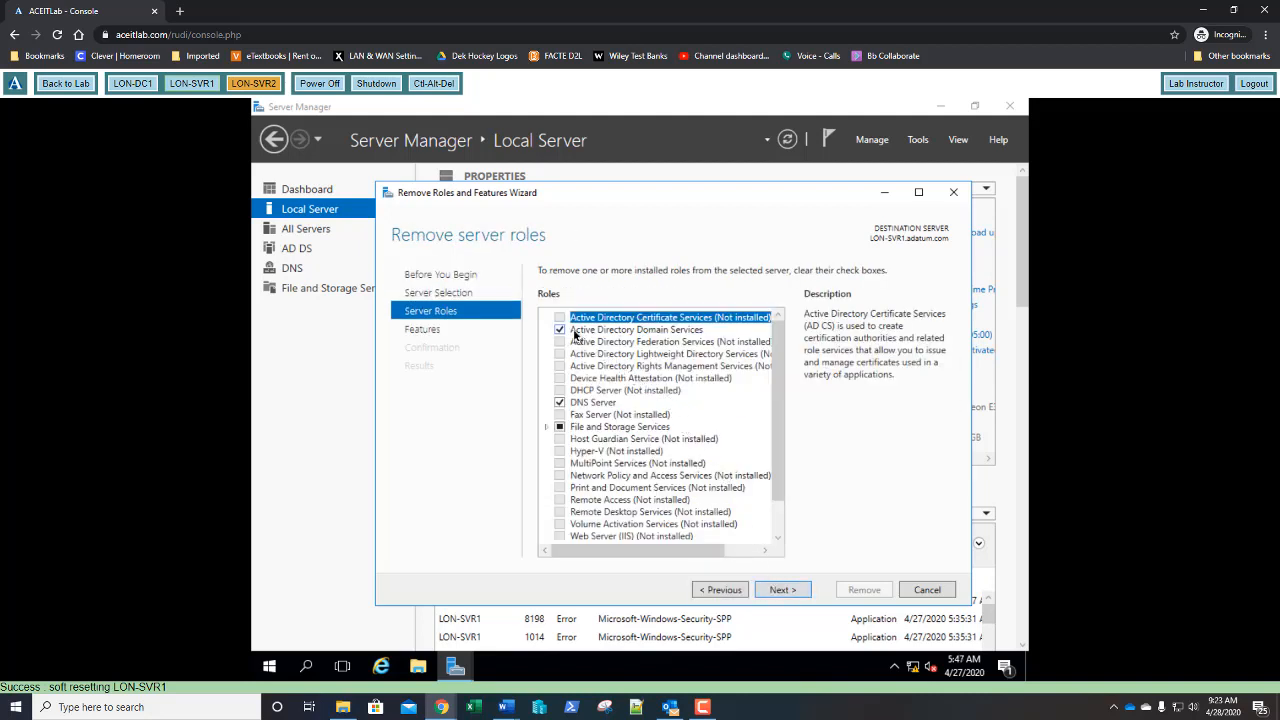
{"action": "left_click", "coordinate": [559, 331]}
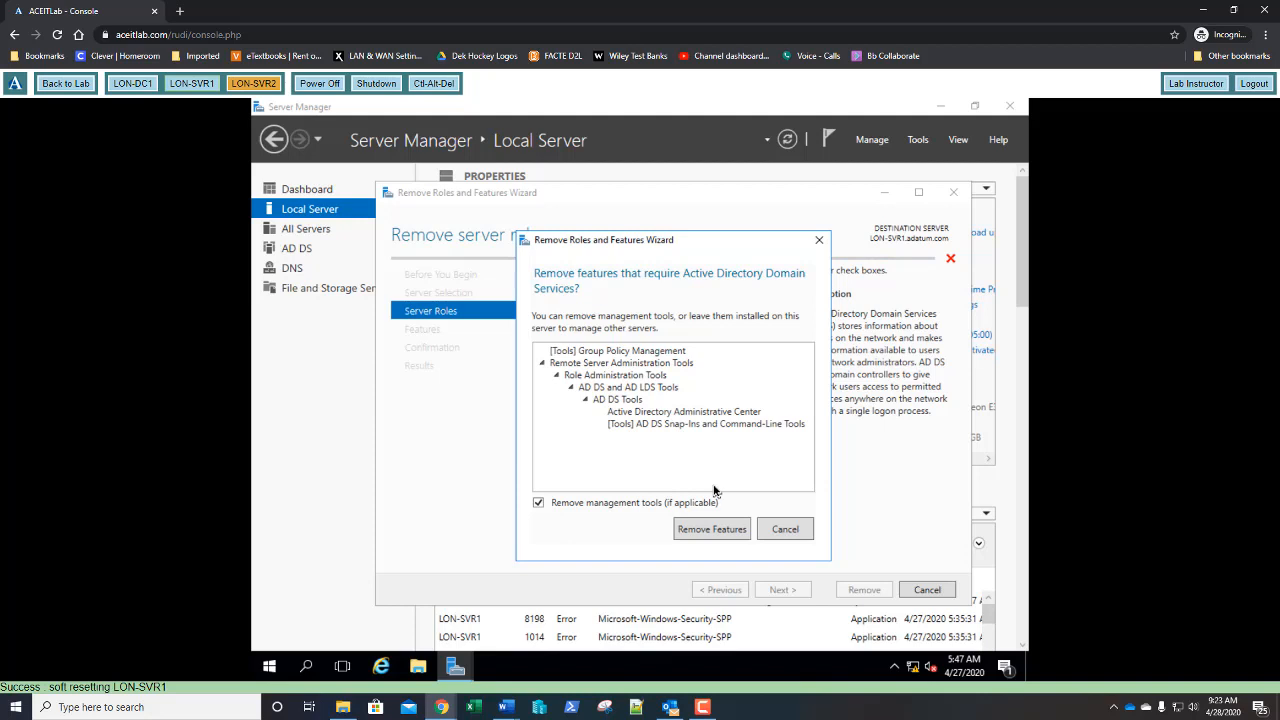
{"action": "left_click", "coordinate": [712, 529]}
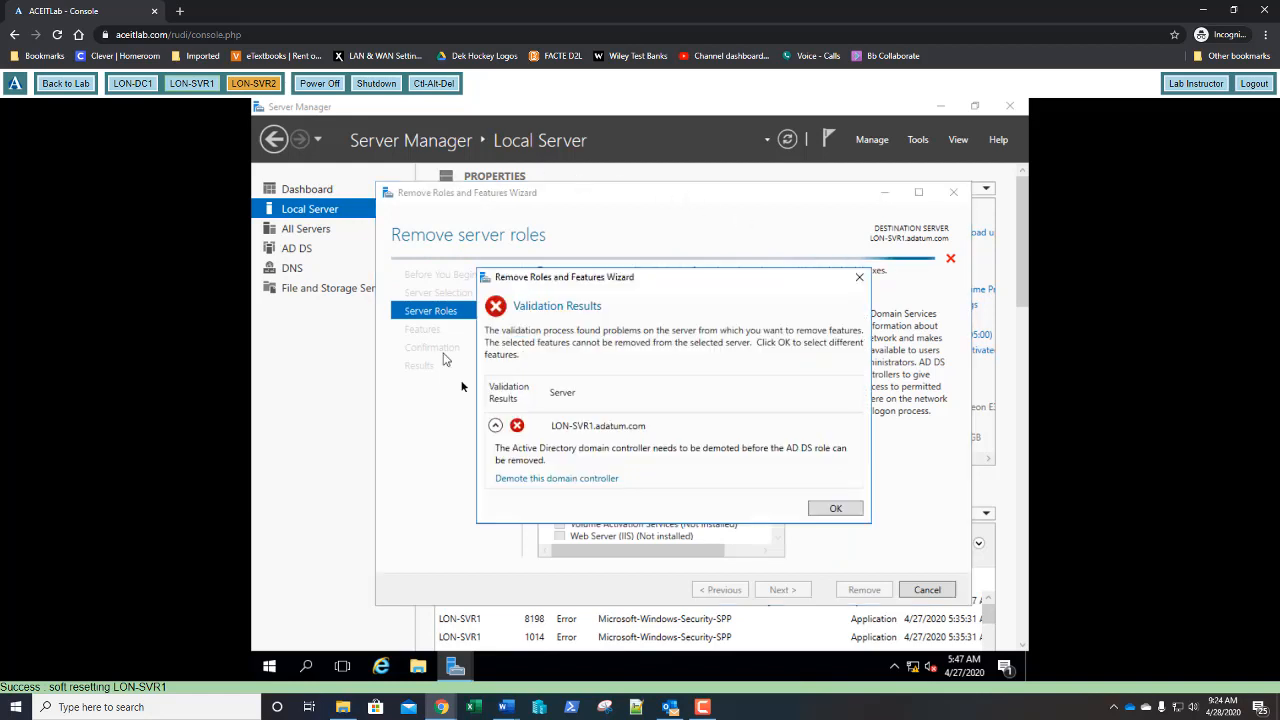
- Start demoting this domain controller, keeping the current administrator credentials
{"action": "left_click", "coordinate": [568, 479]}
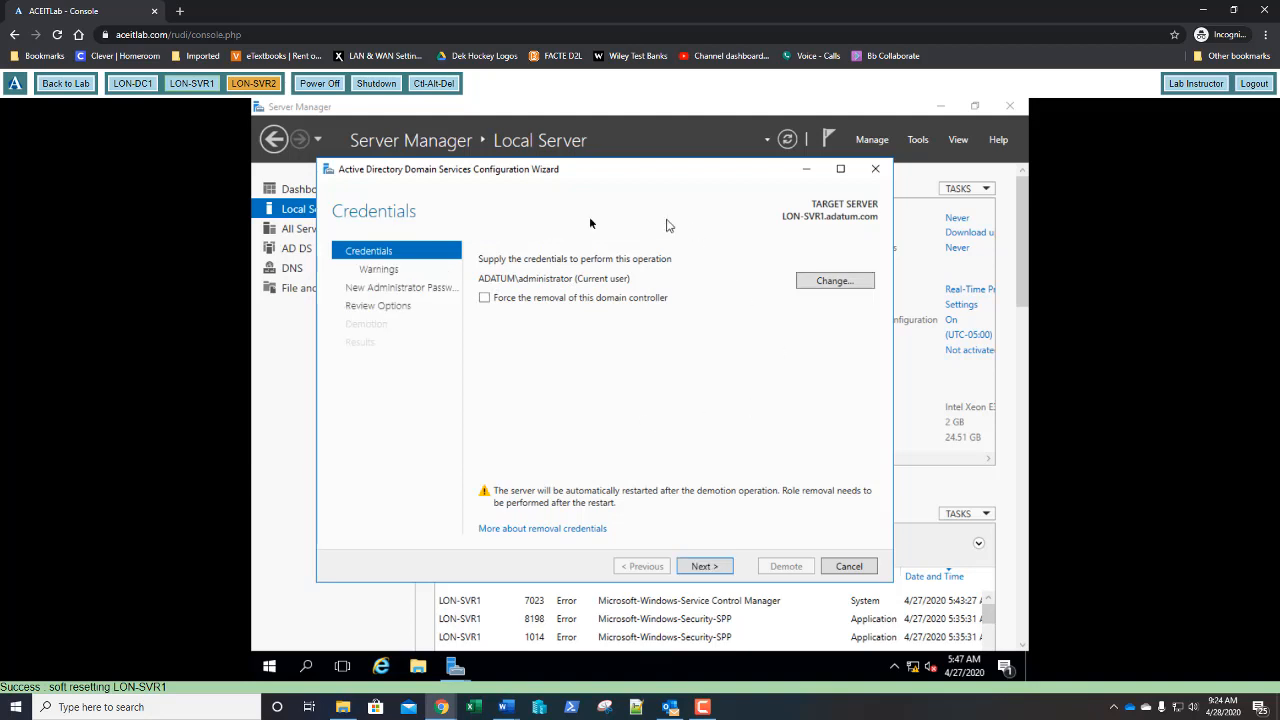
{"action": "left_click", "coordinate": [711, 564]}
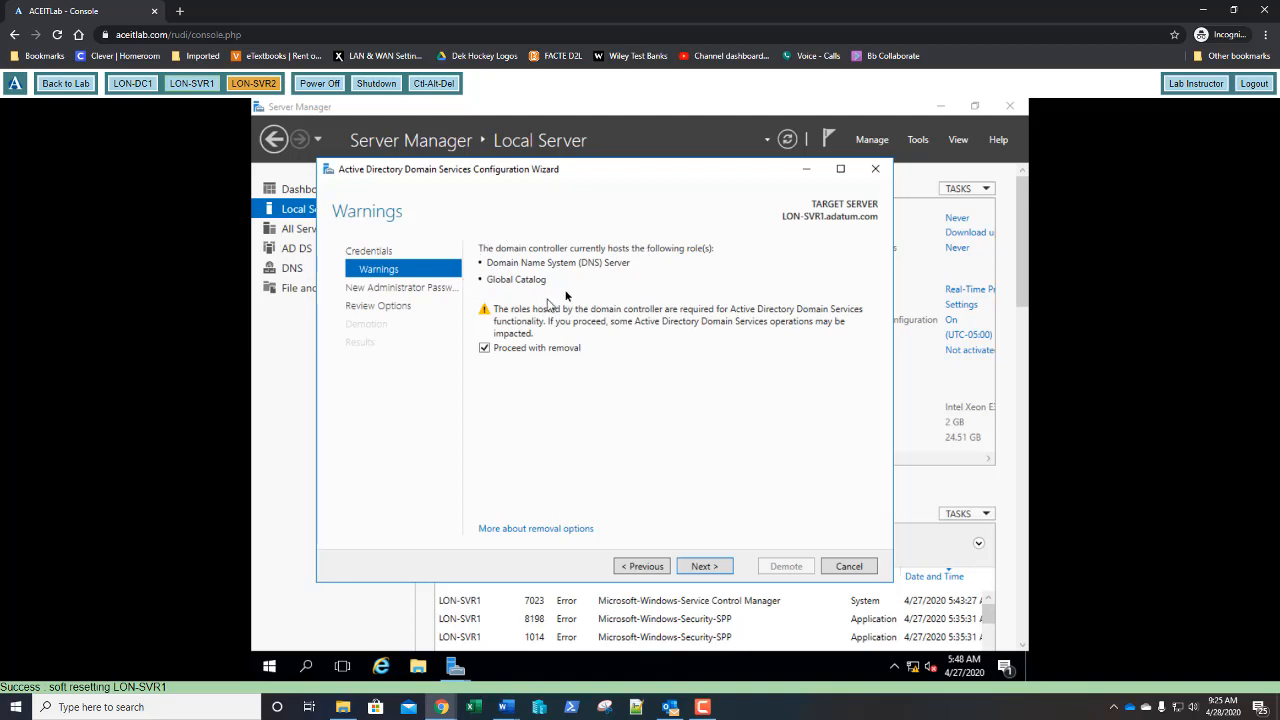
- Enter and confirm the new local administrator password, then advance to Review Options
{"action": "left_click", "coordinate": [703, 566]}
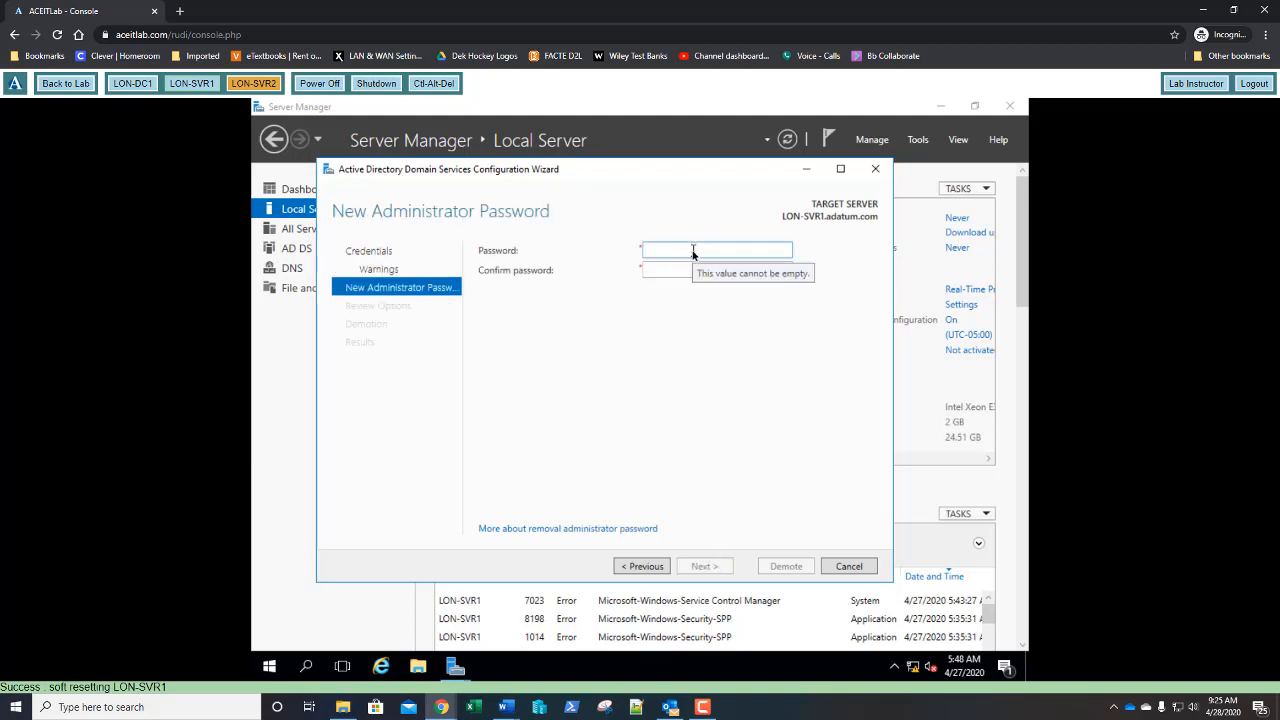
{"action": "type", "text": "P"}
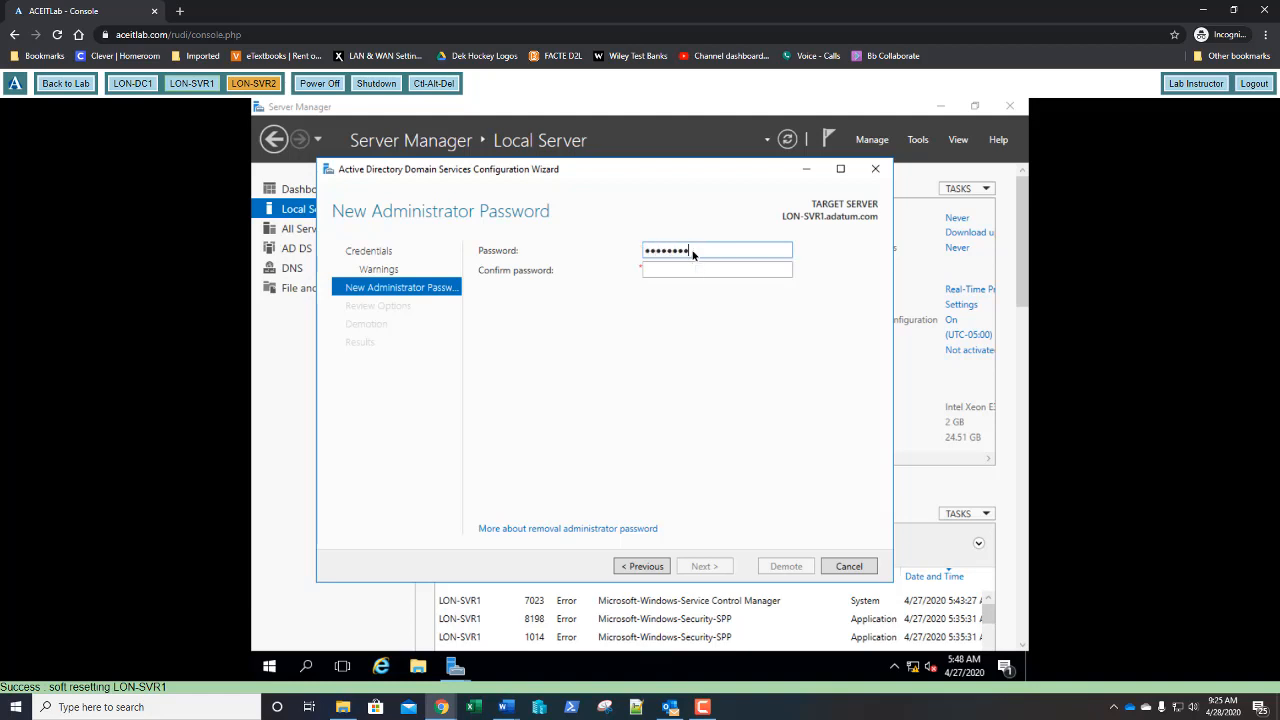
{"action": "type", "text": "a$$w0rd"}
{"action": "key", "text": "Tab"}
{"action": "type", "text": "Pa$$w0rd"}
{"action": "key", "text": "Return"}
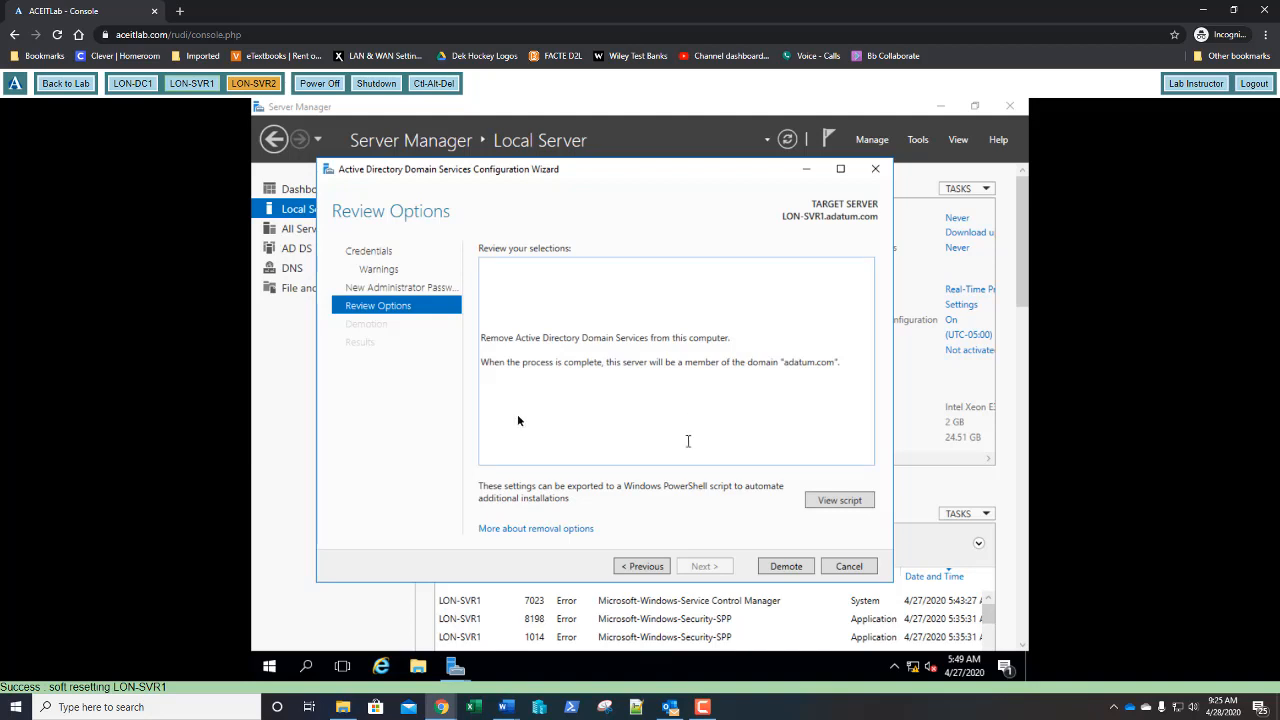
- Demote LON-SVR1 and dismiss the sign-out notice so the server restarts
{"action": "left_click", "coordinate": [786, 570]}
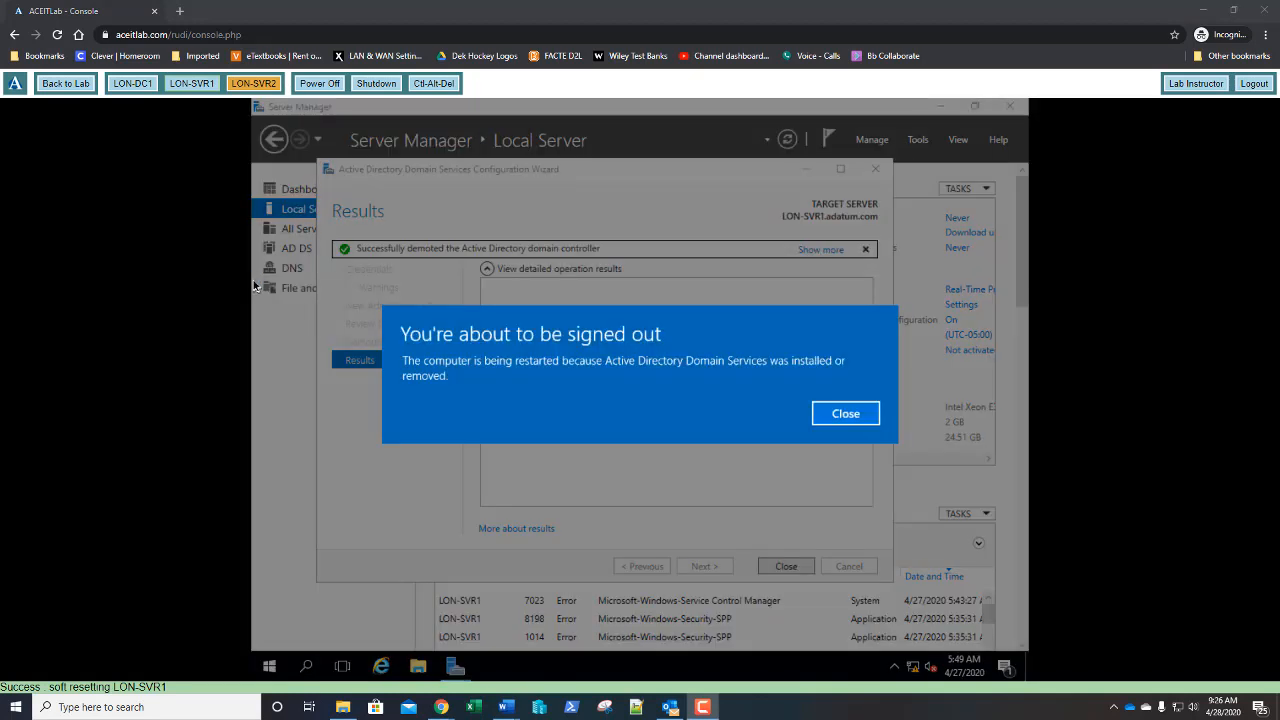
{"action": "left_click", "coordinate": [850, 423]}
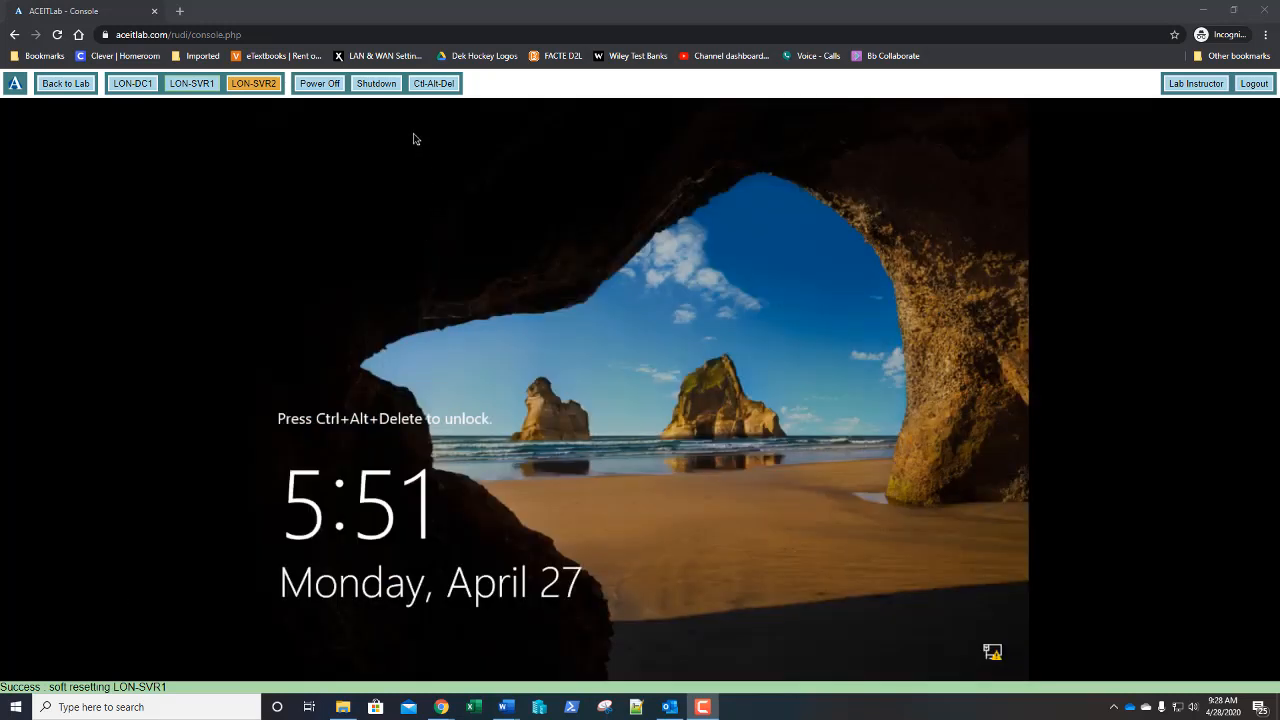
- Send Ctrl-Alt-Del and sign in with the domain administrator password
{"action": "left_click", "coordinate": [428, 84]}
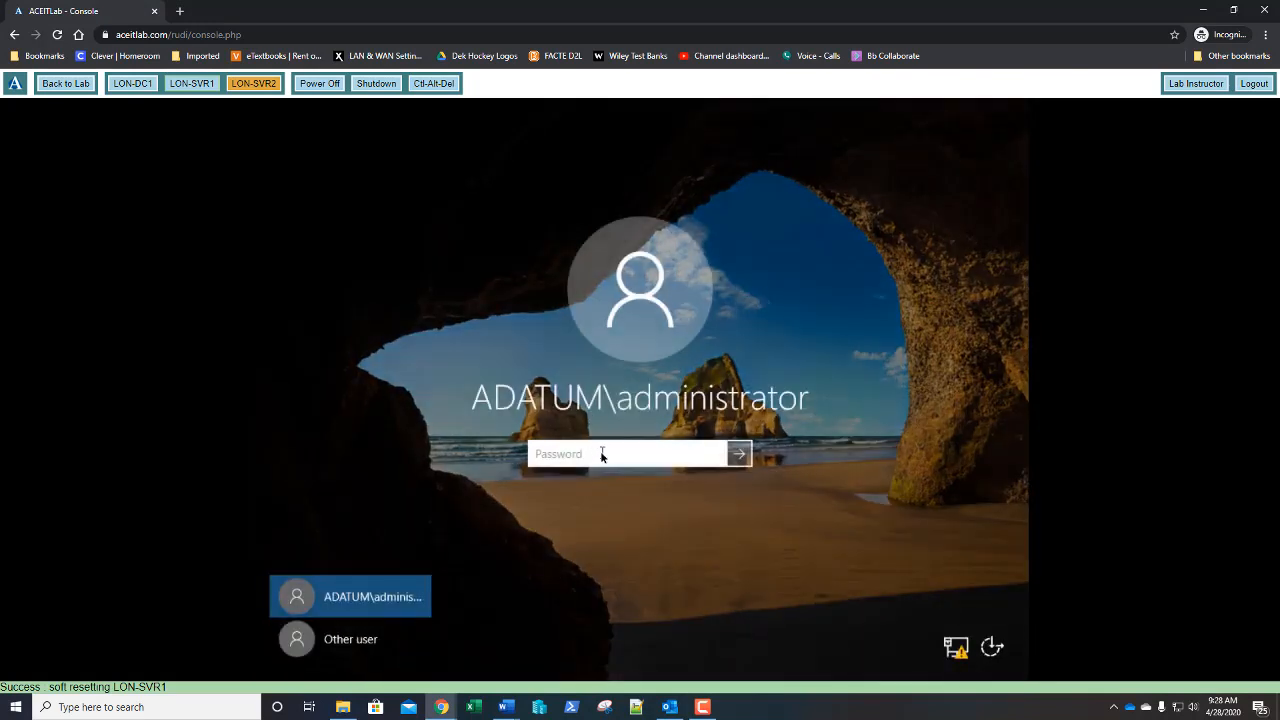
{"action": "type", "text": "Pa$$w0rd"}
{"action": "key", "text": "Return"}
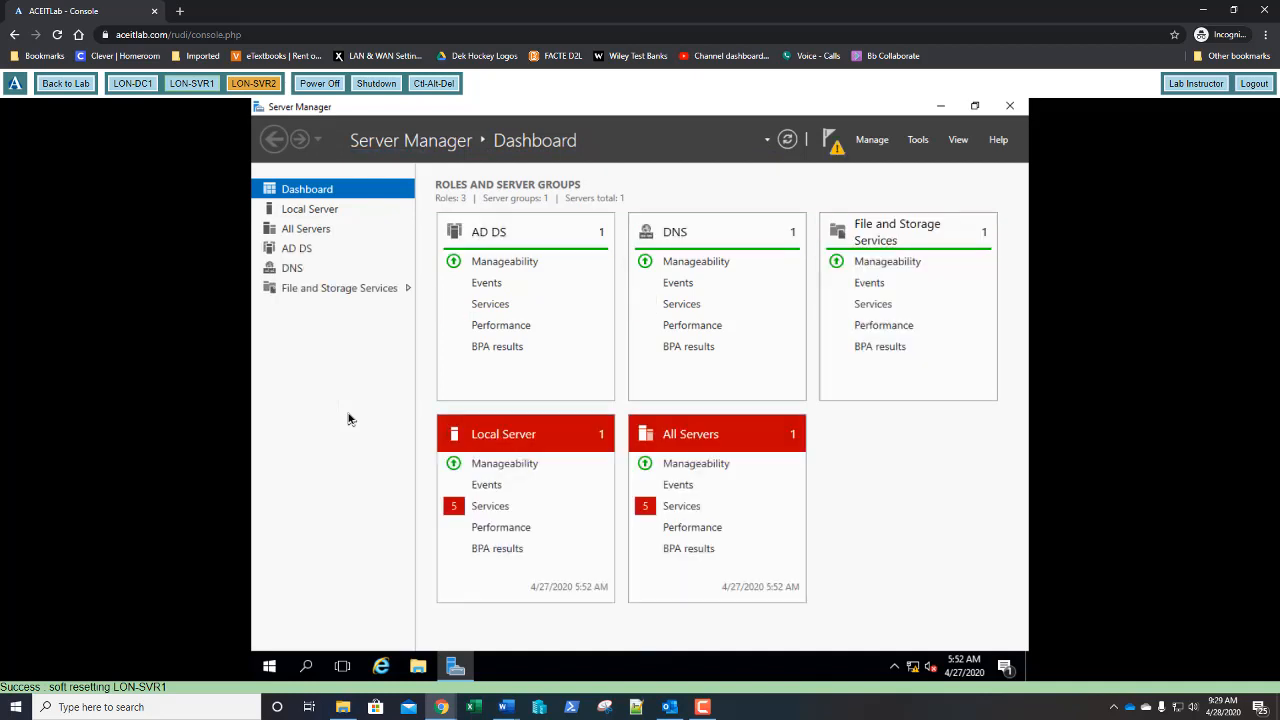
- Launch 'Promote this server to a domain controller' and keep adding it to existing domain adatum.com
{"action": "left_click", "coordinate": [835, 152]}
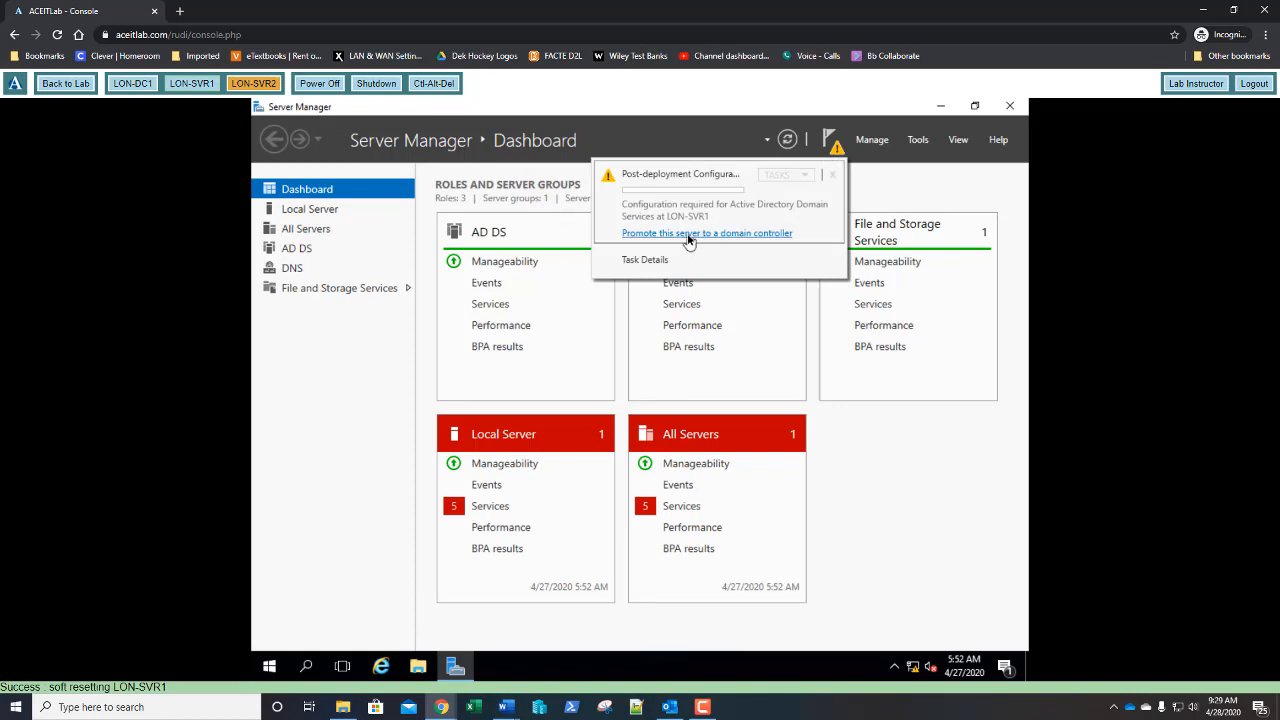
{"action": "left_click", "coordinate": [688, 234]}
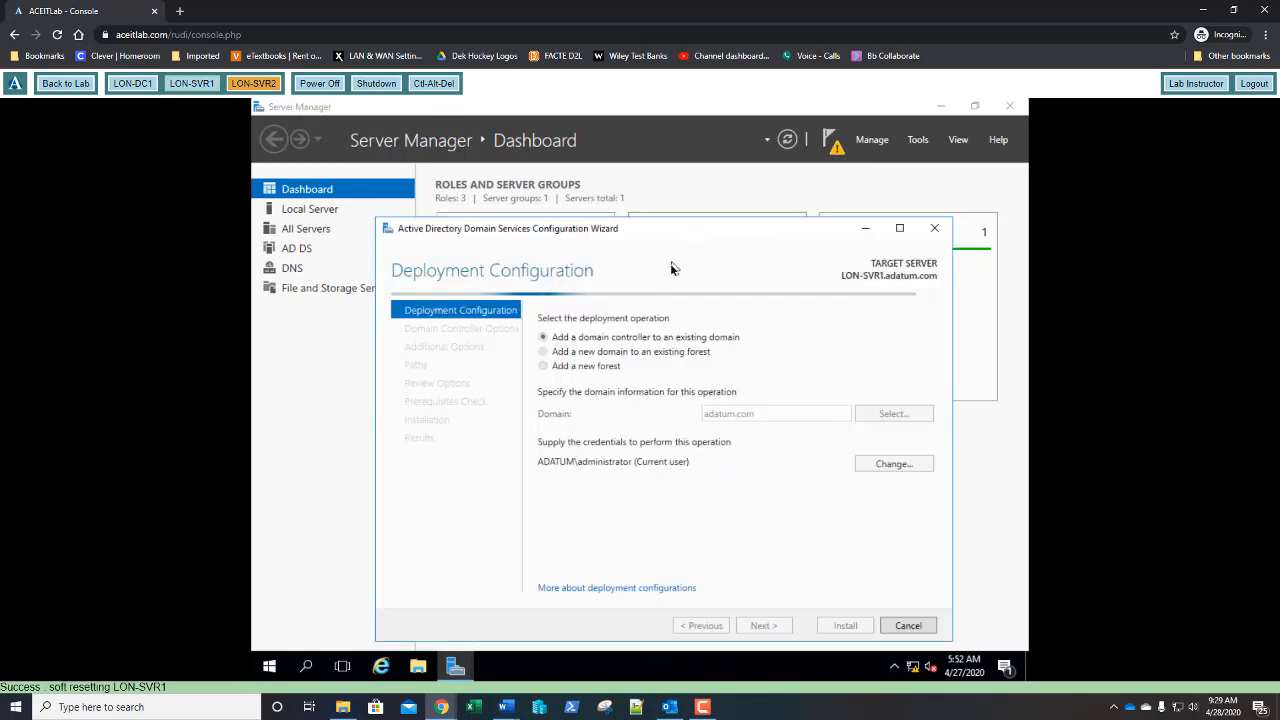
{"action": "left_click_drag", "start_coordinate": [673, 232], "coordinate": [643, 189]}
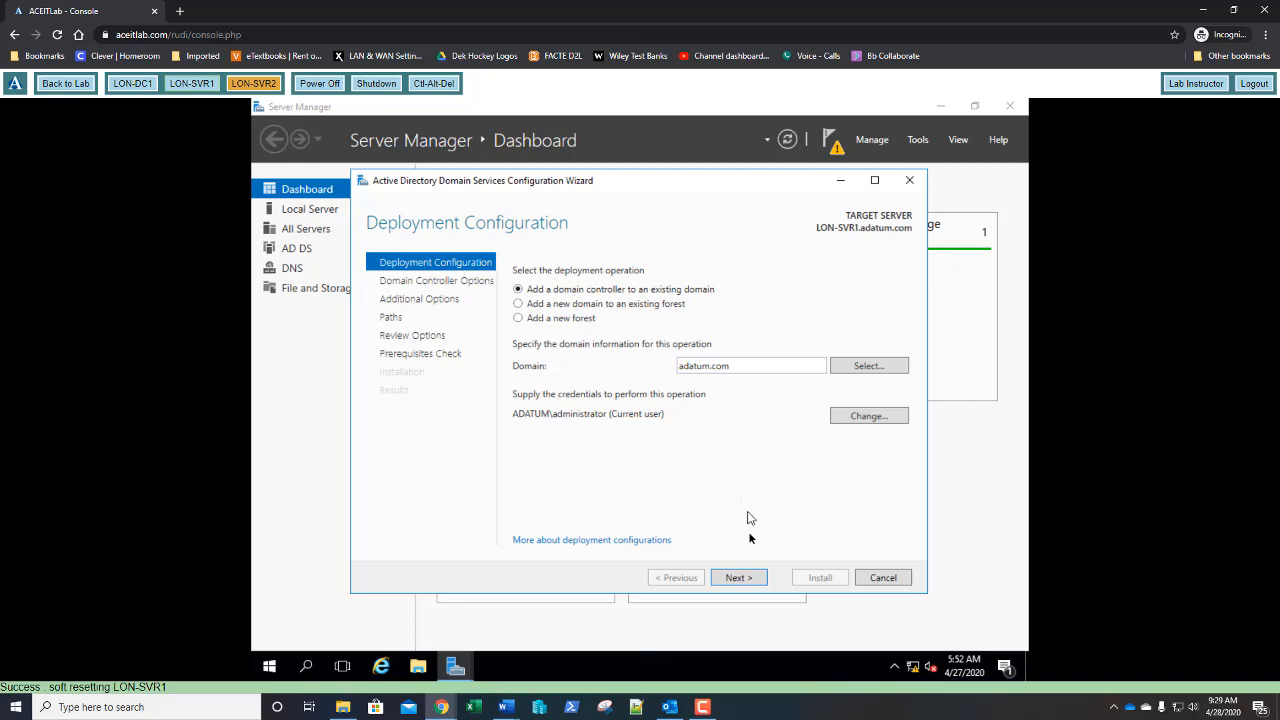
{"action": "left_click", "coordinate": [742, 578]}
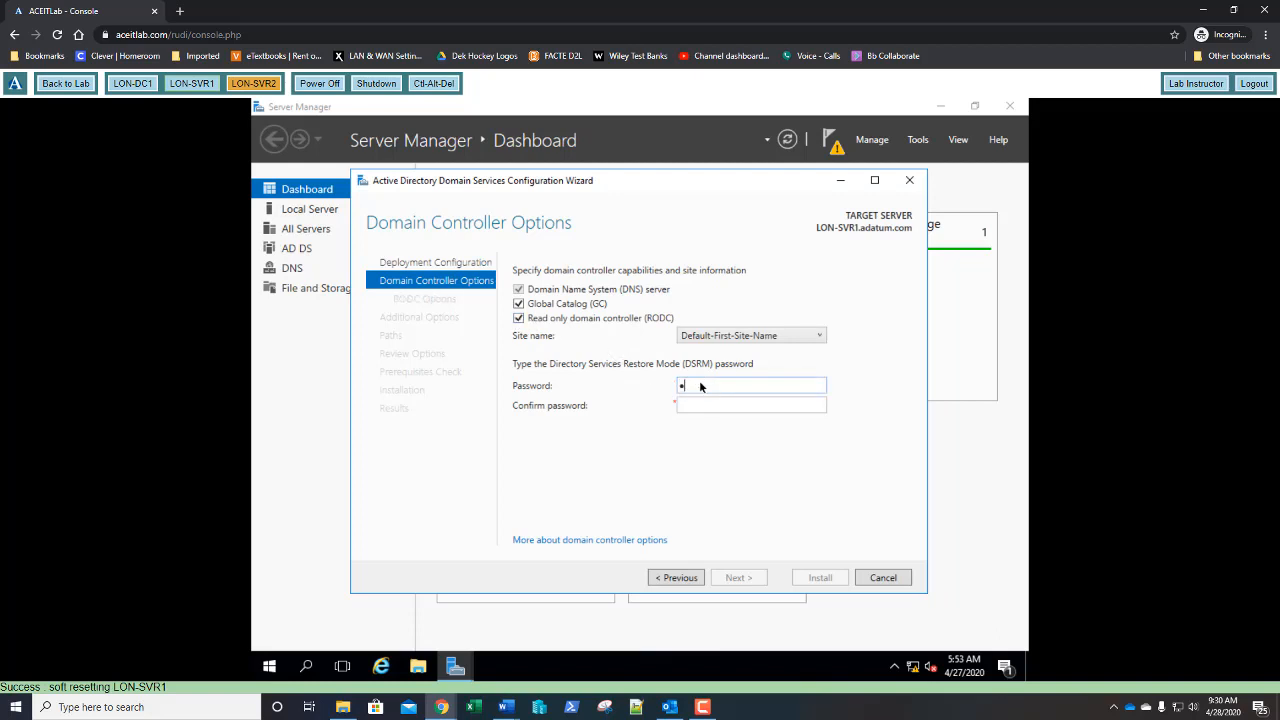
- Enter and confirm the DSRM password for LON-SVR1 and proceed to the RODC Options page
{"action": "type", "text": "Pa$$w0rd"}
{"action": "key", "text": "Tab"}
{"action": "type", "text": "Pa$$w0rd"}
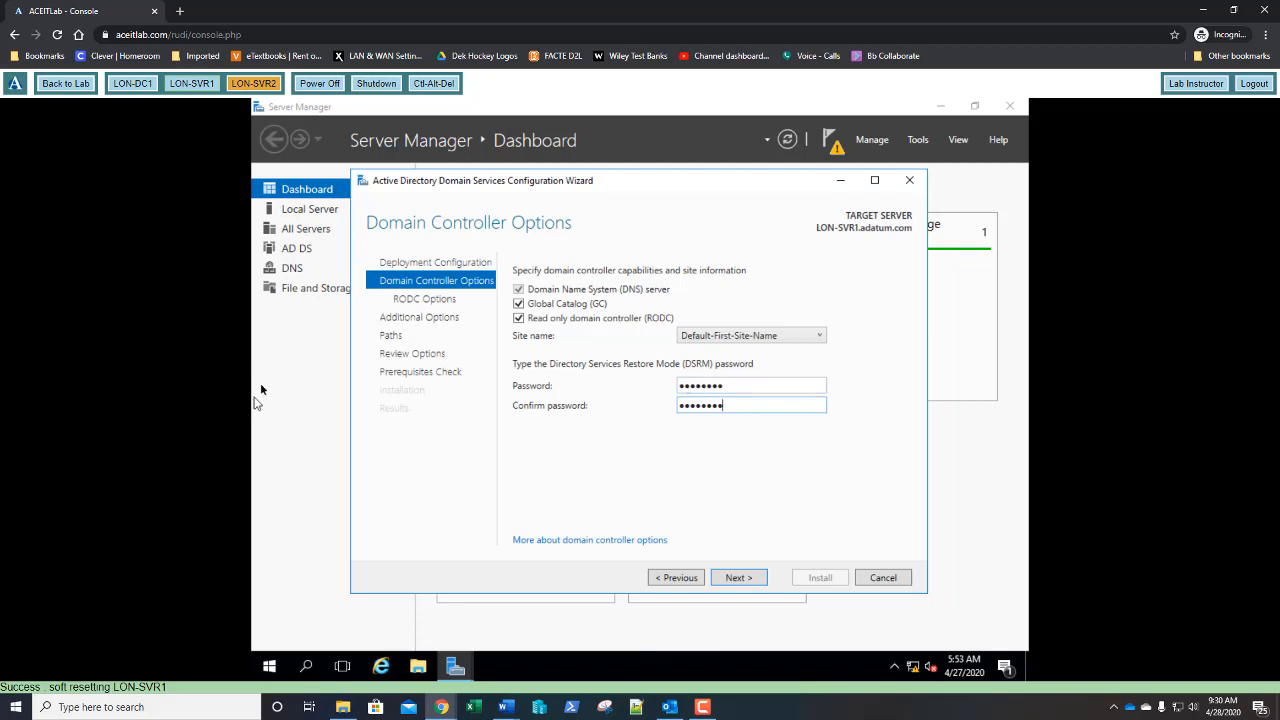
{"action": "left_click", "coordinate": [740, 578]}
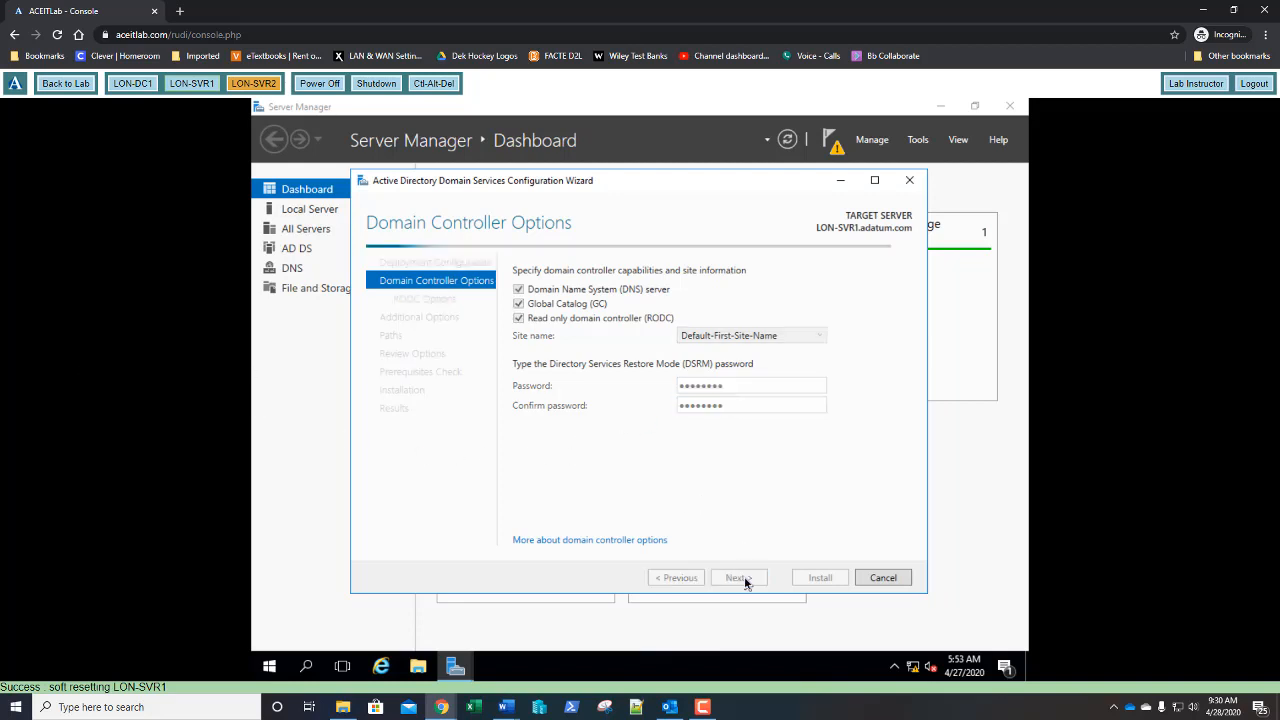
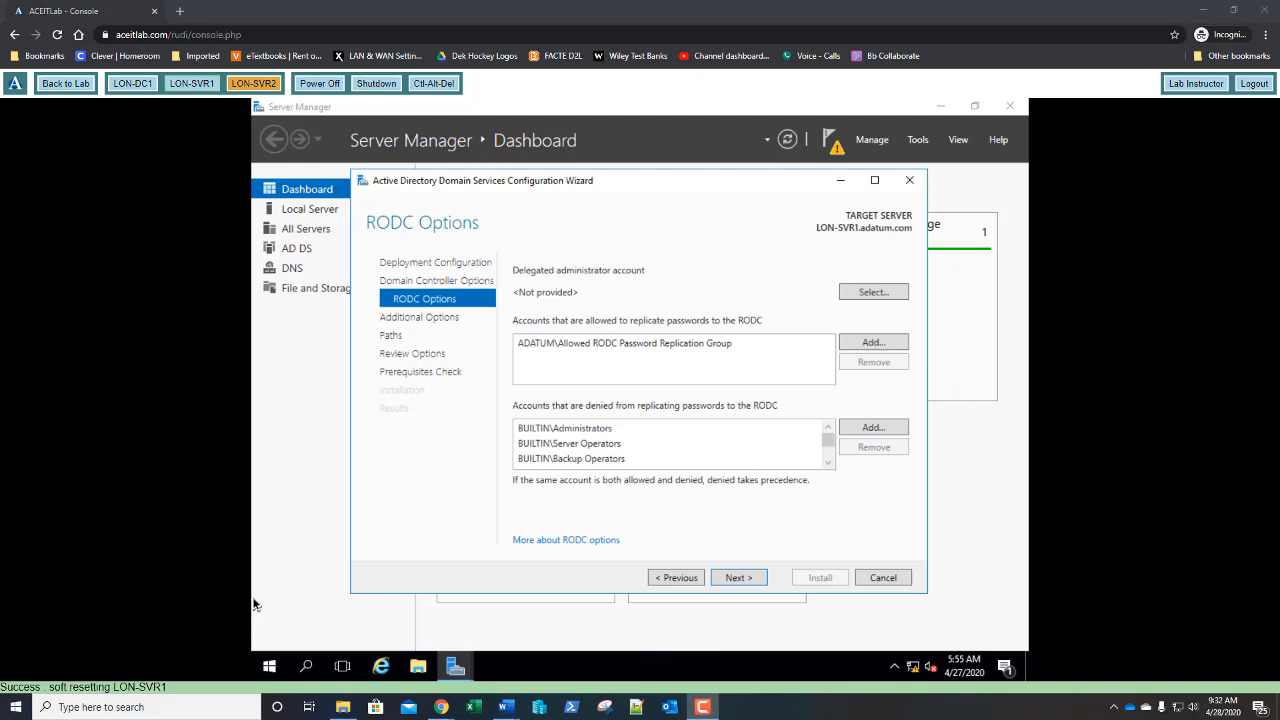
- Enter 'account operators', resolve it with Check Names, and confirm BUILTIN\Account Operators as delegated administrator
{"action": "left_click", "coordinate": [827, 464]}
{"action": "left_click", "coordinate": [827, 464]}
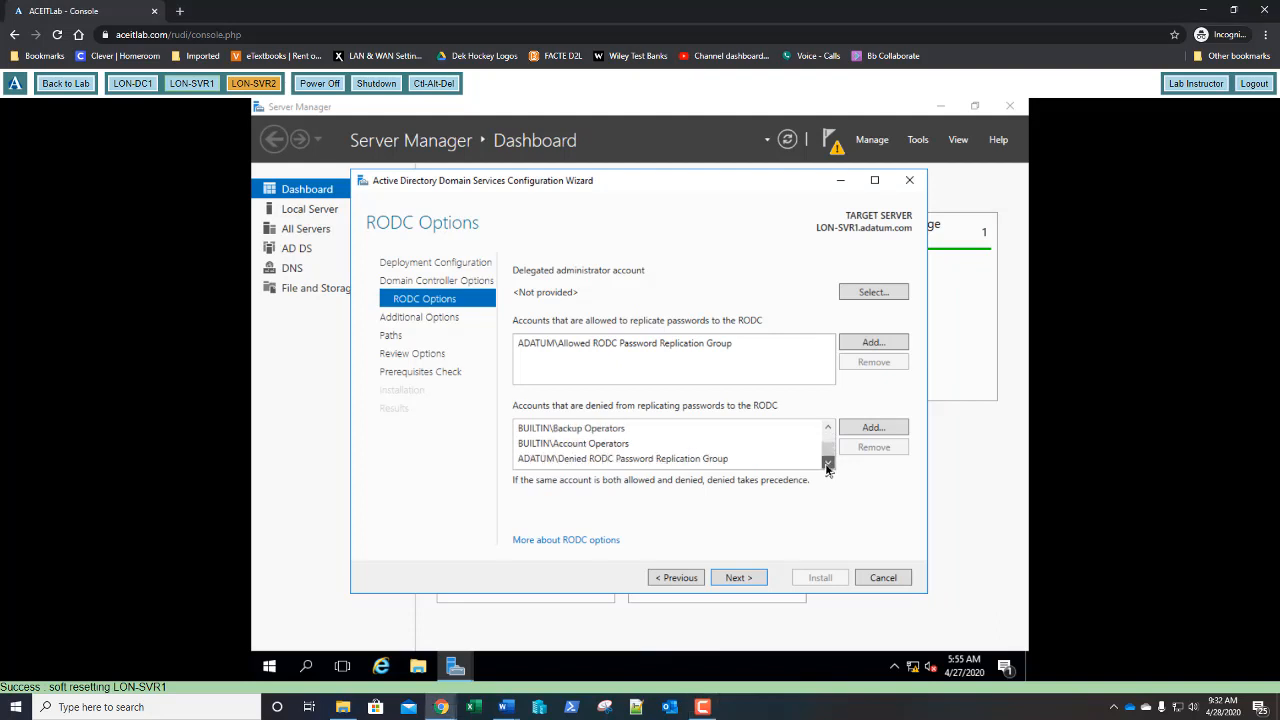
{"action": "mouse_move", "coordinate": [827, 458]}
{"action": "left_mouse_down"}
{"action": "mouse_move", "coordinate": [827, 470]}
{"action": "mouse_move", "coordinate": [830, 430]}
{"action": "mouse_move", "coordinate": [829, 462]}
{"action": "left_mouse_up"}
{"action": "left_click", "coordinate": [827, 431]}
{"action": "left_click", "coordinate": [827, 431]}
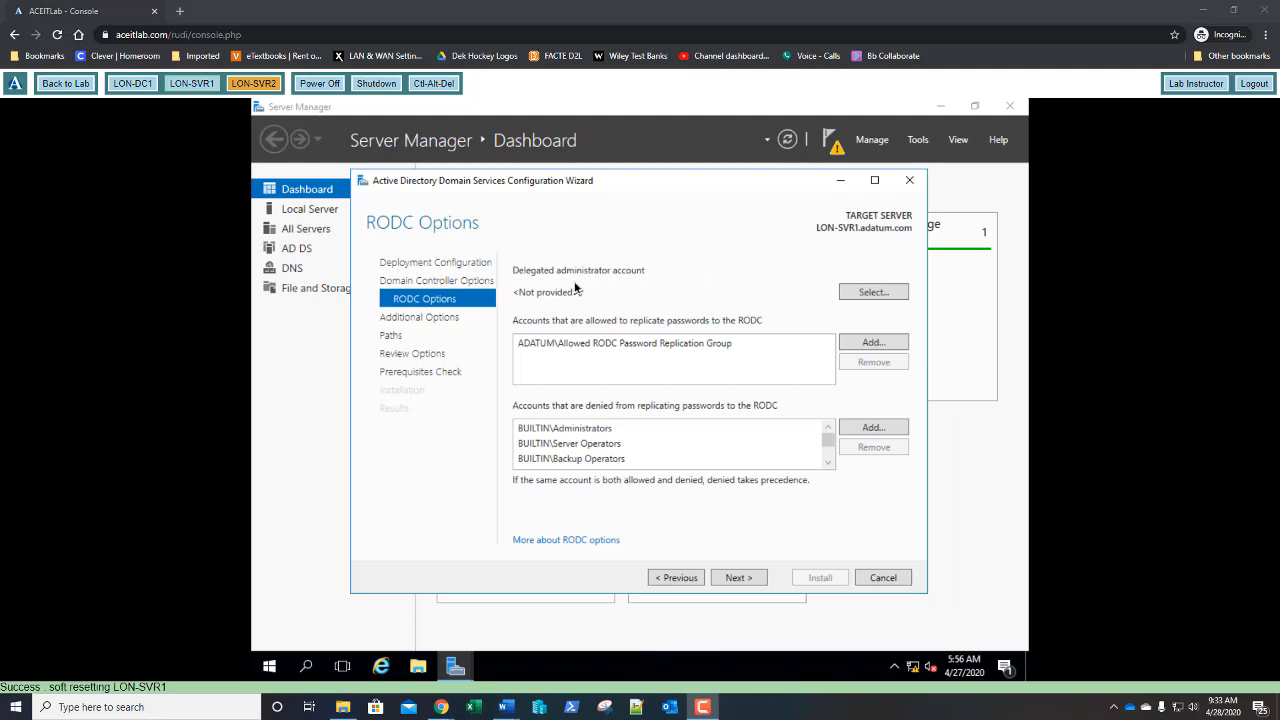
{"action": "left_click", "coordinate": [870, 295]}
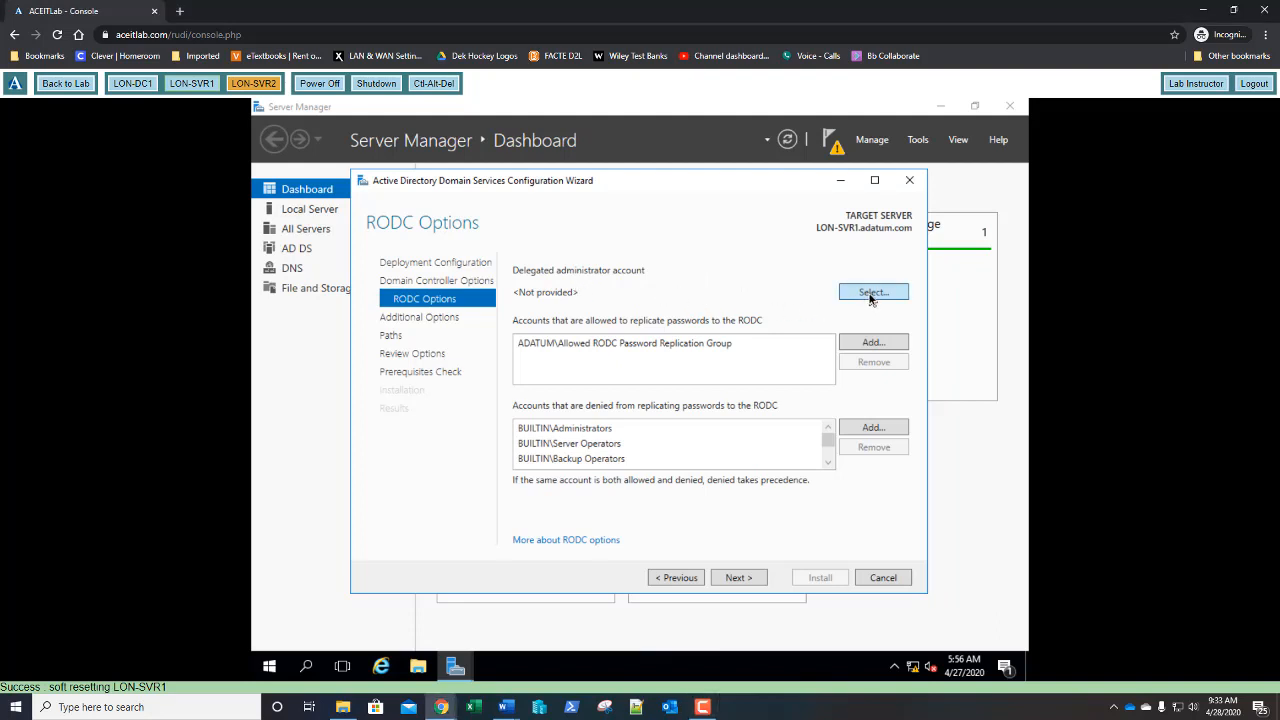
{"action": "left_click", "coordinate": [870, 295]}
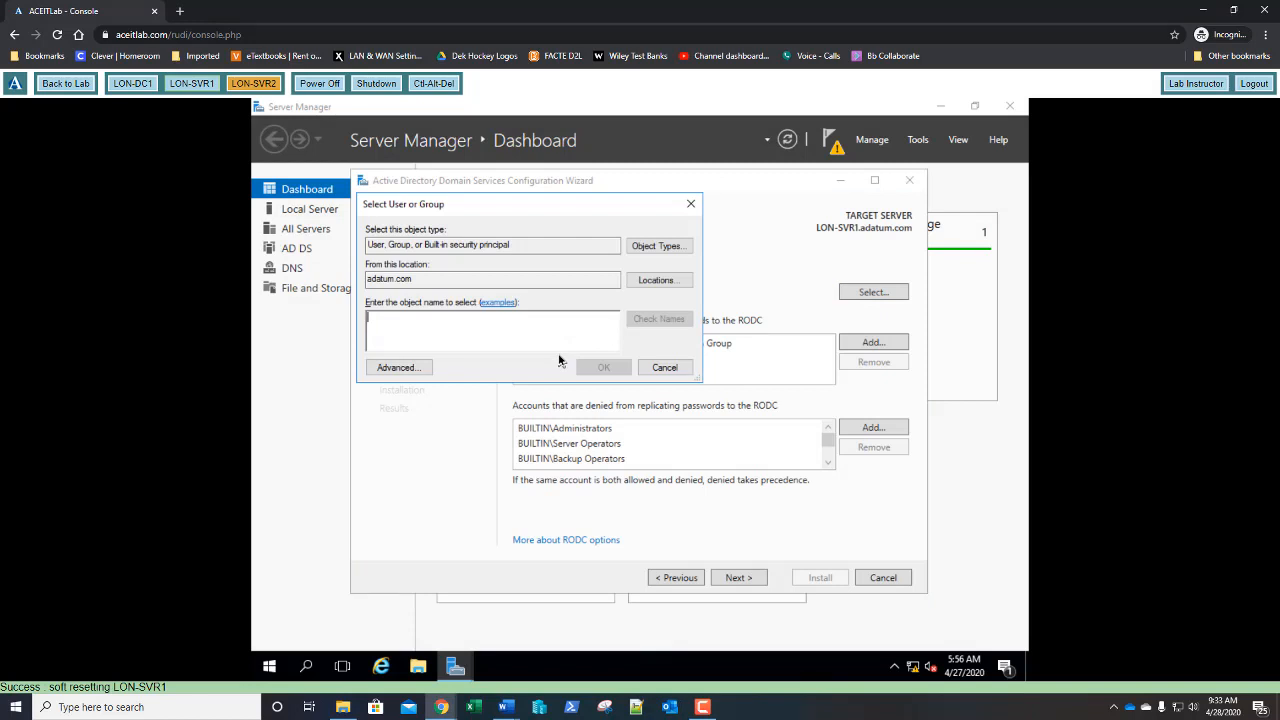
{"action": "type", "text": "account op"}
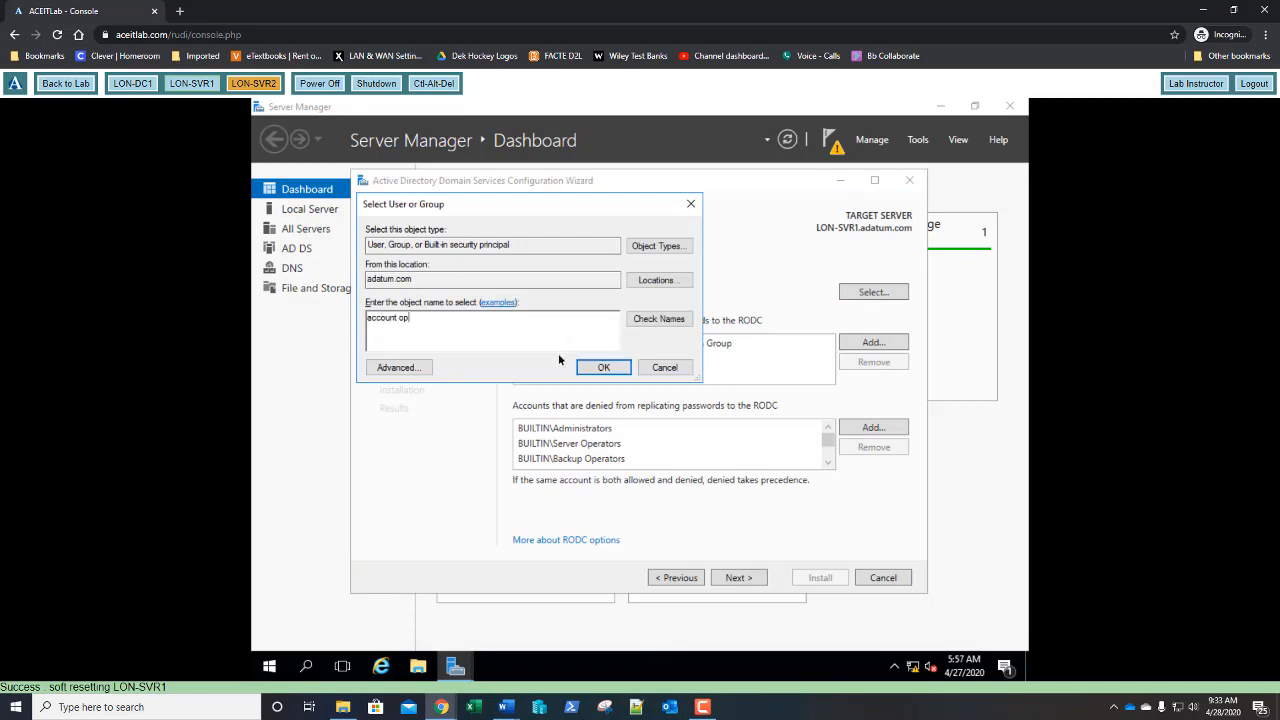
{"action": "type", "text": "erators"}
{"action": "left_click", "coordinate": [654, 320]}
{"action": "left_click", "coordinate": [604, 368]}
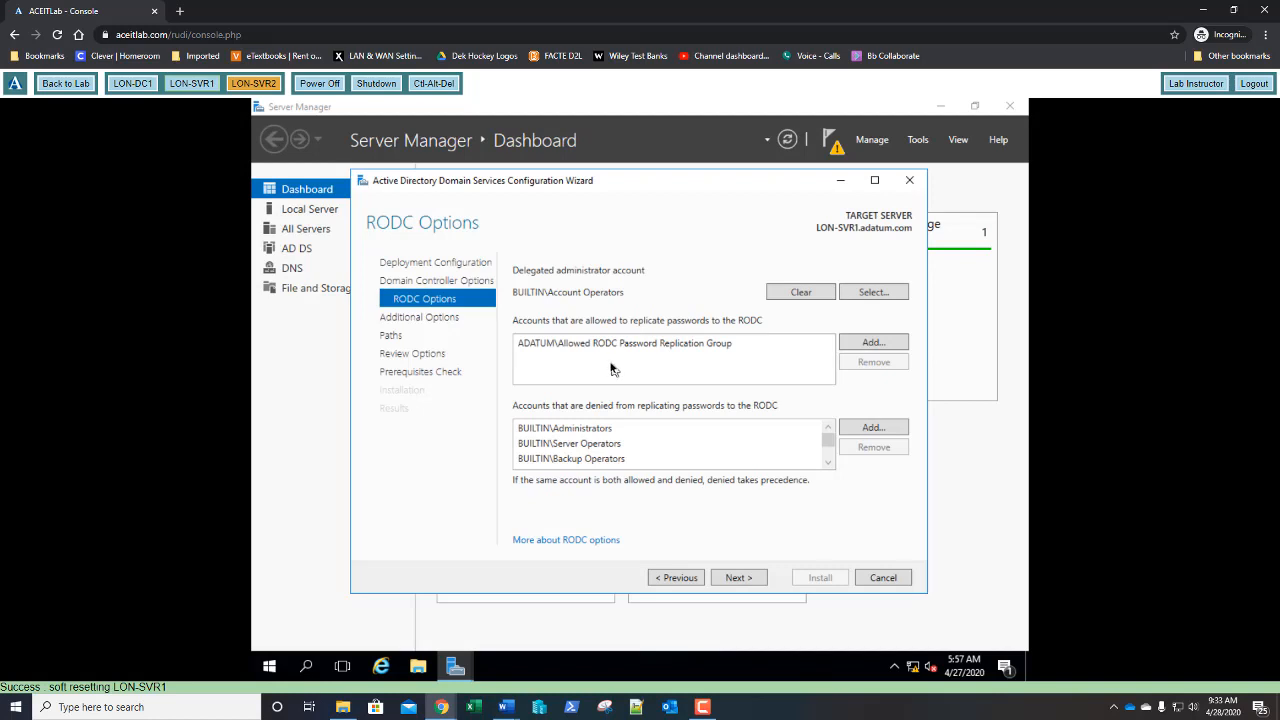
- Accept the default Additional Options, Paths, Review and Prerequisites pages, then install the domain controller
{"action": "left_click", "coordinate": [732, 578]}
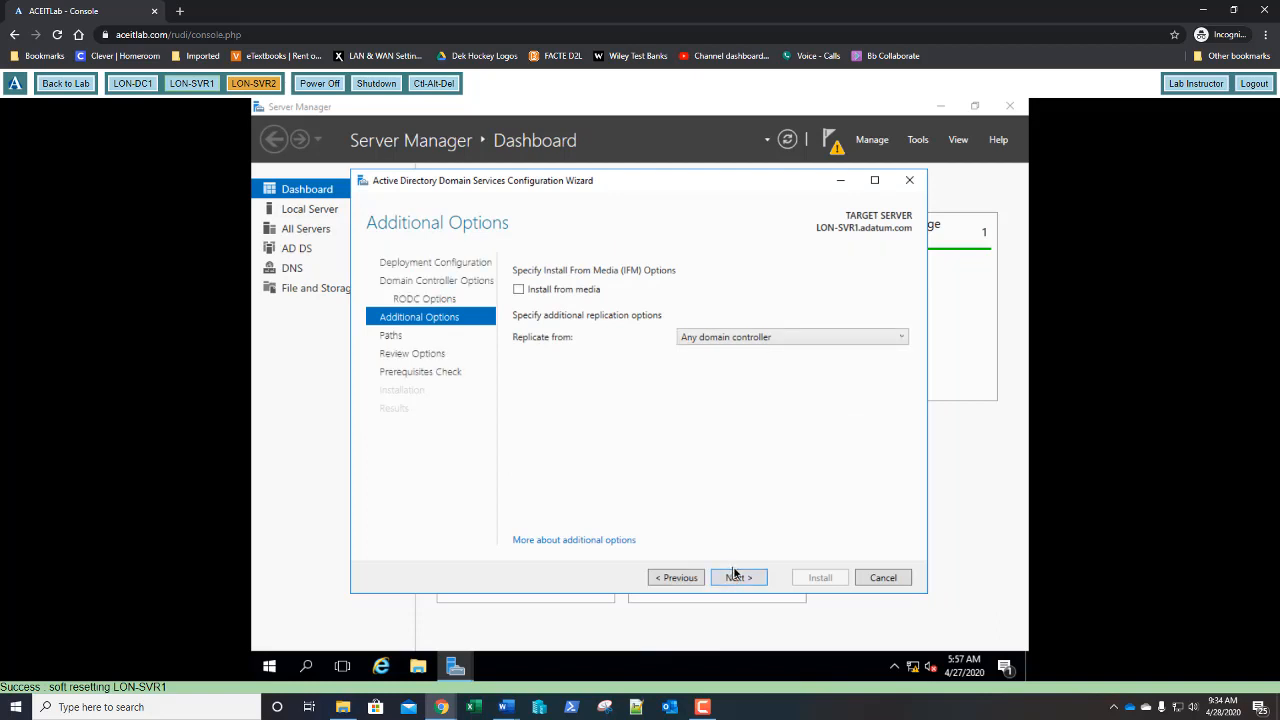
{"action": "left_click", "coordinate": [738, 580]}
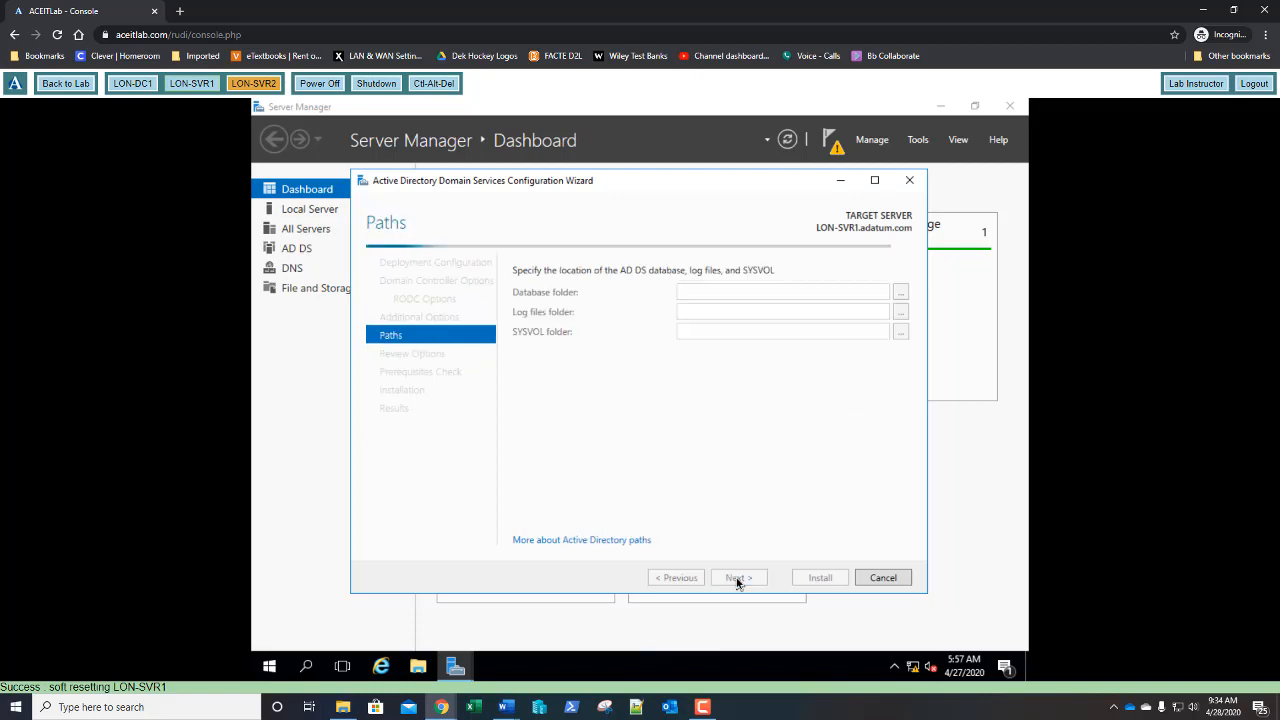
{"action": "left_click", "coordinate": [737, 580]}
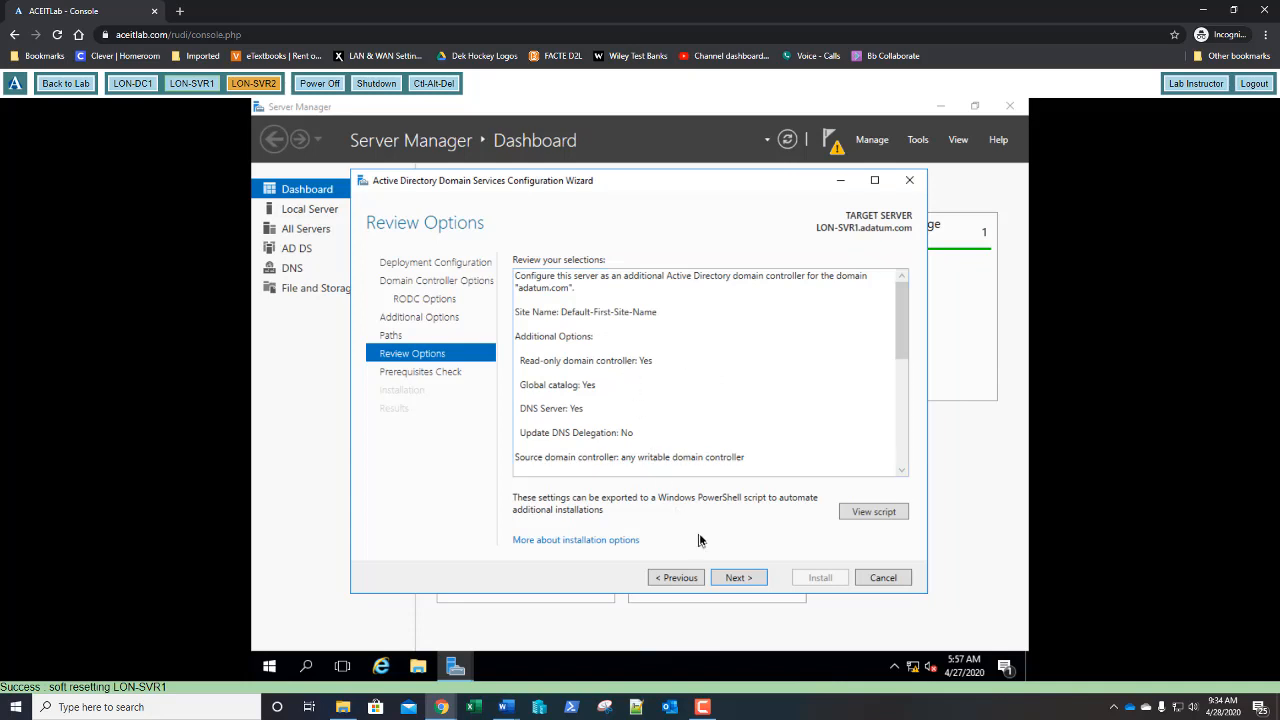
{"action": "left_click", "coordinate": [738, 578]}
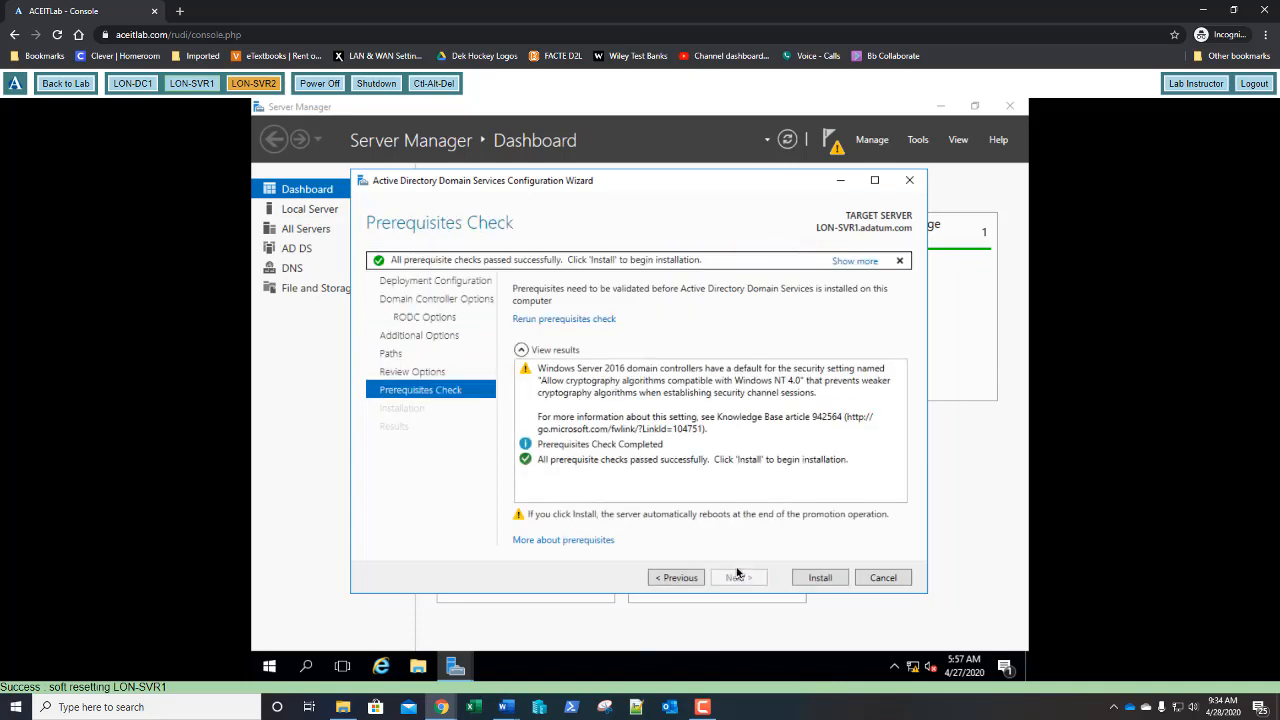
{"action": "left_click", "coordinate": [812, 578]}
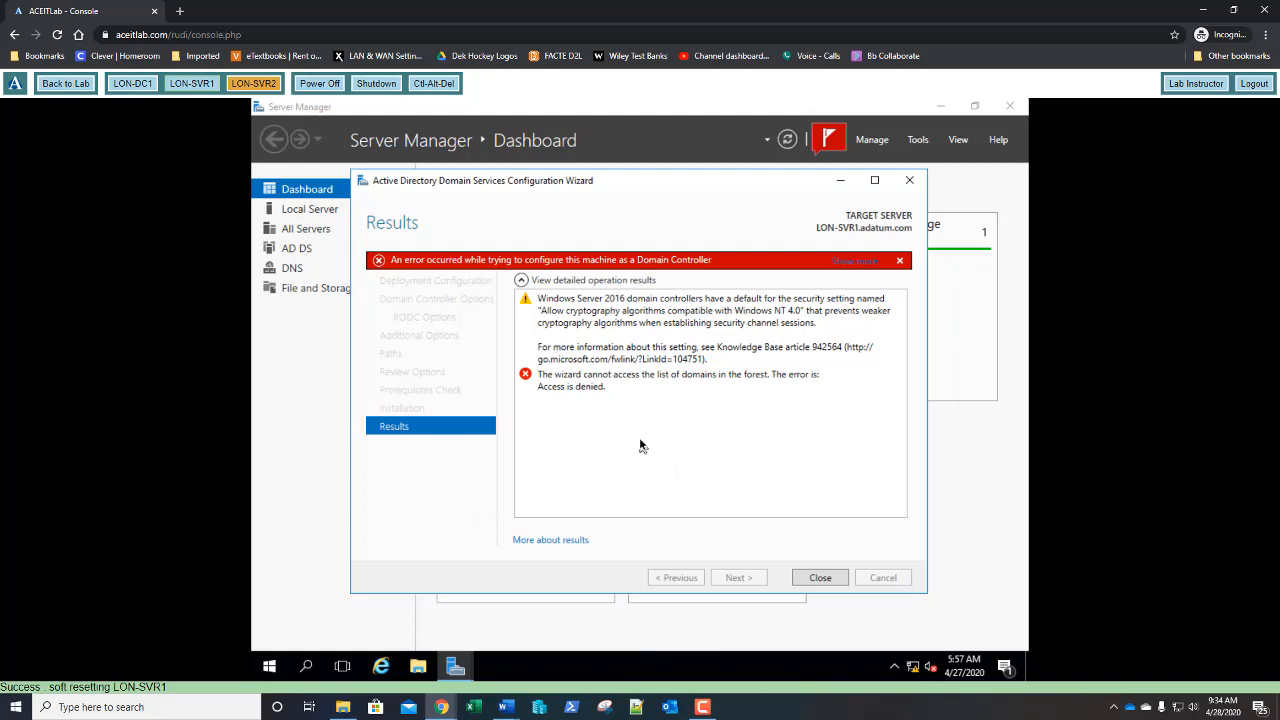
- Expand the Access is denied error details, dismiss the message, and close the AD DS wizard
{"action": "left_click", "coordinate": [866, 270]}
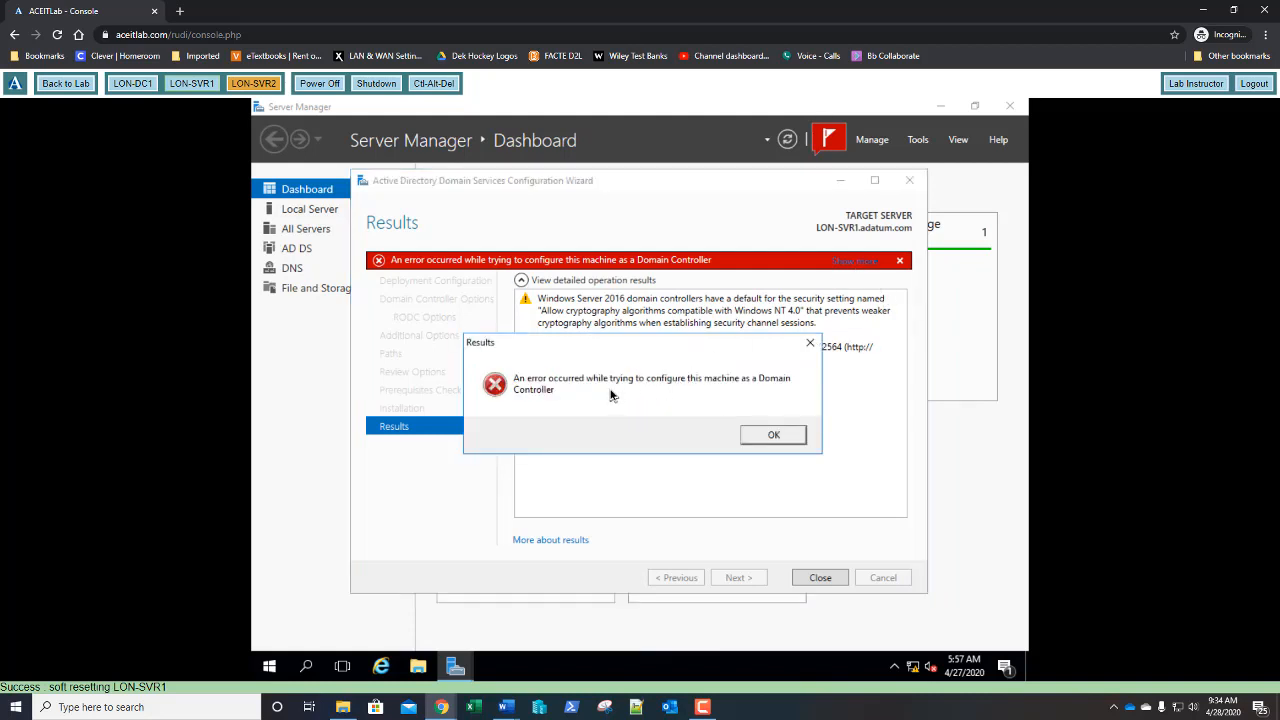
{"action": "left_click", "coordinate": [772, 434]}
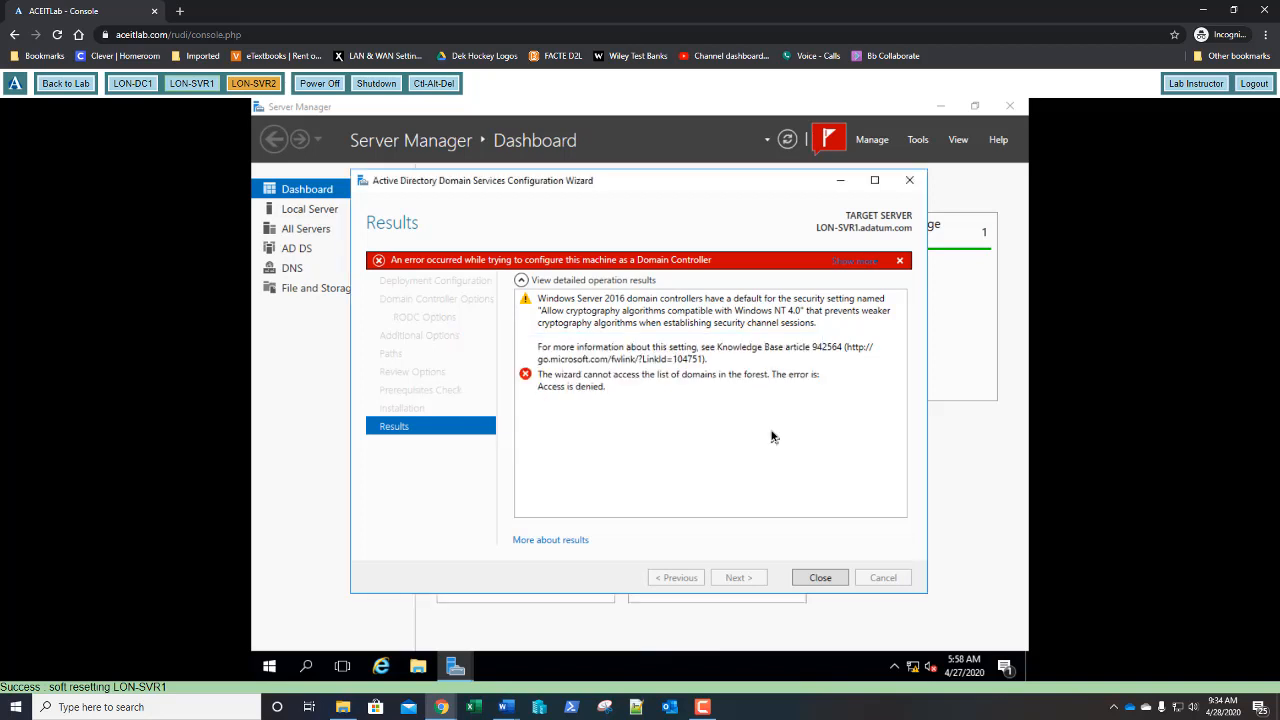
{"action": "left_click", "coordinate": [818, 578]}
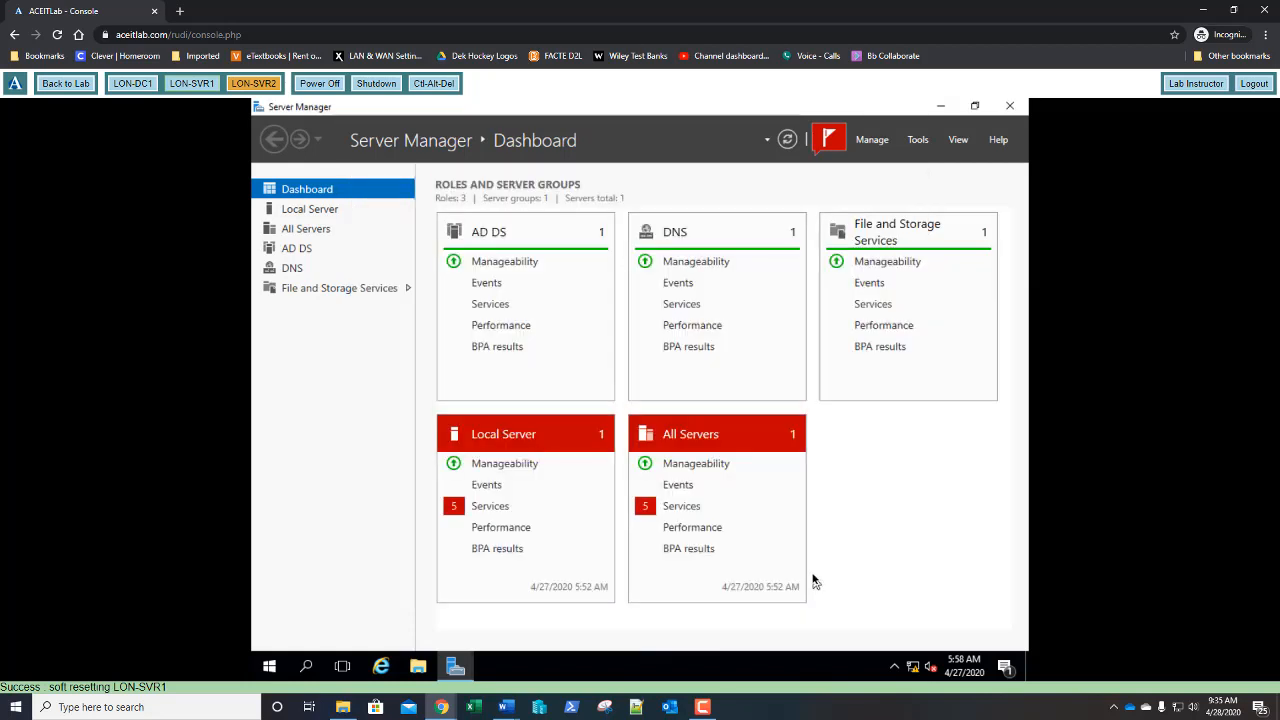
- Shut down LON-SVR1 from the Start menu with Other (Planned) as the reason
{"action": "left_click", "coordinate": [271, 674]}
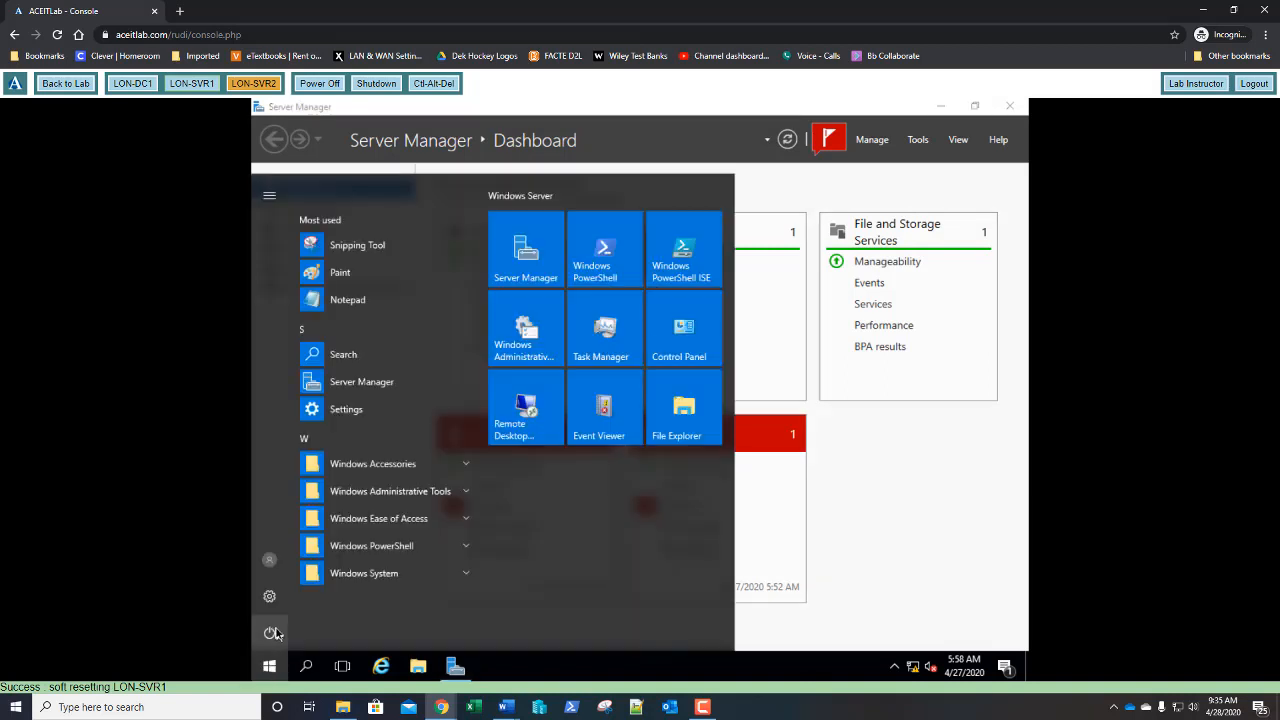
{"action": "left_click", "coordinate": [272, 632]}
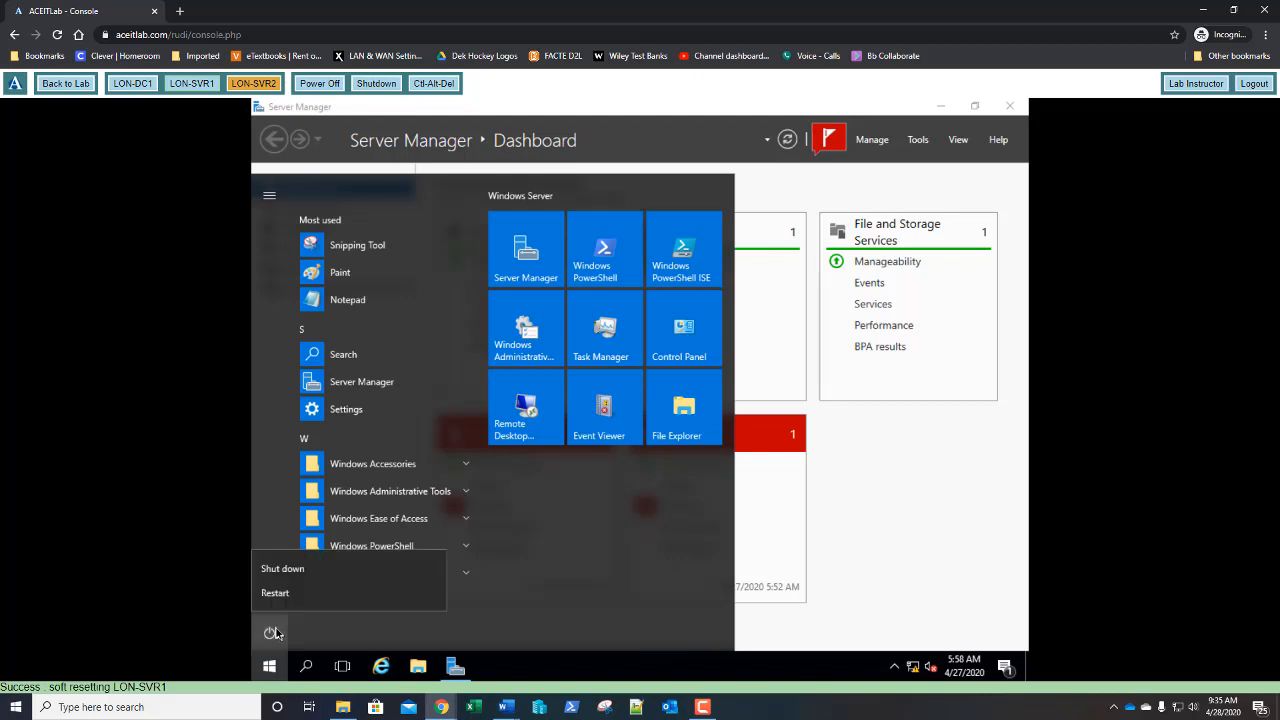
{"action": "left_click", "coordinate": [288, 570]}
{"action": "left_click", "coordinate": [298, 558]}
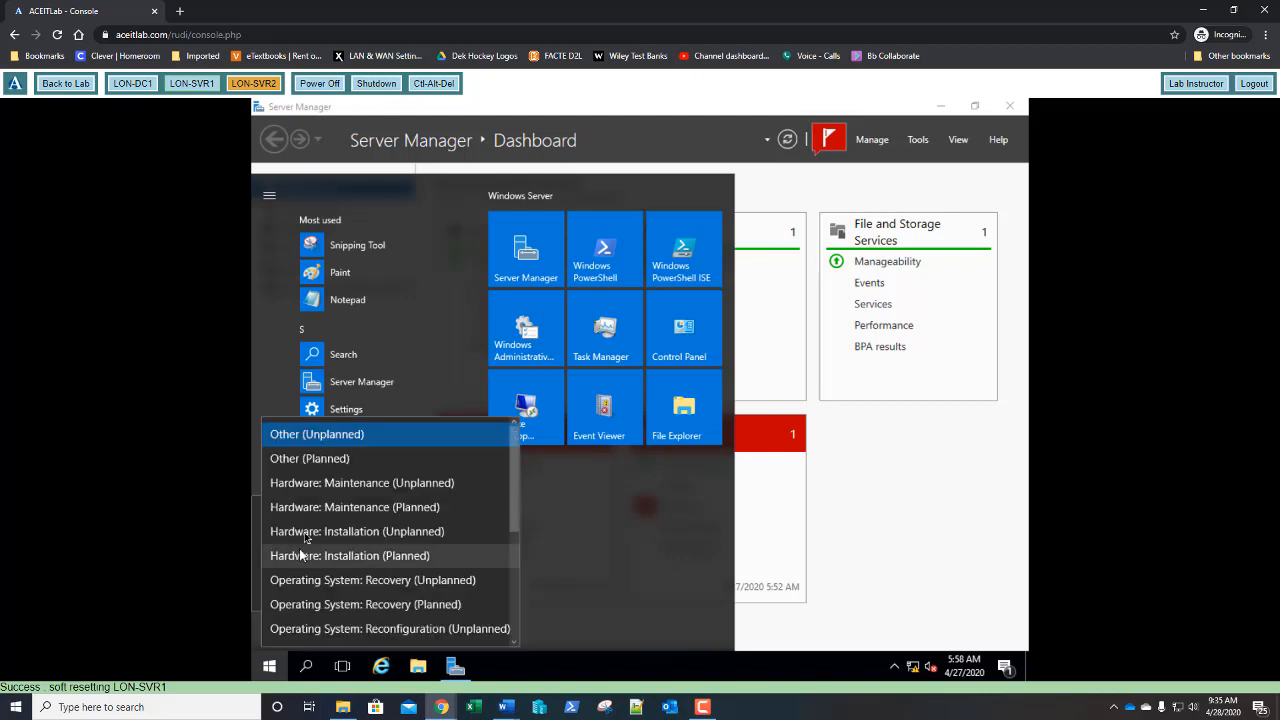
{"action": "left_click", "coordinate": [313, 466]}
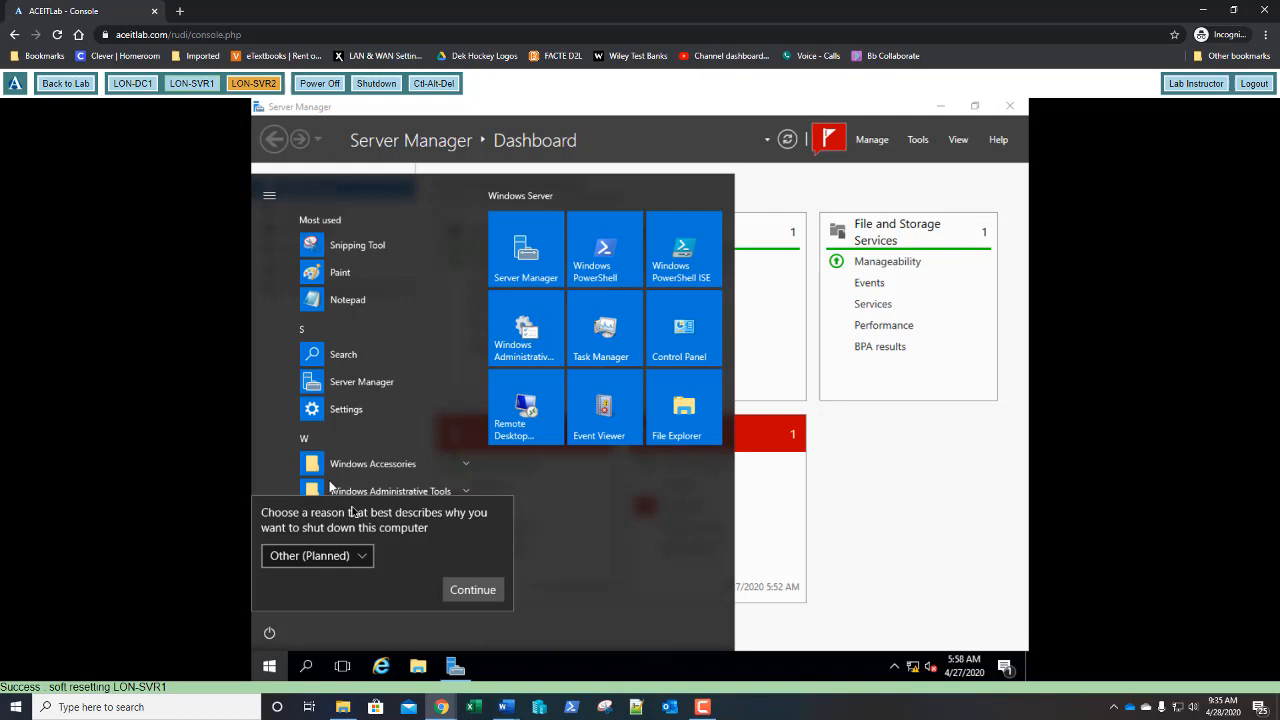
{"action": "left_click", "coordinate": [470, 588]}
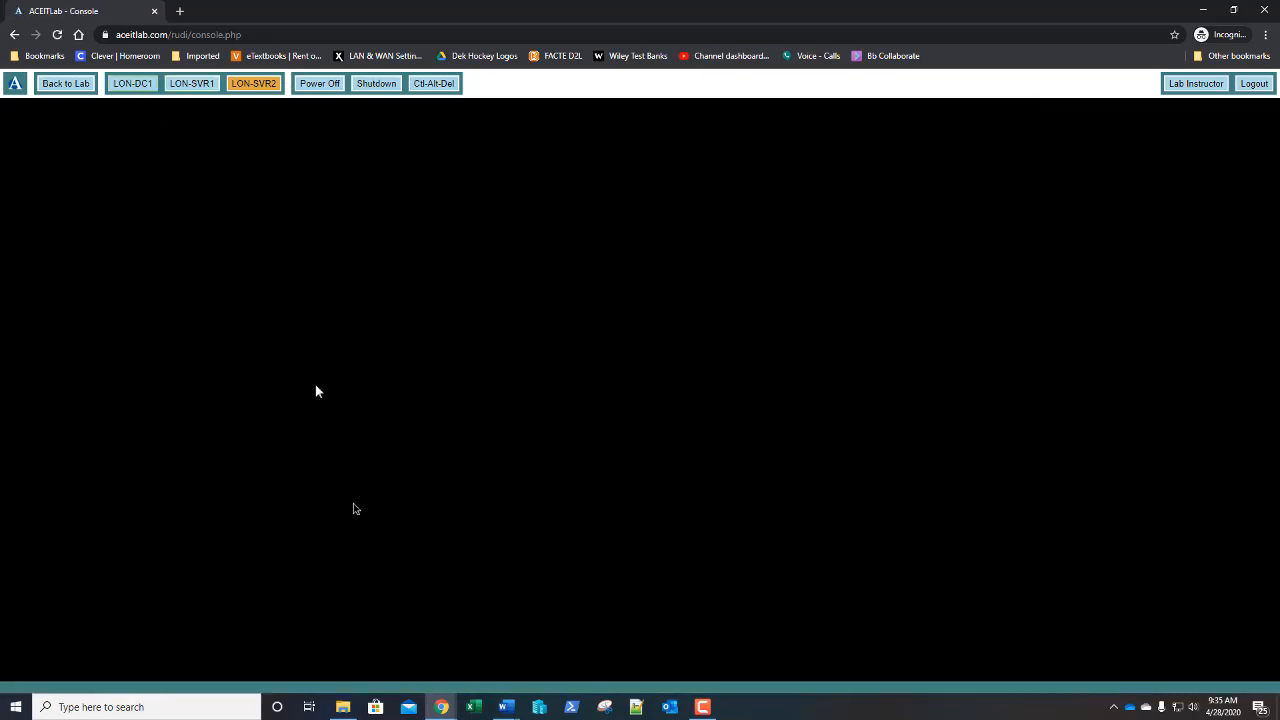
- Sign in to LON-DC1 with the domain administrator password
{"action": "left_click", "coordinate": [433, 83]}
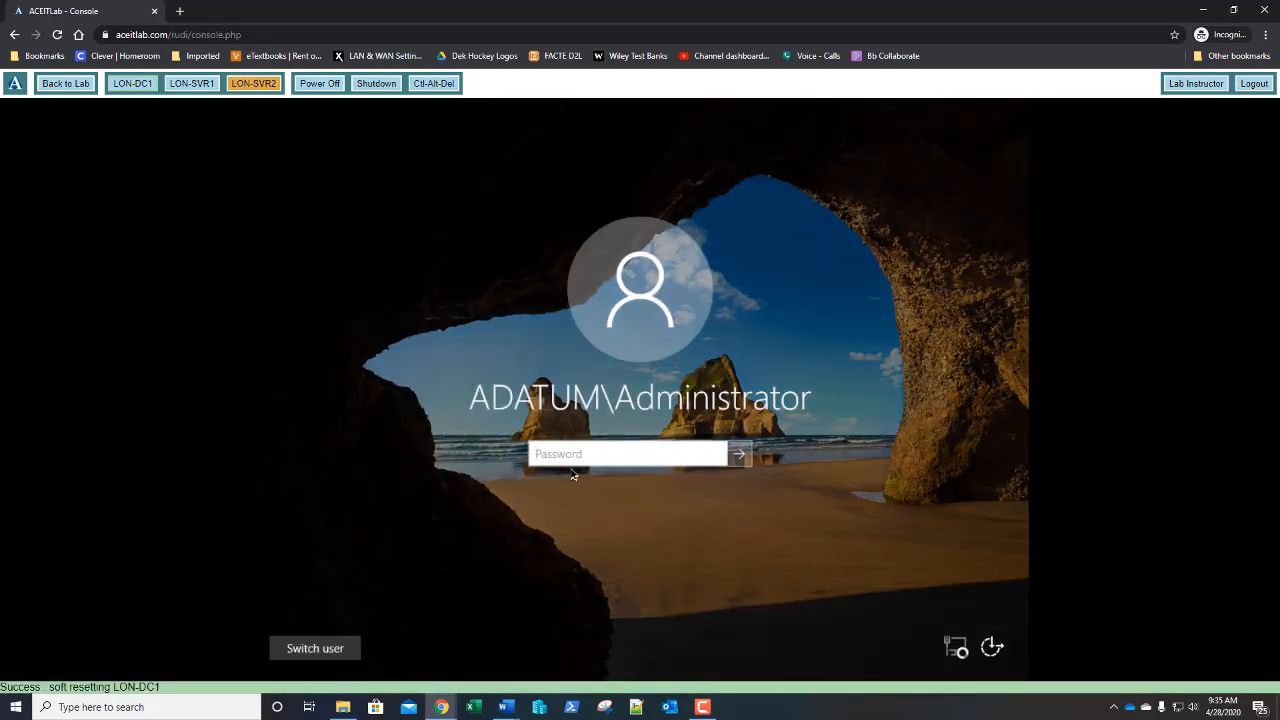
{"action": "type", "text": "Pa55w.rd"}
{"action": "key", "text": "Return"}
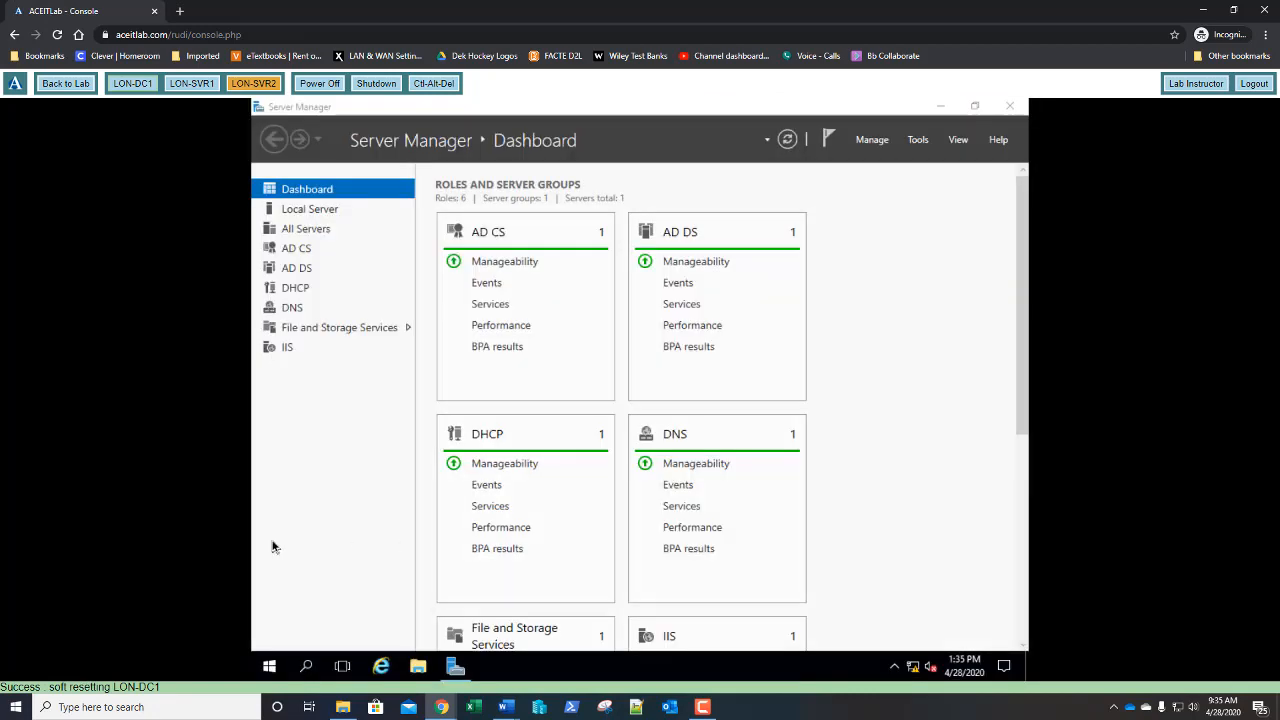
- Shut down LON-DC1 with reason Other (Planned), forcing the running app to close
{"action": "left_click", "coordinate": [269, 668]}
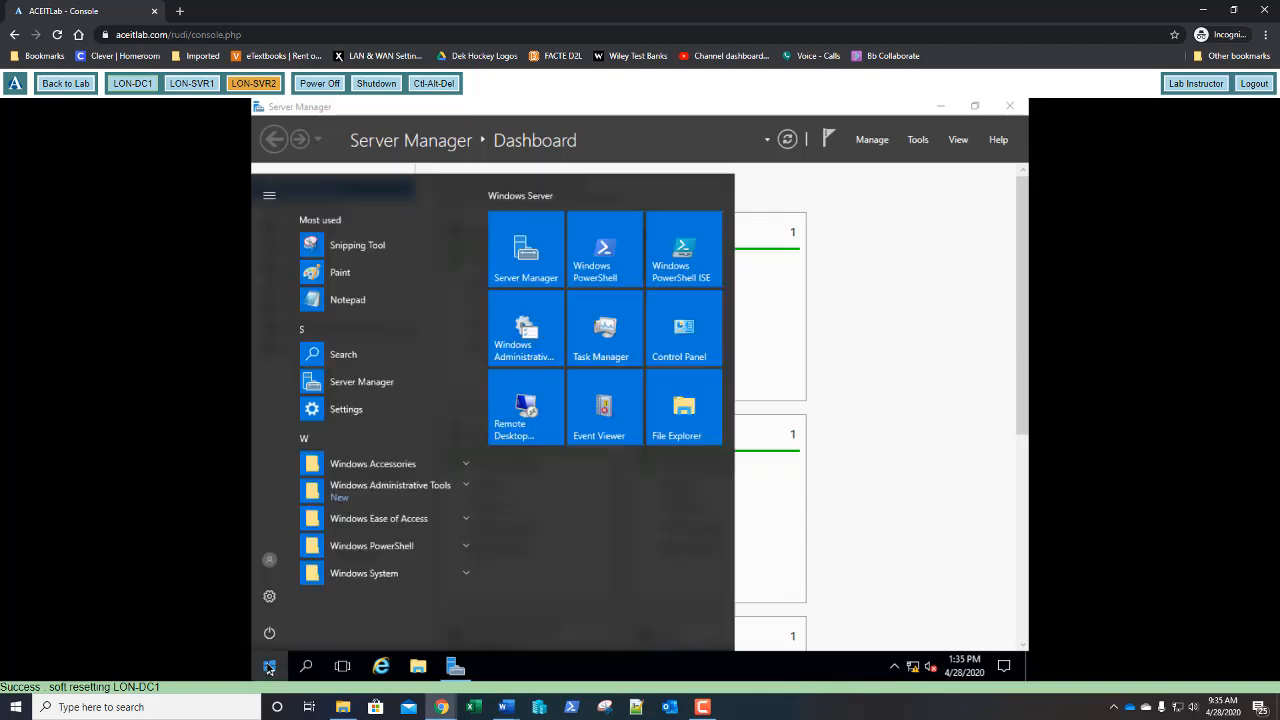
{"action": "left_click", "coordinate": [268, 640]}
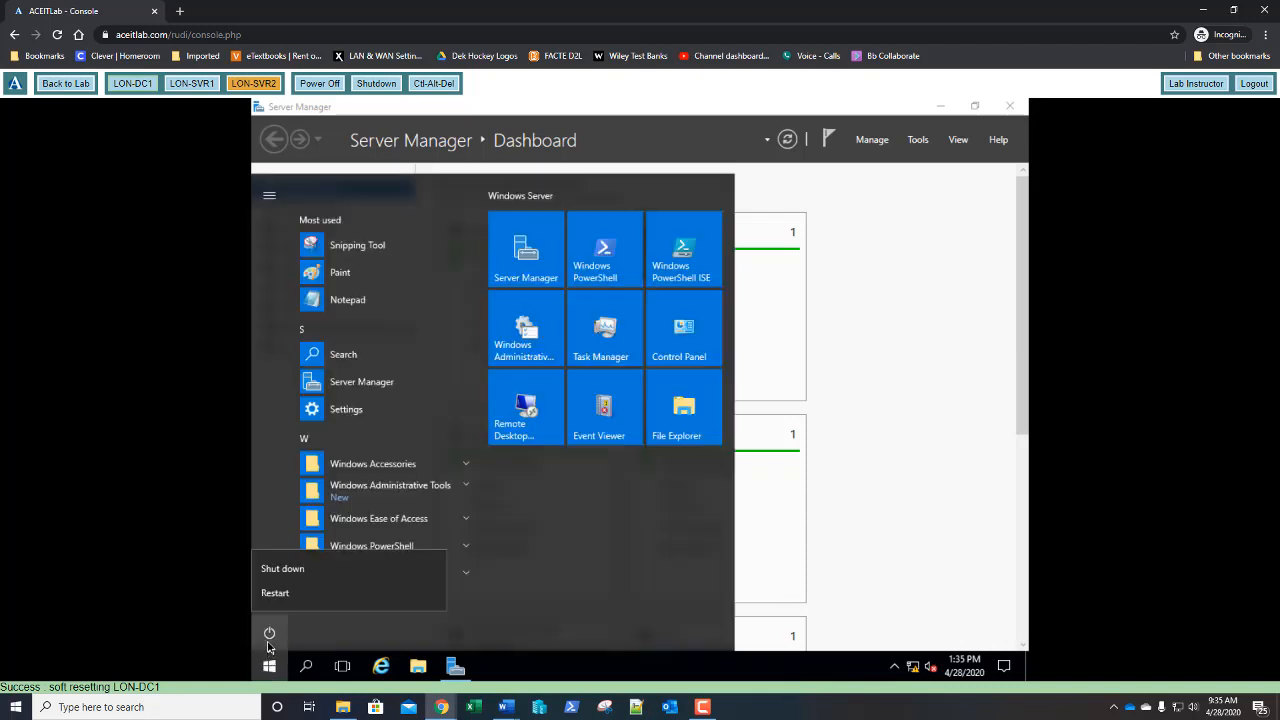
{"action": "left_click", "coordinate": [290, 577]}
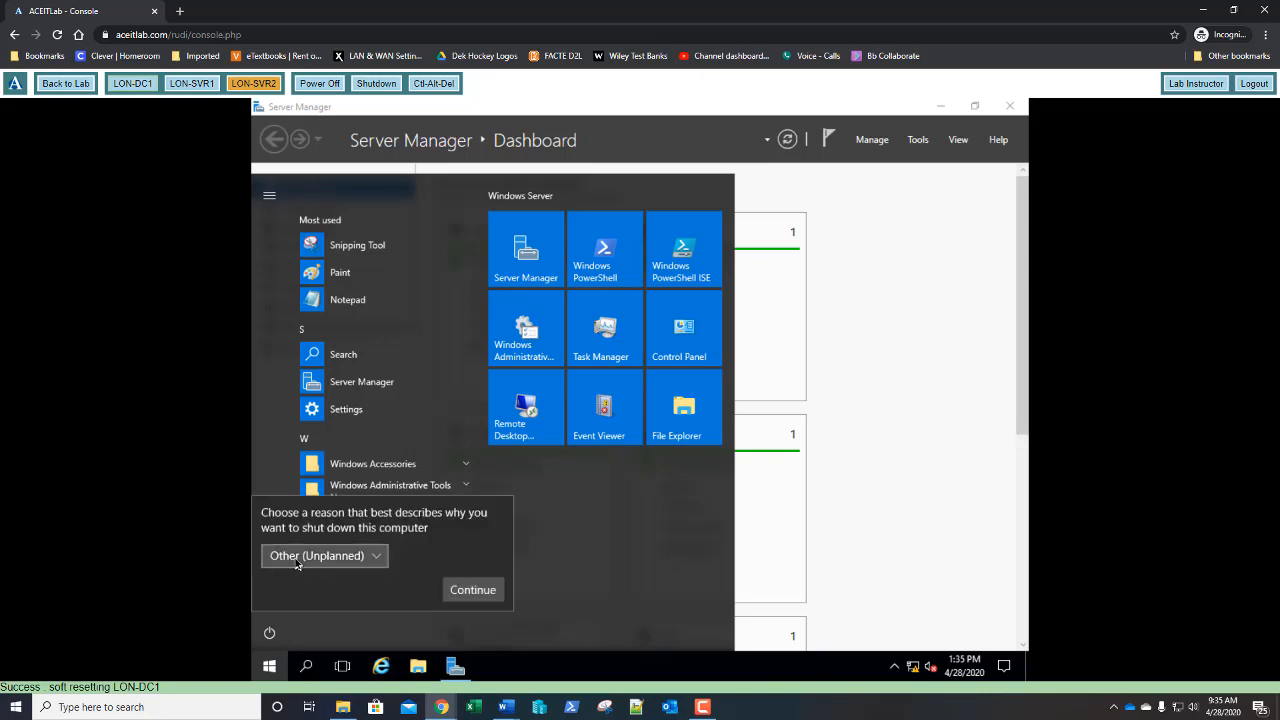
{"action": "left_click", "coordinate": [298, 560]}
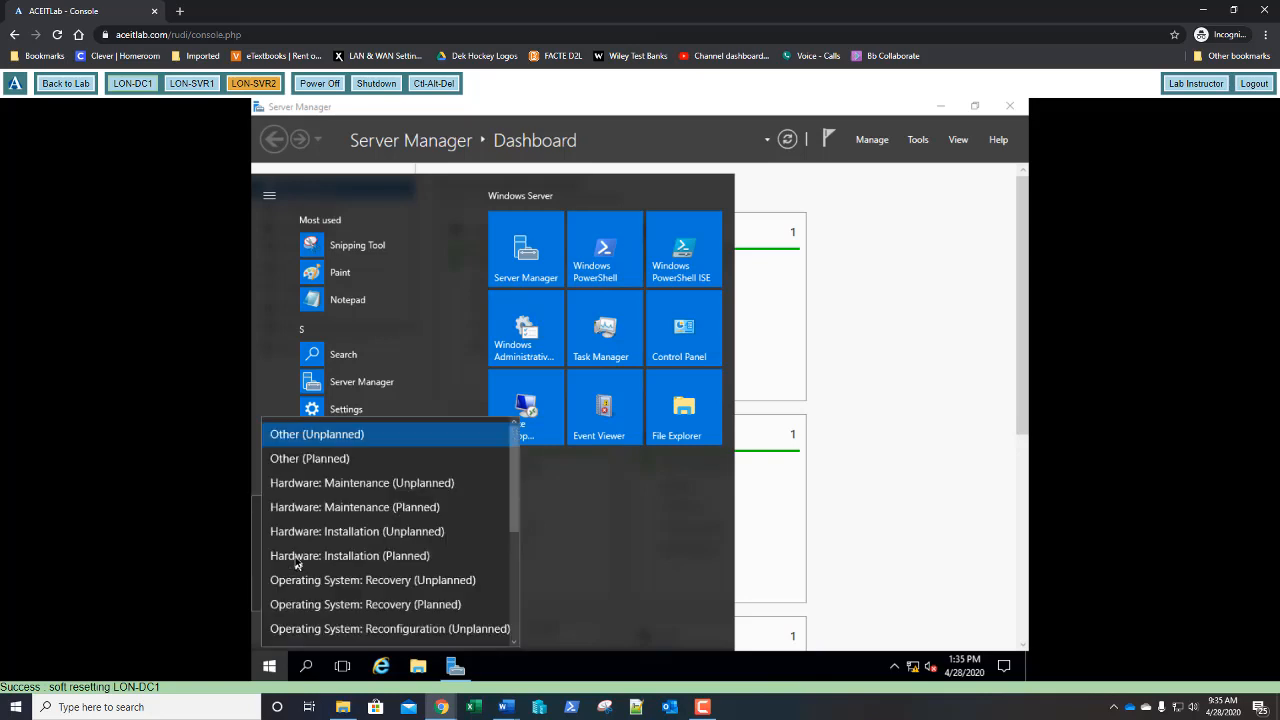
{"action": "left_click", "coordinate": [298, 462]}
{"action": "left_click", "coordinate": [470, 590]}
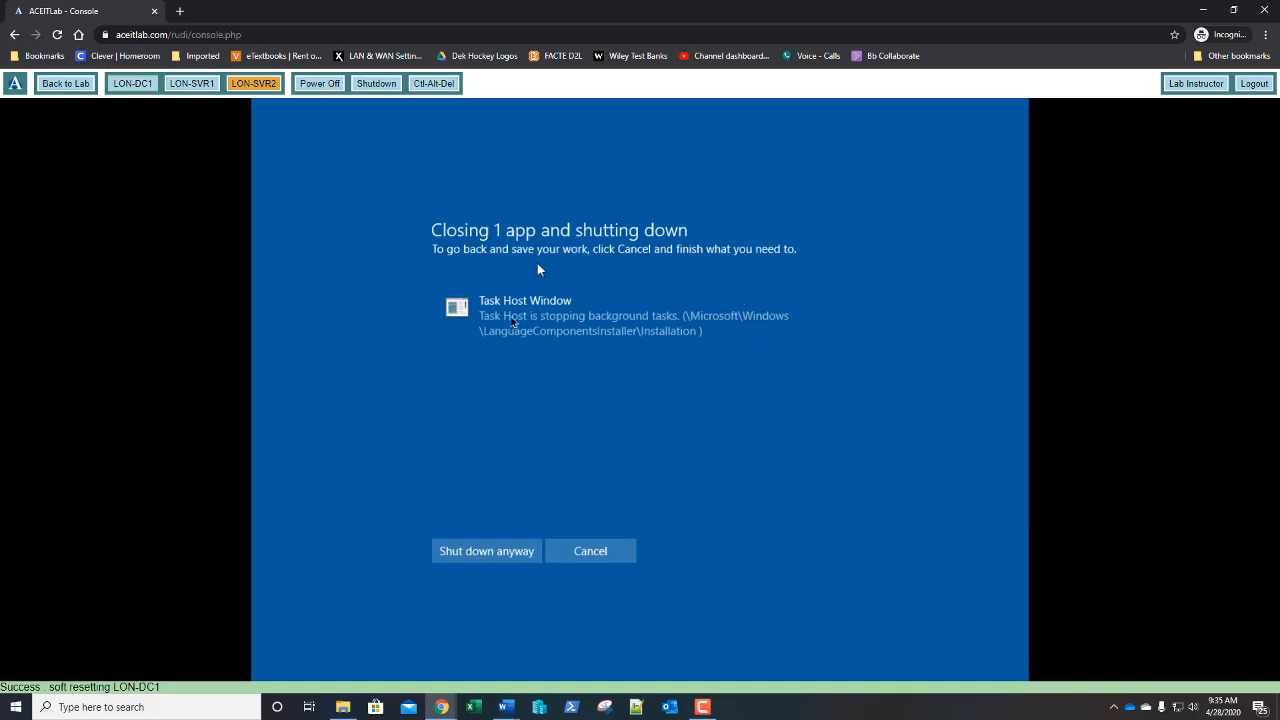
{"action": "left_click", "coordinate": [482, 553]}
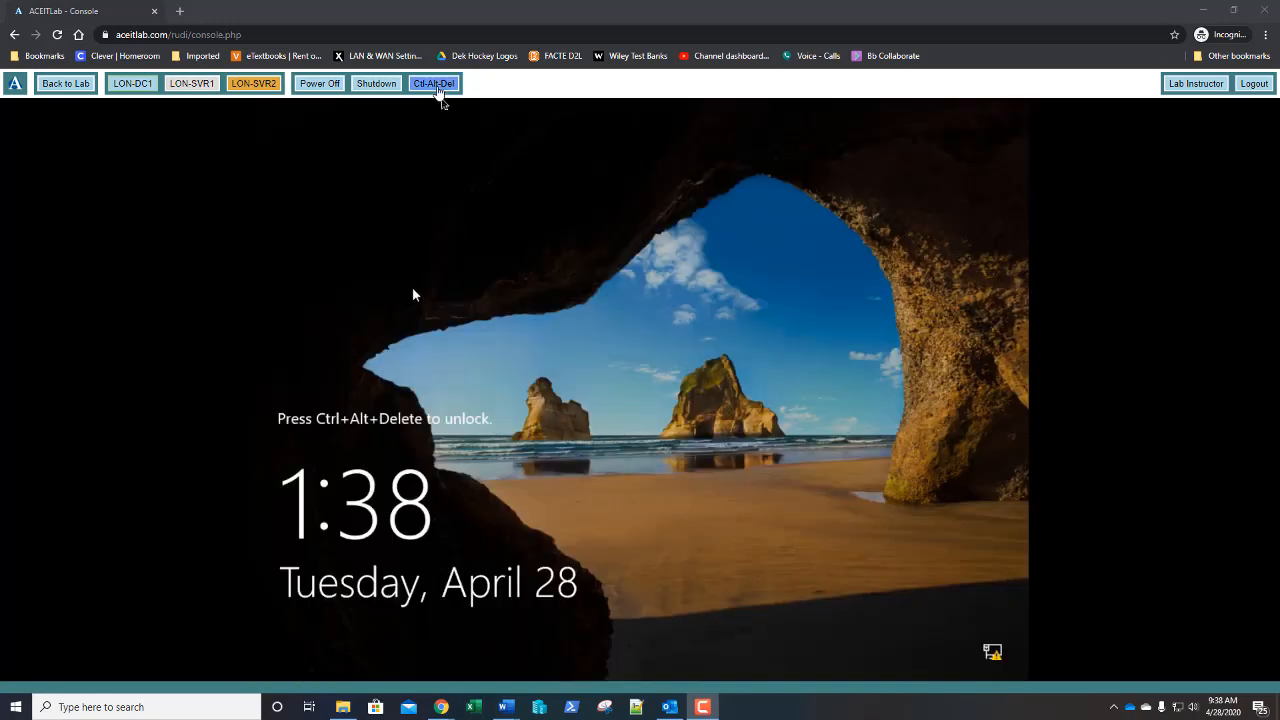
- Sign in with the administrator password, retrying after the incorrect-password message
{"action": "left_click", "coordinate": [438, 88]}
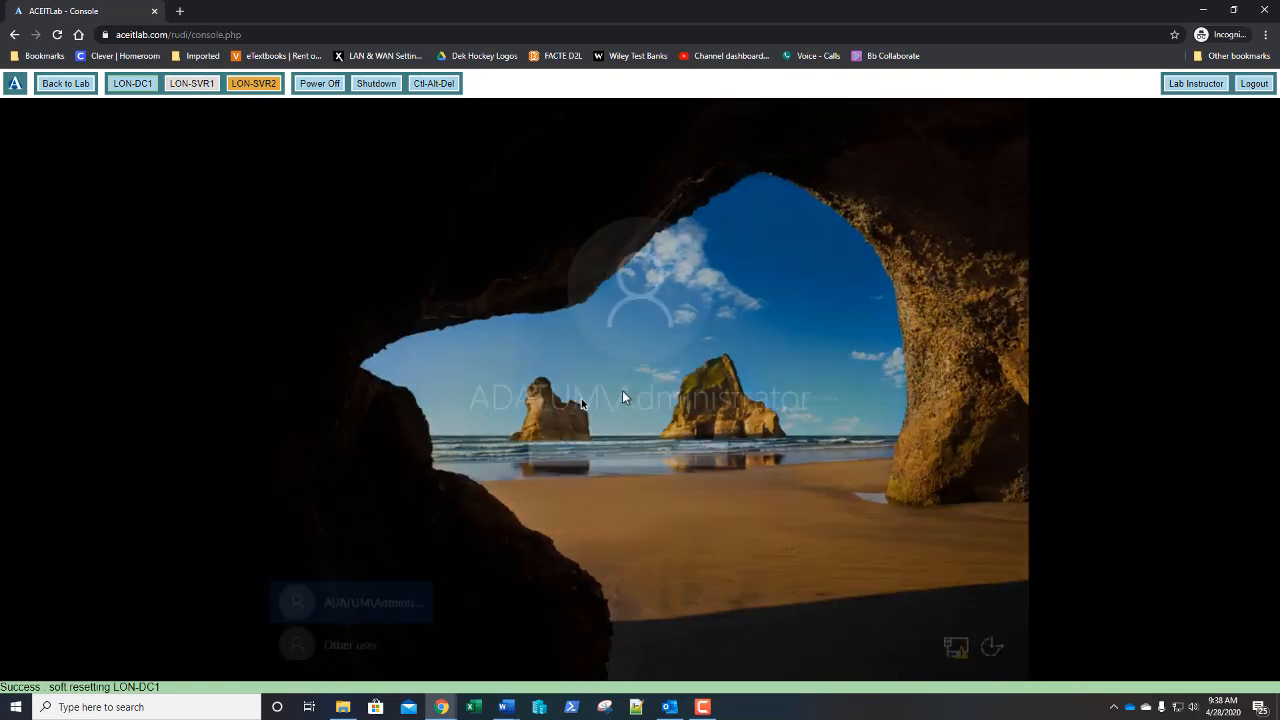
{"action": "type", "text": "Pa55w.rd"}
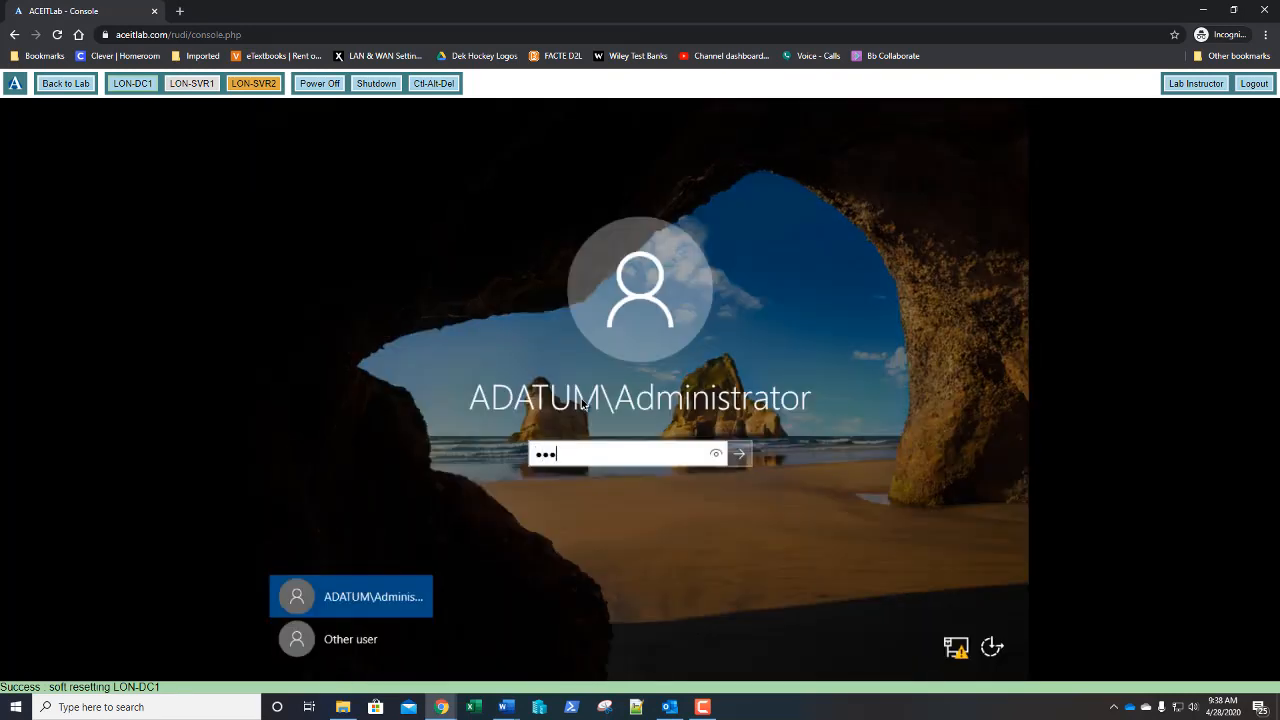
{"action": "key", "text": "Return"}
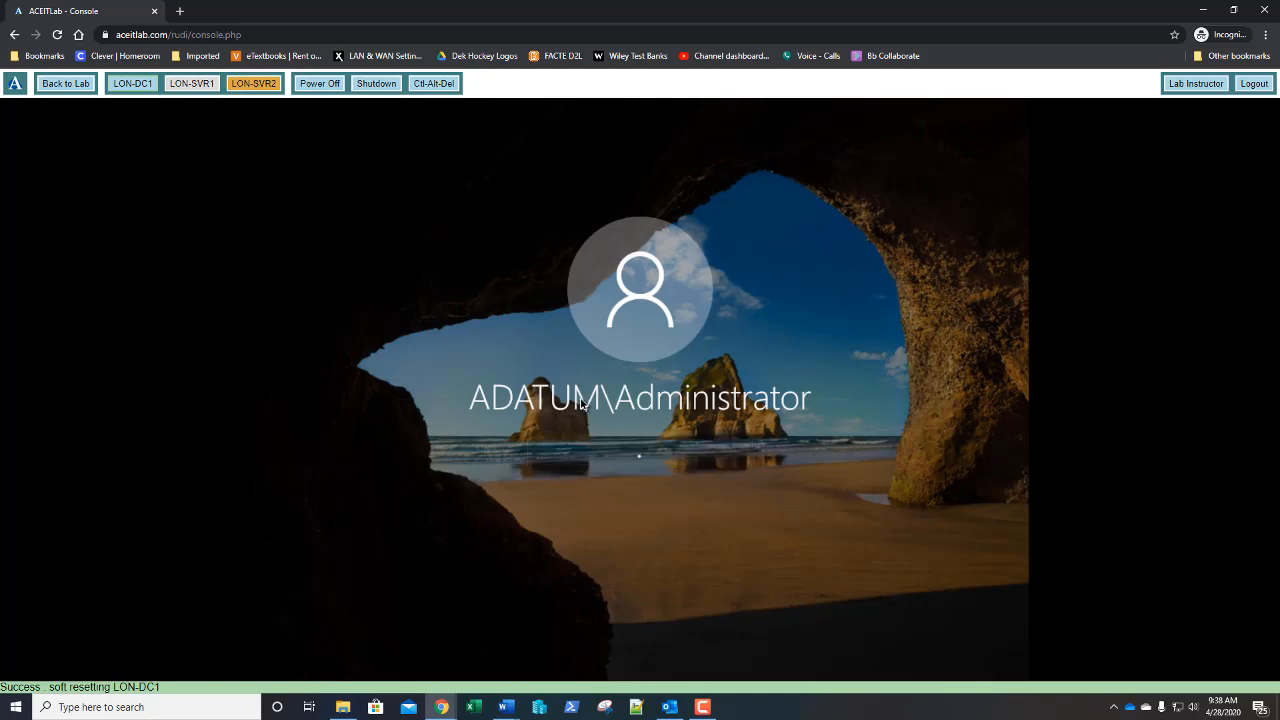
{"action": "key", "text": "Return"}
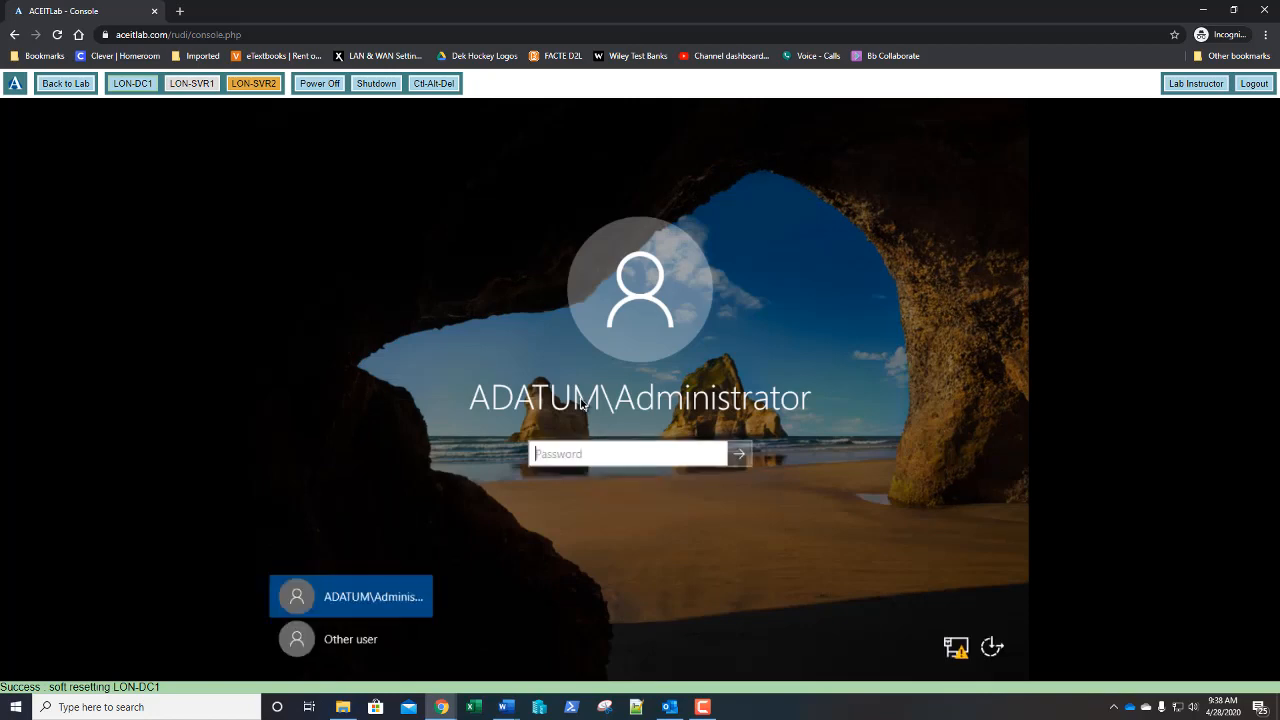
{"action": "type", "text": "Pa55w.rd"}
{"action": "key", "text": "Return"}
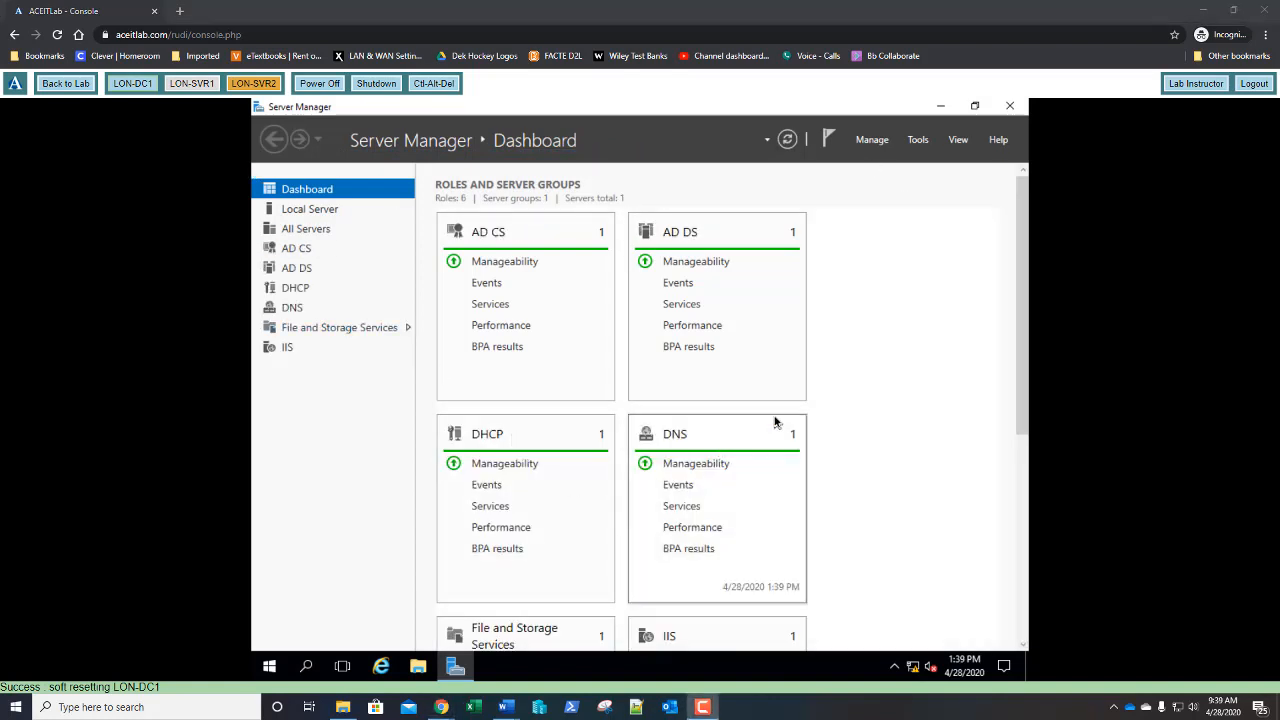
- Switch the lab console to the LON-SVR1 machine and power it on
{"action": "left_click", "coordinate": [192, 85]}
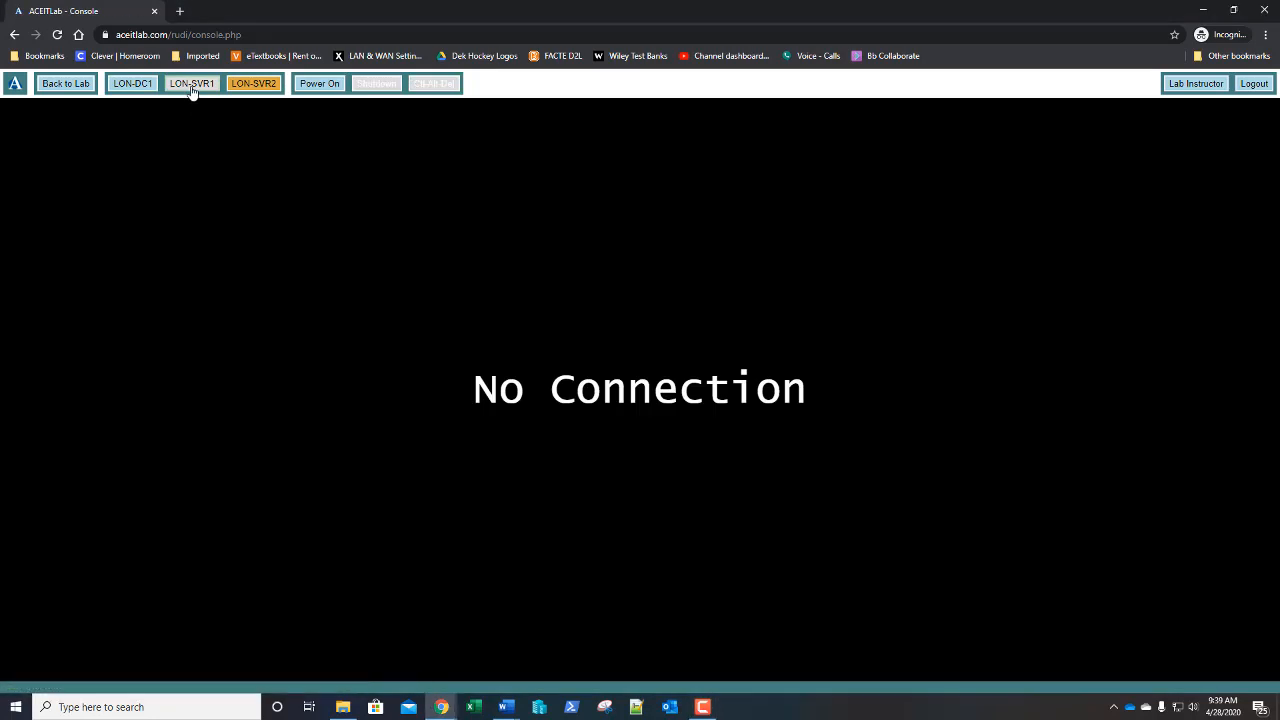
{"action": "left_click", "coordinate": [338, 86]}
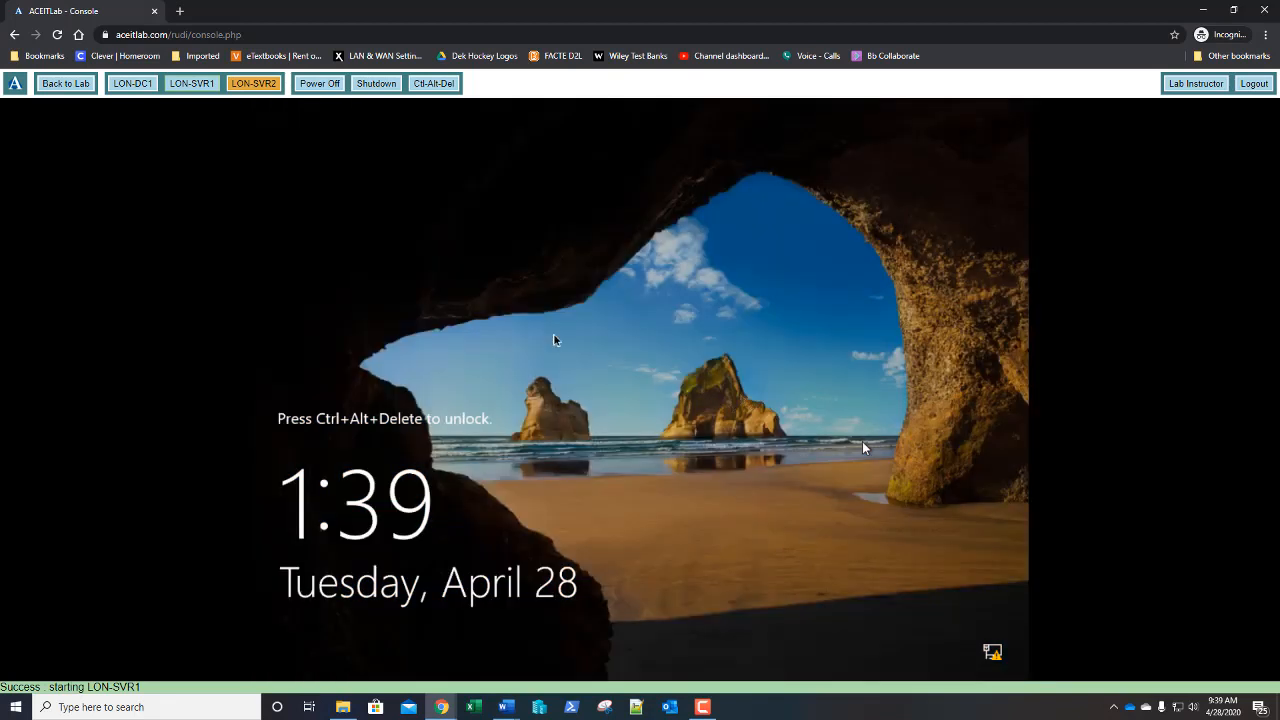
- Send Ctrl-Alt-Del to LON-SVR1 and sign in with the domain administrator password
{"action": "left_click", "coordinate": [437, 85]}
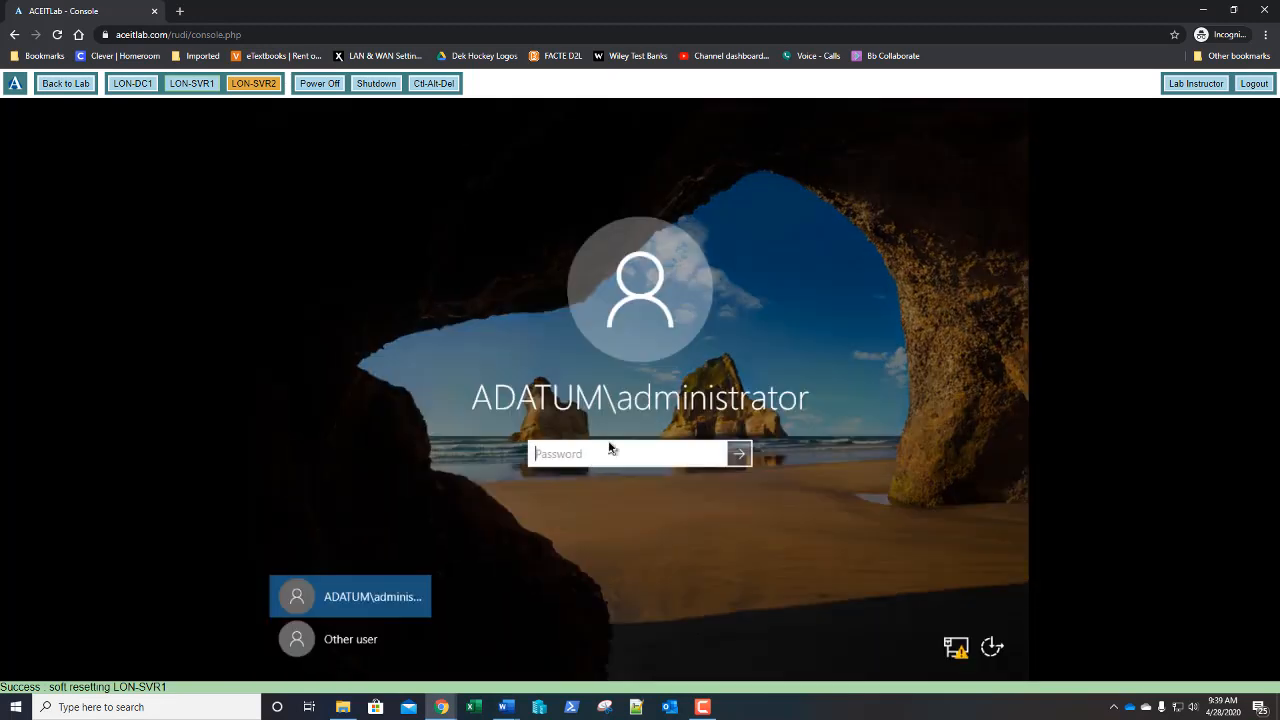
{"action": "type", "text": "Pa$$w0rd"}
{"action": "key", "text": "Return"}
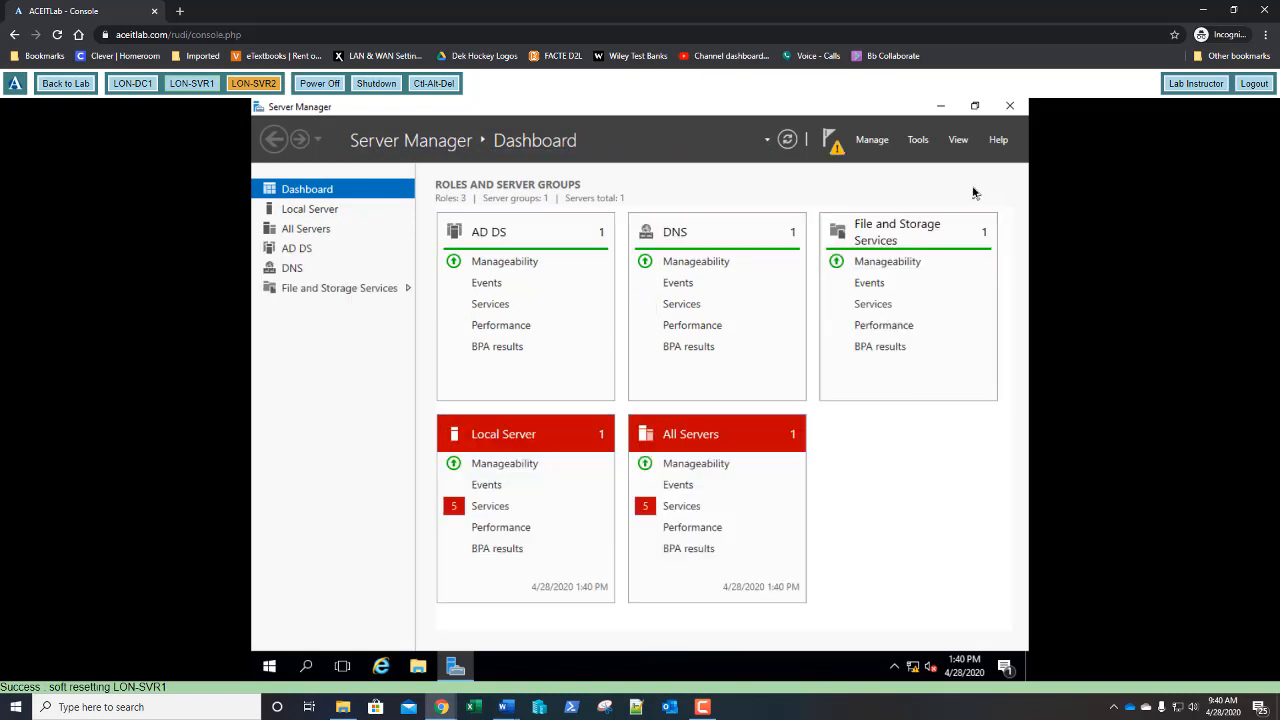
{"action": "left_click", "coordinate": [688, 511]}
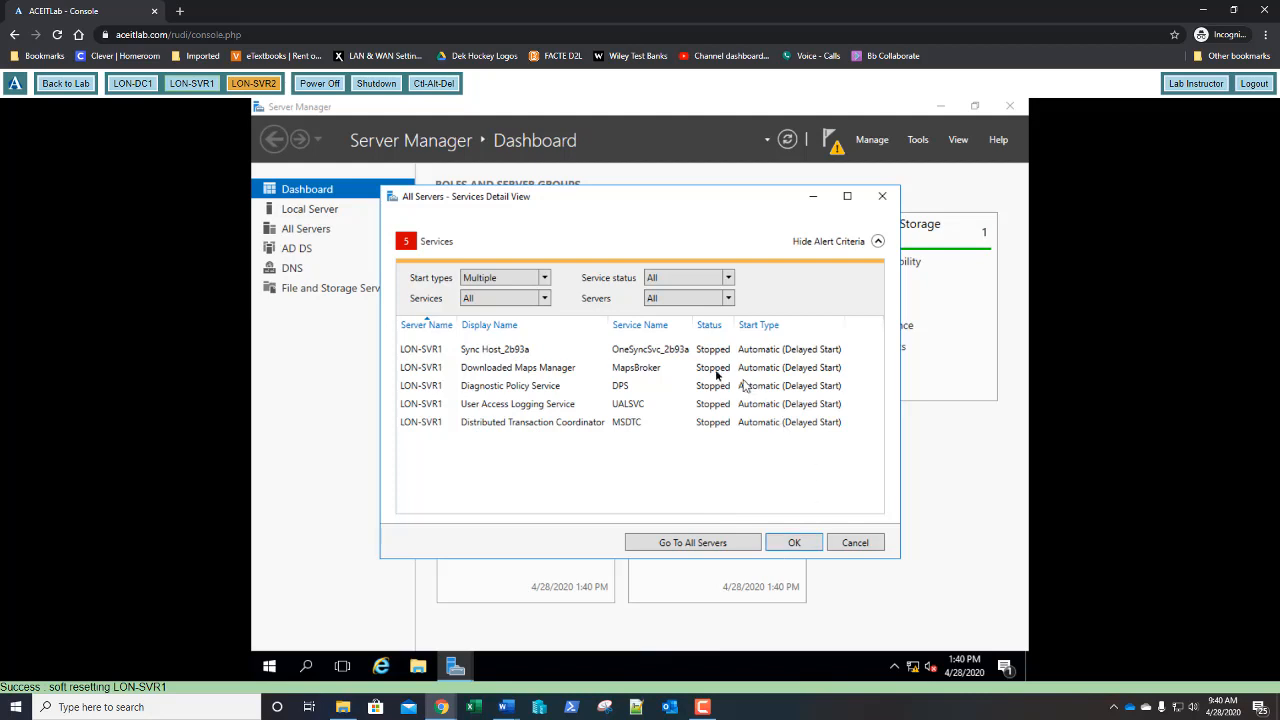
{"action": "left_click", "coordinate": [793, 547]}
- Launch DC promotion from notifications, target existing domain adatum.com, and continue to controller options
{"action": "left_click", "coordinate": [830, 145]}
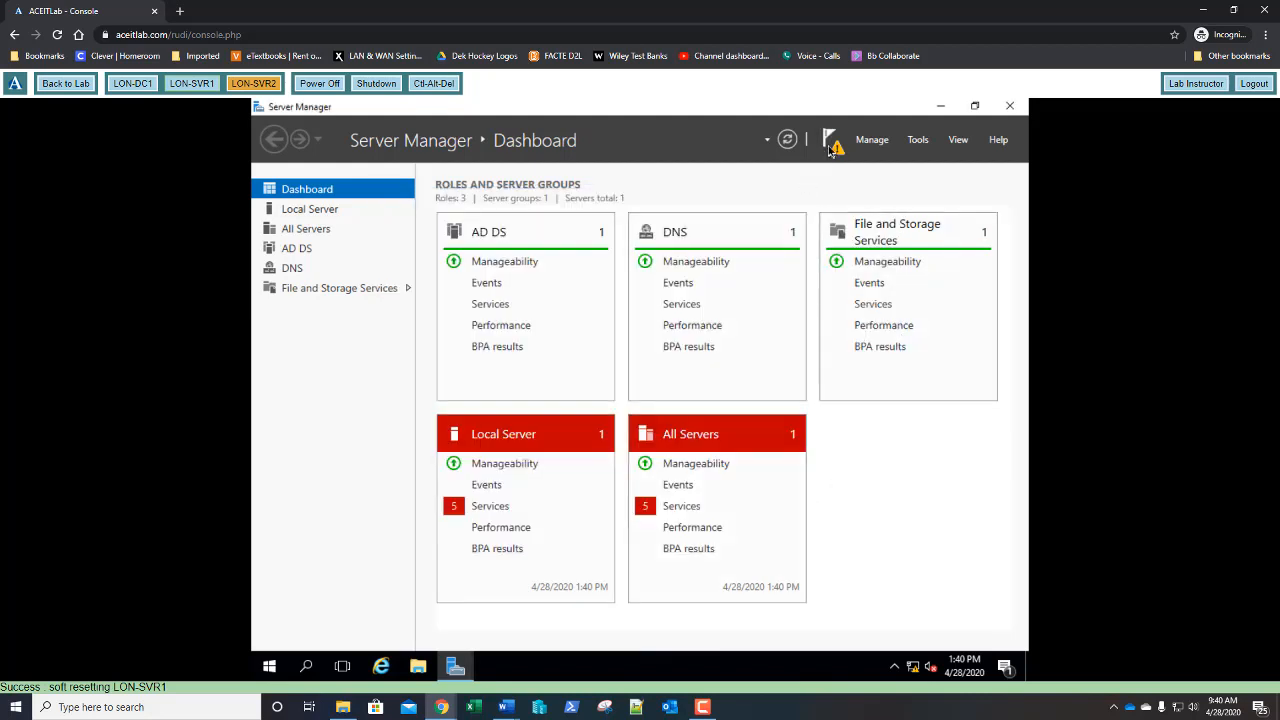
{"action": "left_click", "coordinate": [751, 234]}
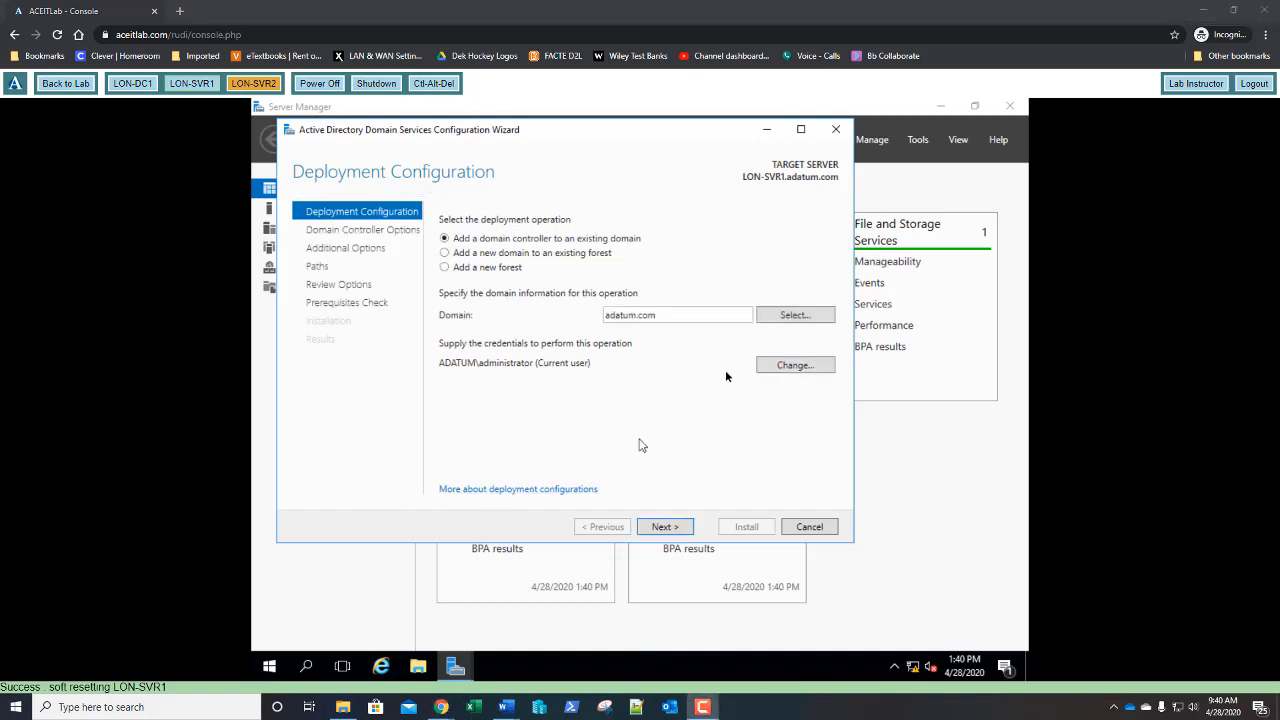
{"action": "left_click", "coordinate": [801, 316]}
{"action": "left_click", "coordinate": [361, 209]}
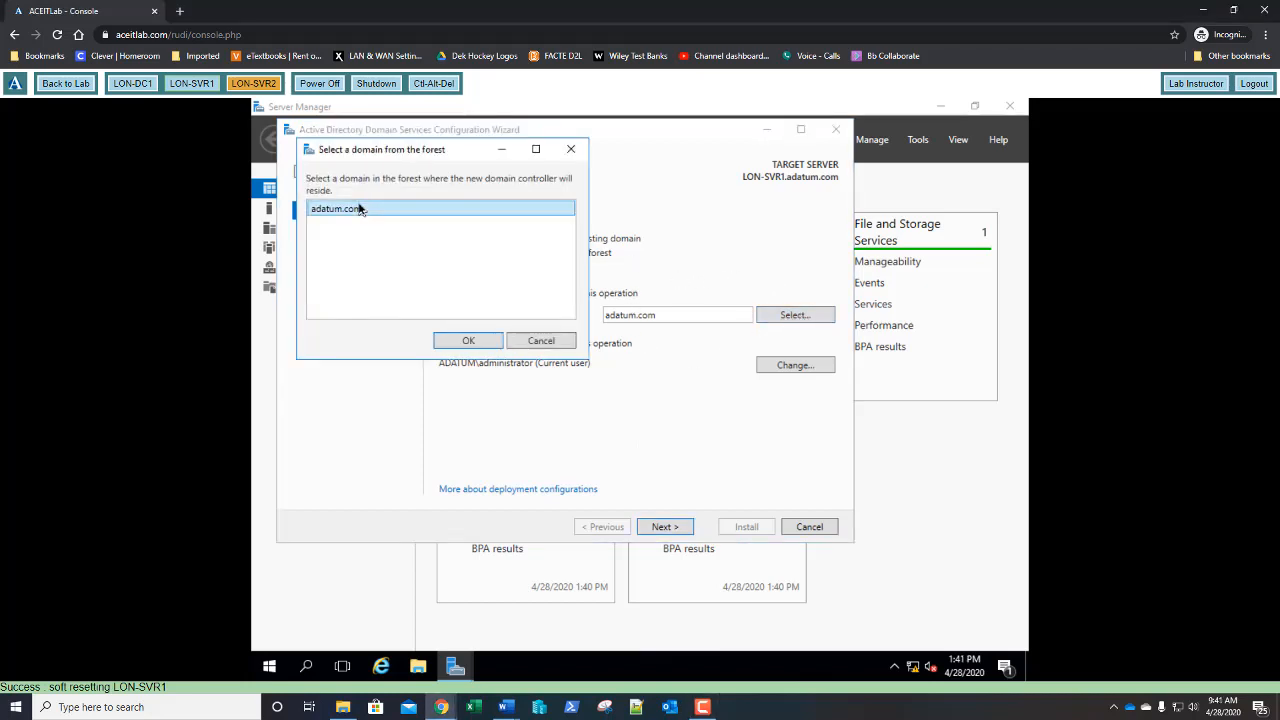
{"action": "left_click", "coordinate": [460, 340]}
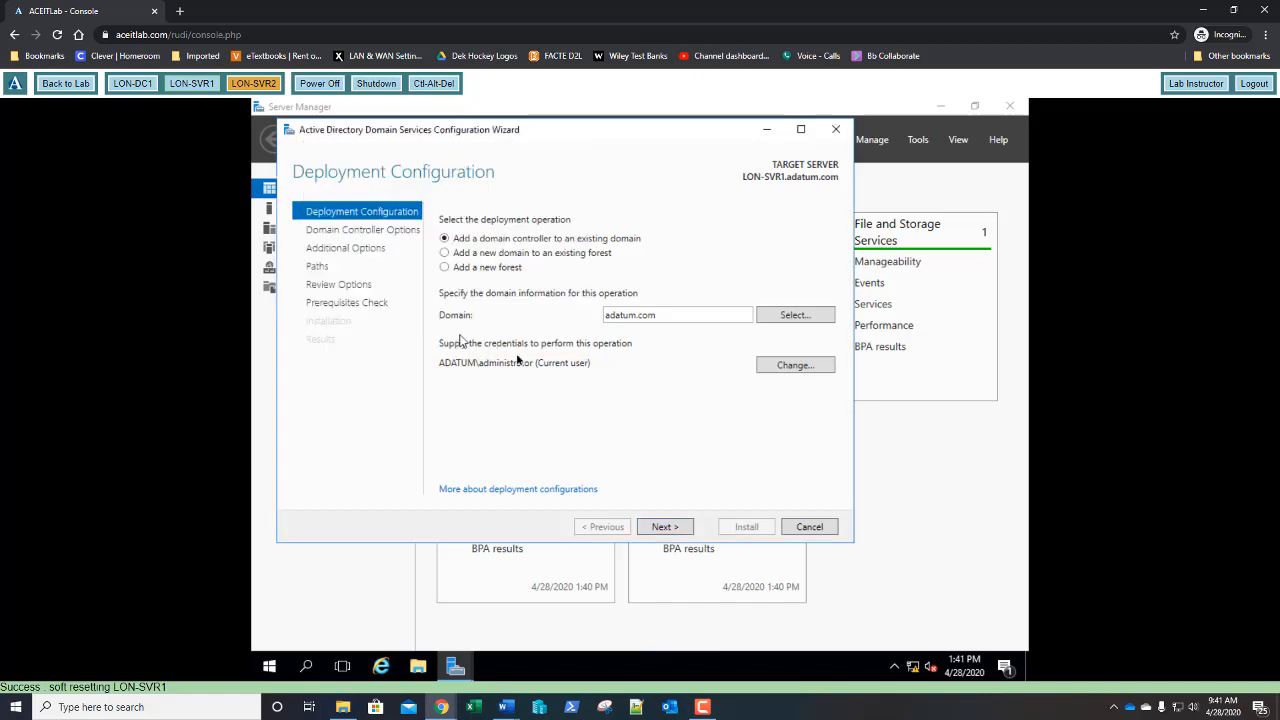
{"action": "left_click", "coordinate": [659, 526]}
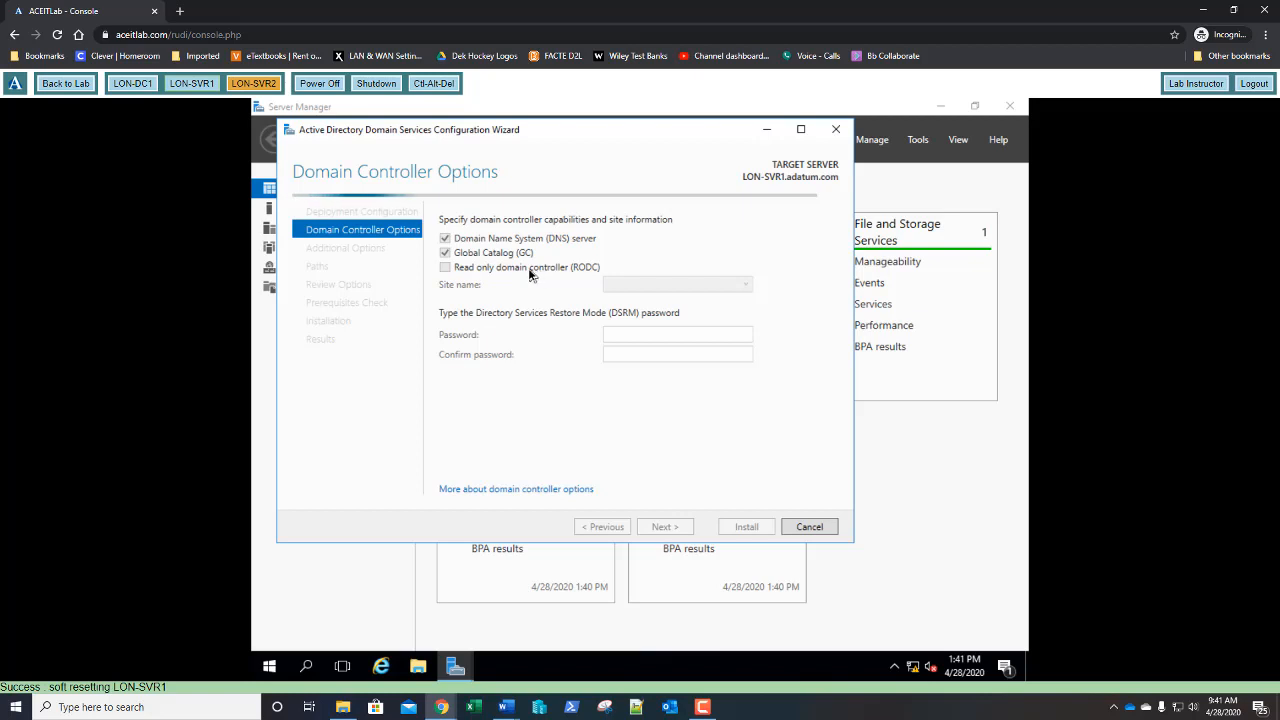
- Make LON-SVR1 a read-only domain controller and enter and confirm the DSRM password
{"action": "left_click", "coordinate": [445, 268]}
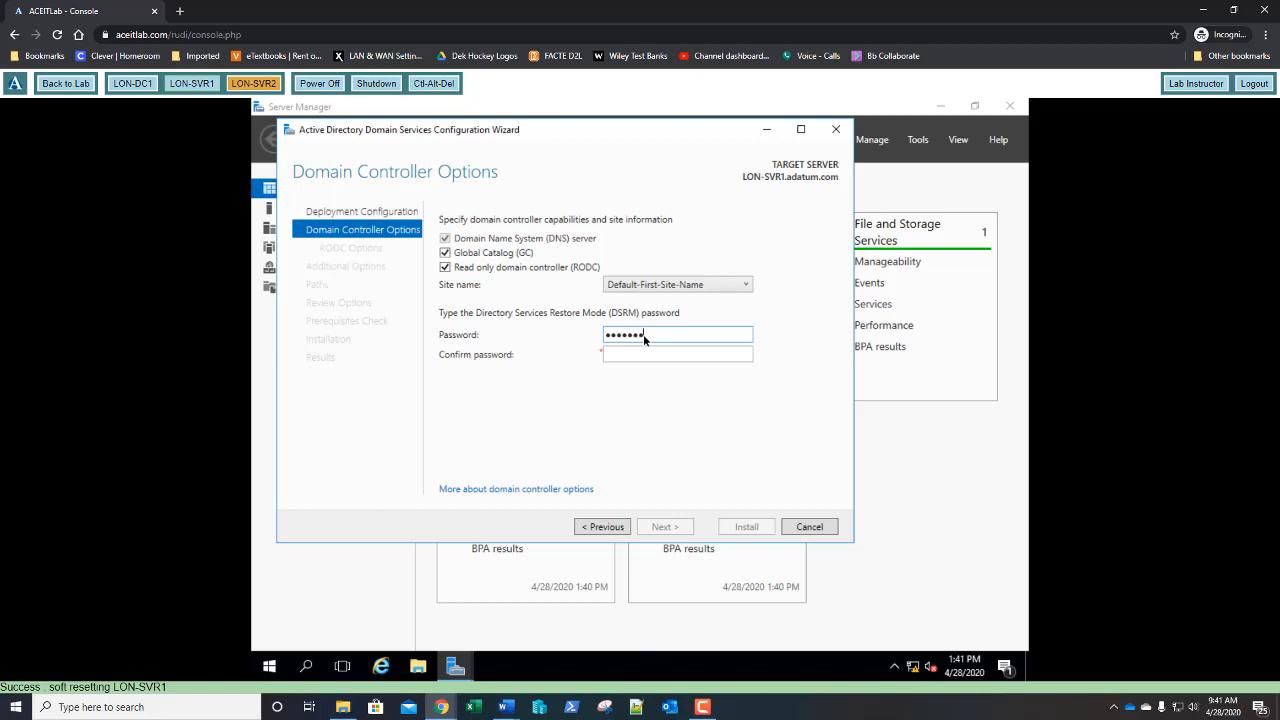
{"action": "type", "text": "d"}
{"action": "key", "text": "Tab"}
{"action": "type", "text": "Pa55w.rd"}
{"action": "key", "text": "Return"}
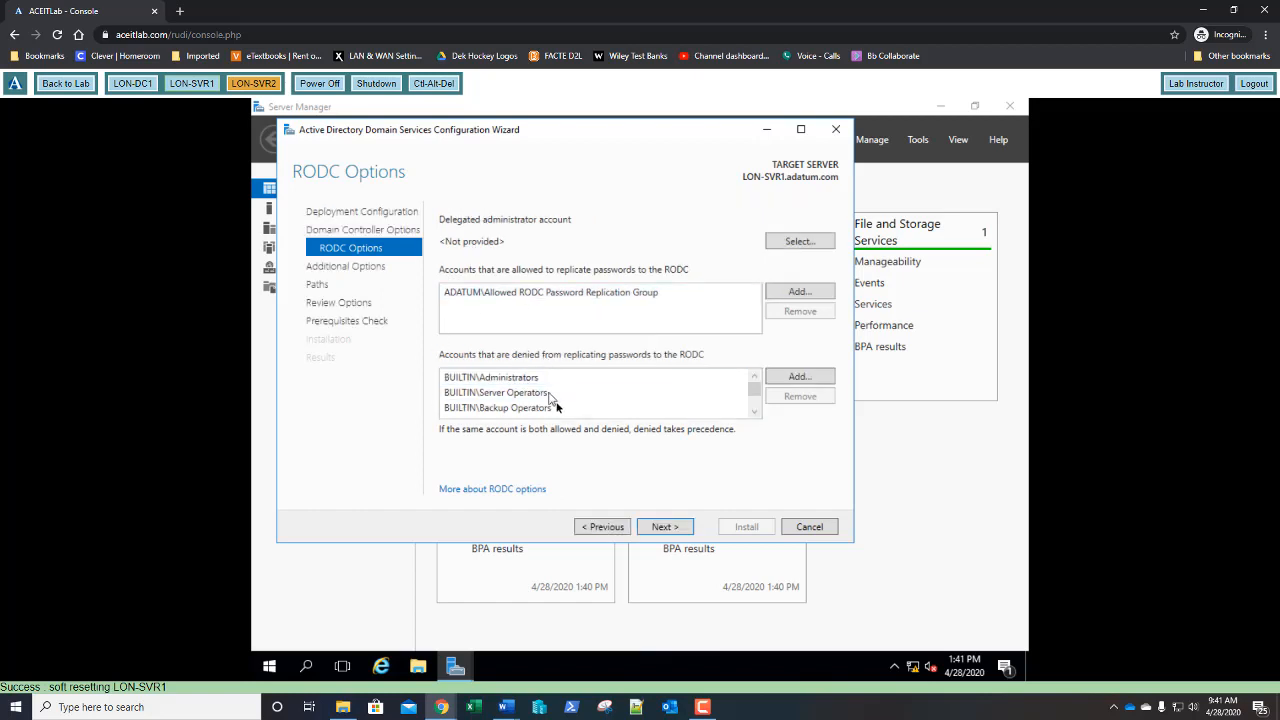
- Set BUILTIN\Account Operators as delegated administrator and advance to Additional Options
{"action": "left_click", "coordinate": [797, 243]}
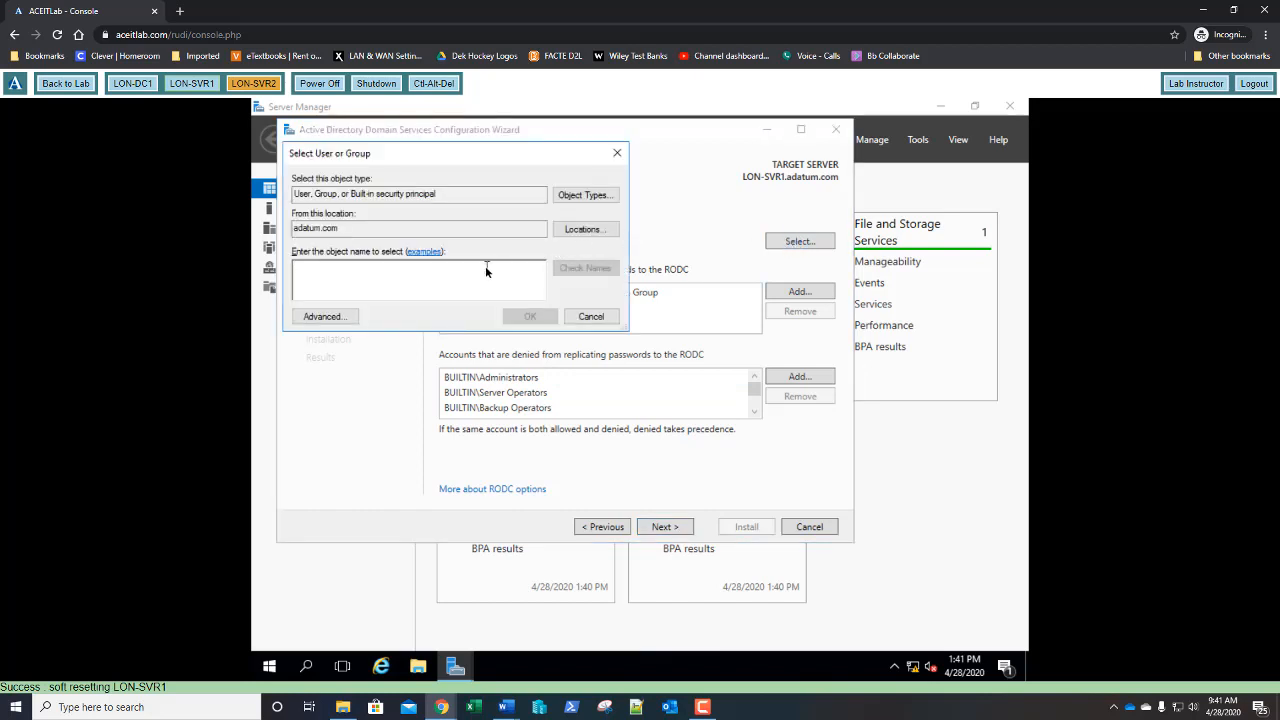
{"action": "type", "text": "account o"}
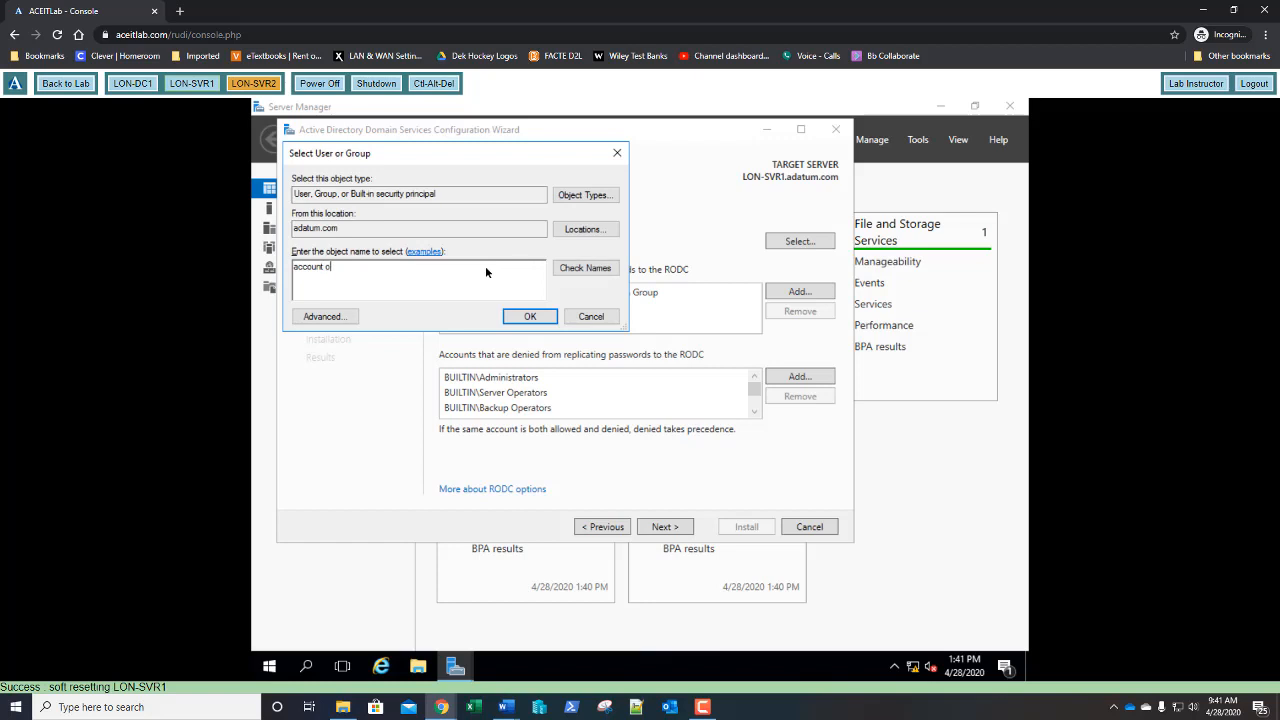
{"action": "type", "text": "perators"}
{"action": "left_click", "coordinate": [572, 266]}
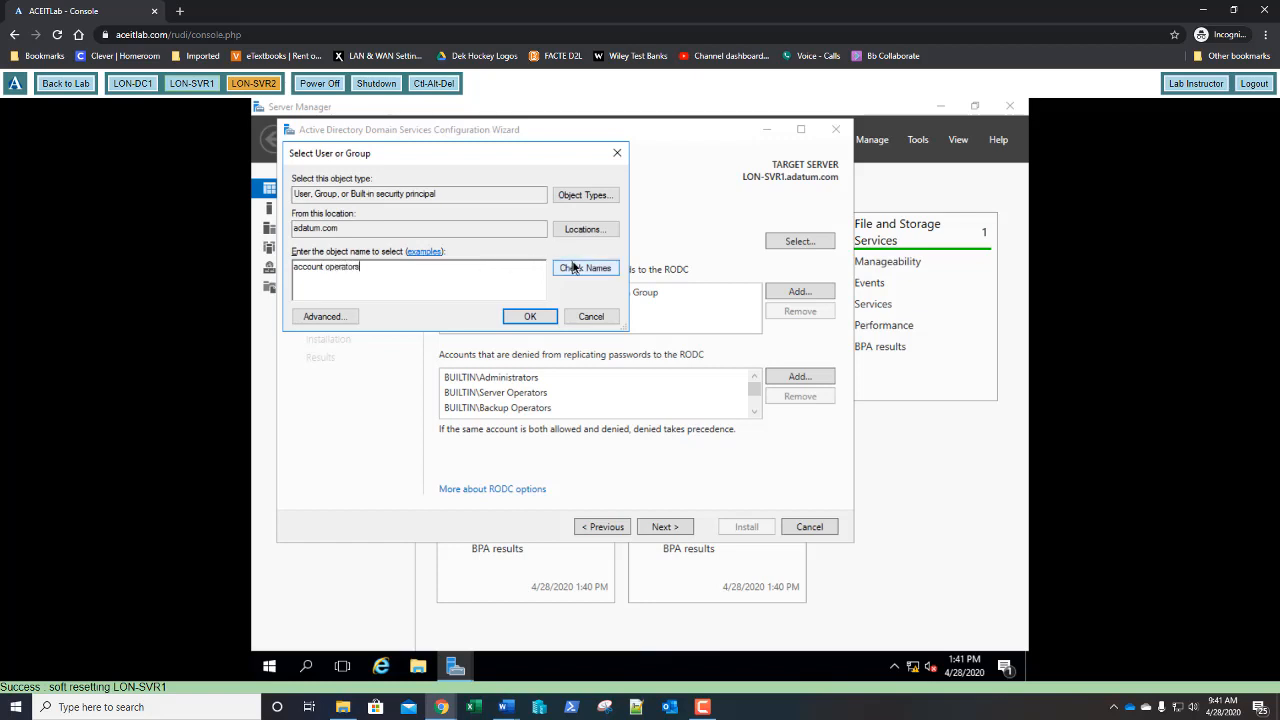
{"action": "left_click", "coordinate": [529, 316]}
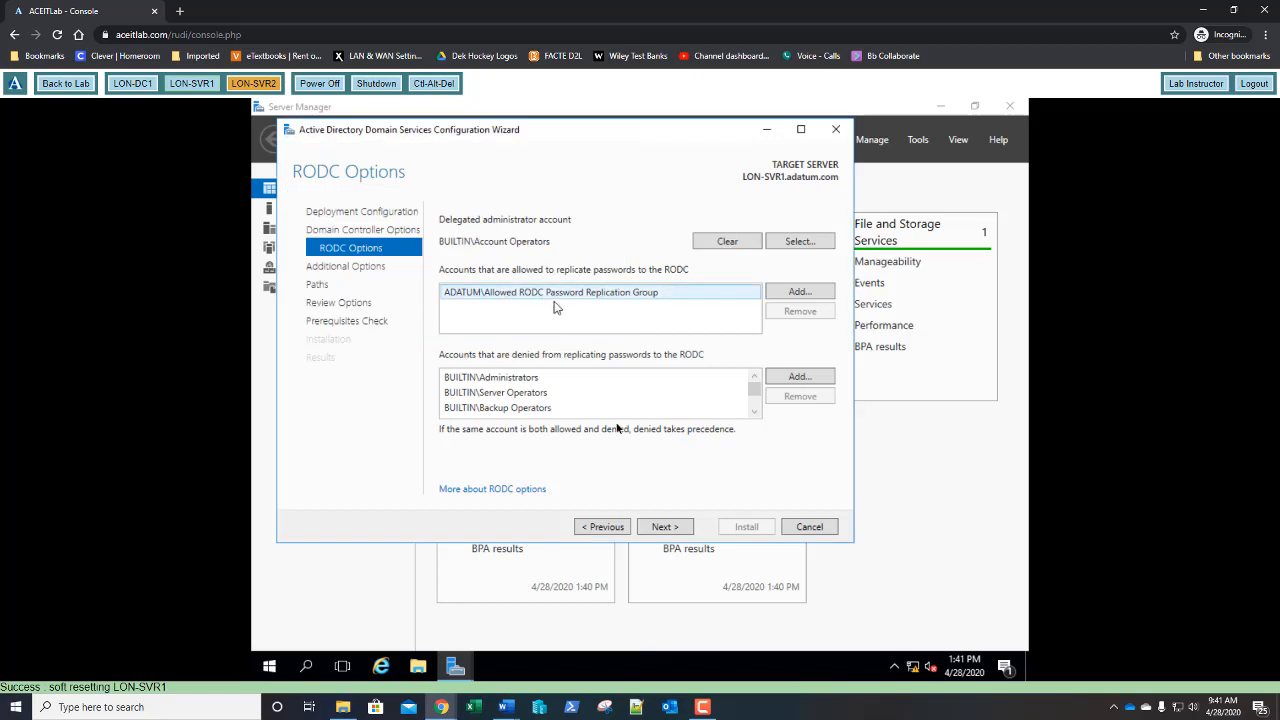
{"action": "left_click", "coordinate": [665, 527]}
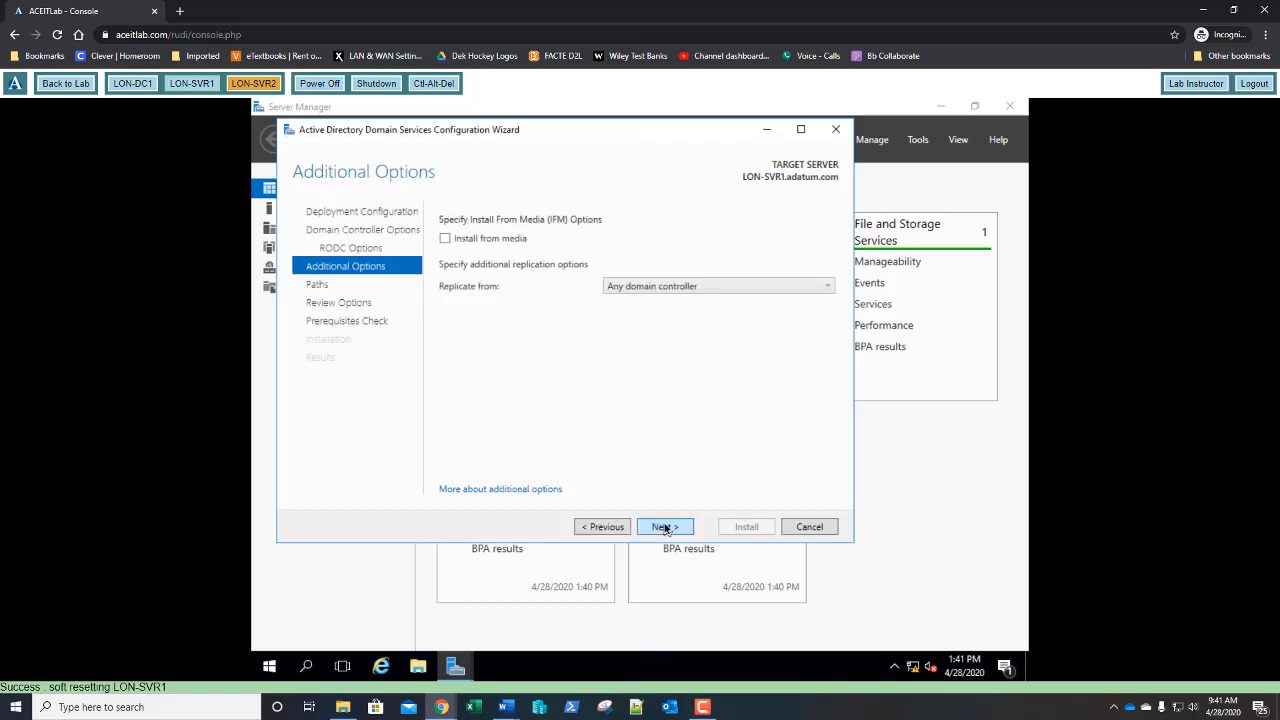
- Keep the default replication options and database/SYSVOL paths, then install LON-SVR1 as a domain controller
{"action": "left_click", "coordinate": [665, 527]}
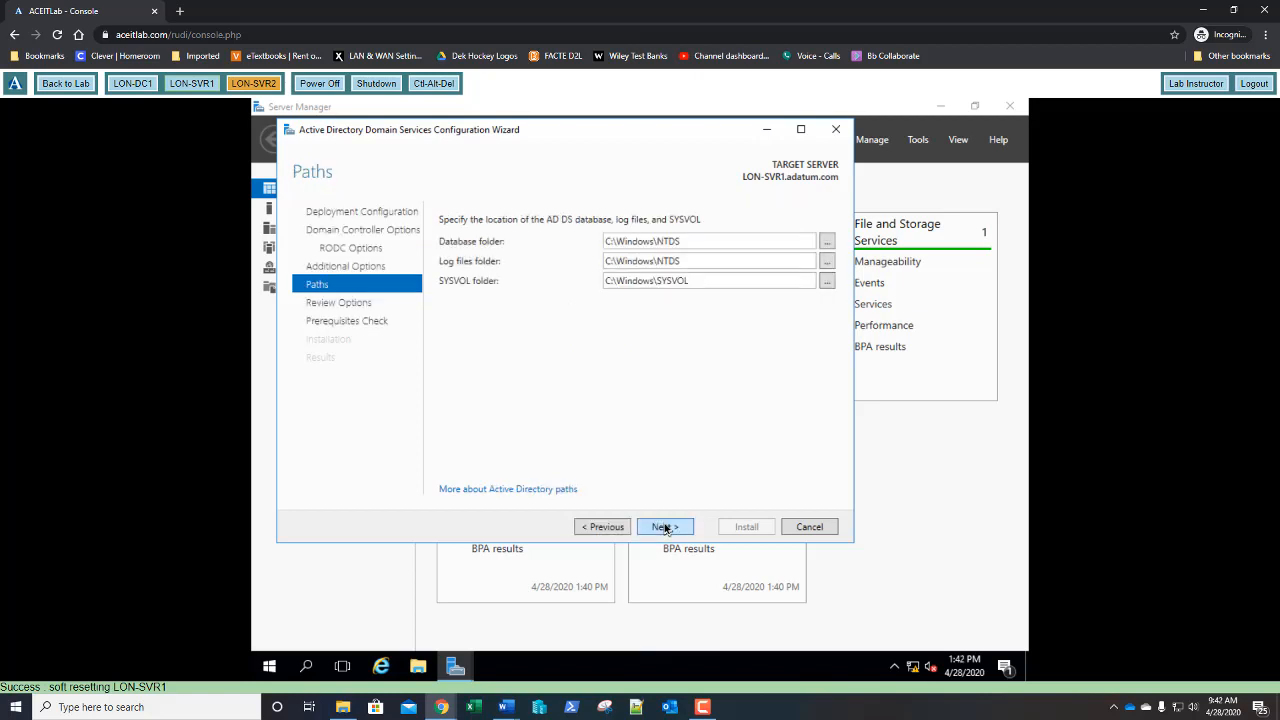
{"action": "left_click", "coordinate": [665, 527]}
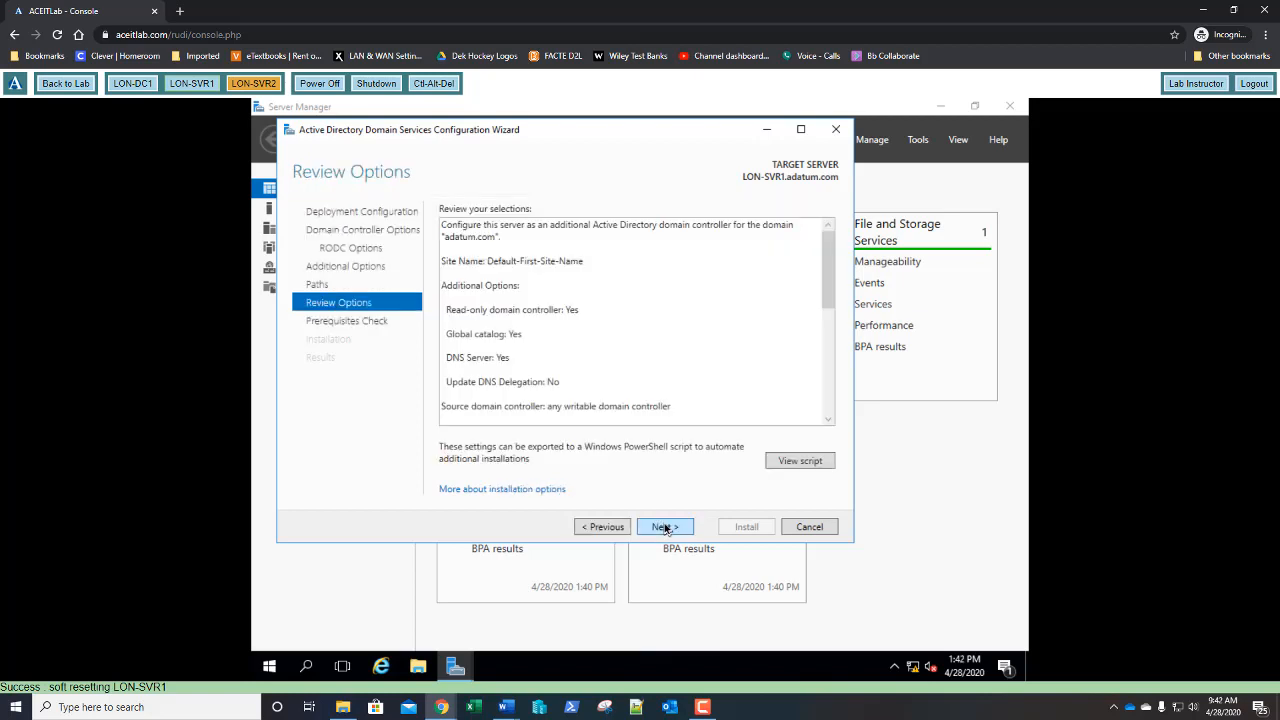
{"action": "left_click", "coordinate": [665, 527]}
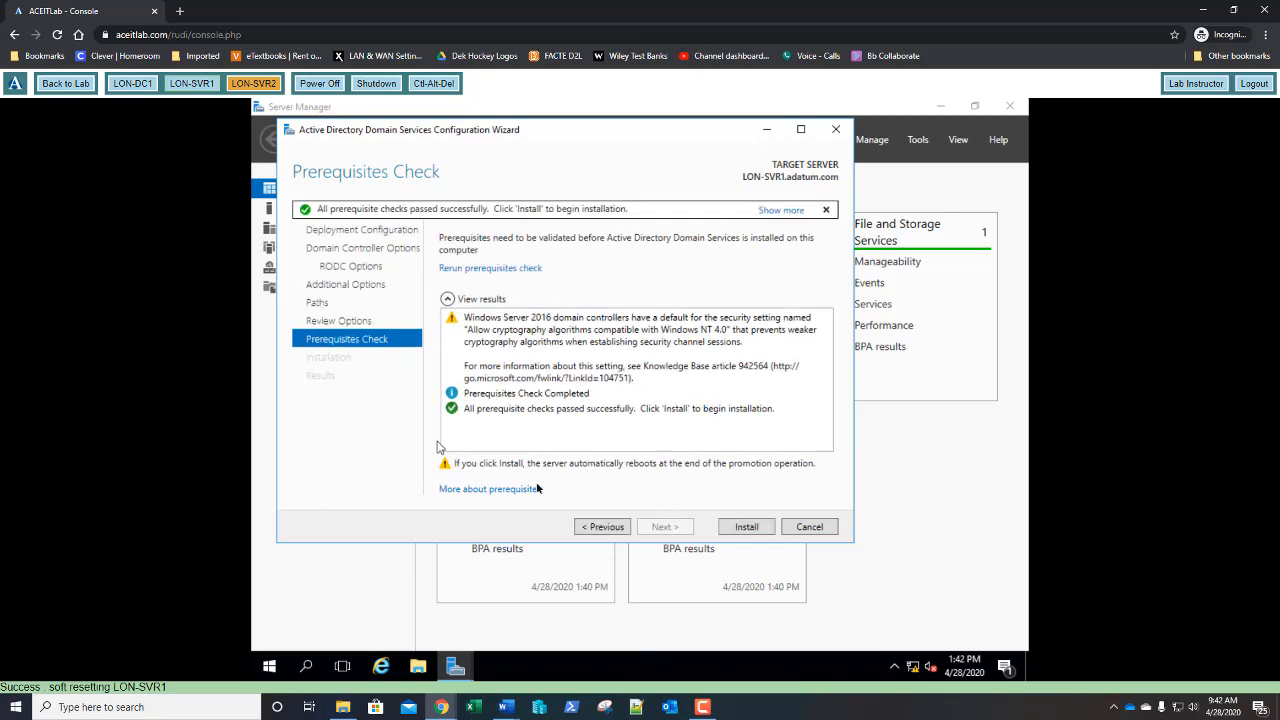
{"action": "left_click", "coordinate": [748, 527]}
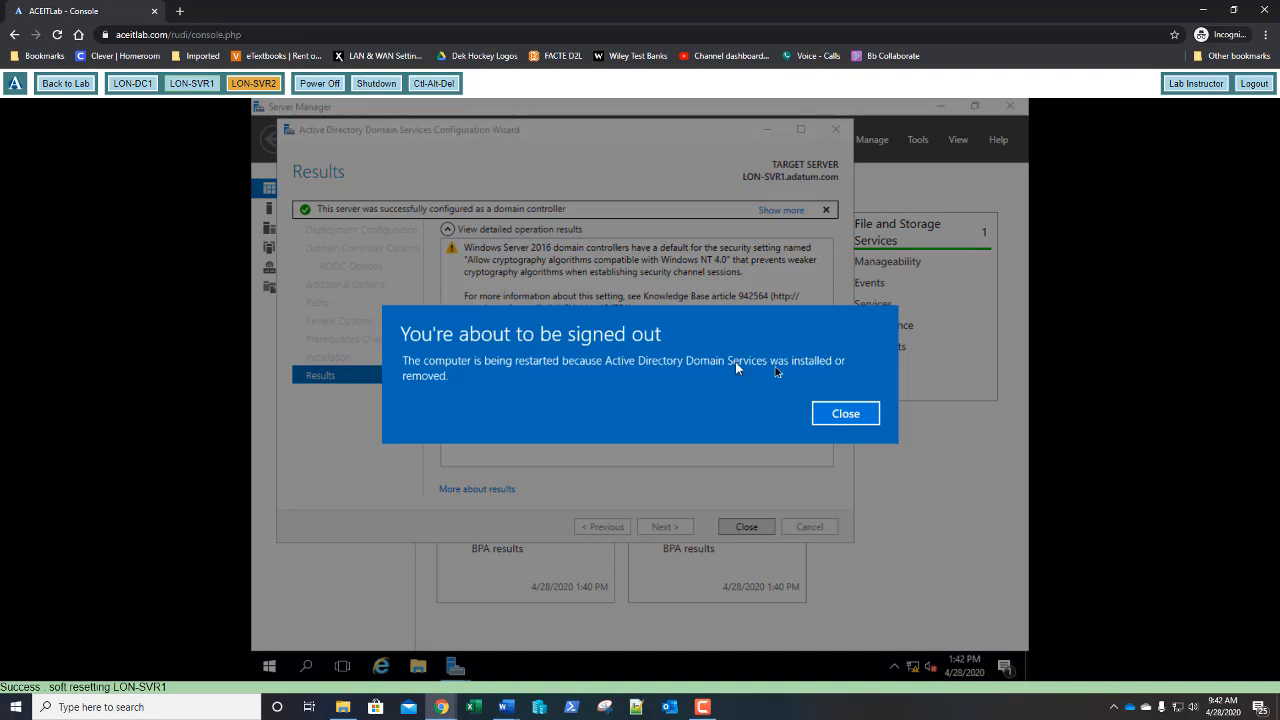
- After LON-SVR1 reboots, sign back in with the administrator password
{"action": "left_click", "coordinate": [845, 414]}
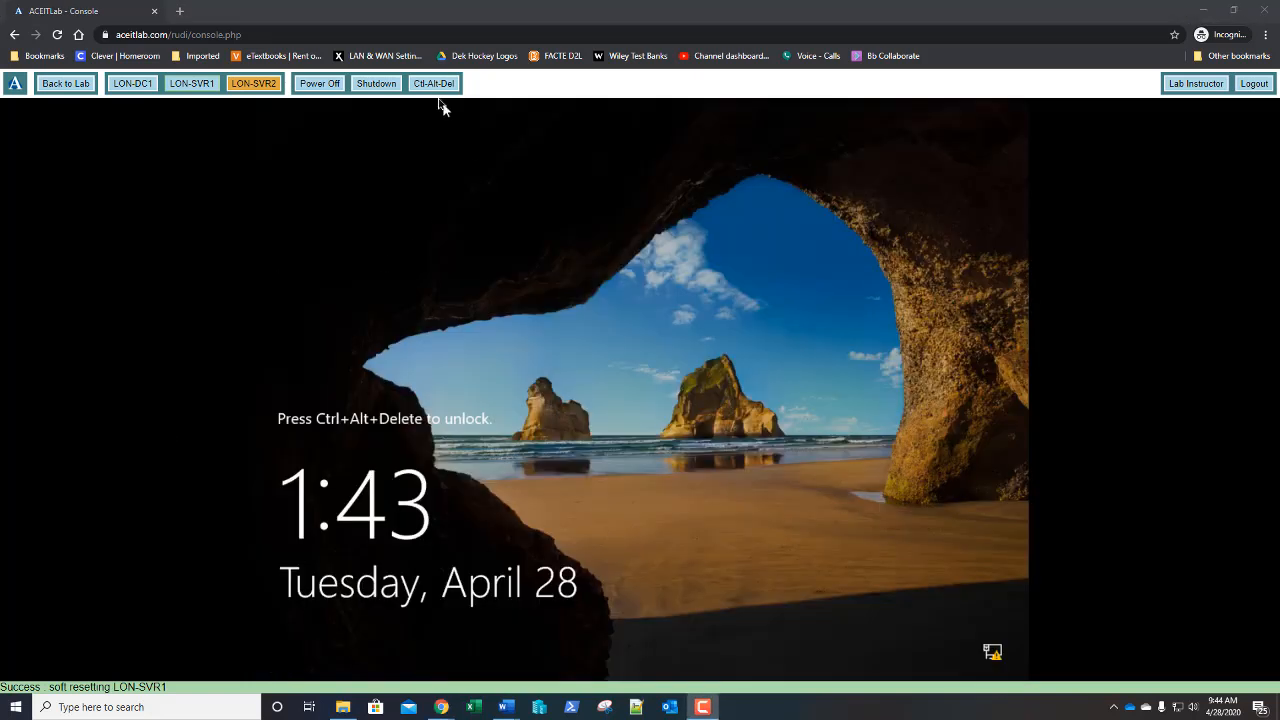
{"action": "left_click", "coordinate": [438, 87]}
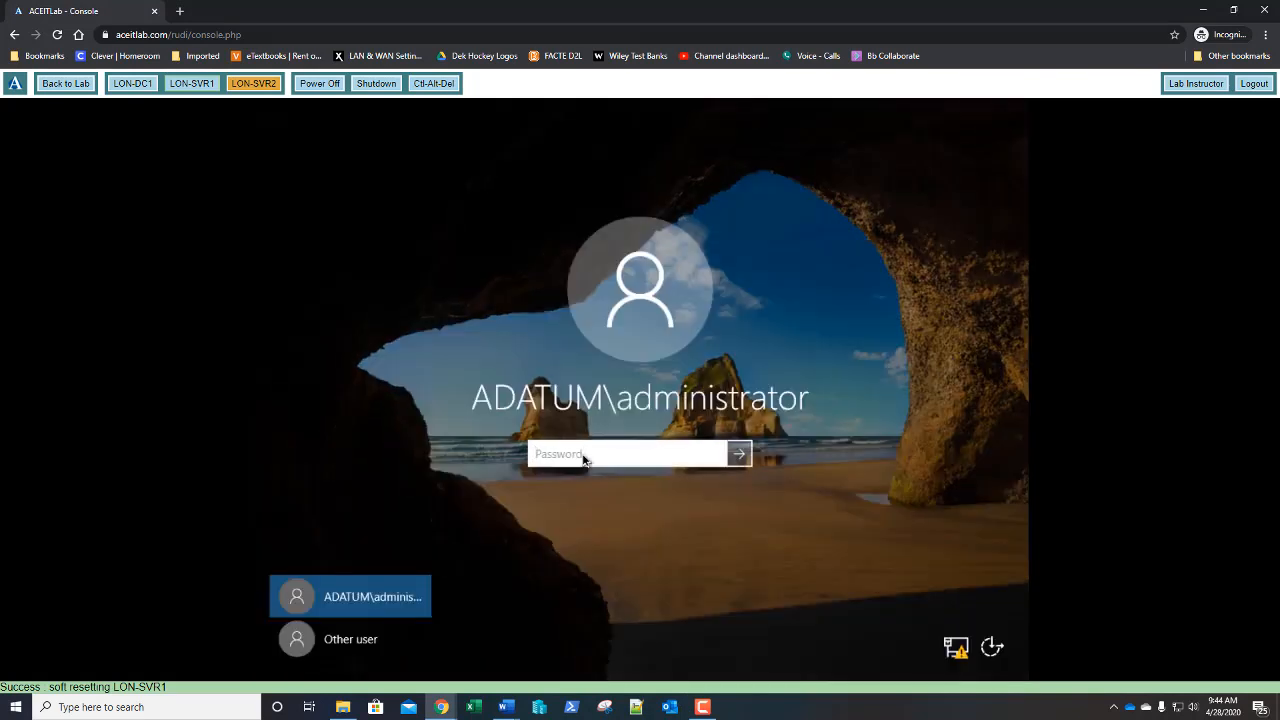
{"action": "type", "text": "Pa$$w0rd"}
{"action": "key", "text": "Return"}
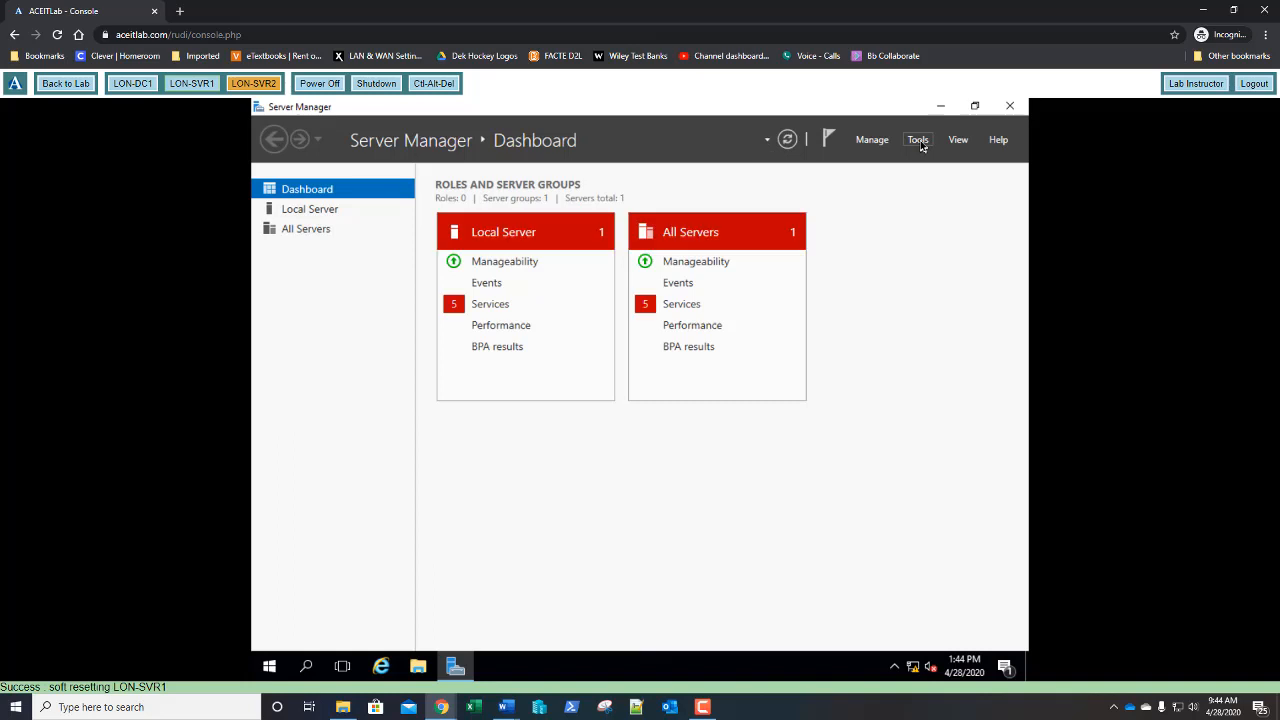
- Open Active Directory Users and Computers and show adatum.com's Domain Controllers container
{"action": "left_click", "coordinate": [918, 140]}
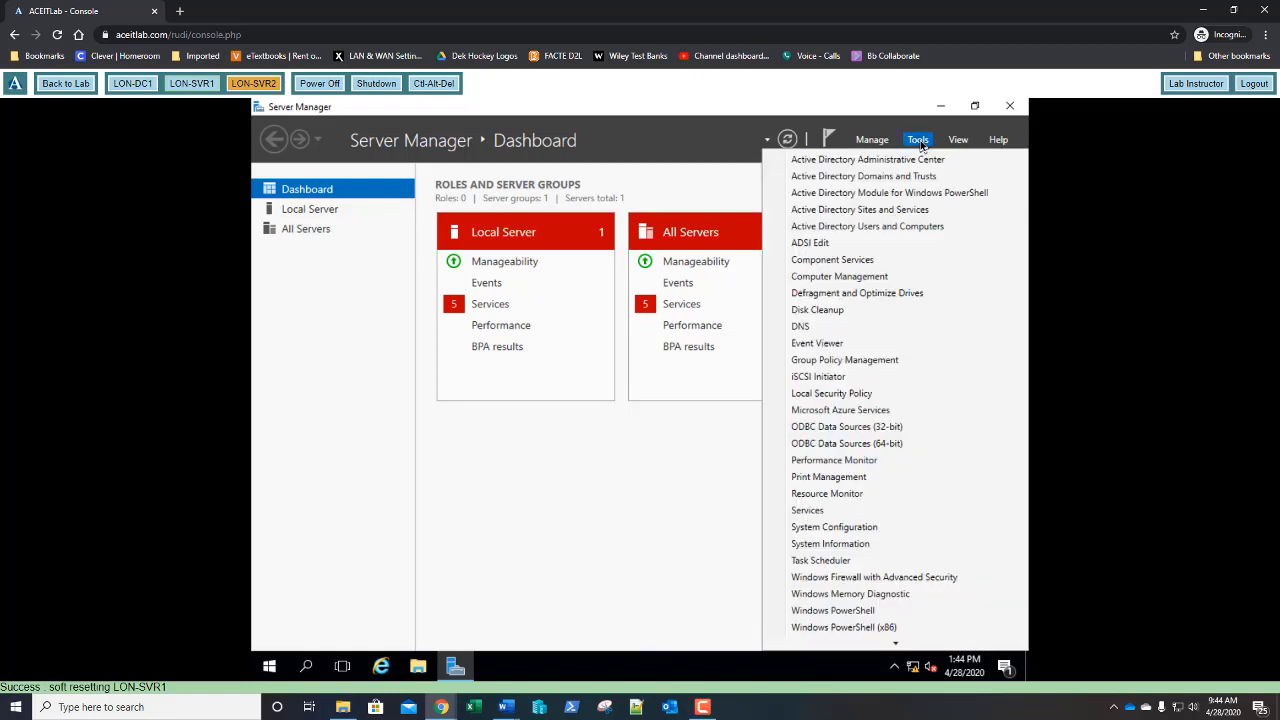
{"action": "left_click", "coordinate": [884, 228]}
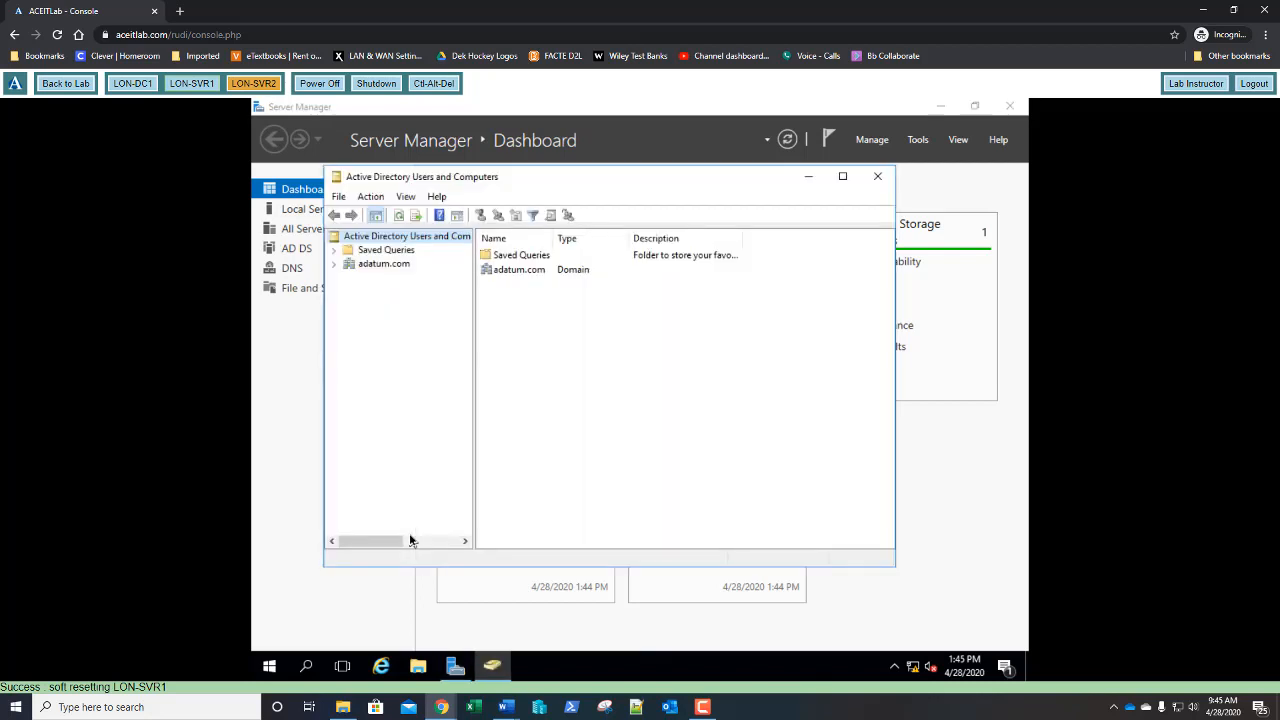
{"action": "left_click", "coordinate": [335, 264]}
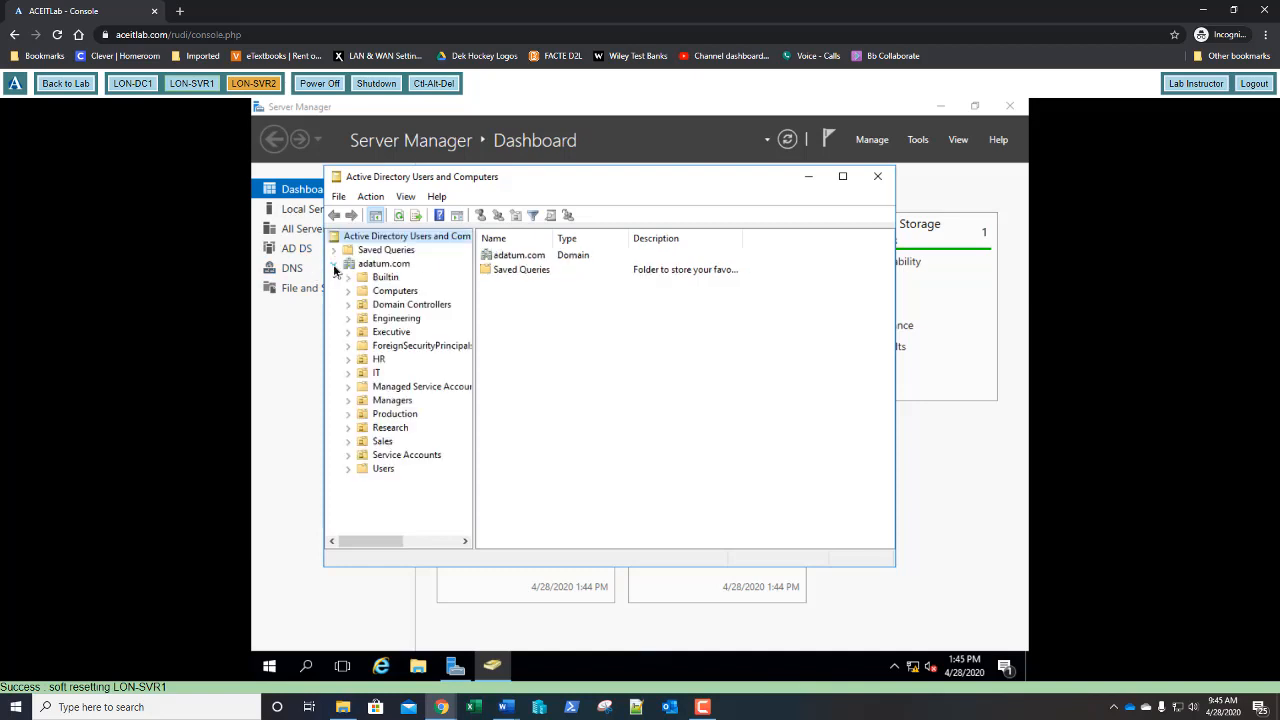
{"action": "left_click", "coordinate": [390, 306]}
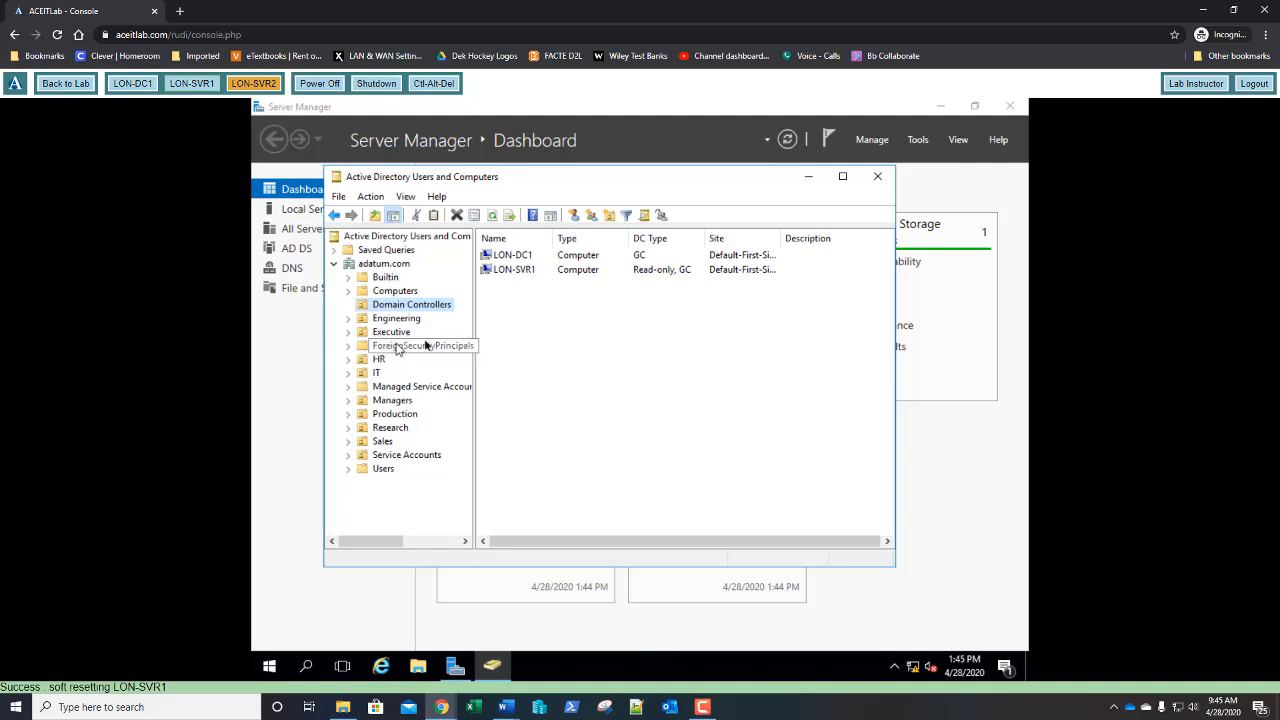
- Open LON-SVR1's properties on the Password Replication Policy page
{"action": "right_click", "coordinate": [505, 272]}
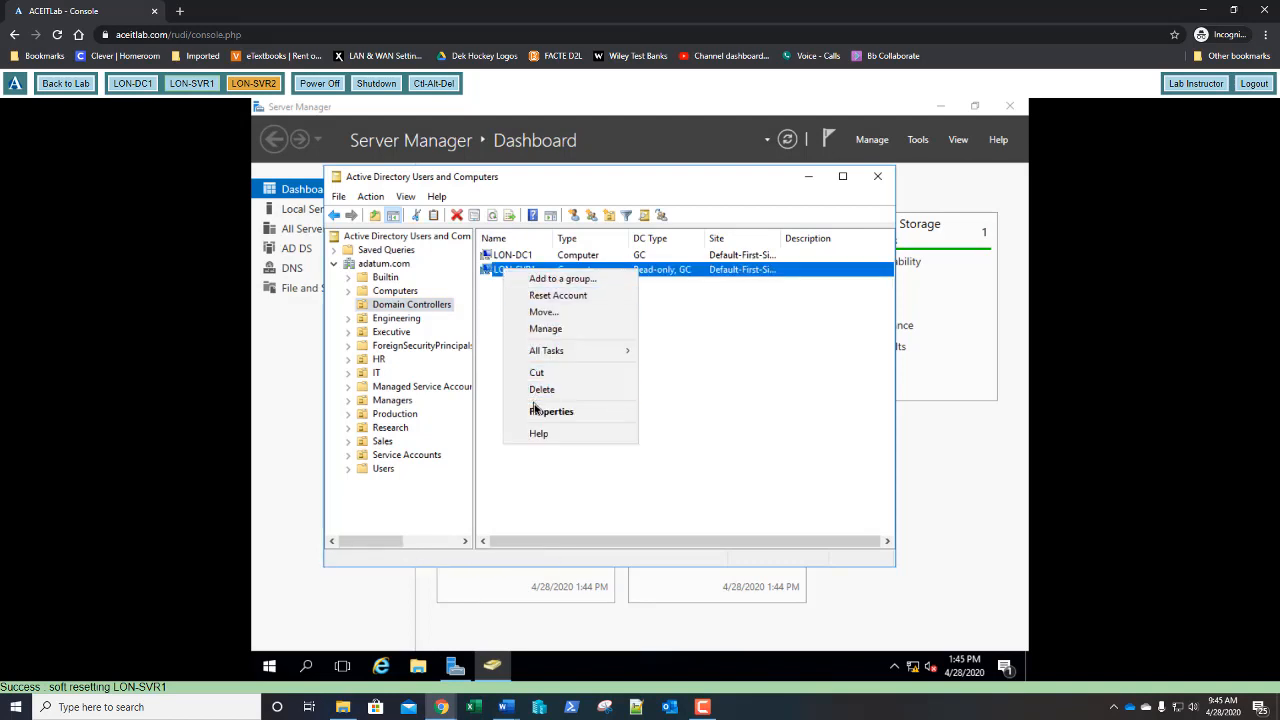
{"action": "left_click", "coordinate": [537, 412]}
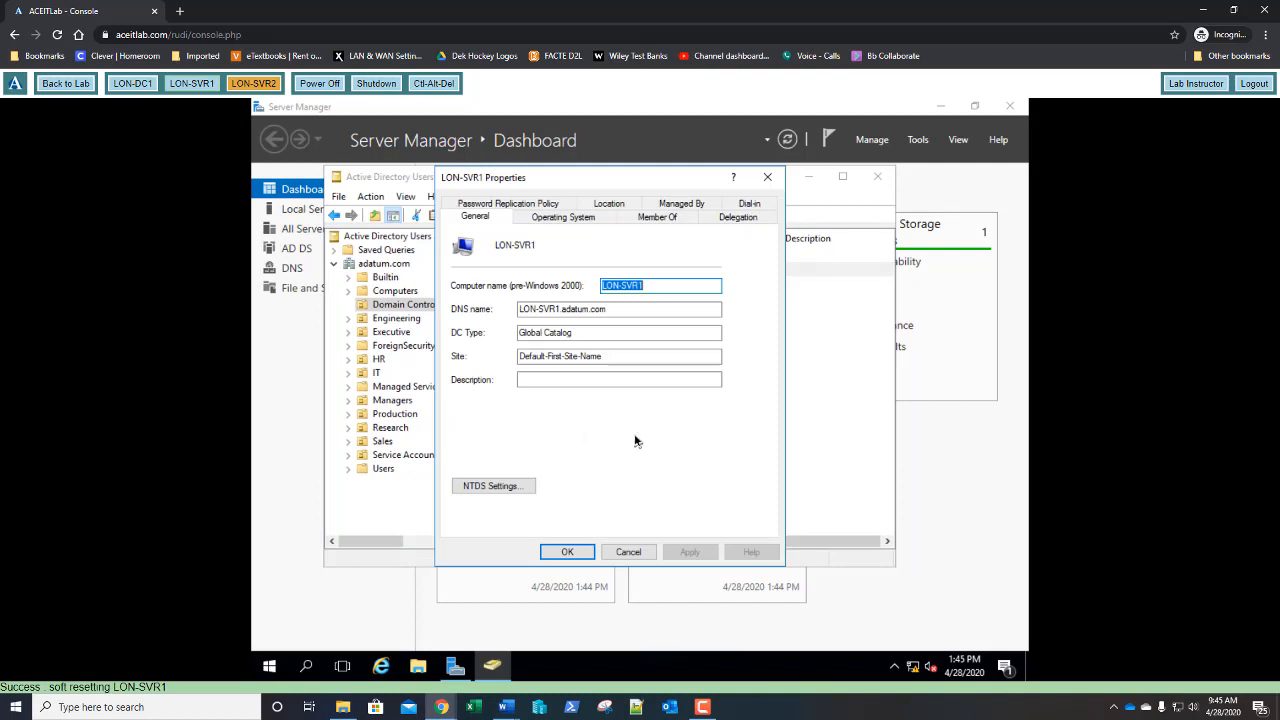
{"action": "left_click", "coordinate": [507, 205]}
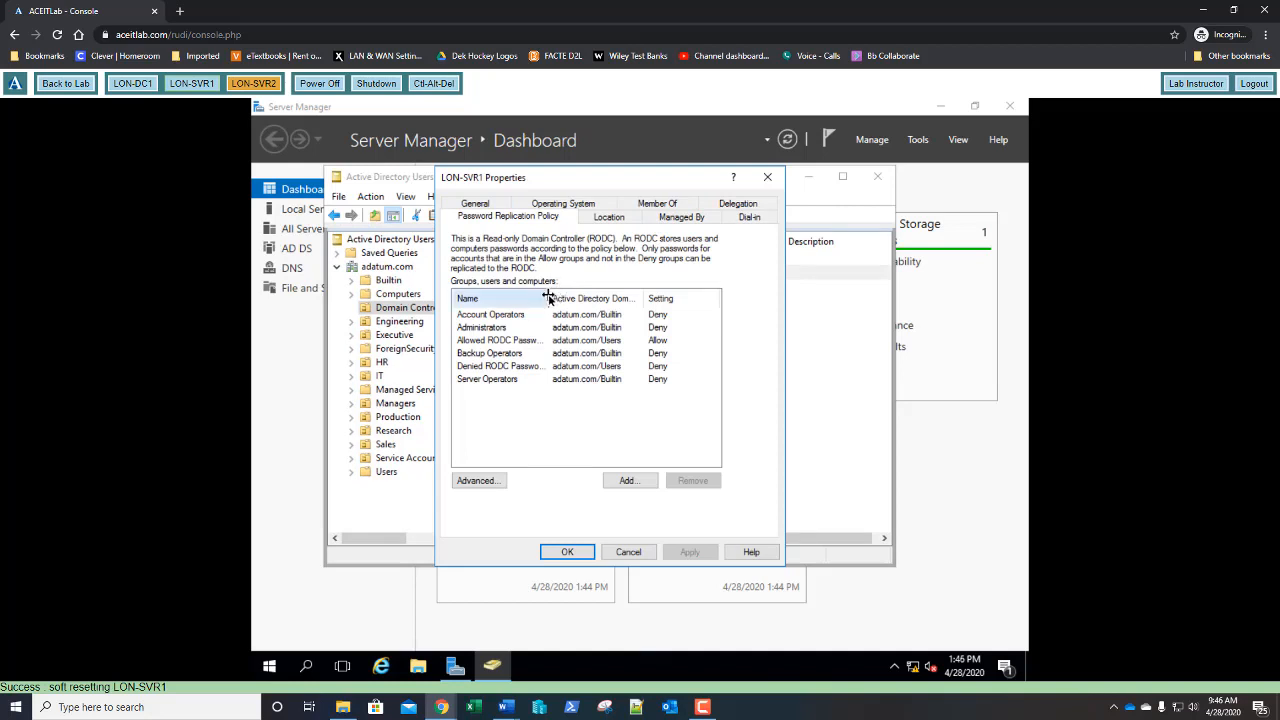
- Resize the policy list columns and open the Allowed RODC Password Replication Group
{"action": "left_click_drag", "start_coordinate": [548, 297], "coordinate": [571, 298]}
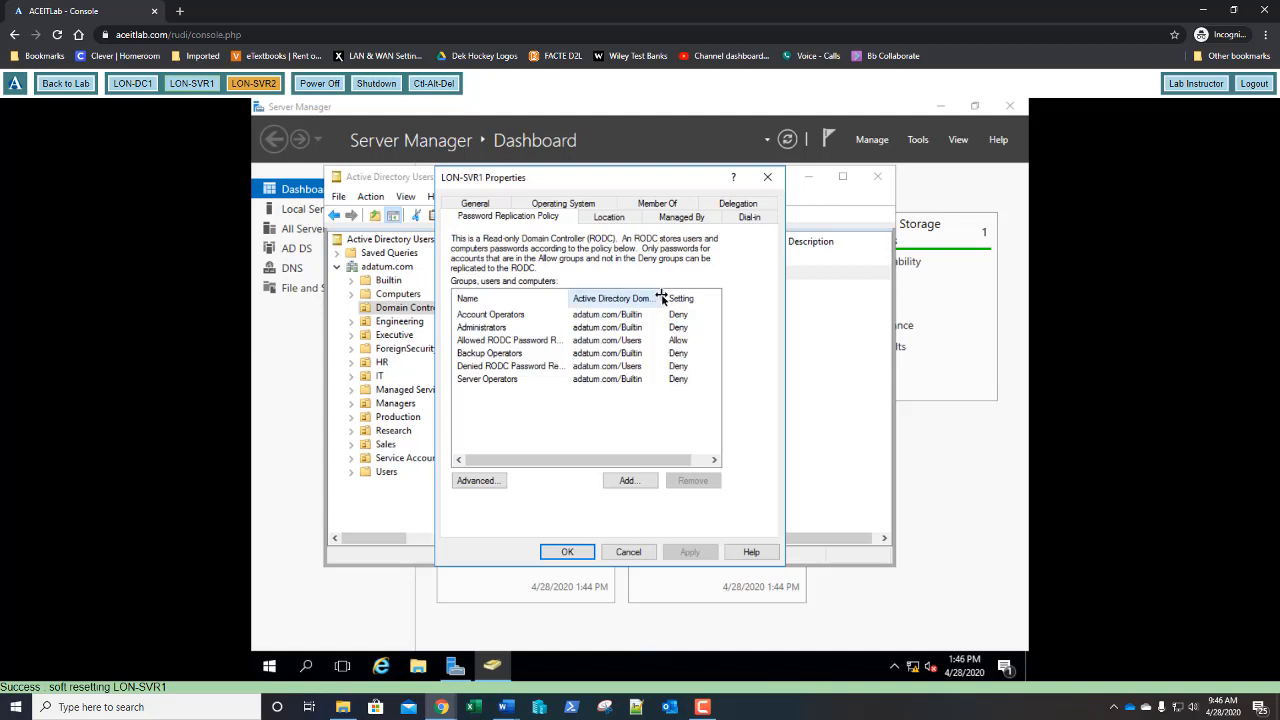
{"action": "left_click_drag", "start_coordinate": [662, 298], "coordinate": [590, 303]}
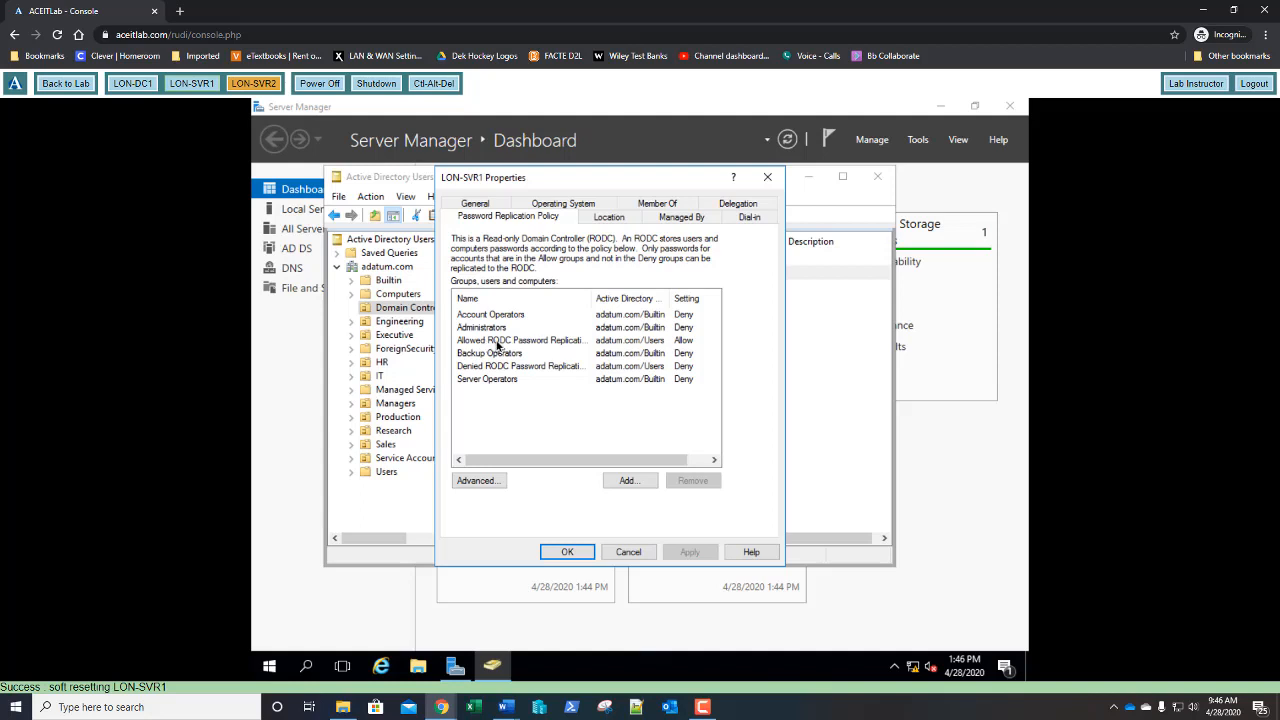
{"action": "double_click", "coordinate": [497, 345]}
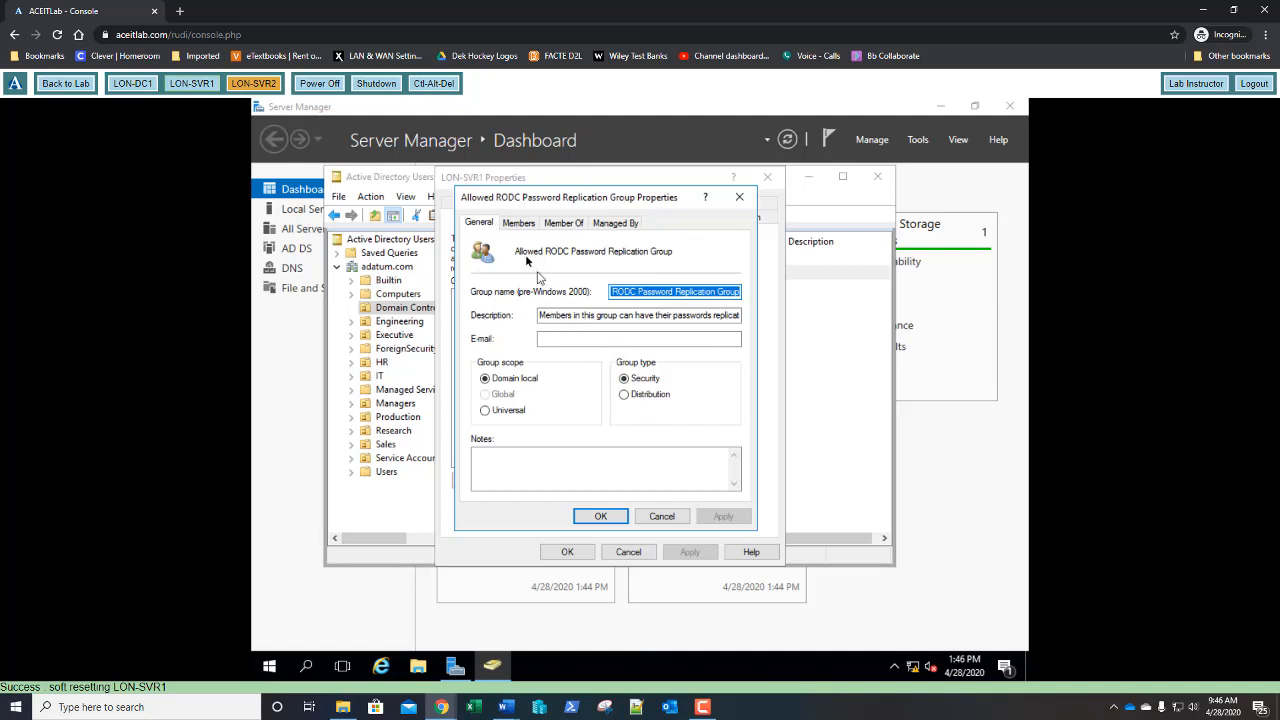
- Start adding a group member, with Computers included in the object types
{"action": "left_click", "coordinate": [517, 224]}
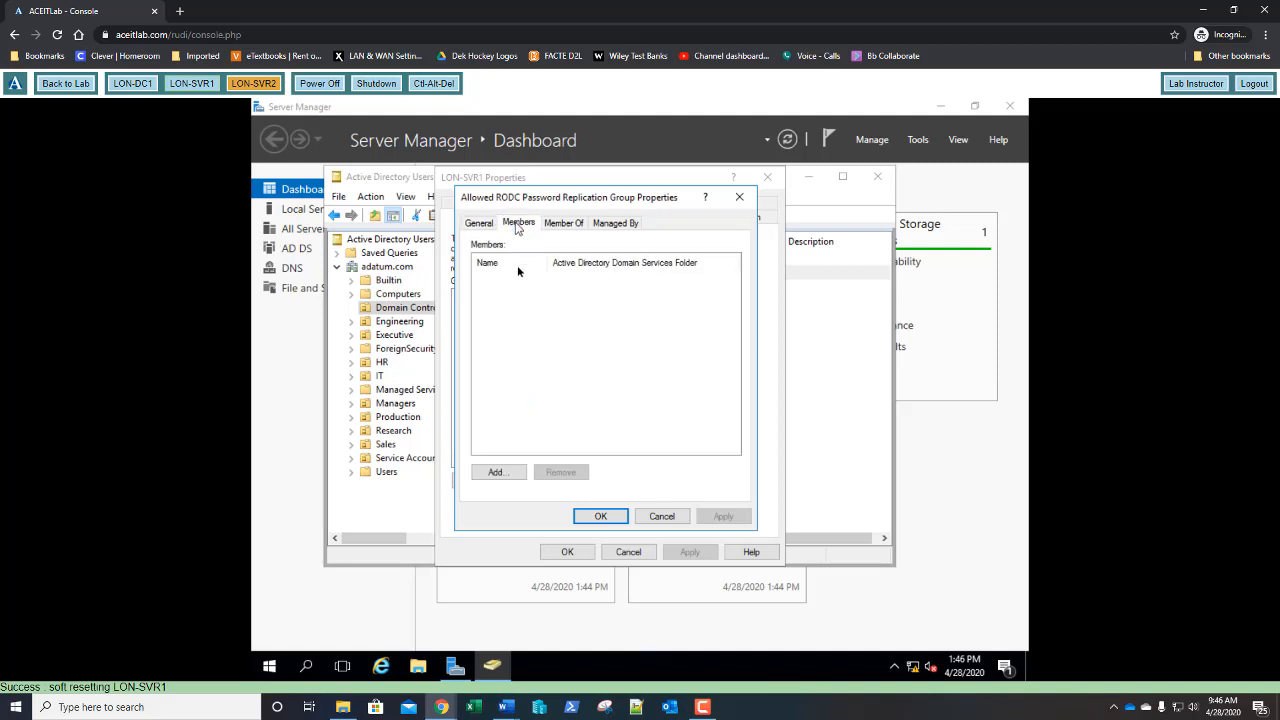
{"action": "left_click", "coordinate": [497, 472]}
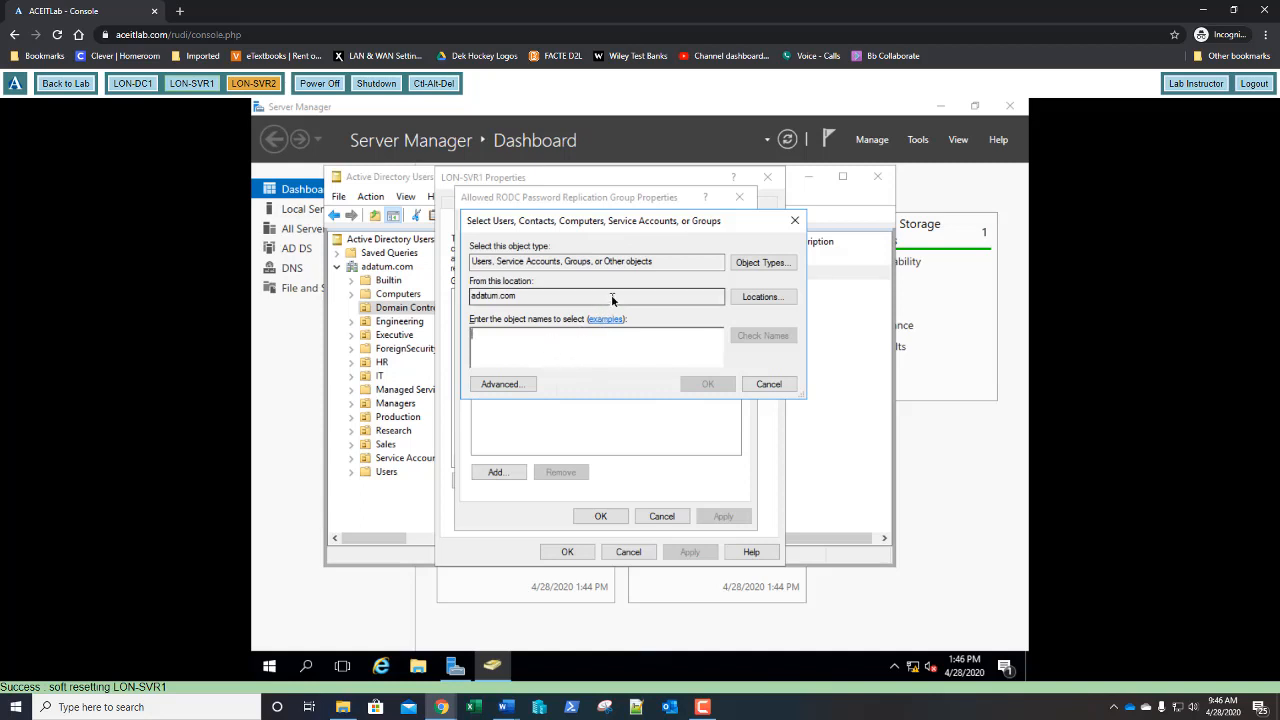
{"action": "left_click", "coordinate": [748, 265]}
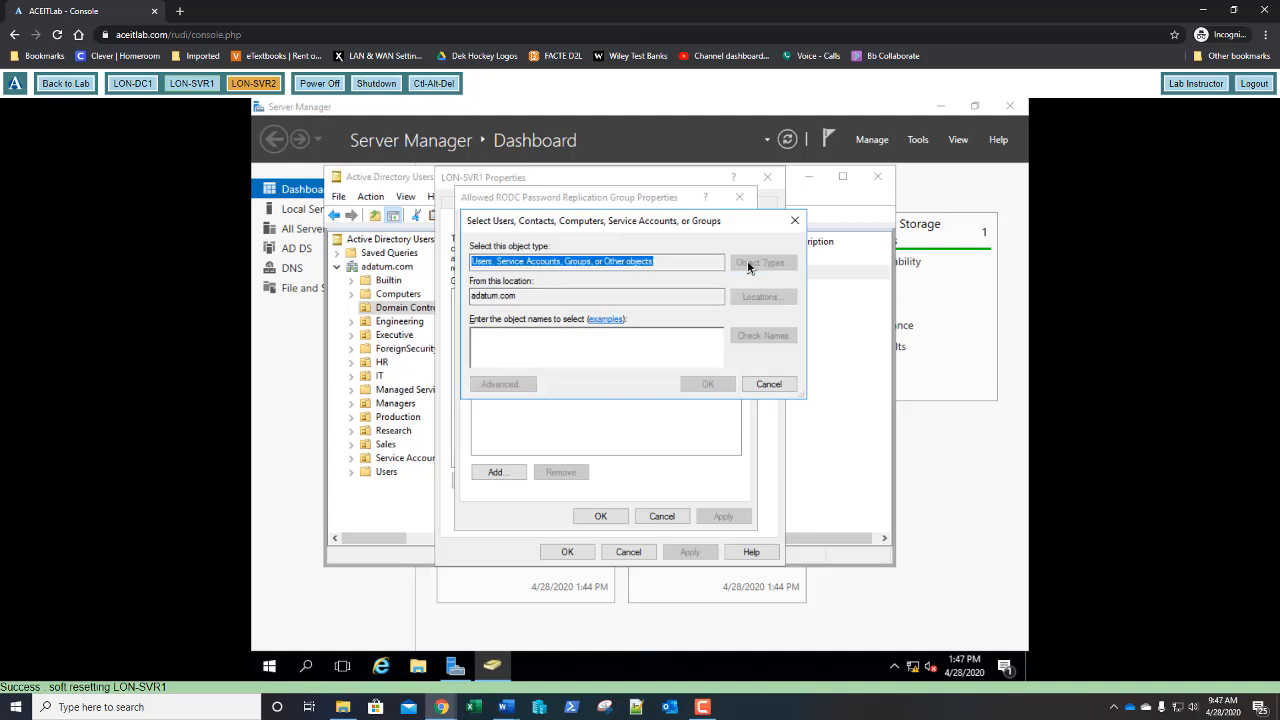
{"action": "left_click", "coordinate": [486, 349]}
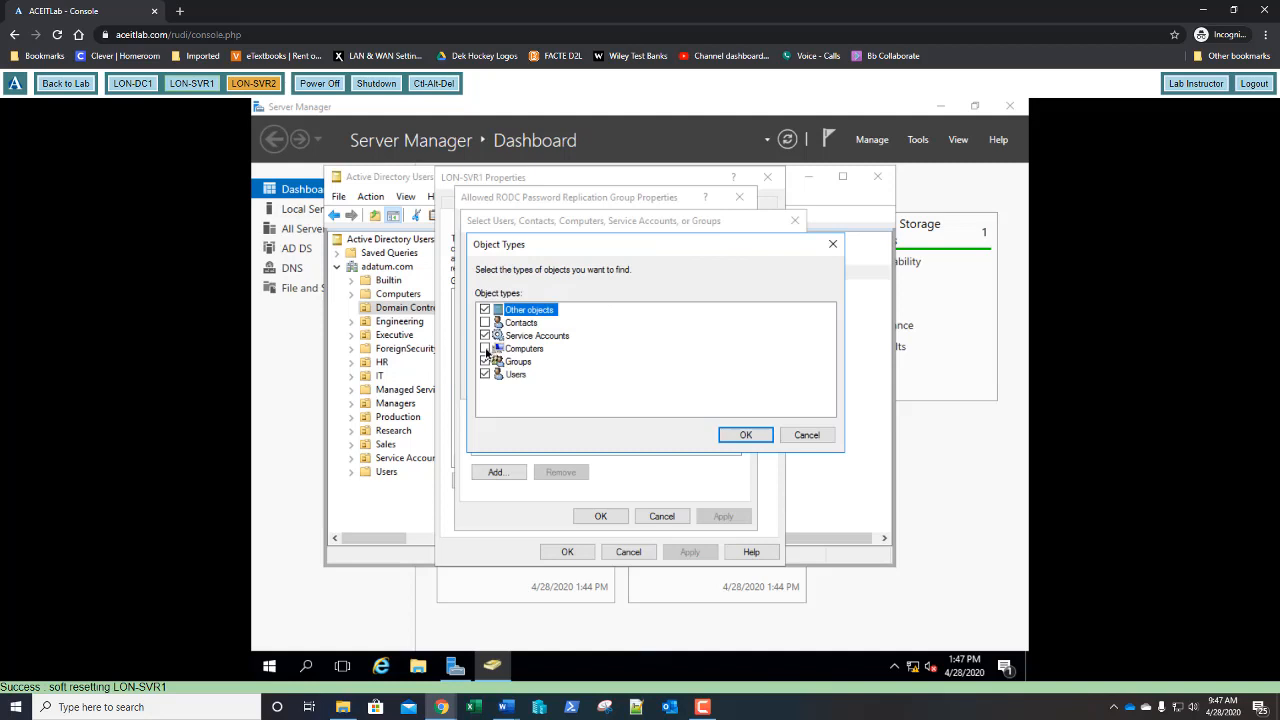
{"action": "left_click", "coordinate": [741, 435]}
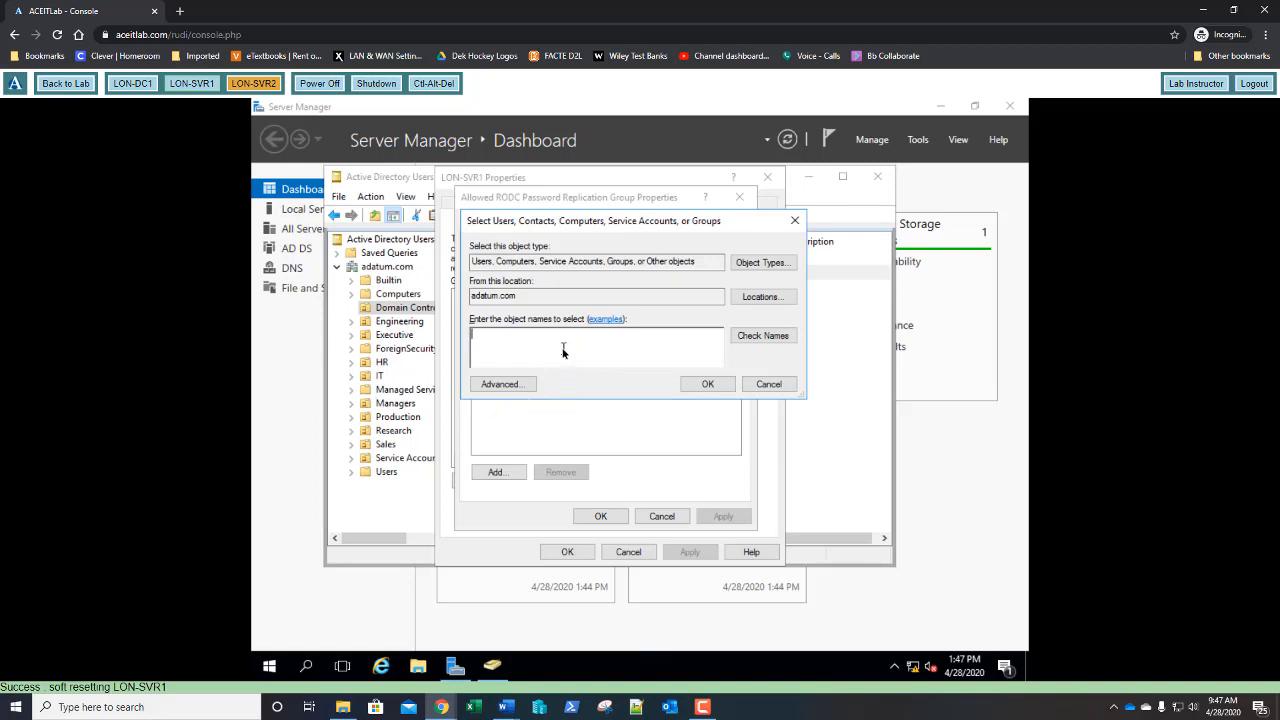
- Add the Sales user to the group and save LON-SVR1's properties
{"action": "type", "text": "abbie"}
{"action": "left_click", "coordinate": [765, 340]}
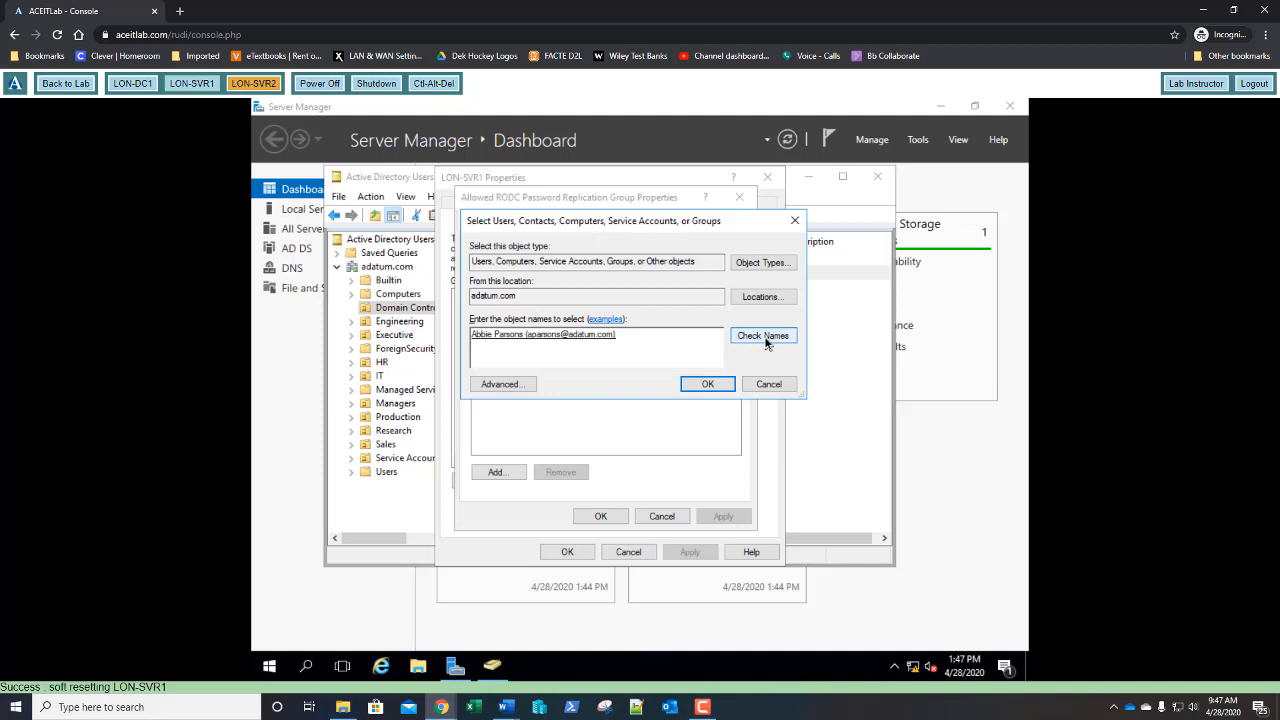
{"action": "left_click", "coordinate": [705, 384]}
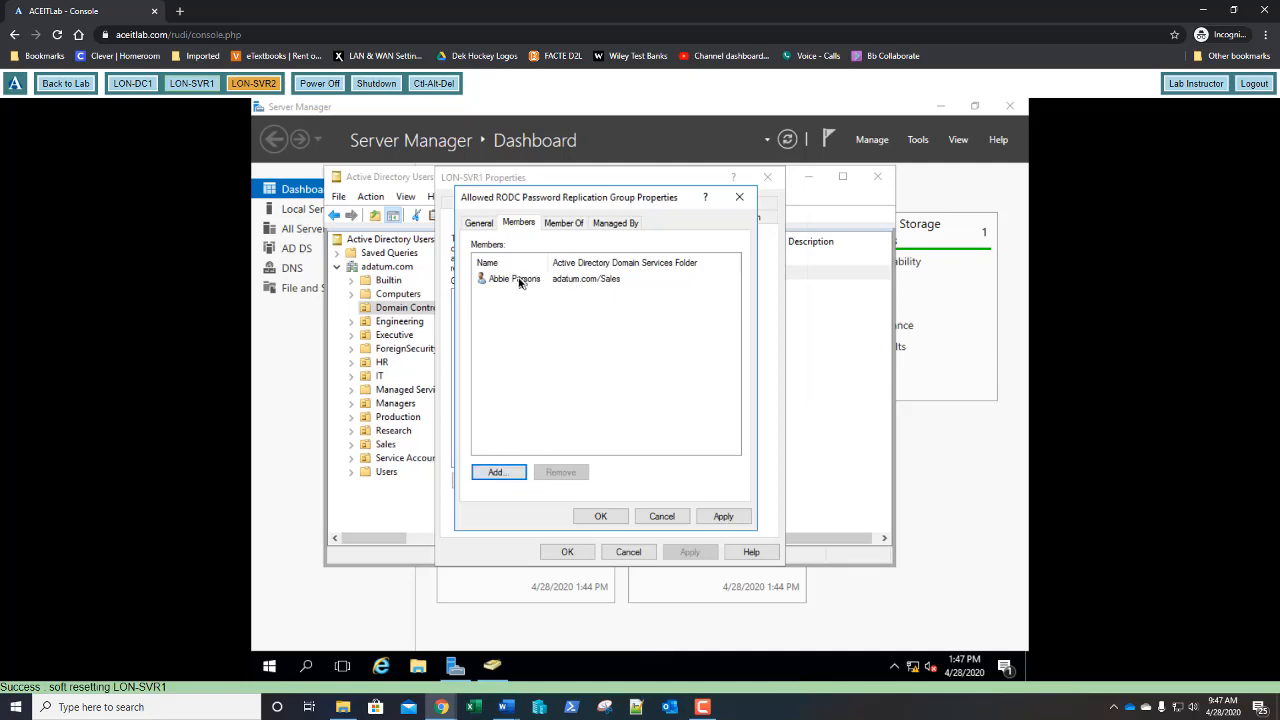
{"action": "left_click", "coordinate": [600, 517]}
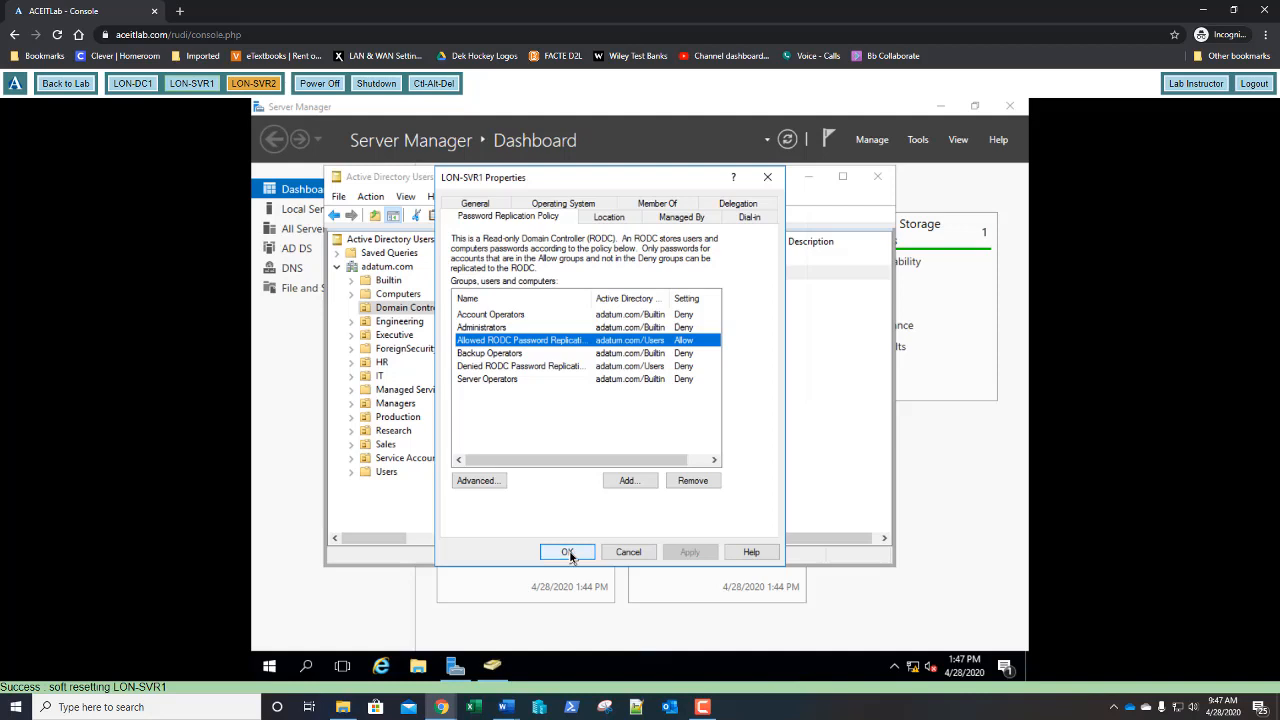
{"action": "left_click", "coordinate": [568, 552]}
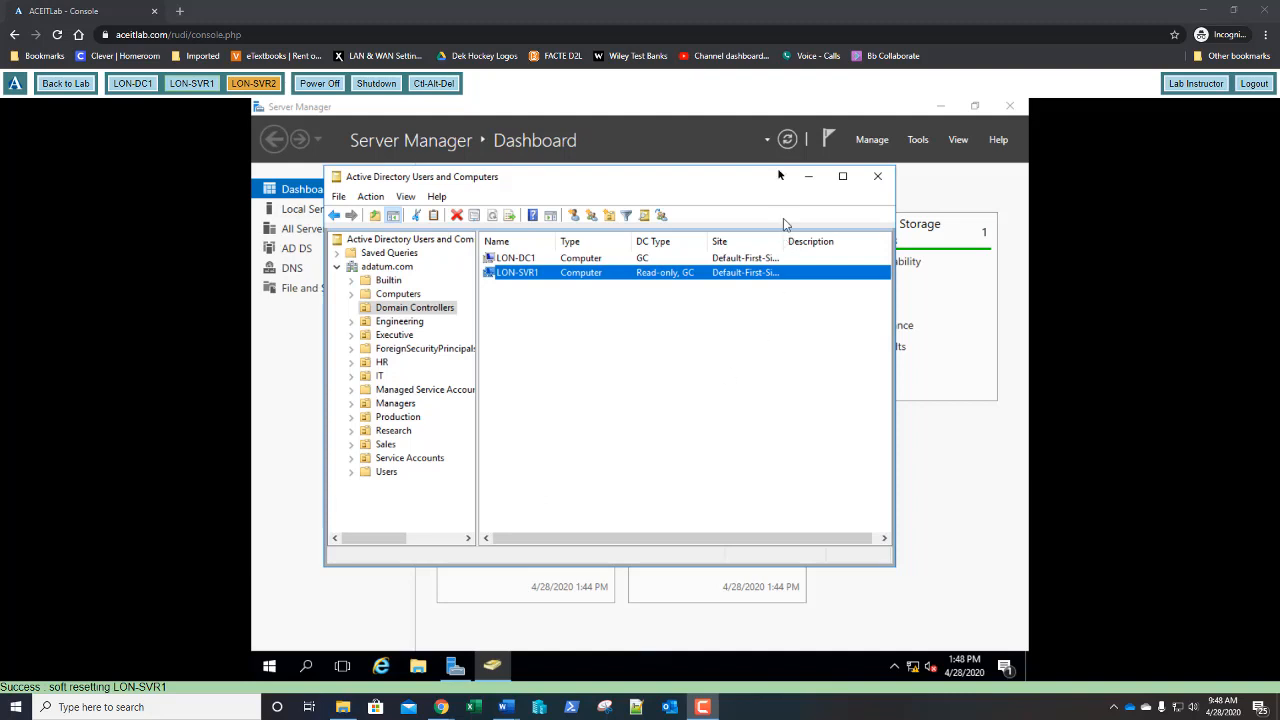
{"action": "left_click", "coordinate": [540, 280]}
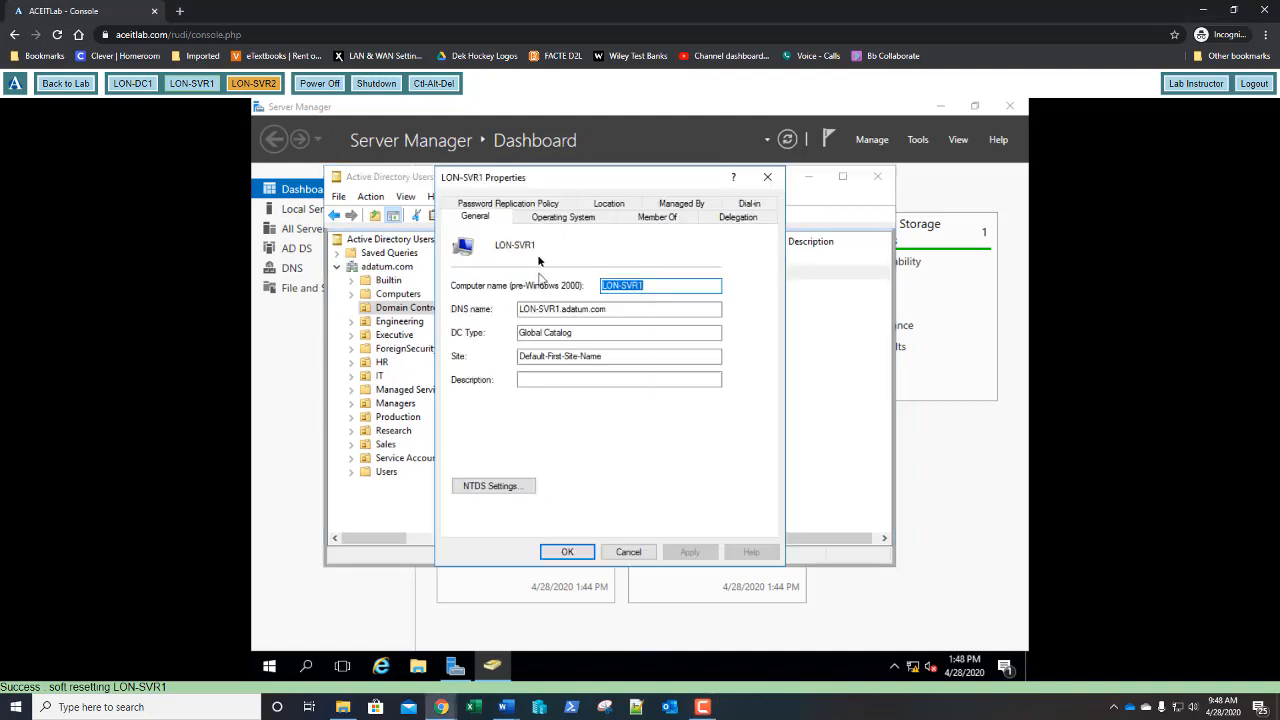
{"action": "left_click", "coordinate": [509, 204]}
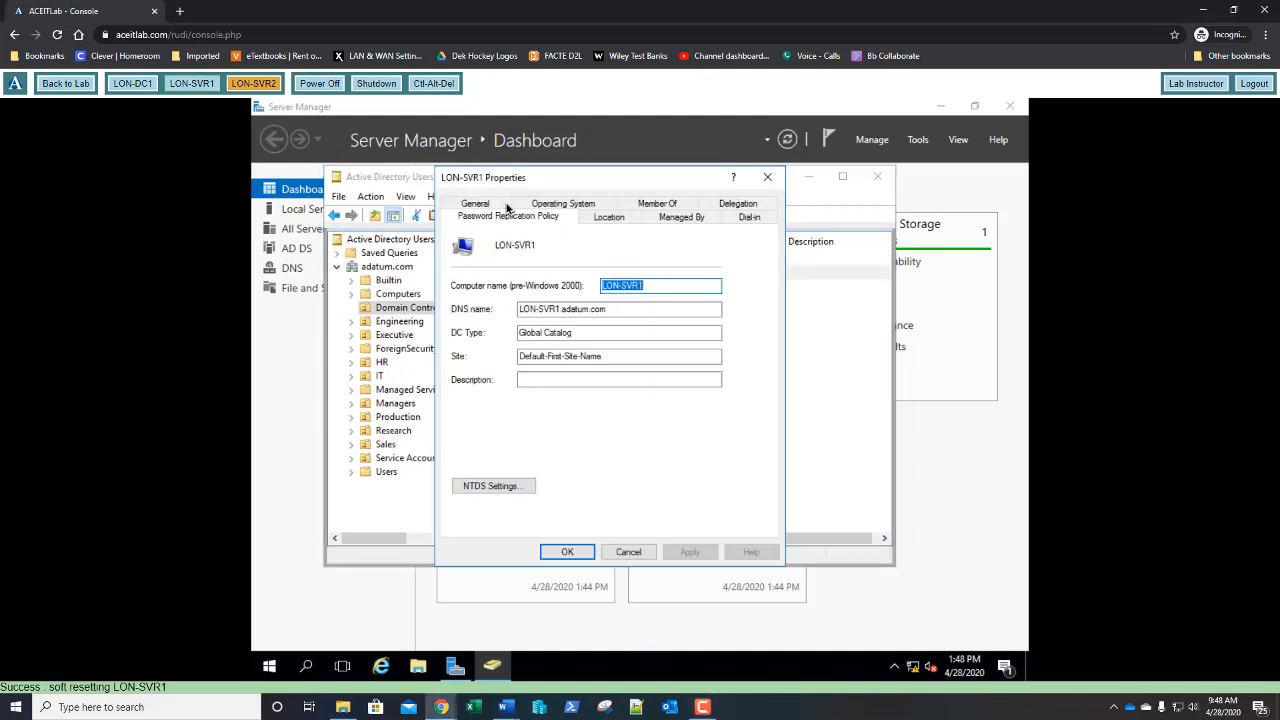
{"action": "double_click", "coordinate": [507, 345]}
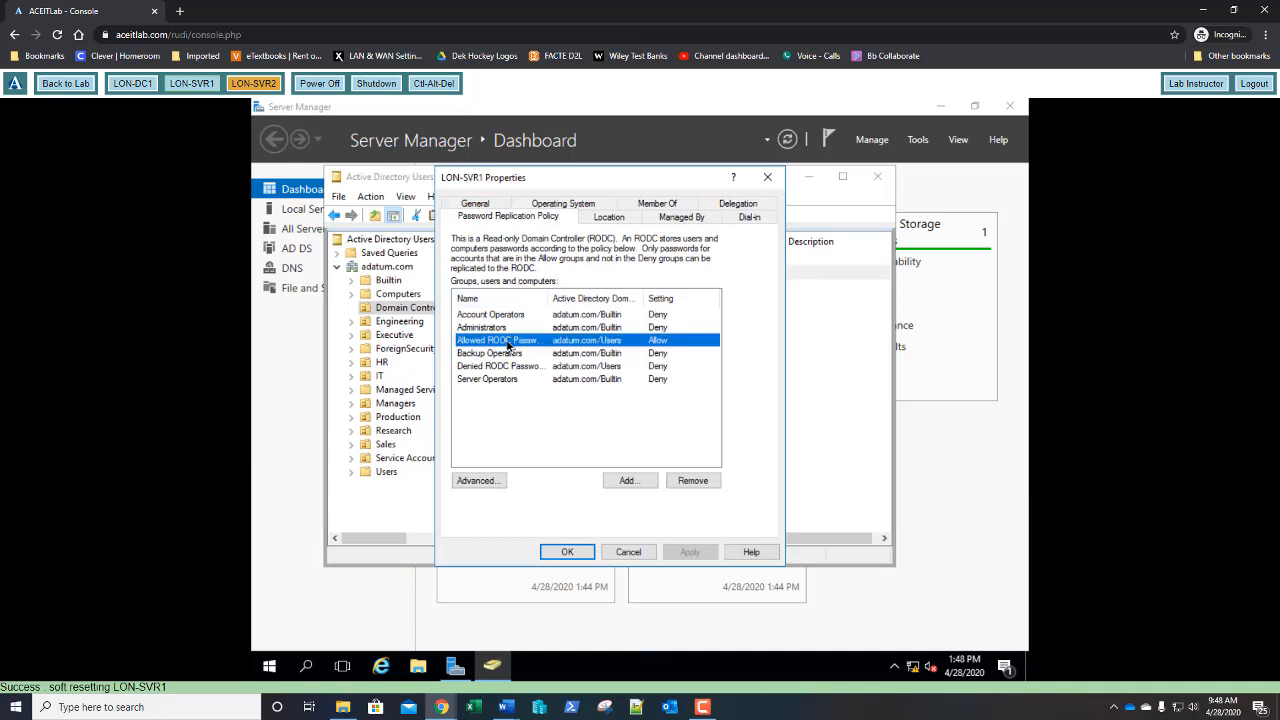
{"action": "left_click", "coordinate": [514, 223]}
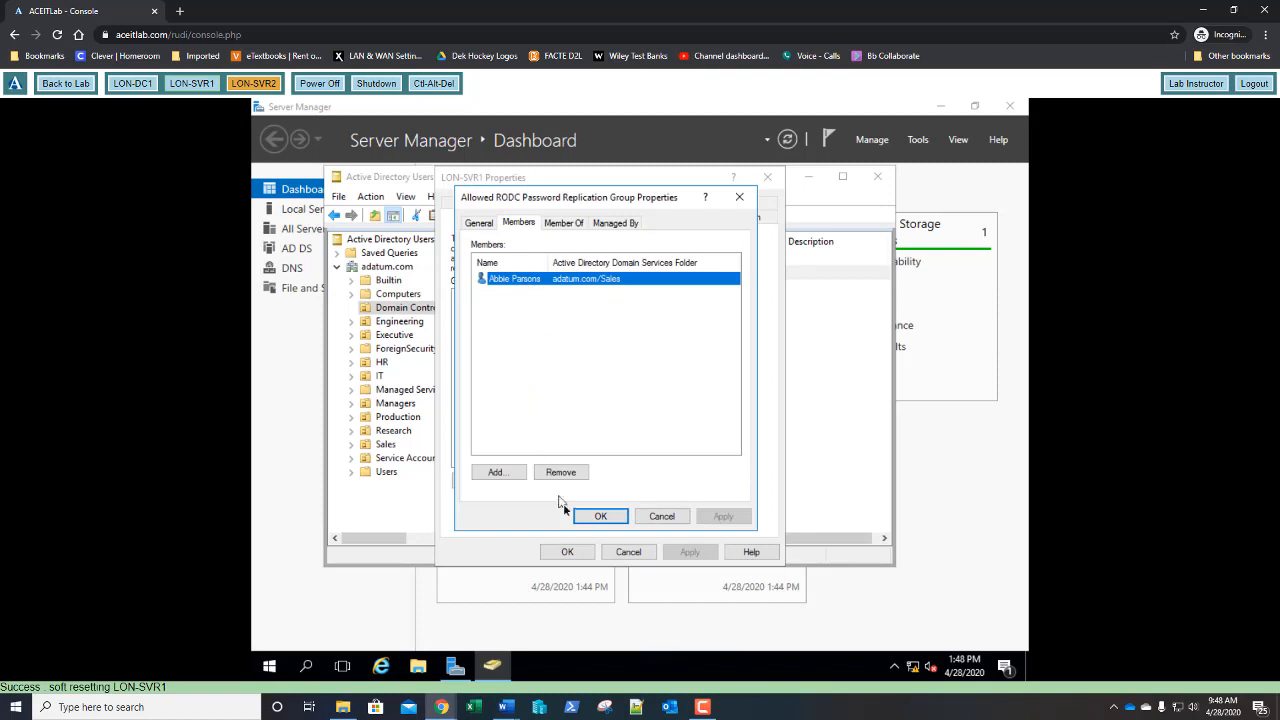
{"action": "left_click", "coordinate": [660, 517]}
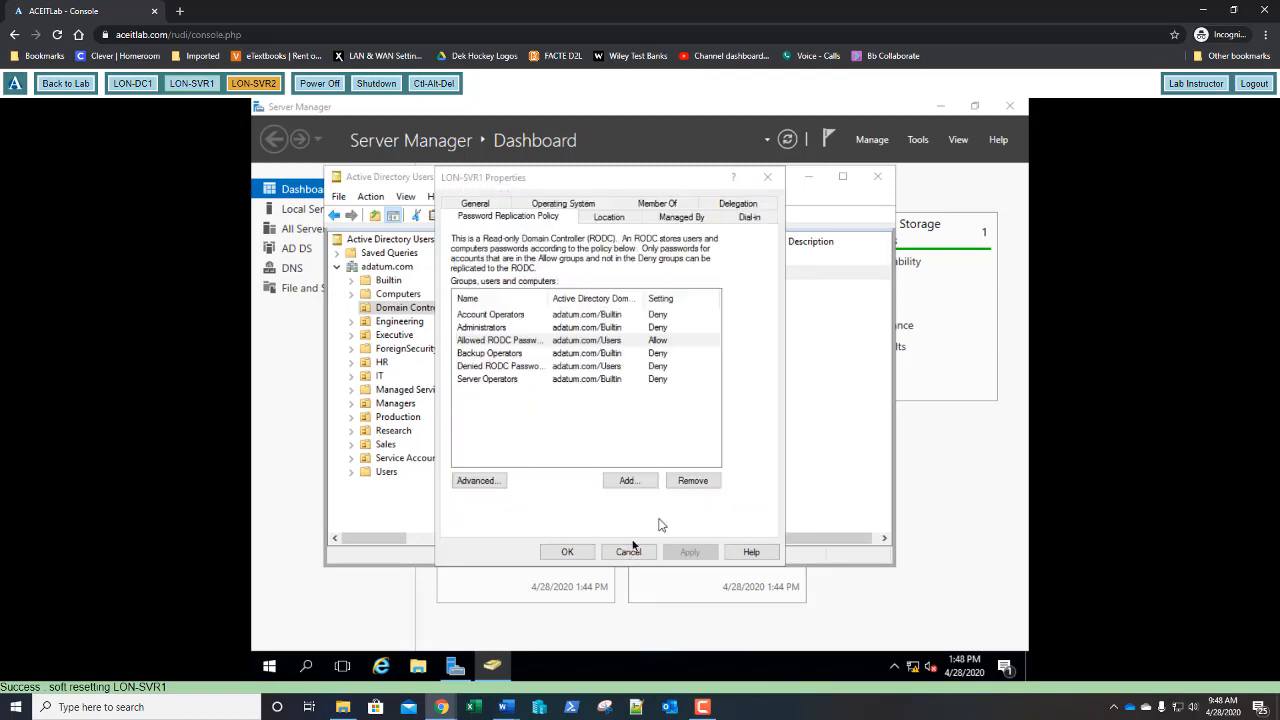
{"action": "left_click", "coordinate": [625, 552]}
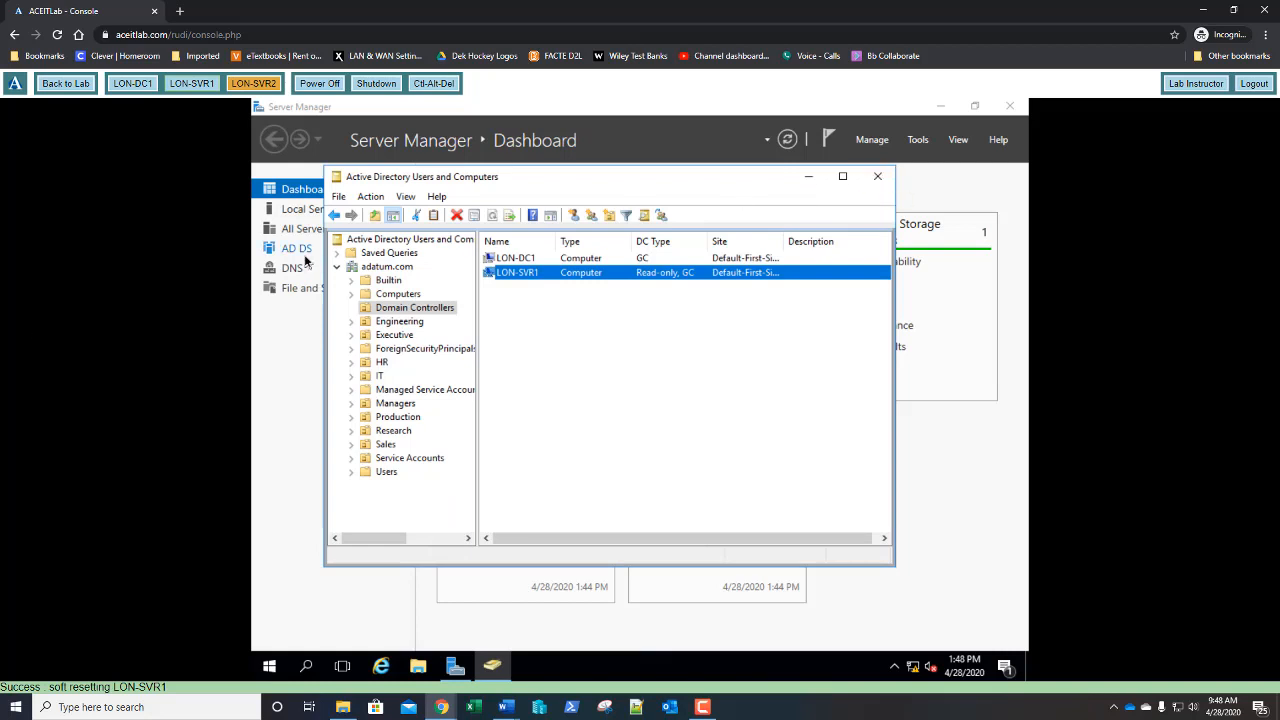
- Close Active Directory Users and Computers and bring up Remove Roles and Features at Server Roles
{"action": "left_click", "coordinate": [876, 181]}
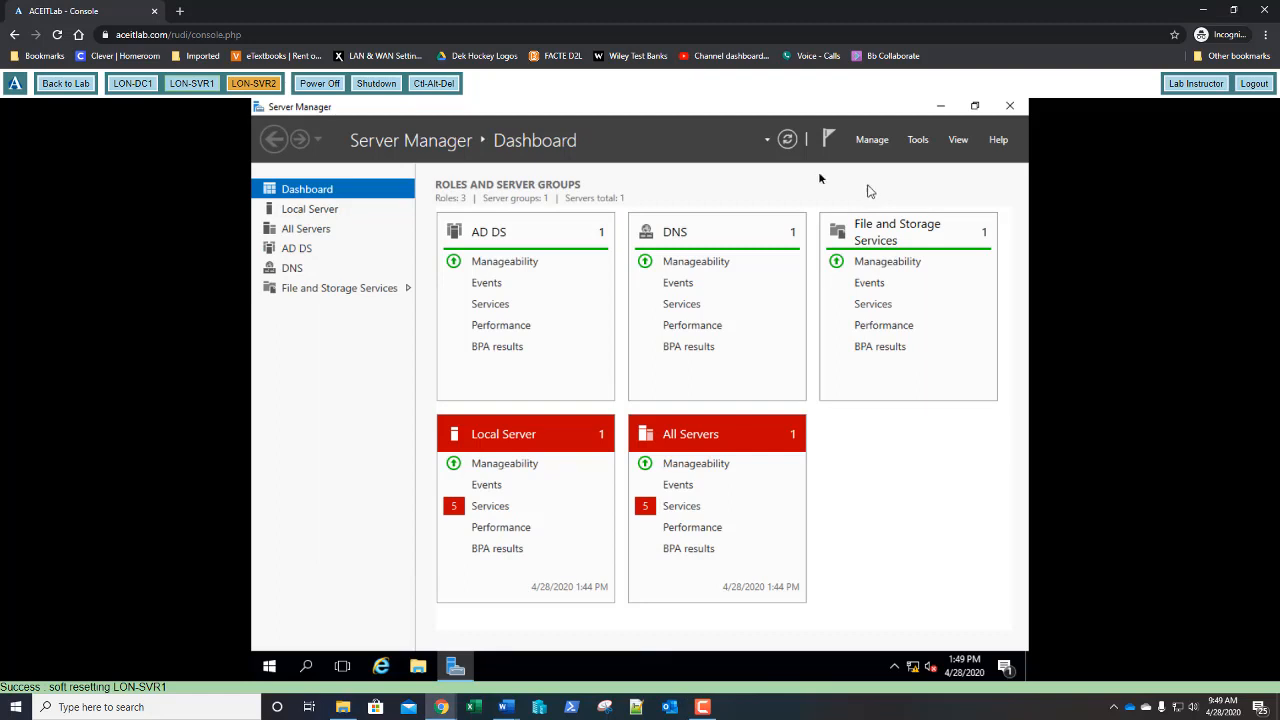
{"action": "left_click", "coordinate": [872, 140]}
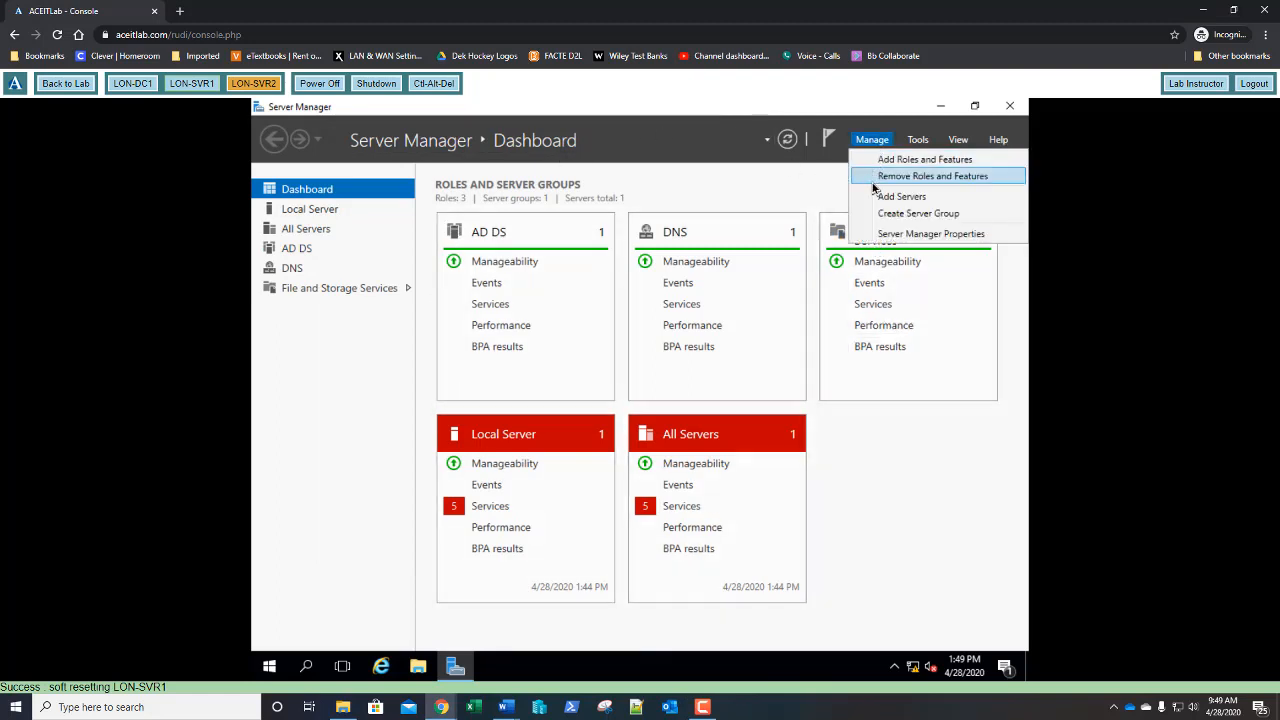
{"action": "left_click", "coordinate": [877, 175]}
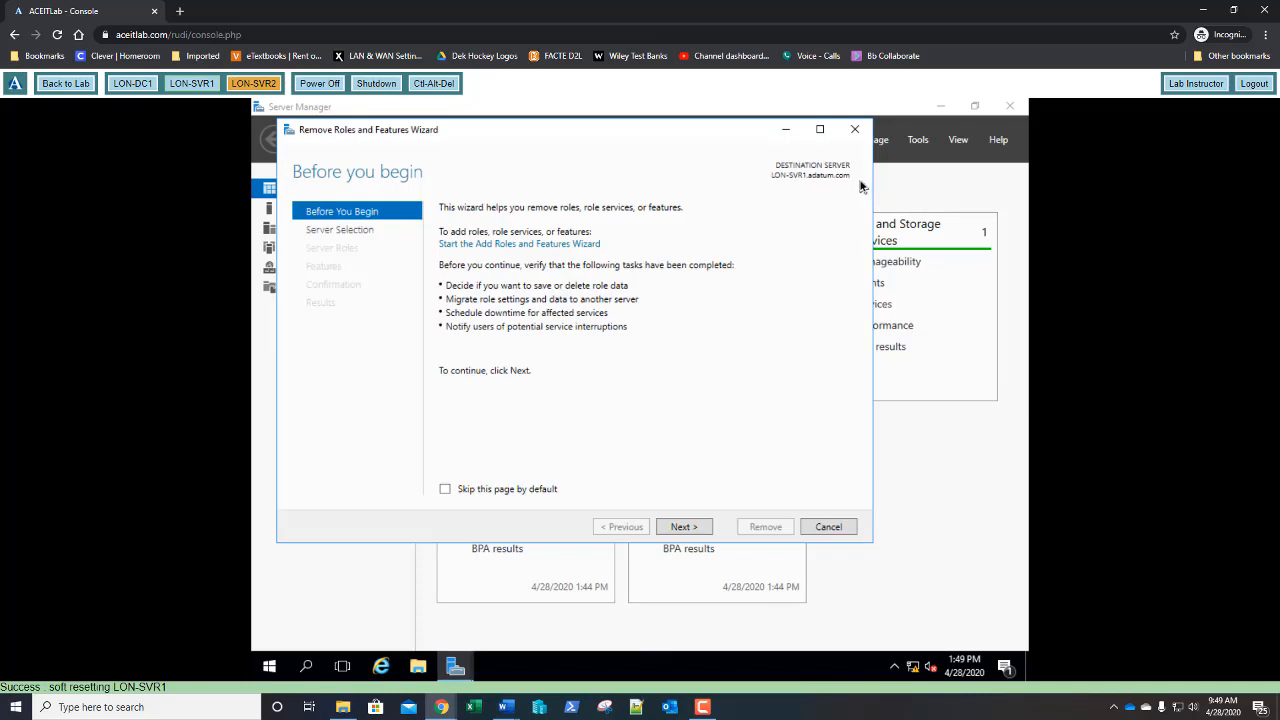
{"action": "left_click", "coordinate": [679, 529]}
{"action": "left_click", "coordinate": [679, 528]}
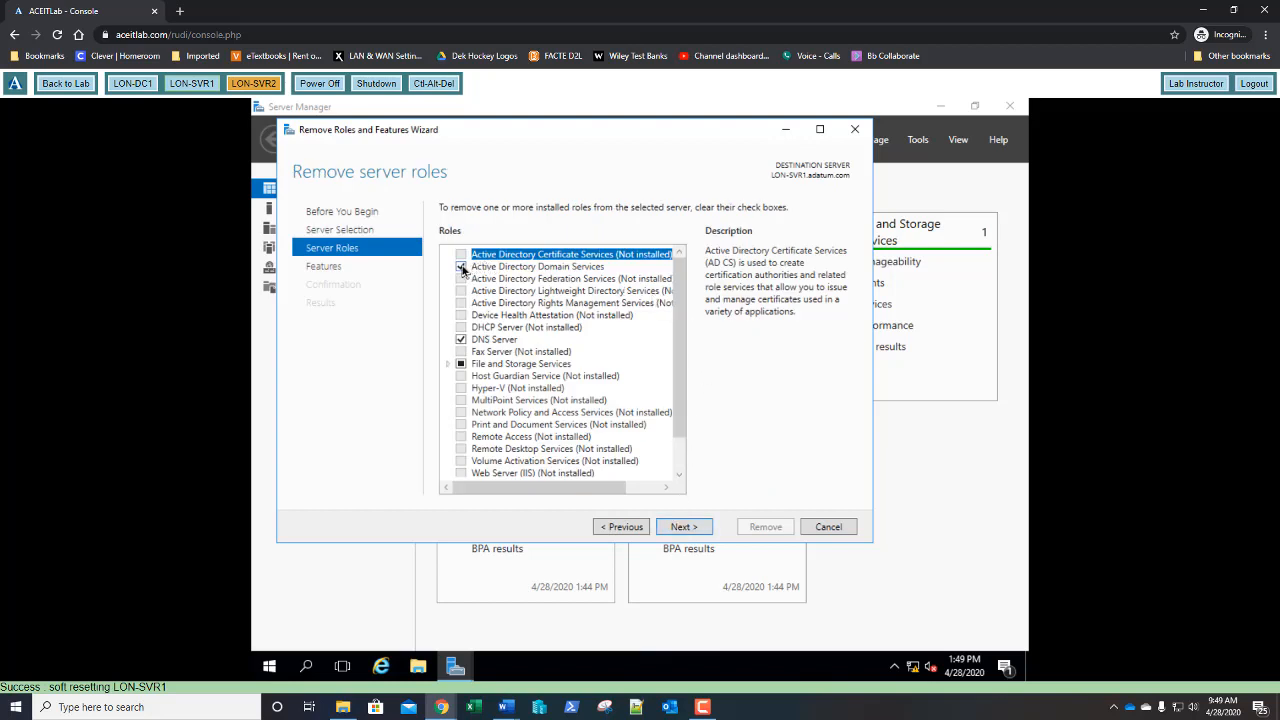
- Uncheck Active Directory Domain Services with its dependent features, and choose to demote the domain controller
{"action": "left_click", "coordinate": [461, 267]}
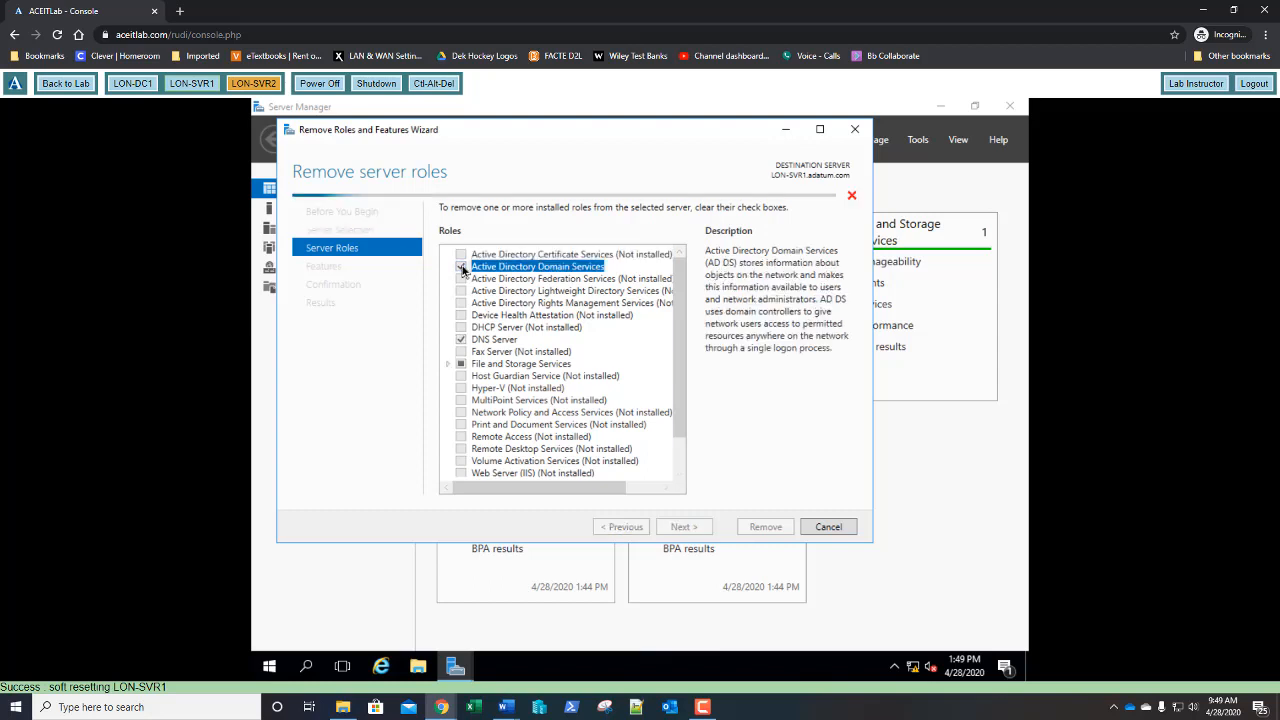
{"action": "left_click", "coordinate": [613, 467]}
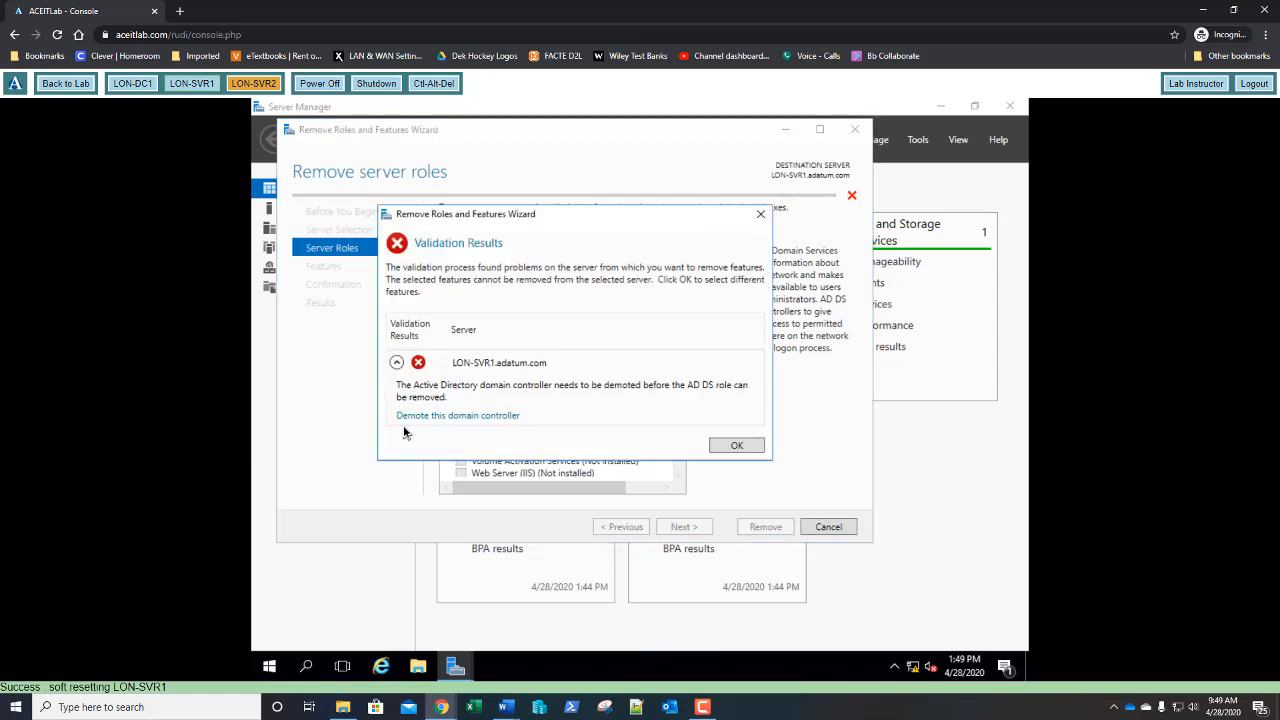
{"action": "left_click", "coordinate": [424, 416]}
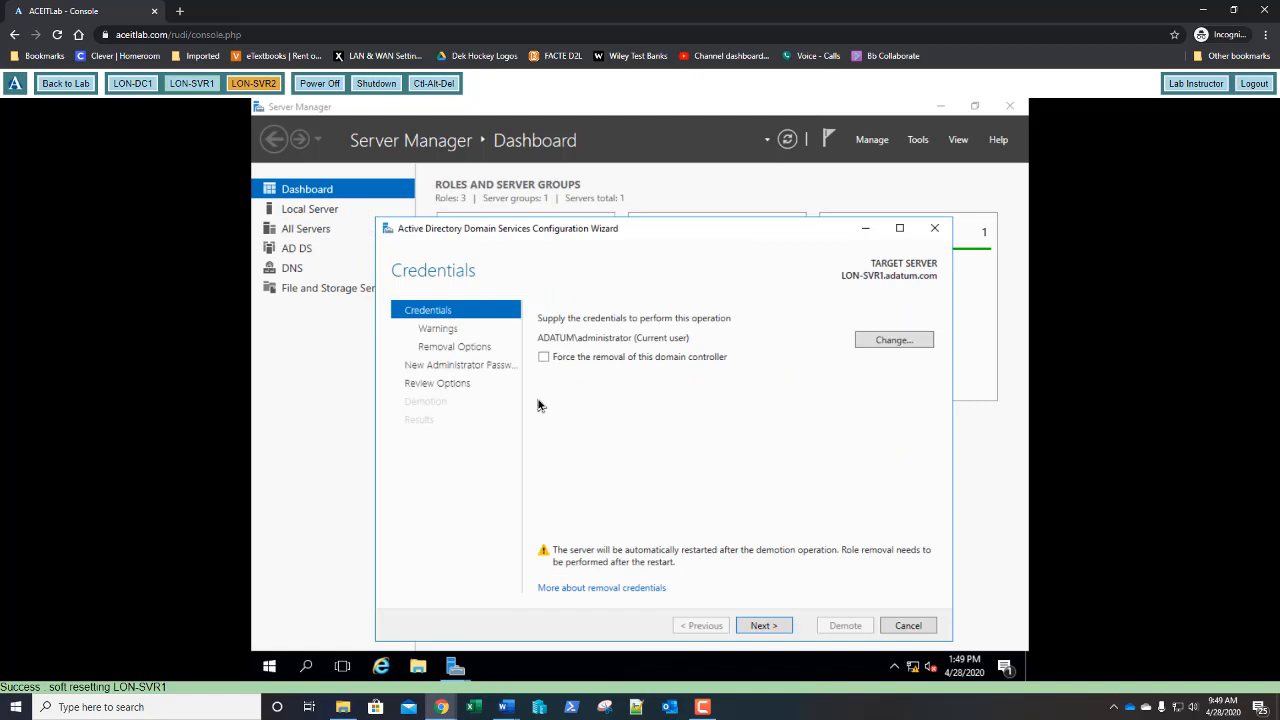
- Accept the current credentials and proceed with removing the DNS and Global Catalog roles
{"action": "left_click_drag", "start_coordinate": [639, 238], "coordinate": [627, 192]}
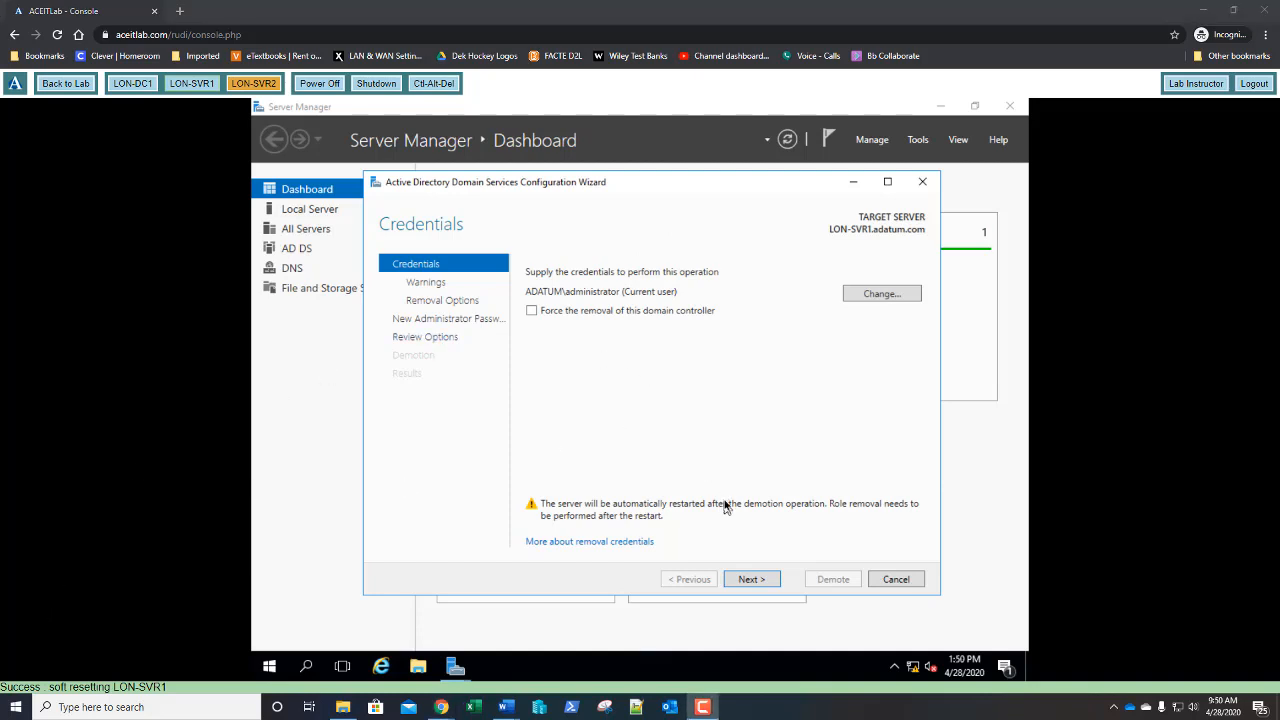
{"action": "left_click", "coordinate": [752, 580]}
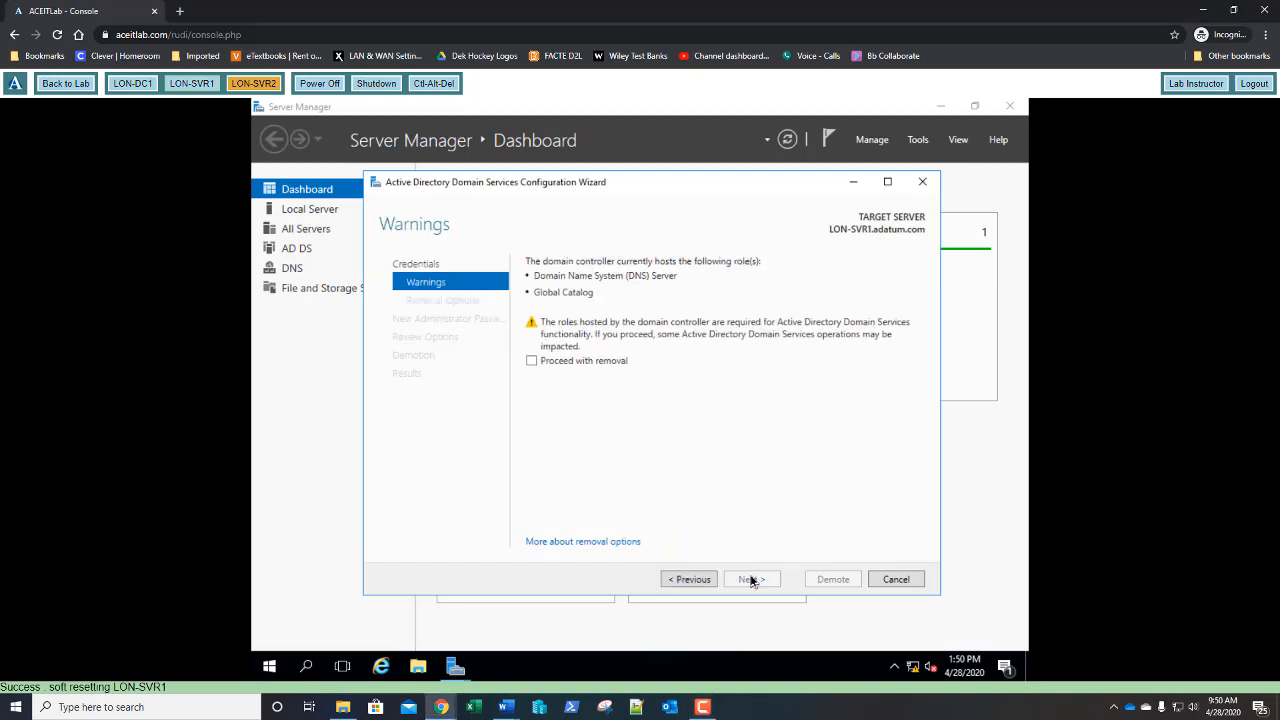
{"action": "left_click", "coordinate": [532, 362]}
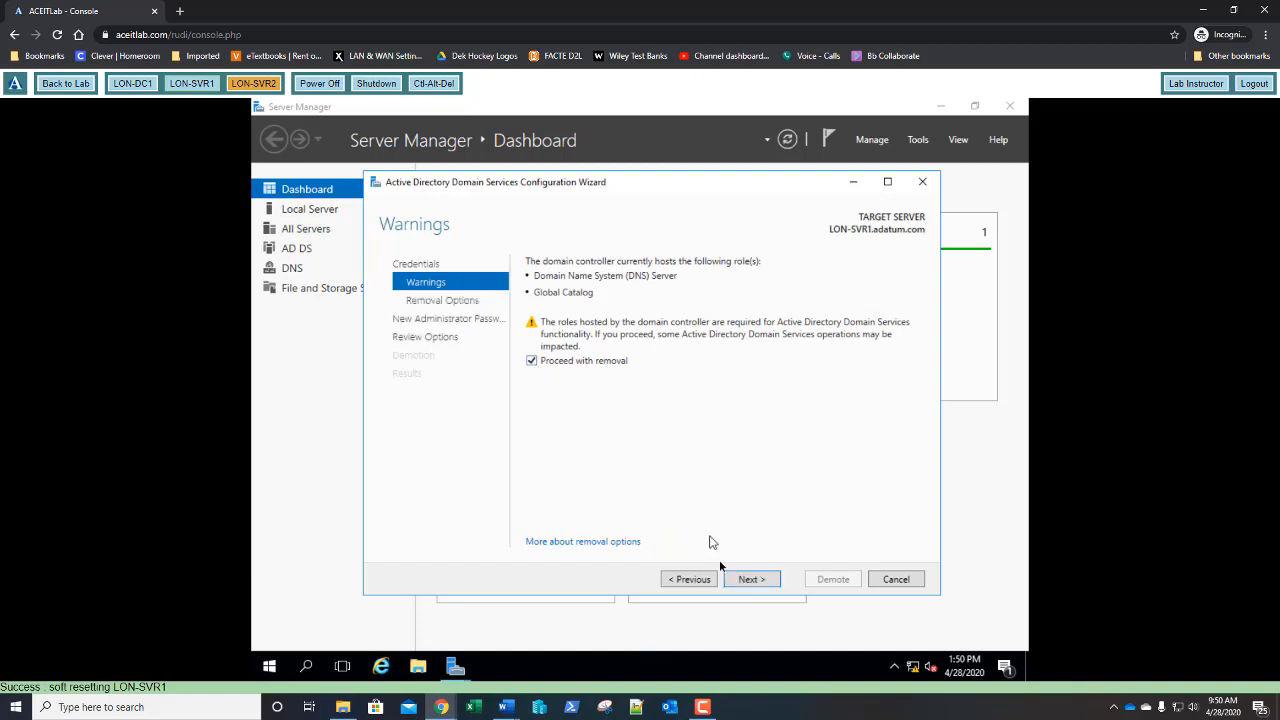
{"action": "left_click", "coordinate": [737, 579]}
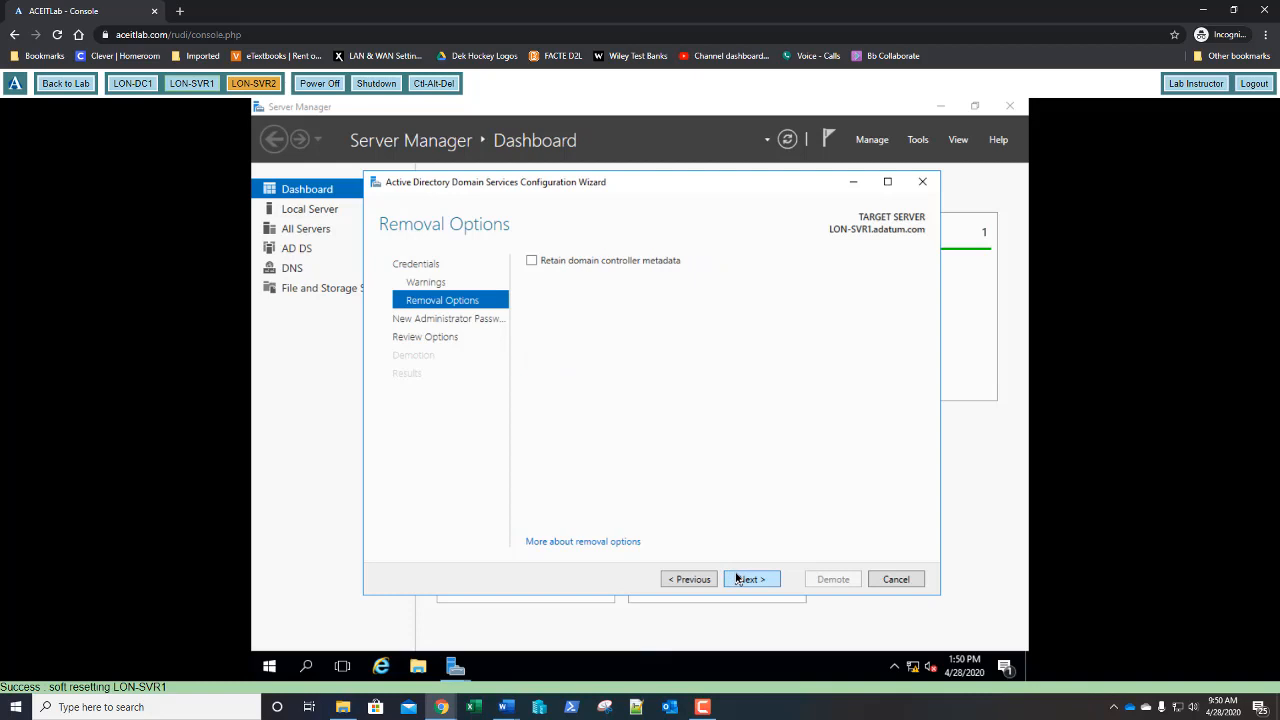
{"action": "left_click", "coordinate": [759, 580]}
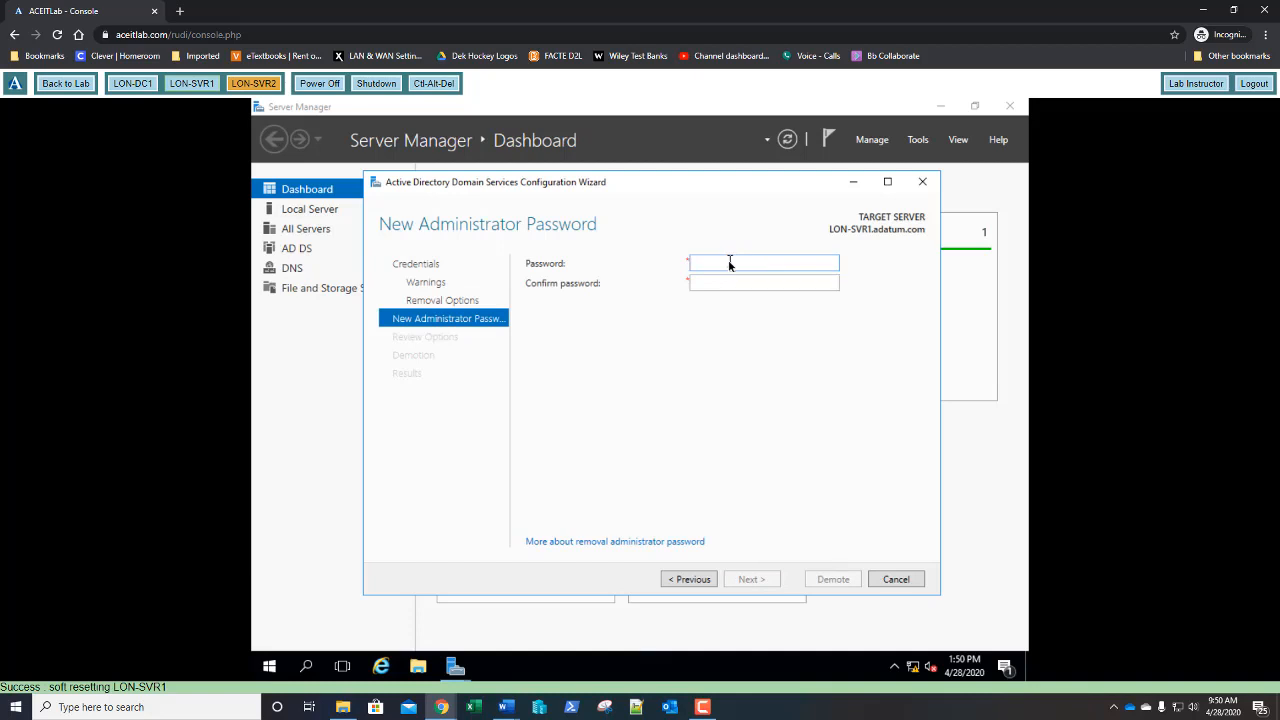
- Enter and confirm the new local administrator password, then continue to Review Options
{"action": "left_click", "coordinate": [729, 262]}
{"action": "type", "text": "••••••••"}
{"action": "key", "text": "Tab"}
{"action": "type", "text": "••••••••"}
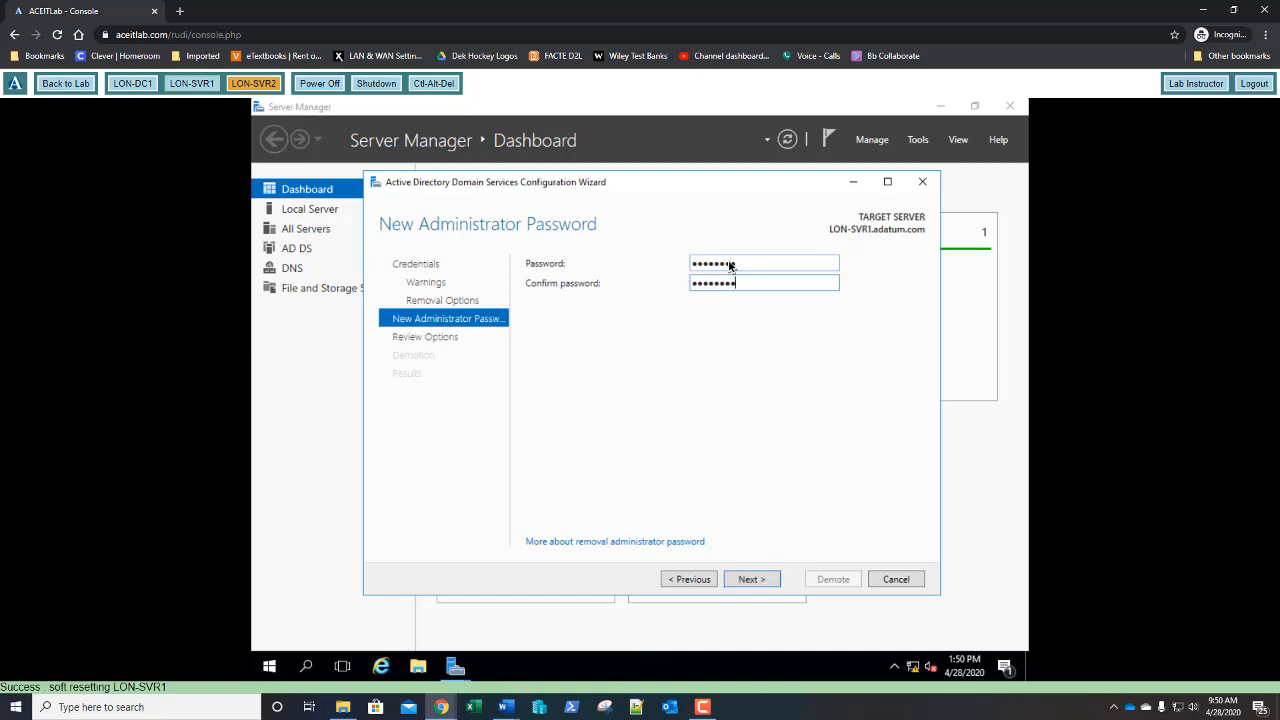
{"action": "key", "text": "Return"}
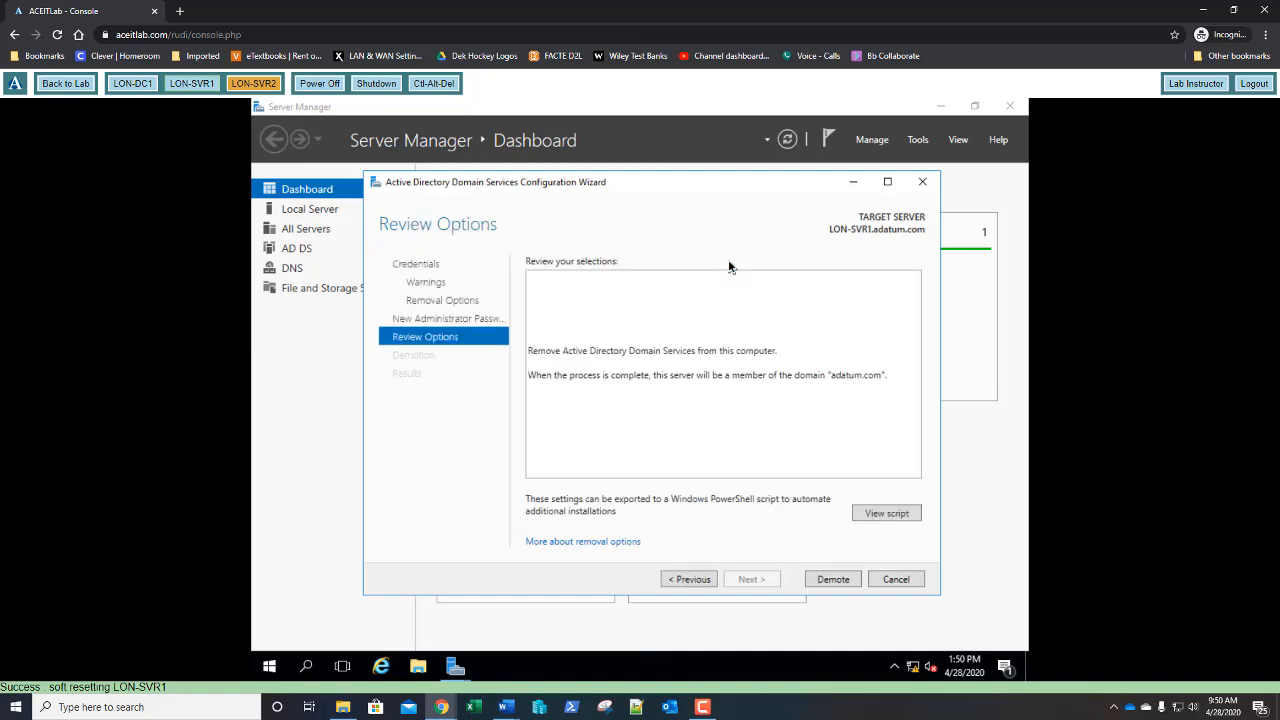
- Demote LON-SVR1 and dismiss the sign-out notice so the server restarts
{"action": "left_click", "coordinate": [834, 580]}
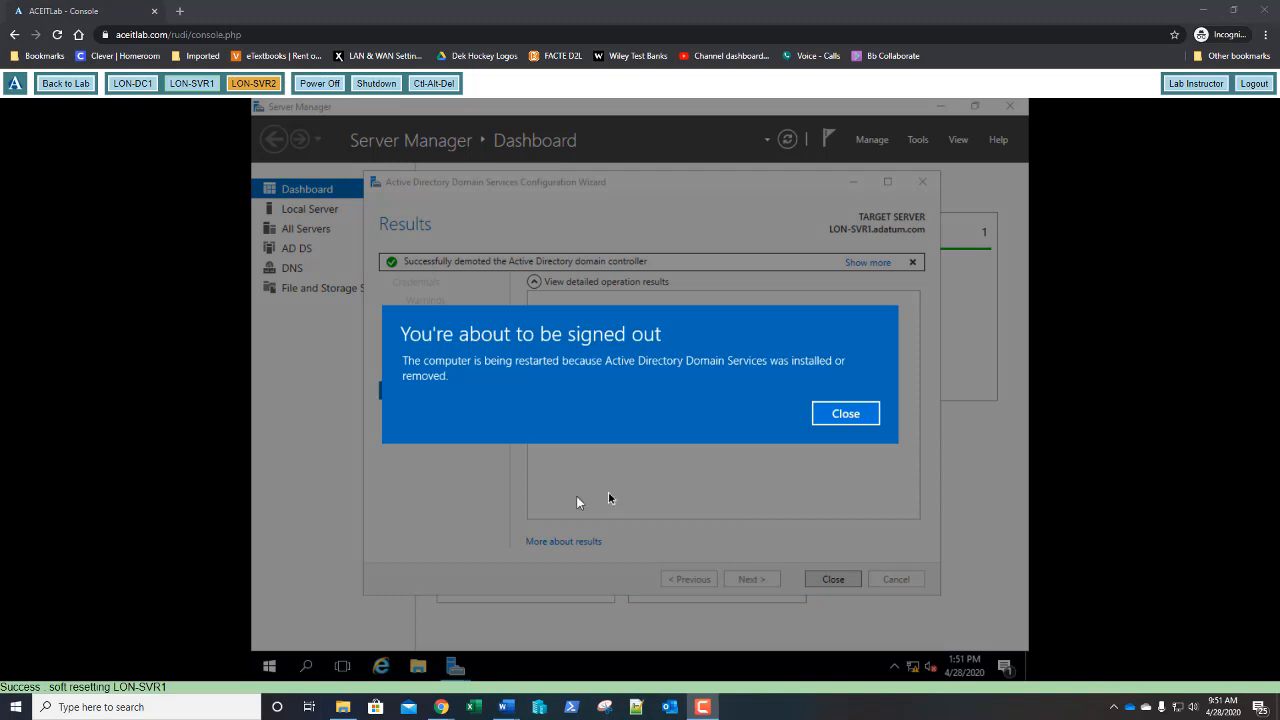
{"action": "left_click", "coordinate": [845, 414]}
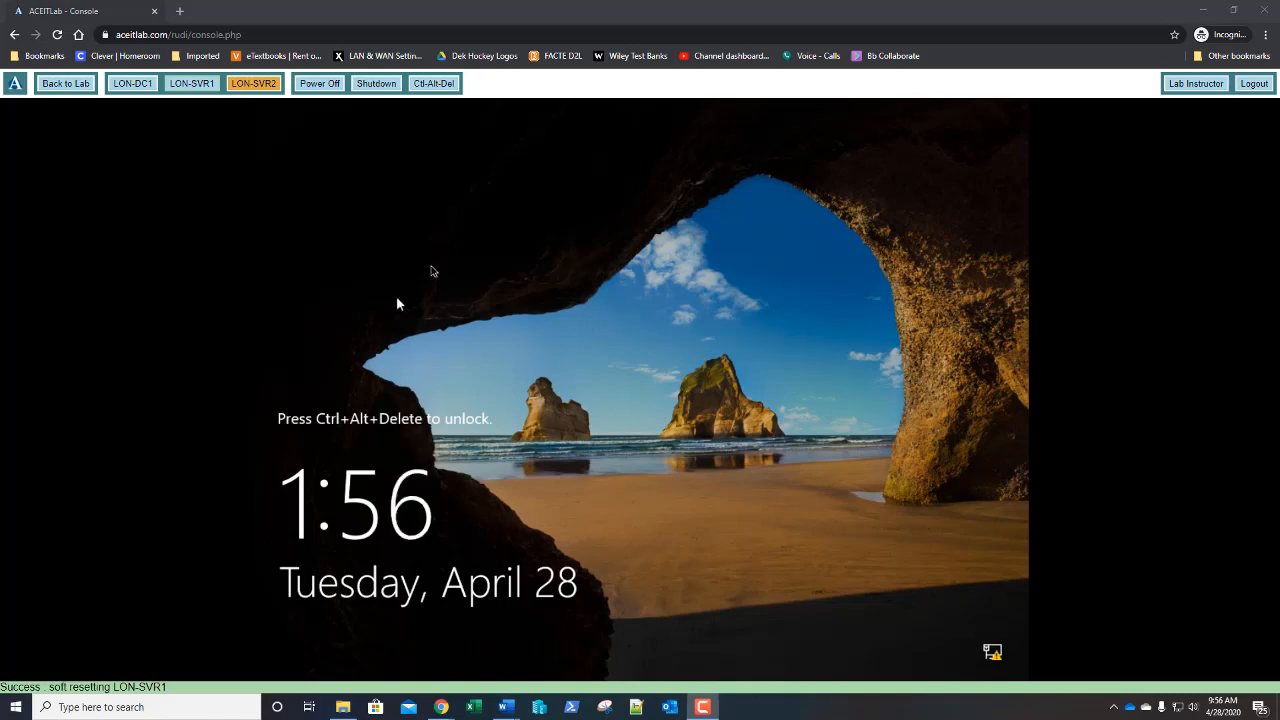
- Sign in at LON-SVR1's lock screen, retrying after the password is rejected
{"action": "left_click", "coordinate": [434, 88]}
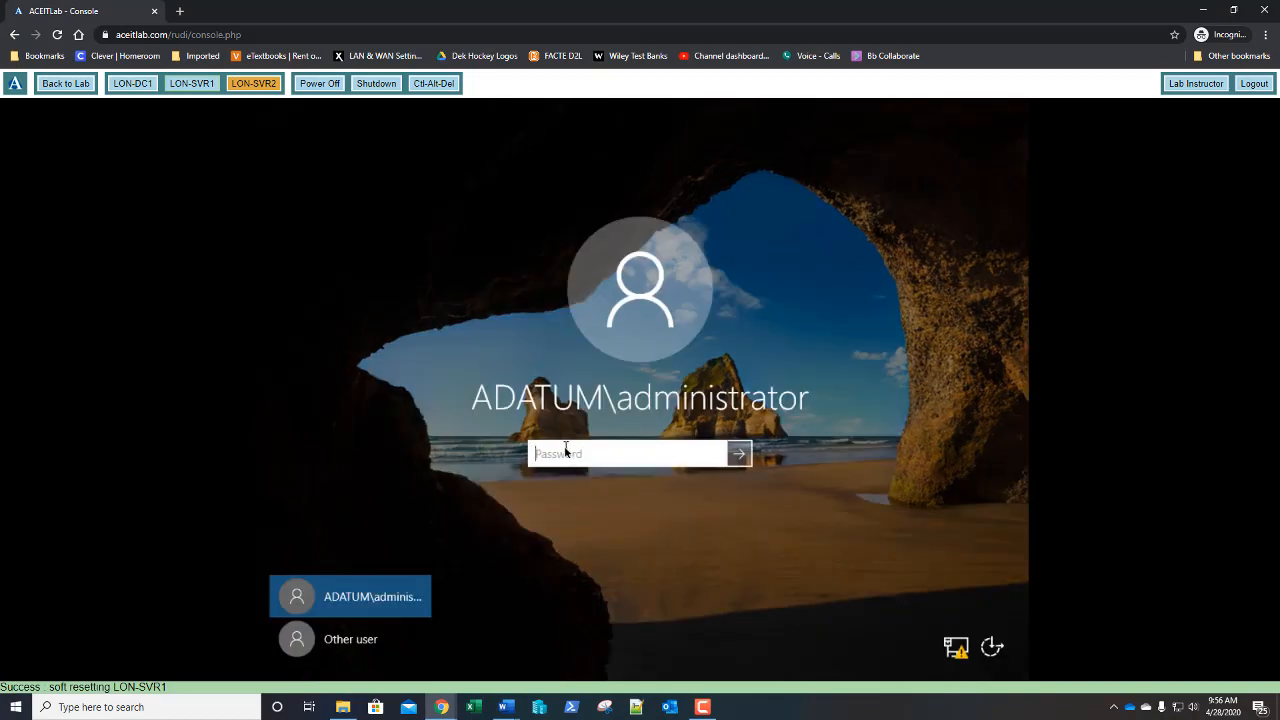
{"action": "type", "text": "••••••••"}
{"action": "key", "text": "Return"}
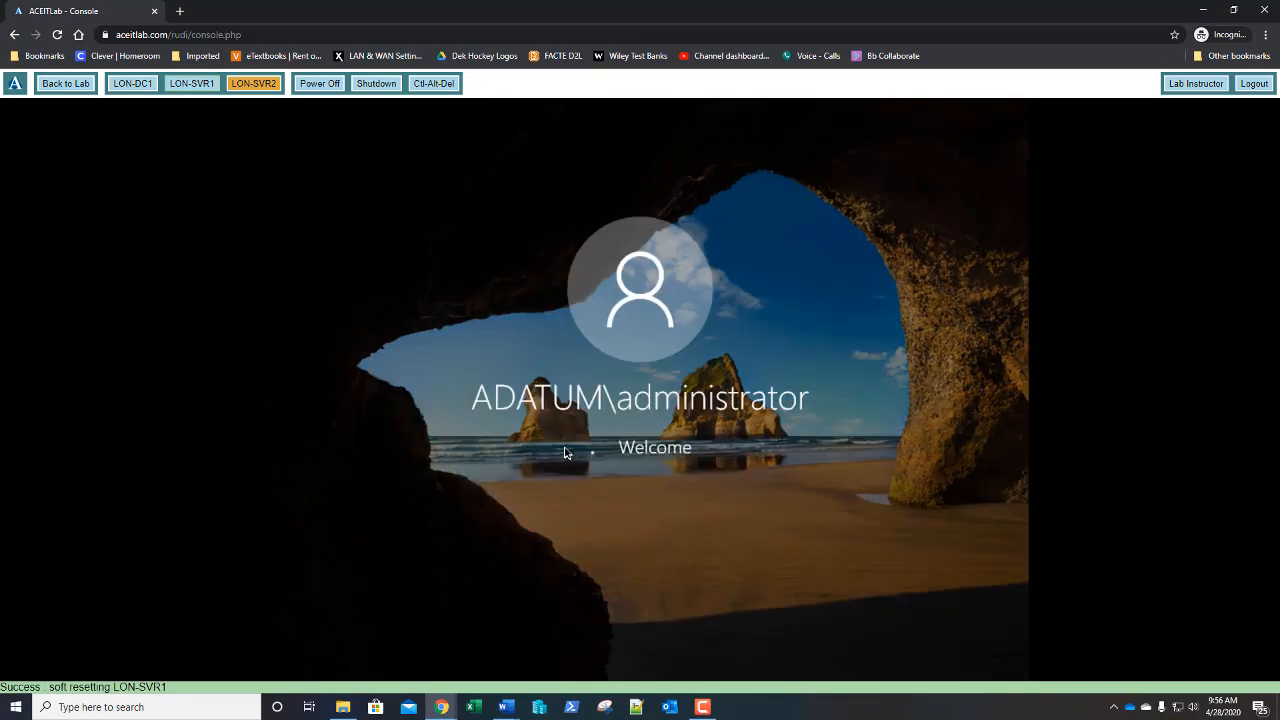
{"action": "left_click", "coordinate": [624, 486]}
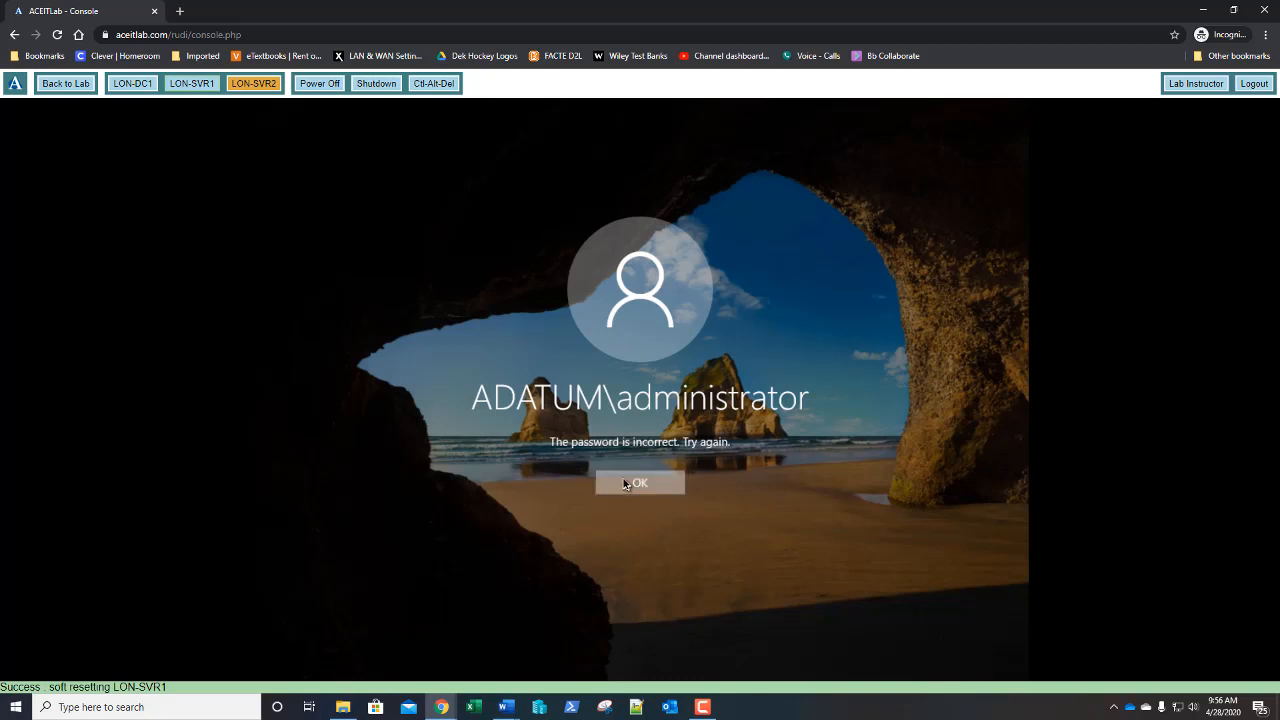
{"action": "type", "text": "••••••"}
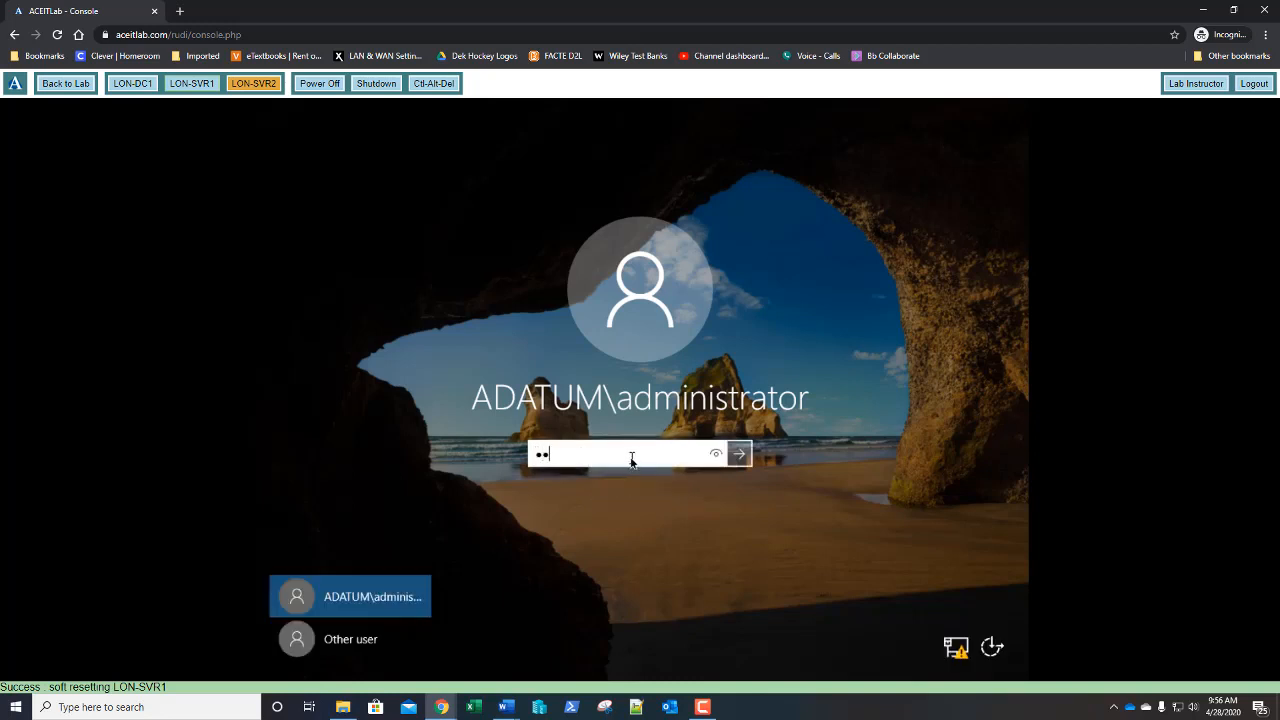
{"action": "type", "text": "••"}
{"action": "key", "text": "Return"}
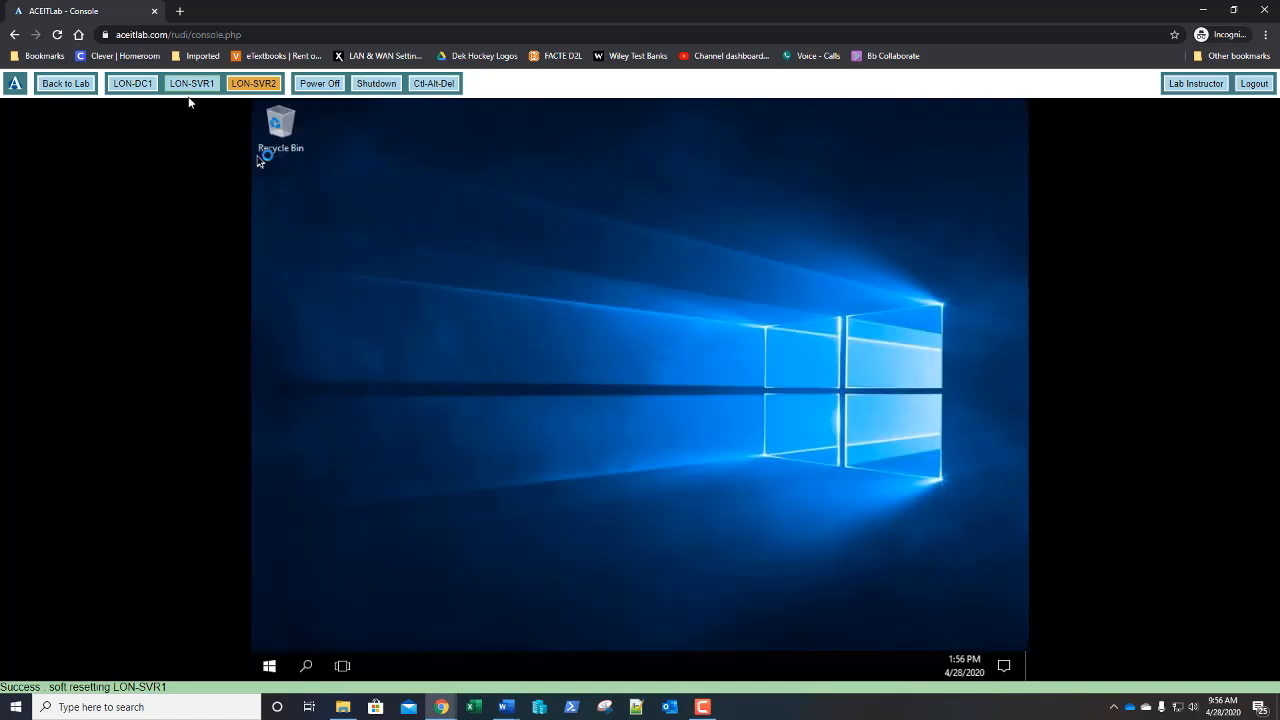
- Switch to LON-DC1 and sign in as the domain administrator, retrying after one rejection
{"action": "left_click", "coordinate": [134, 85]}
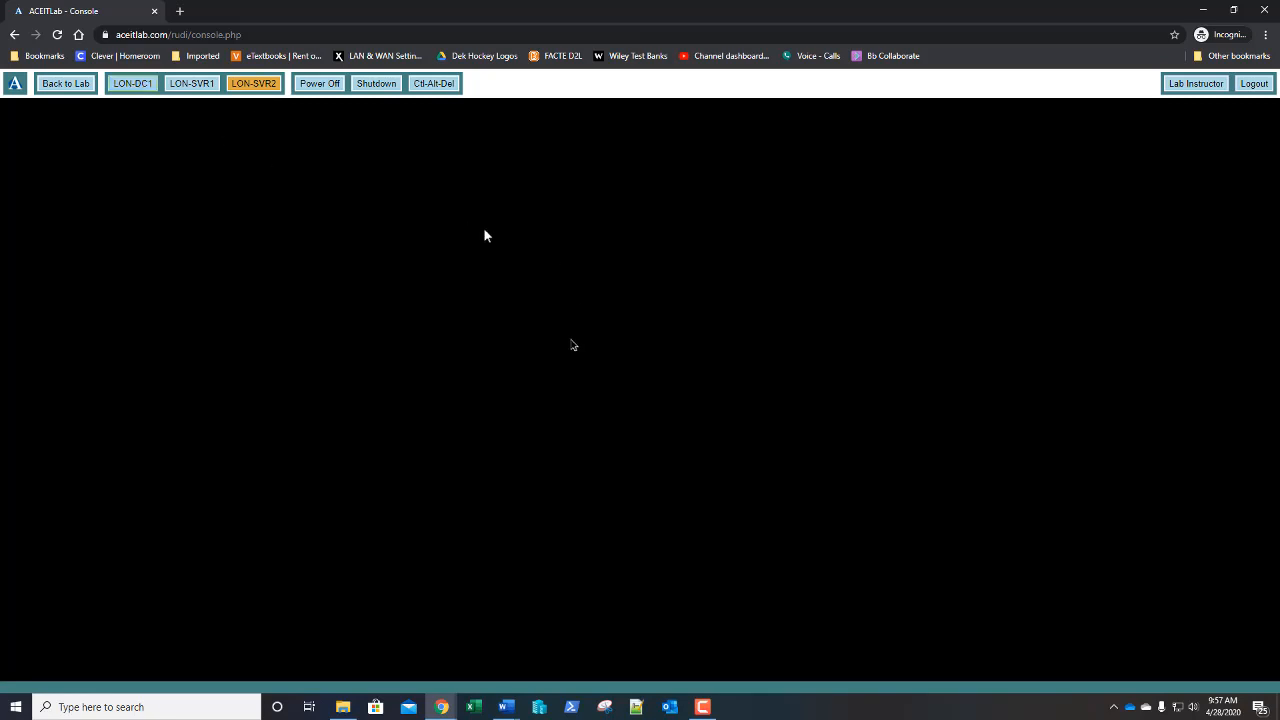
{"action": "left_click", "coordinate": [434, 83]}
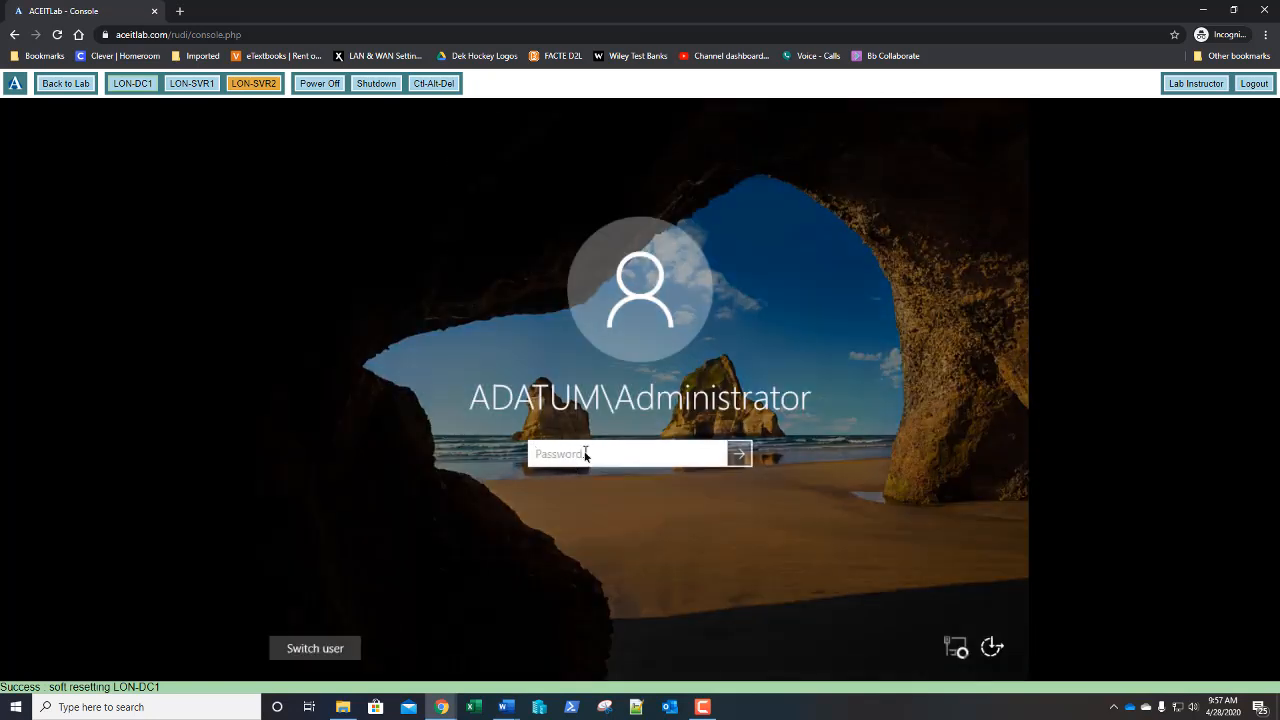
{"action": "type", "text": "Pa55w.rd"}
{"action": "key", "text": "Return"}
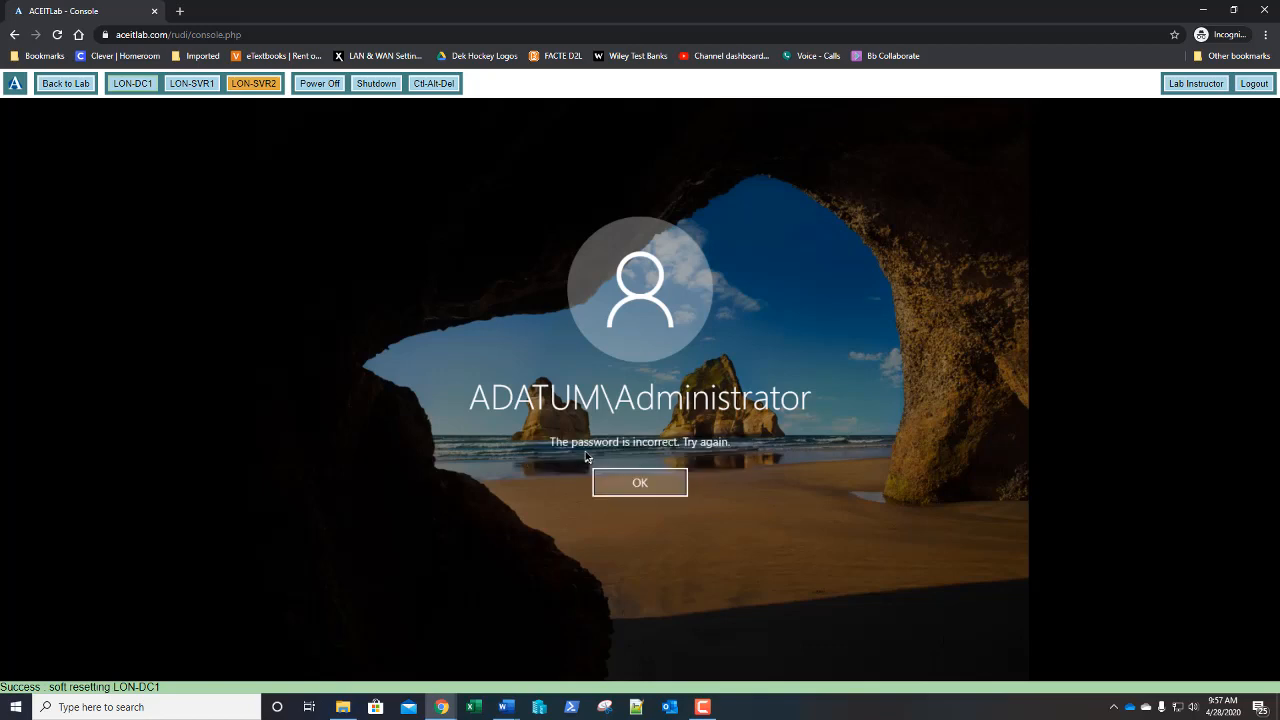
{"action": "key", "text": "Return"}
{"action": "type", "text": "Pa55w"}
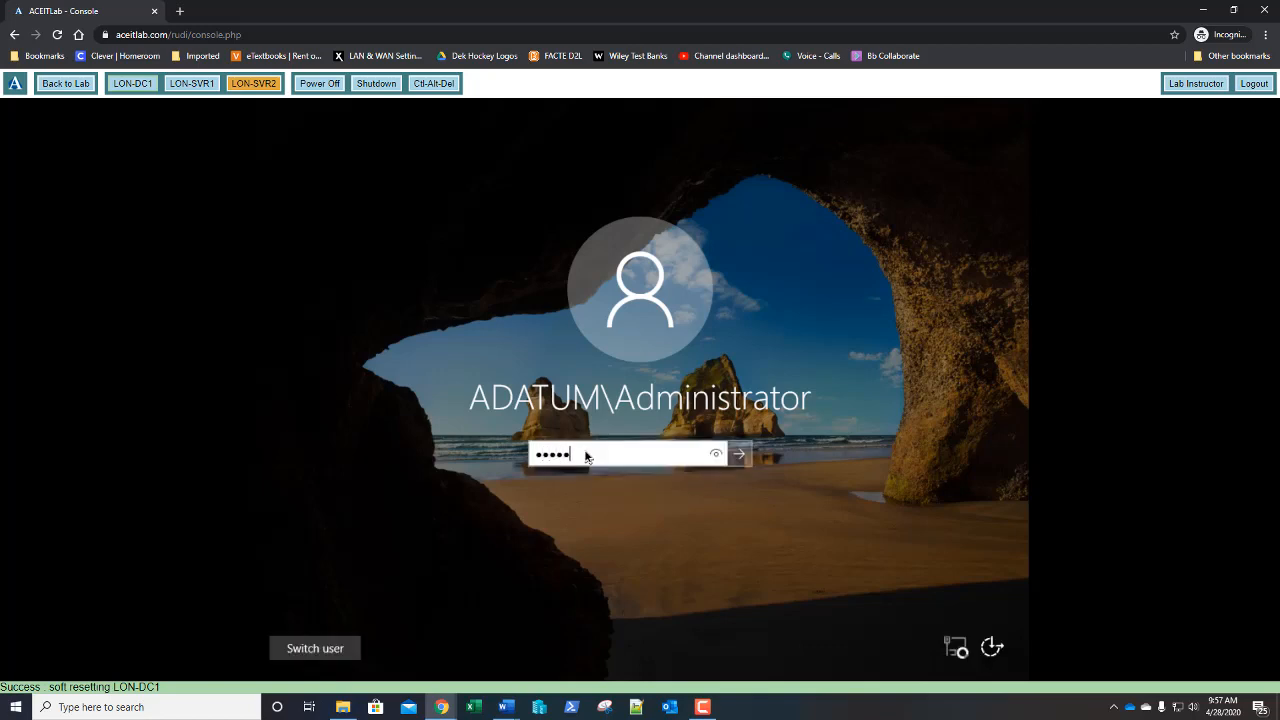
{"action": "type", "text": ".rd"}
{"action": "key", "text": "Return"}
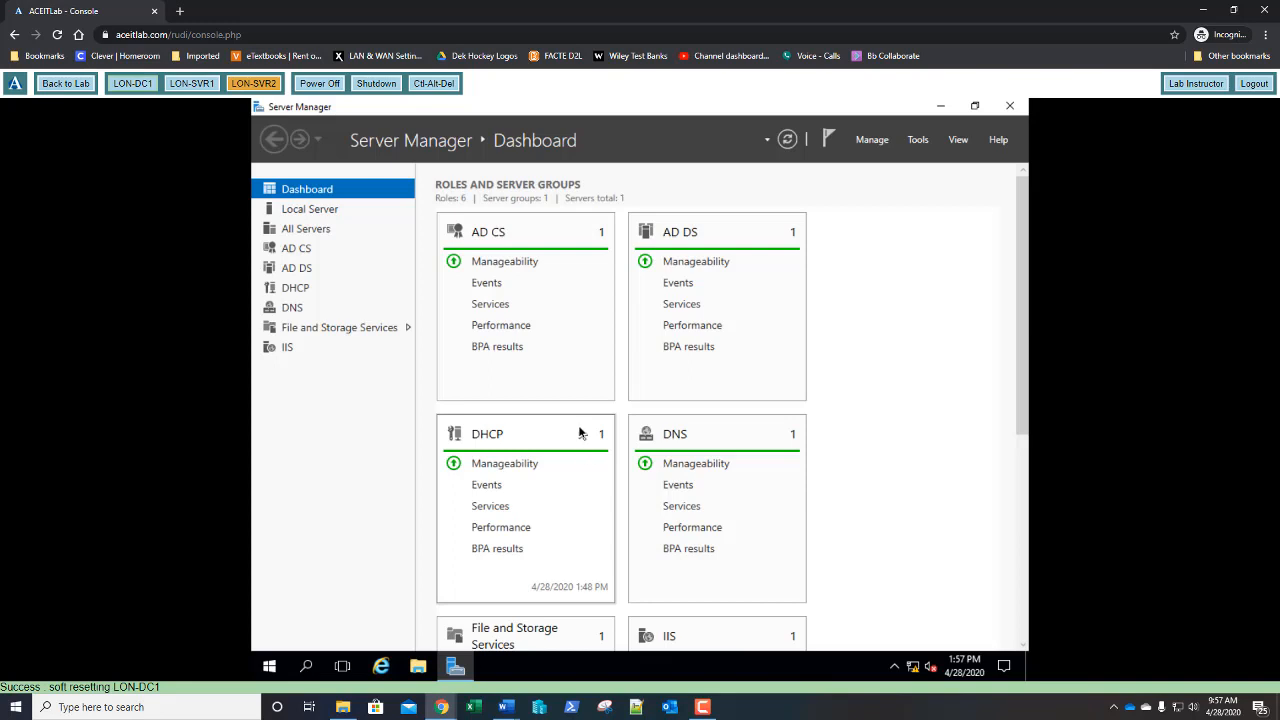
- In Add Roles and Features, skip to Features and select Windows Server Backup
{"action": "left_click", "coordinate": [872, 144]}
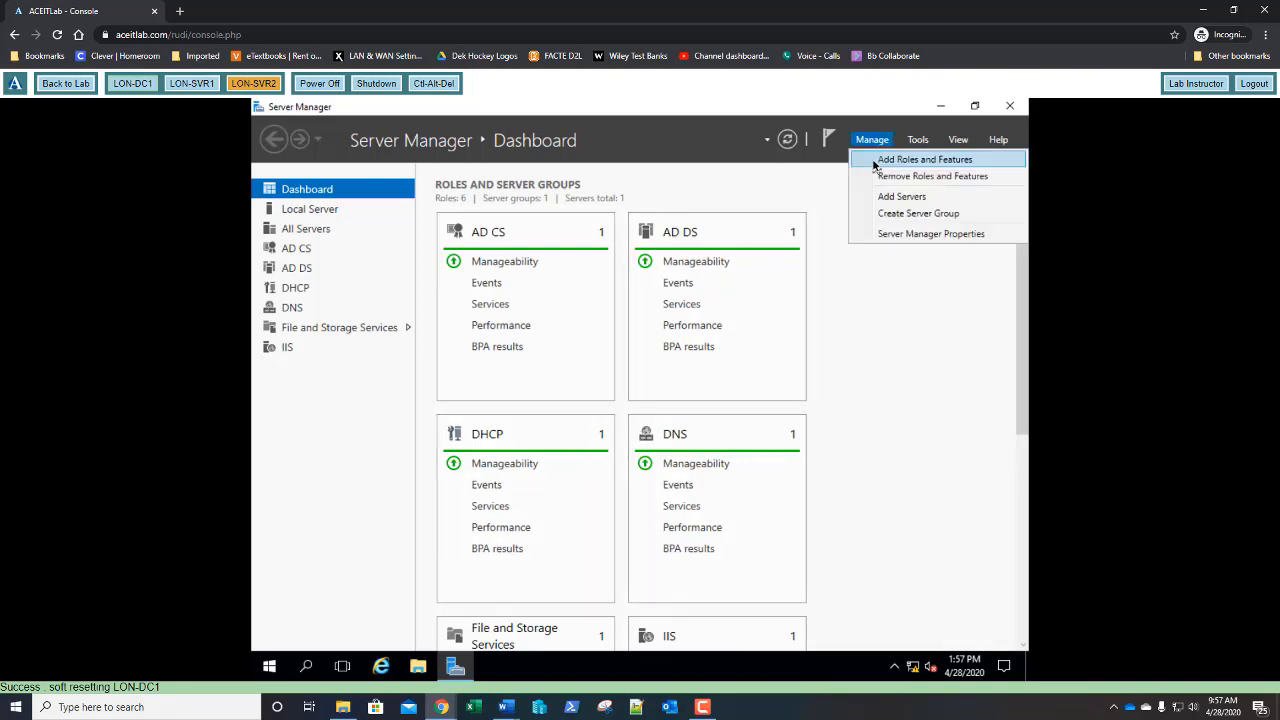
{"action": "left_click", "coordinate": [874, 165]}
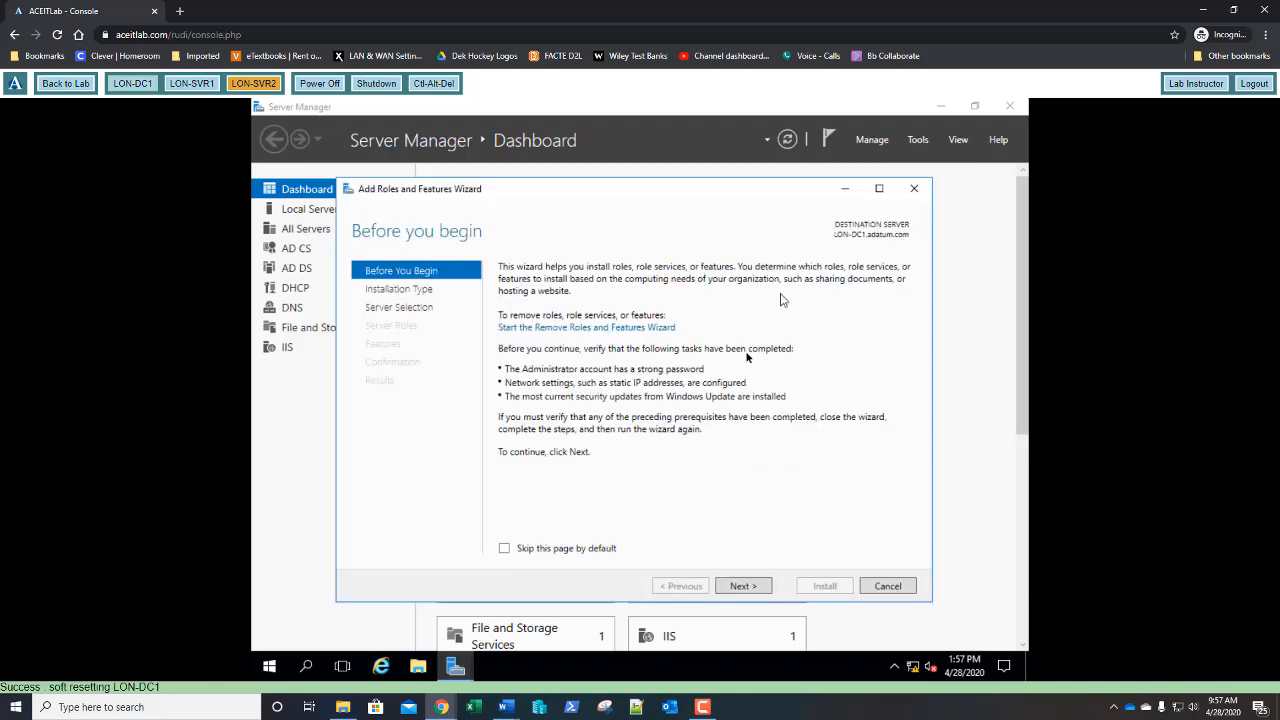
{"action": "left_click", "coordinate": [741, 586]}
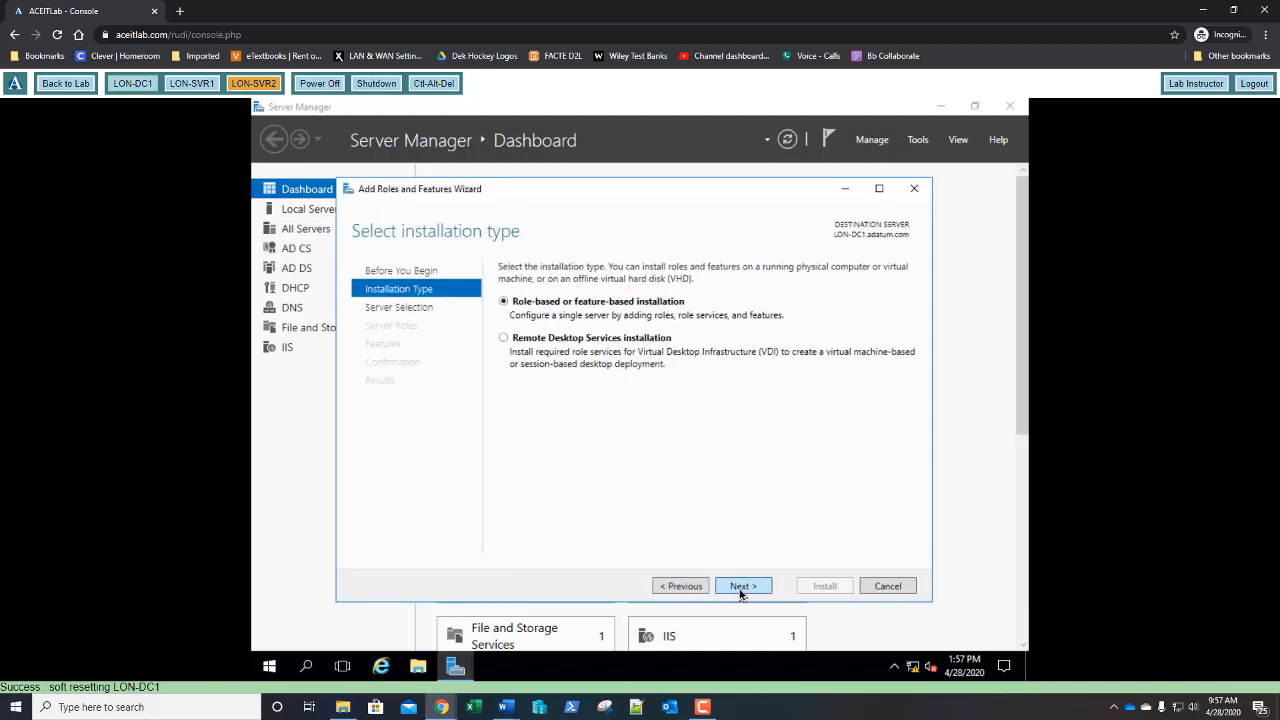
{"action": "left_click", "coordinate": [741, 586]}
{"action": "left_click", "coordinate": [741, 586]}
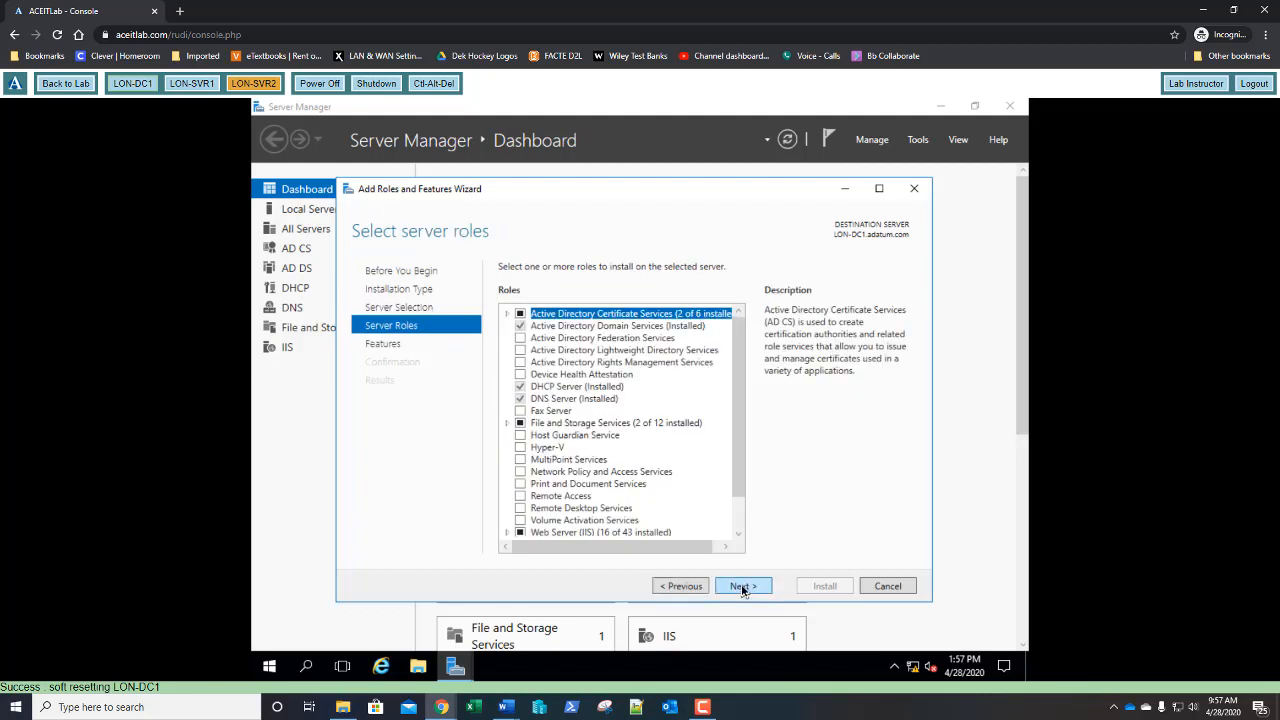
{"action": "left_click", "coordinate": [742, 589]}
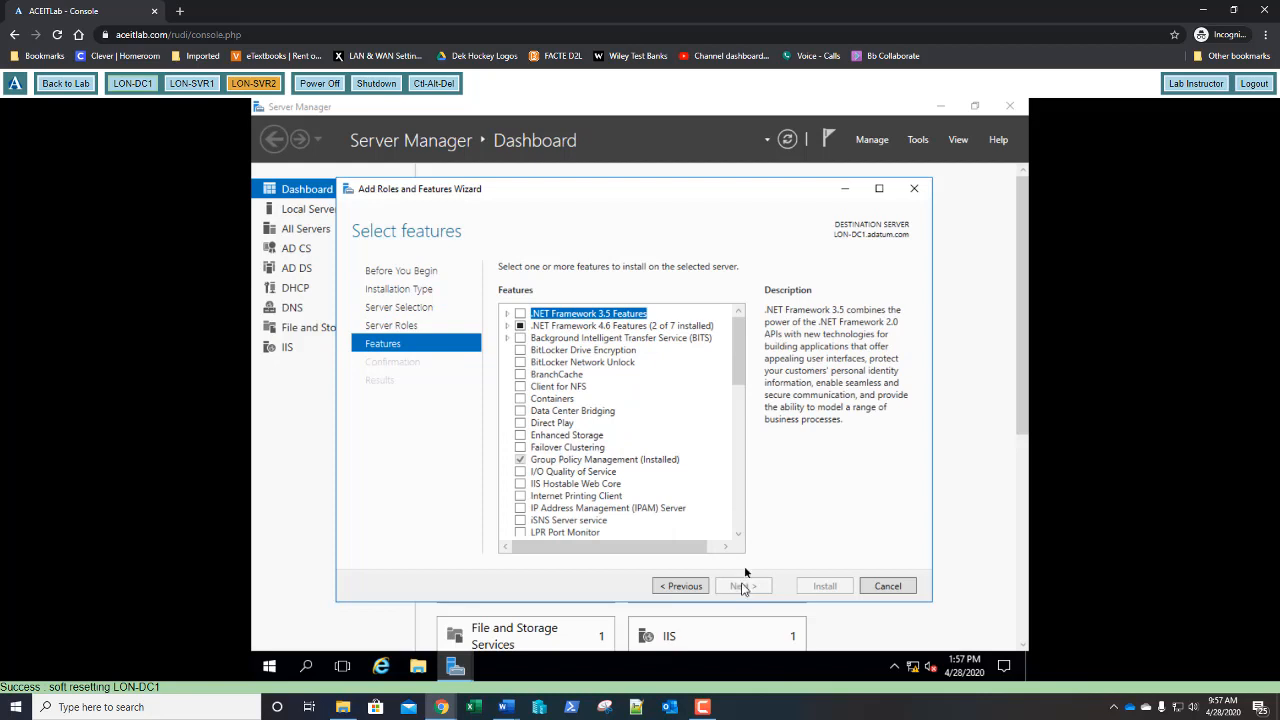
{"action": "left_click", "coordinate": [742, 405]}
{"action": "left_click_drag", "start_coordinate": [742, 405], "coordinate": [746, 504]}
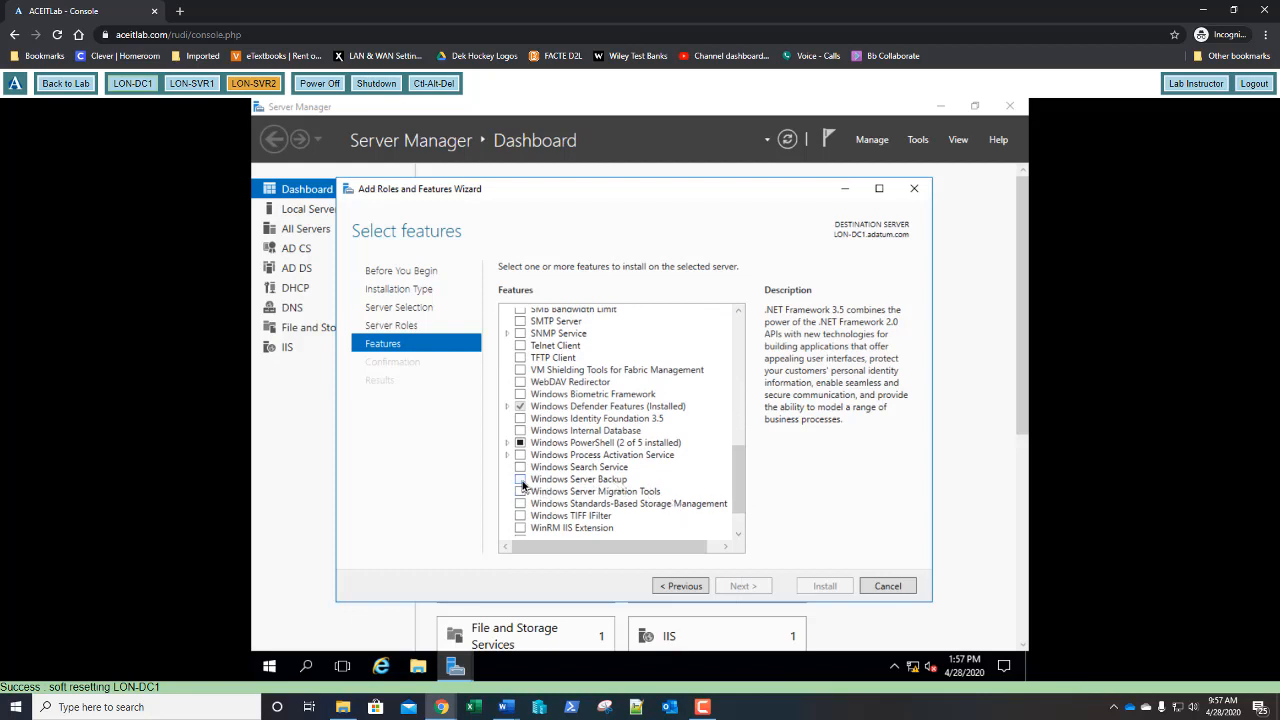
{"action": "left_click", "coordinate": [521, 481]}
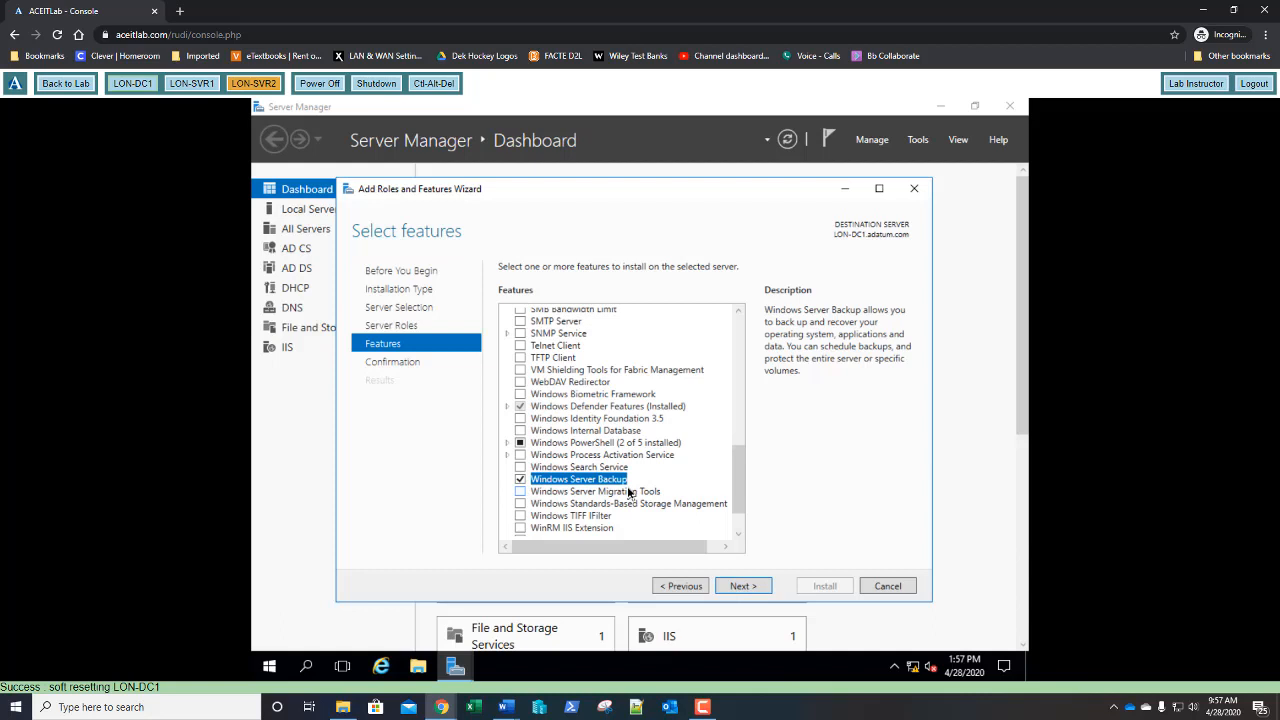
- Install Windows Server Backup and close the finished wizard
{"action": "left_click", "coordinate": [738, 587]}
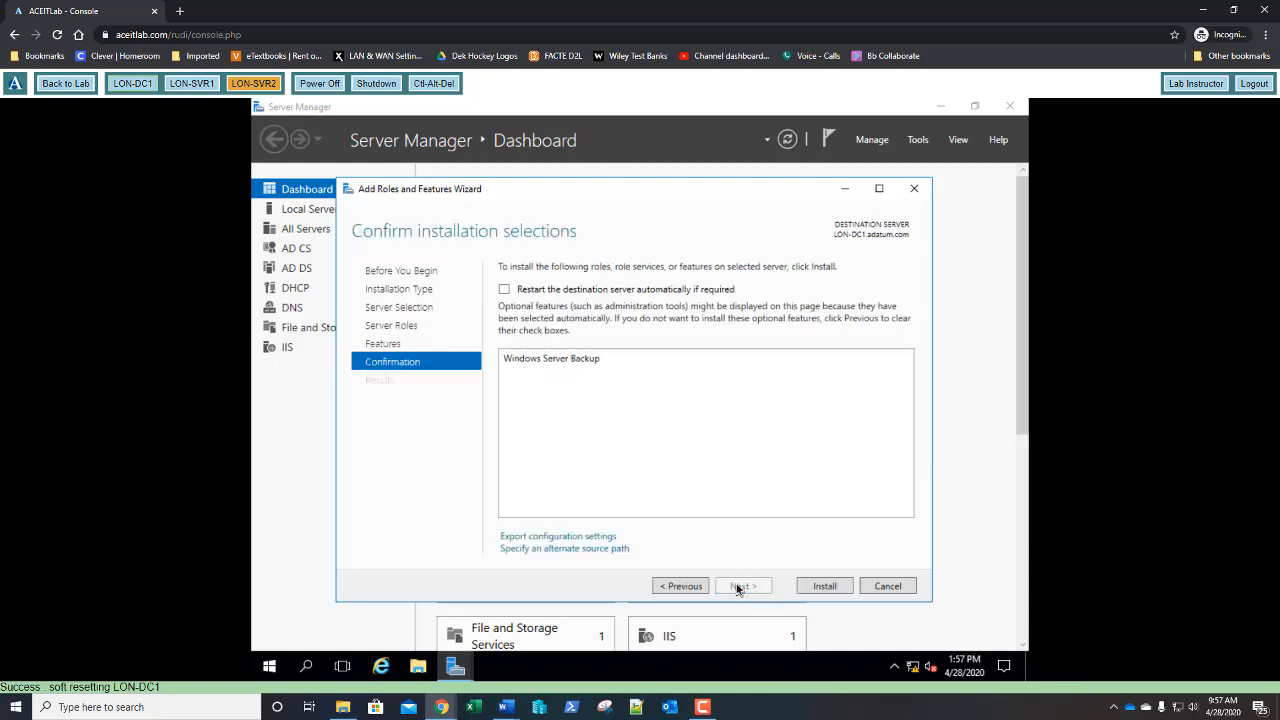
{"action": "left_click", "coordinate": [824, 587]}
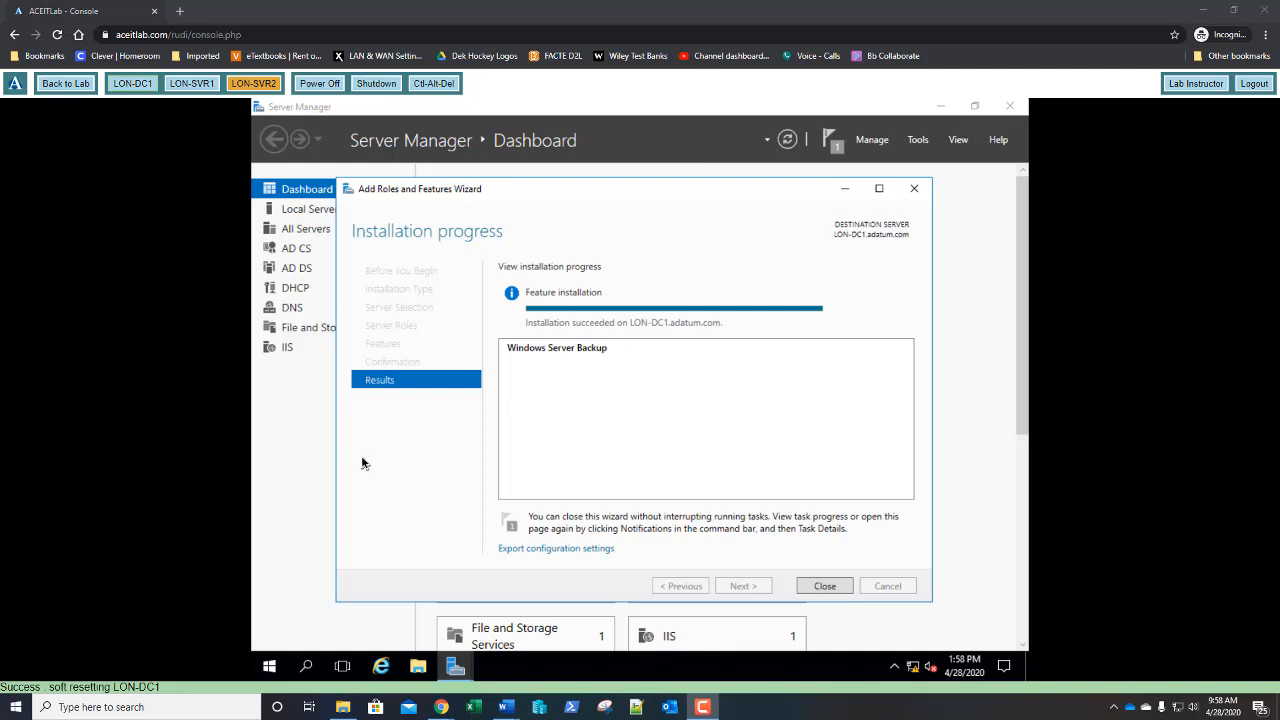
{"action": "left_click", "coordinate": [826, 590]}
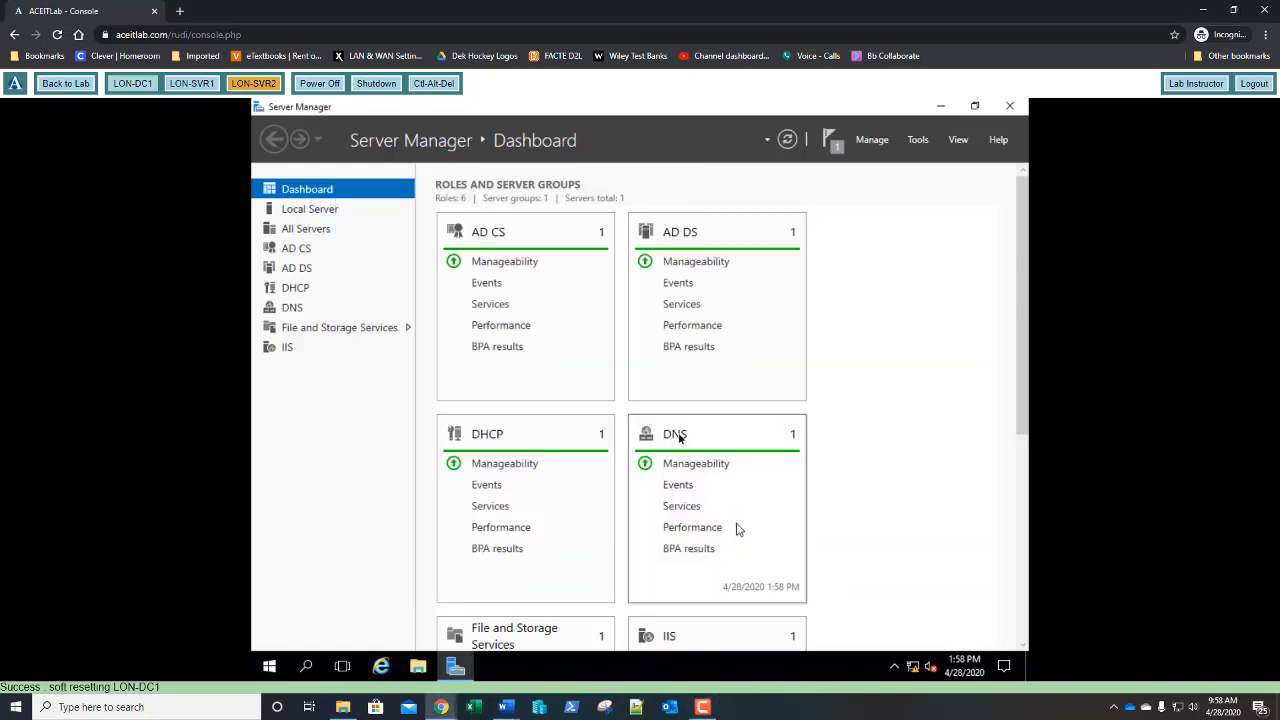
- On LON-SVR1, open Local Disk (C:) from This PC in File Explorer
{"action": "left_click", "coordinate": [190, 84]}
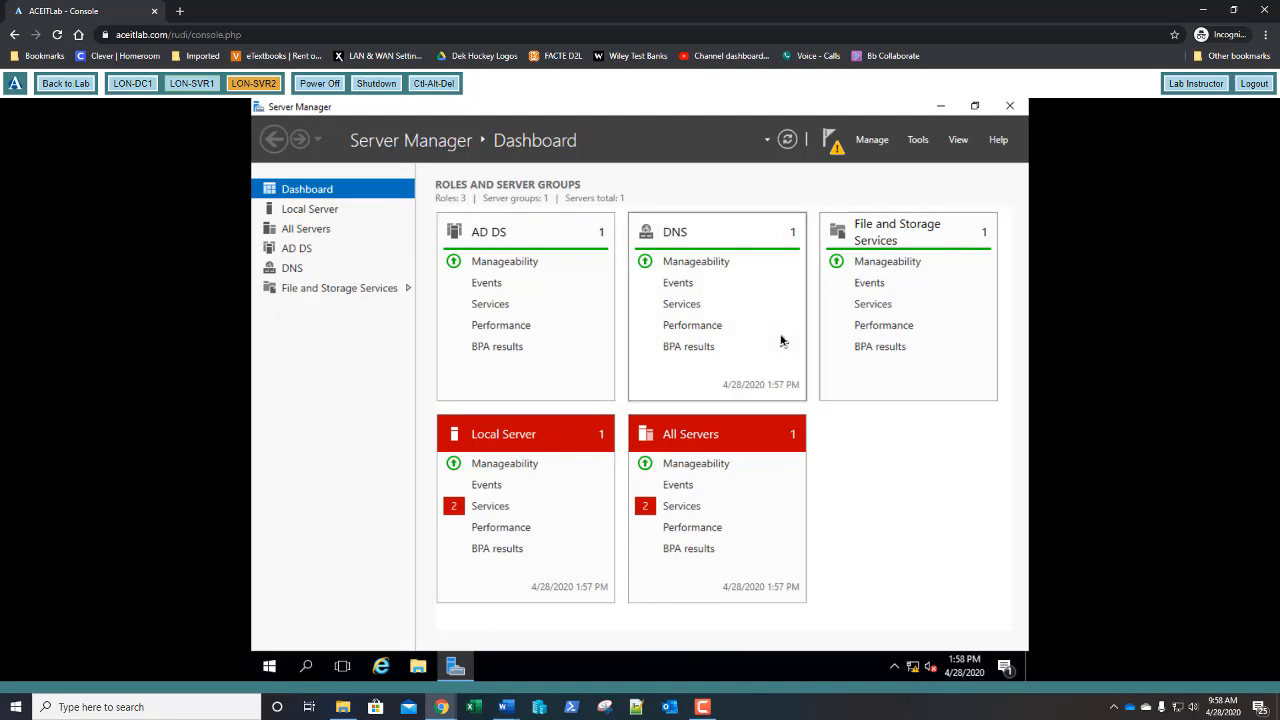
{"action": "left_click", "coordinate": [418, 672]}
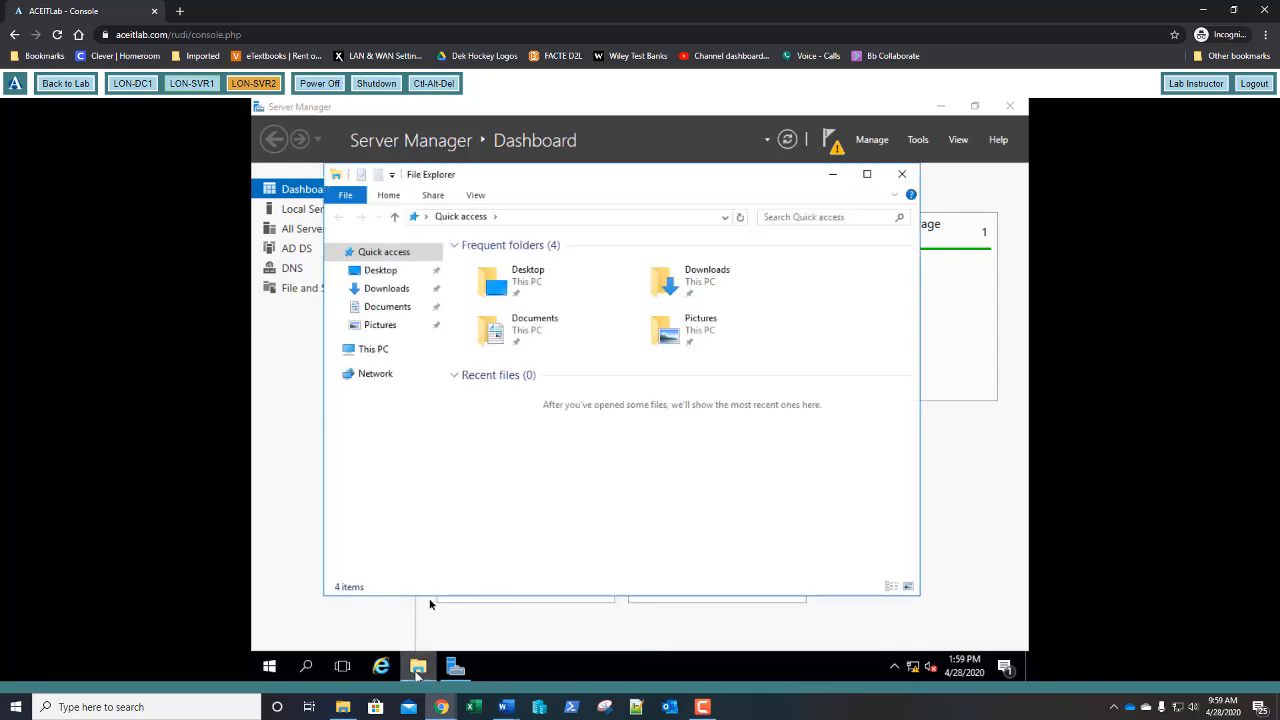
{"action": "left_click", "coordinate": [373, 355]}
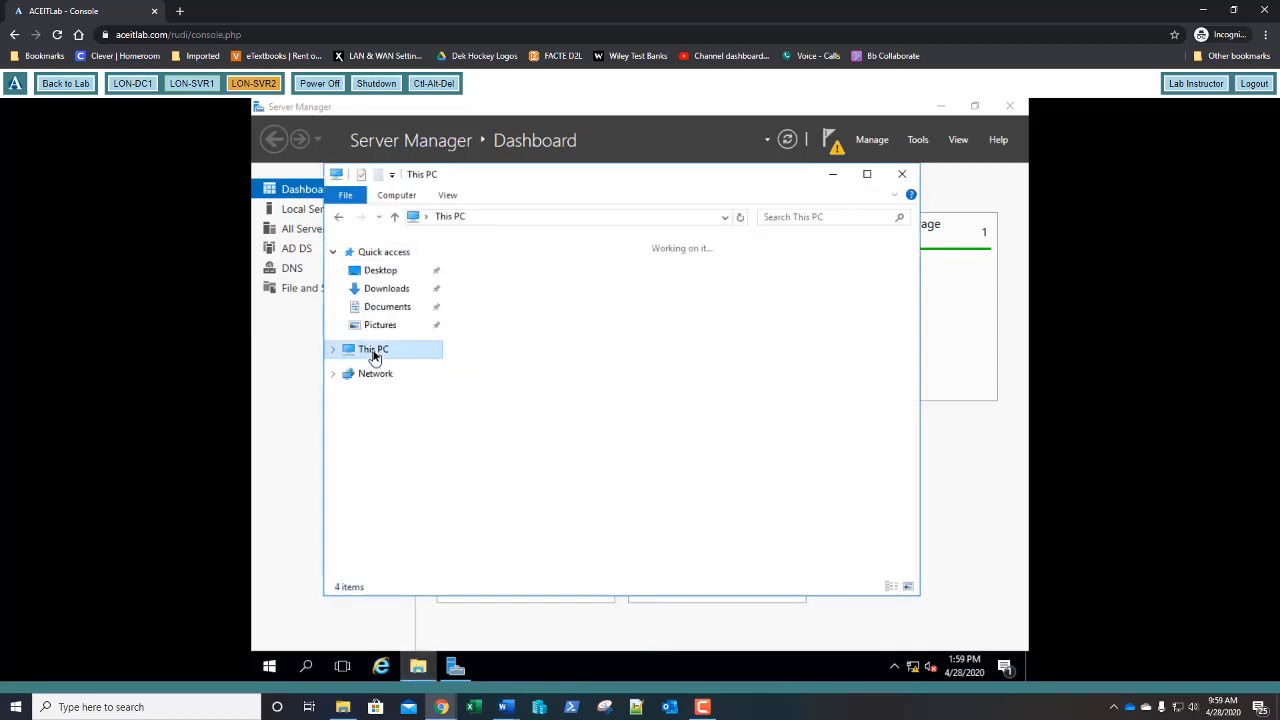
{"action": "left_click", "coordinate": [498, 430]}
{"action": "double_click", "coordinate": [498, 430]}
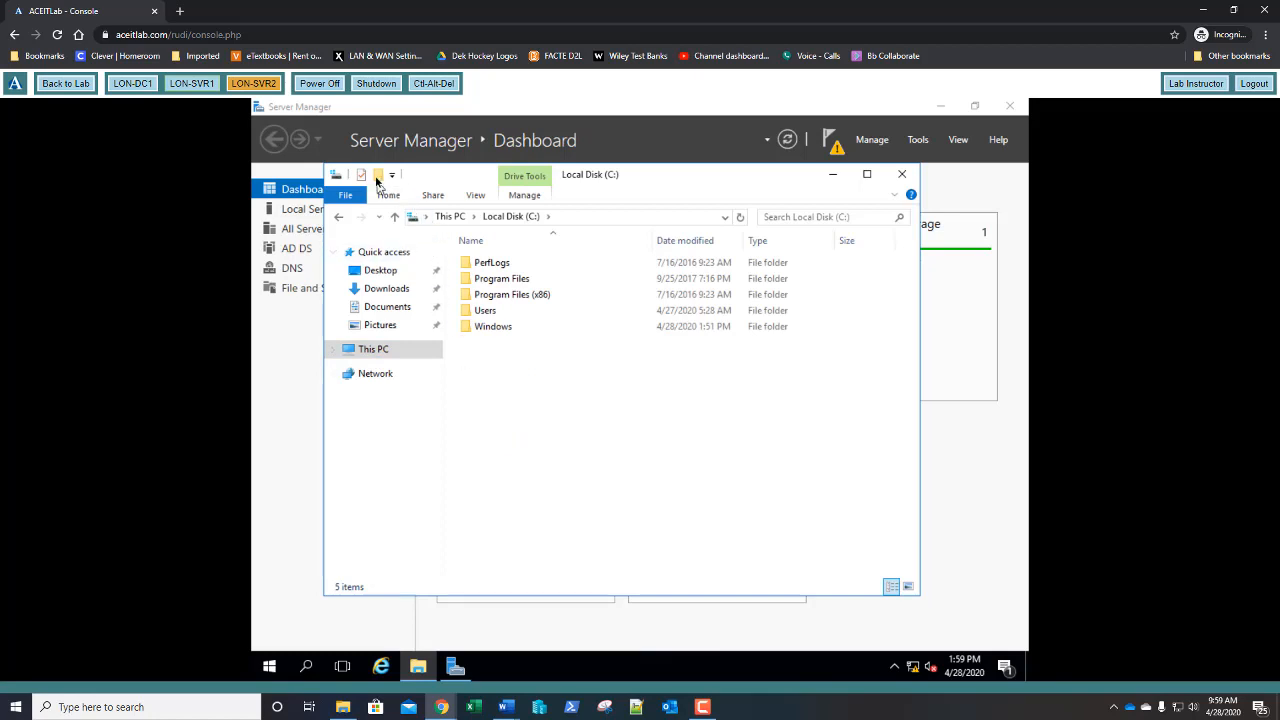
- Create a new folder named BAK at the root of C:
{"action": "key", "text": "ctrl+shift+n"}
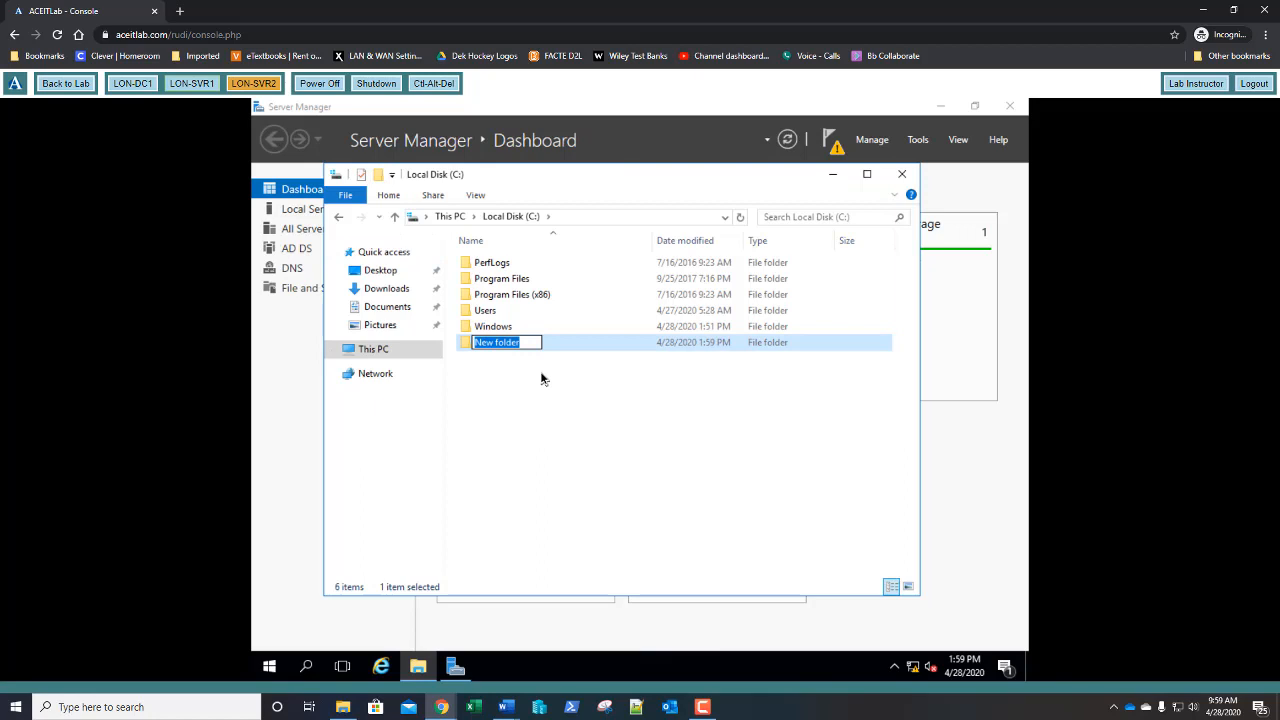
{"action": "type", "text": "BAK"}
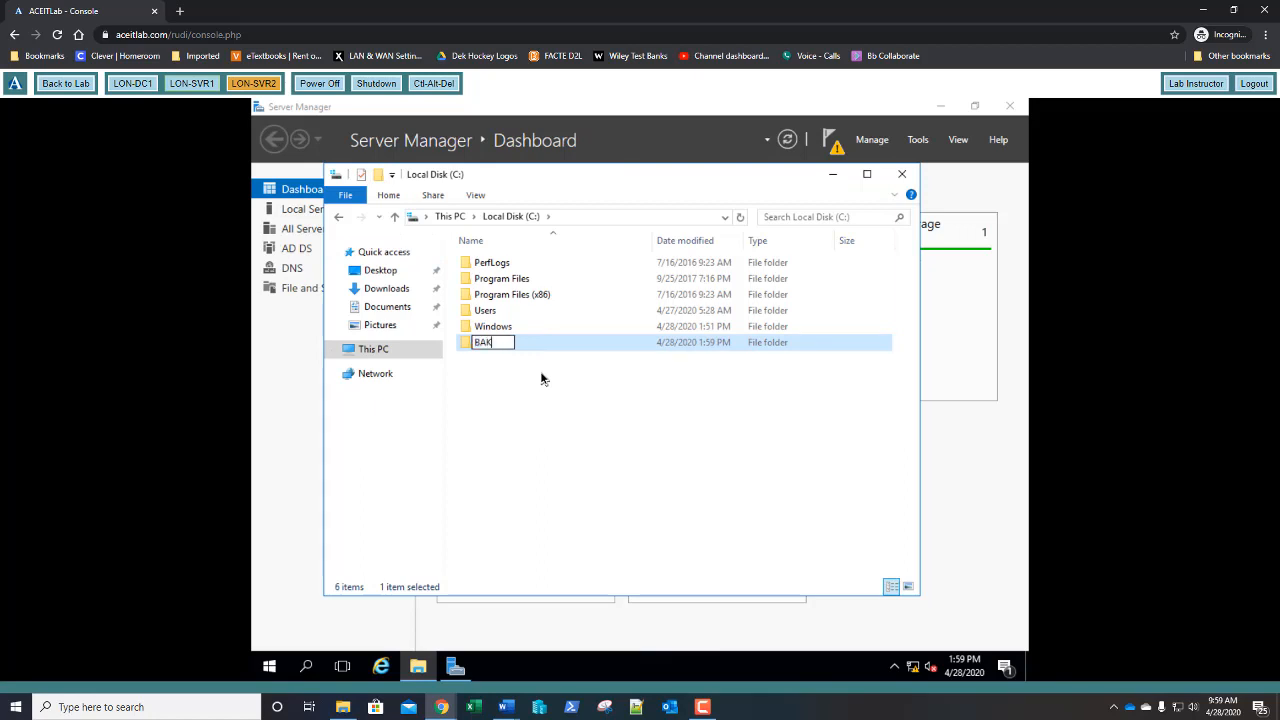
{"action": "key", "text": "Return"}
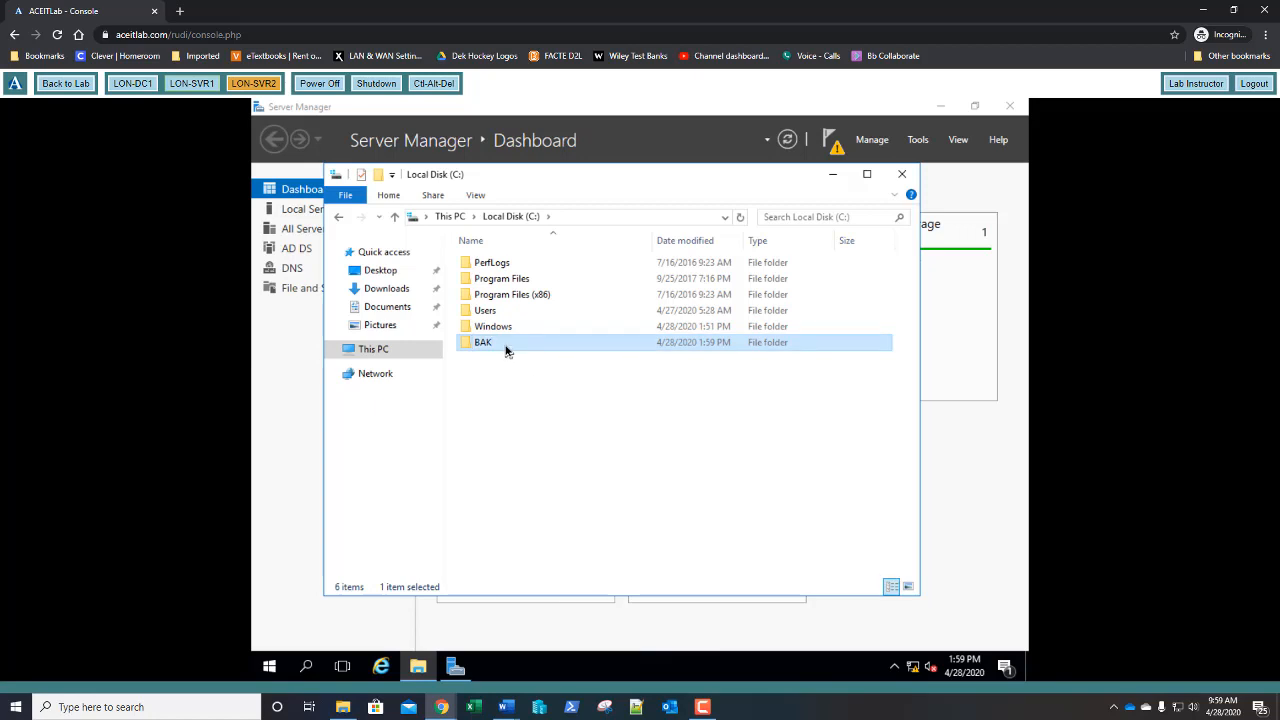
- Share the BAK folder as BAK through Advanced Sharing, allowing Everyone Change and Read
{"action": "right_click", "coordinate": [506, 349]}
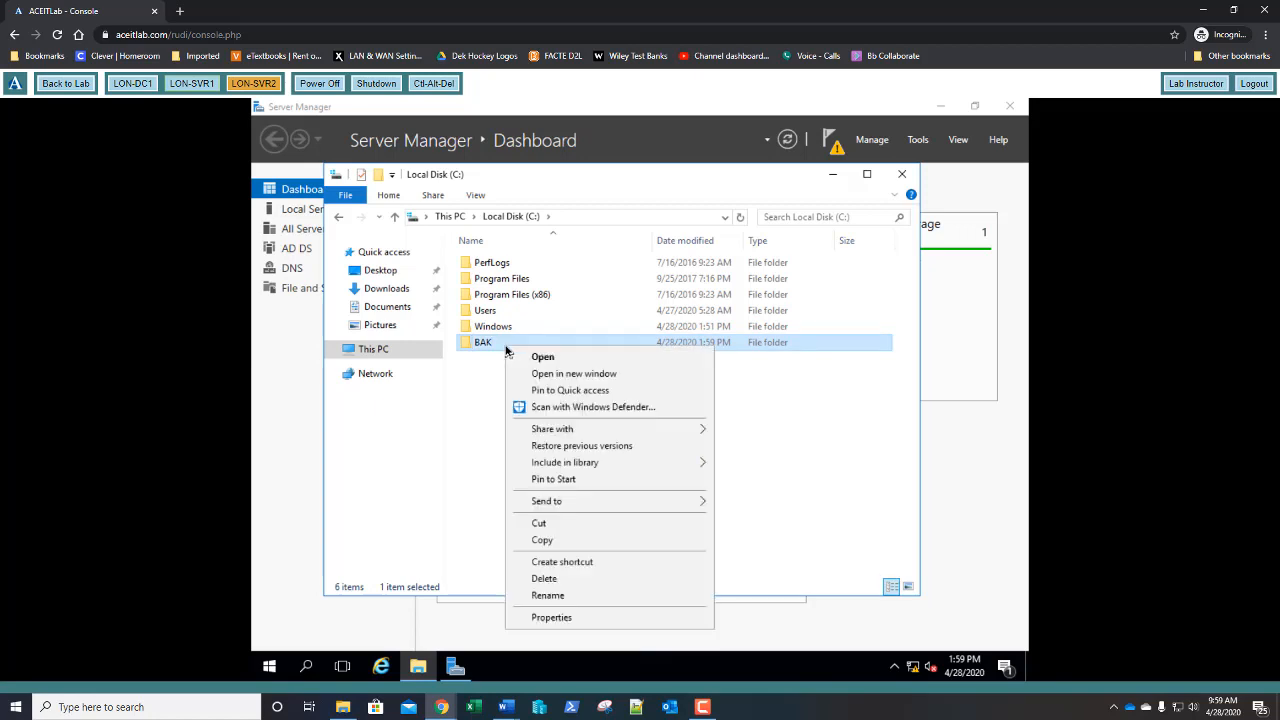
{"action": "left_click", "coordinate": [531, 617]}
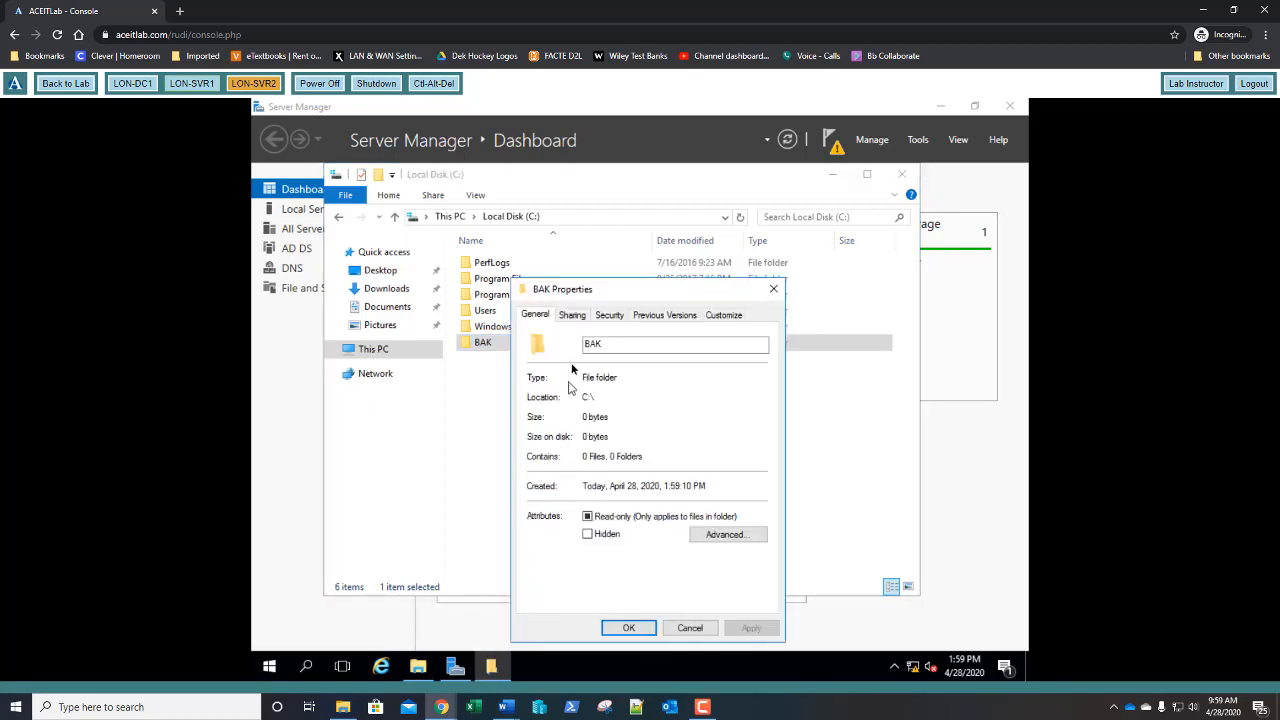
{"action": "left_click", "coordinate": [573, 316]}
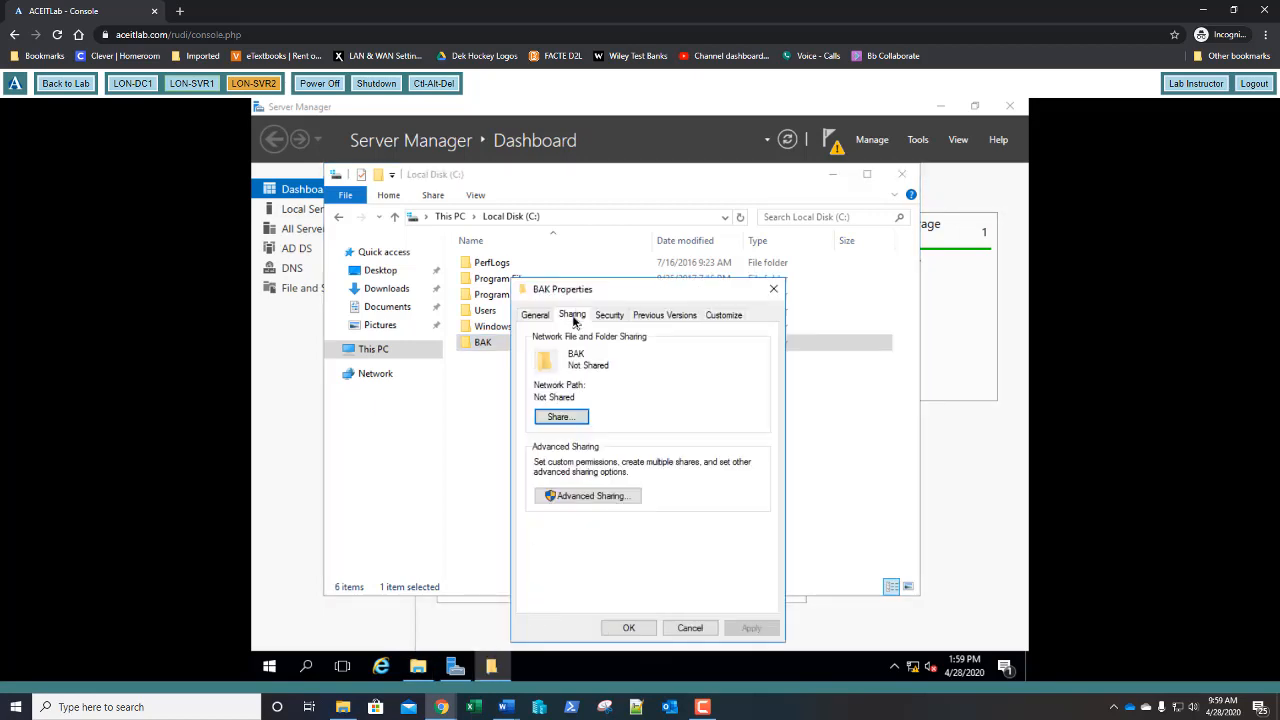
{"action": "left_click", "coordinate": [591, 496]}
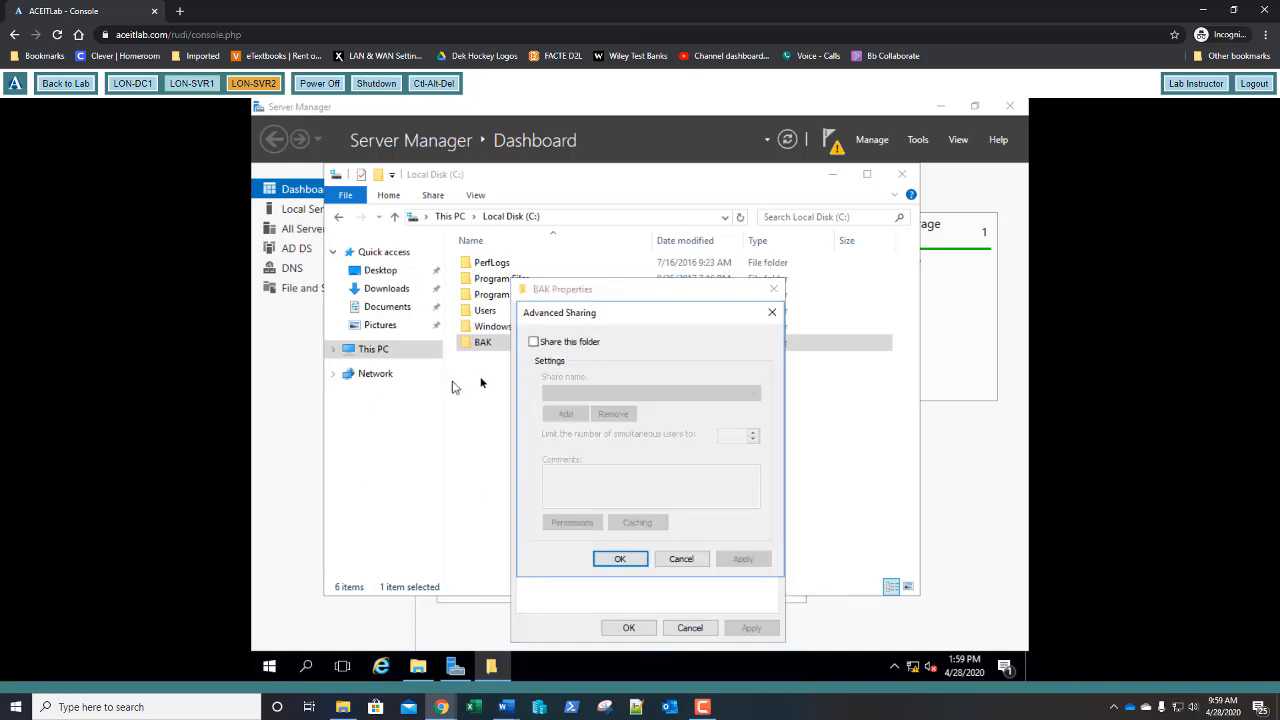
{"action": "left_click", "coordinate": [534, 342]}
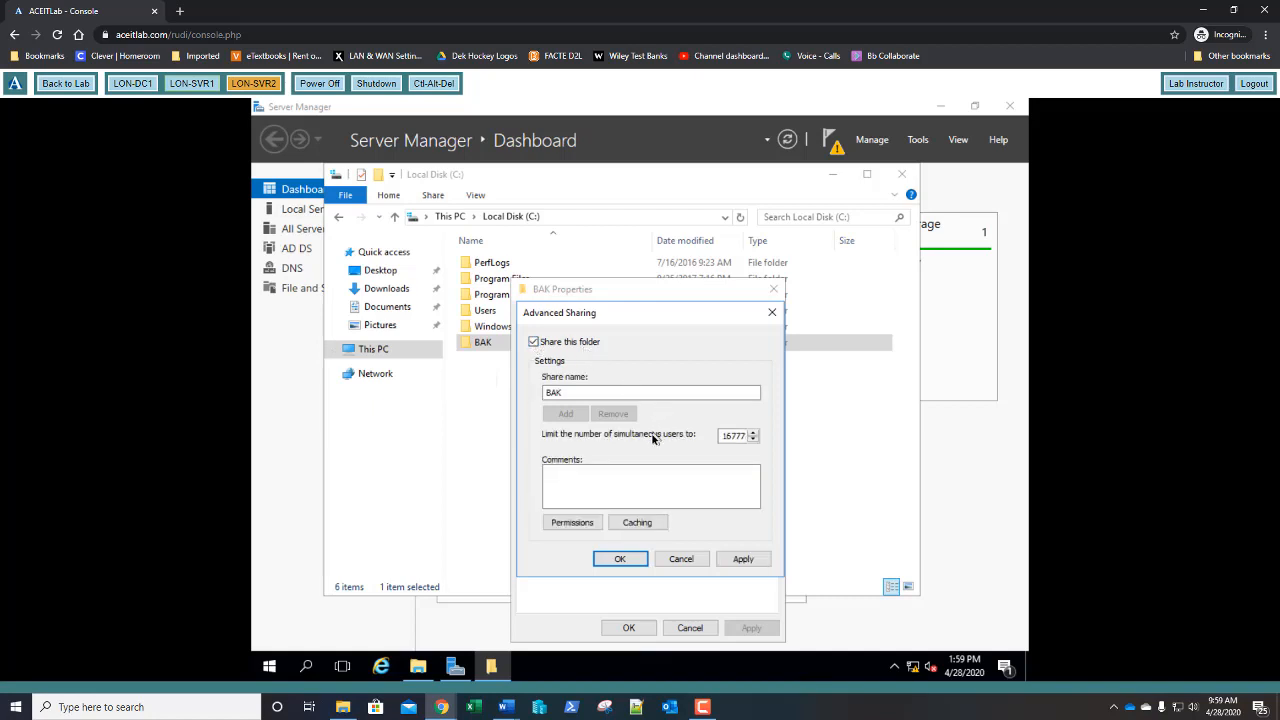
{"action": "left_click", "coordinate": [574, 526]}
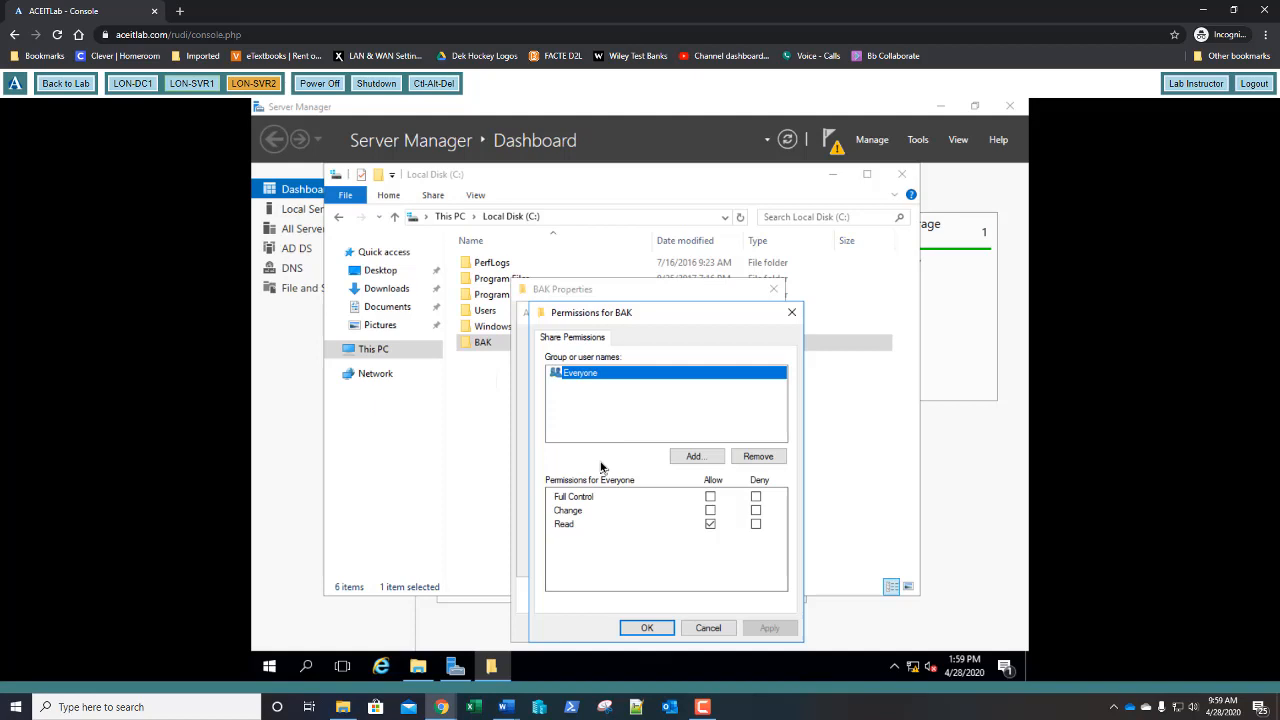
{"action": "left_click", "coordinate": [710, 511]}
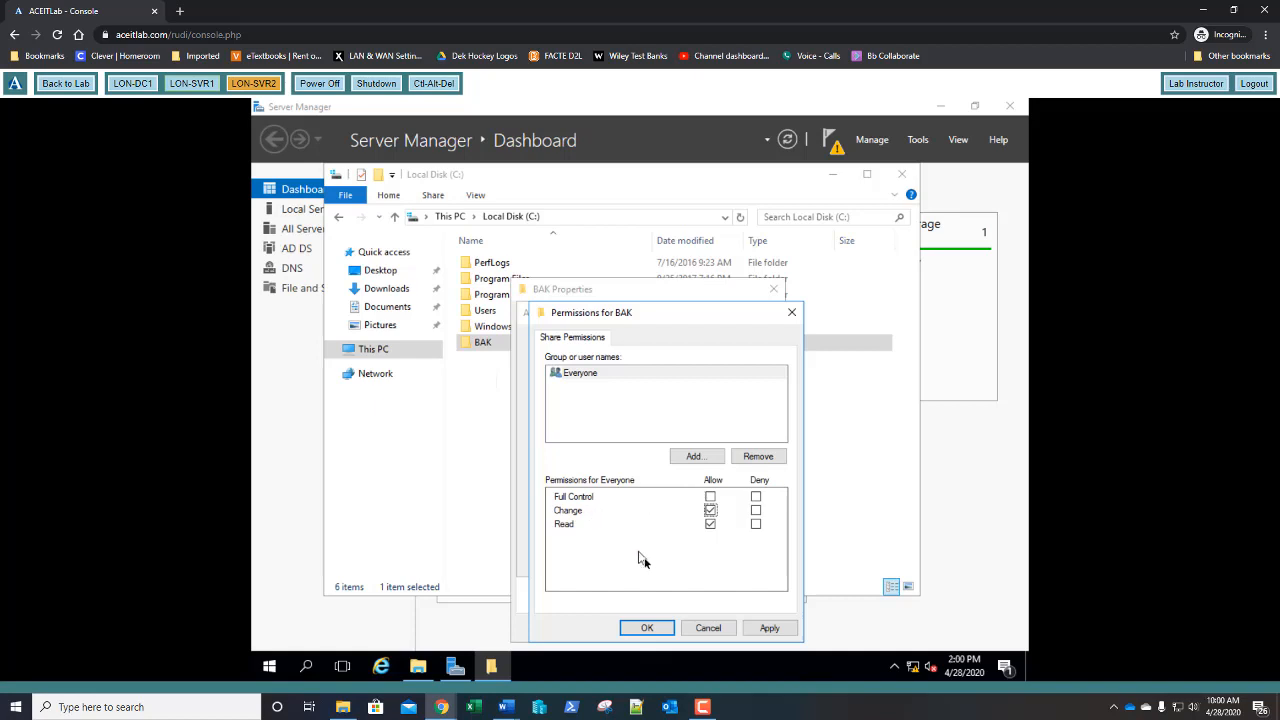
{"action": "left_click", "coordinate": [647, 628]}
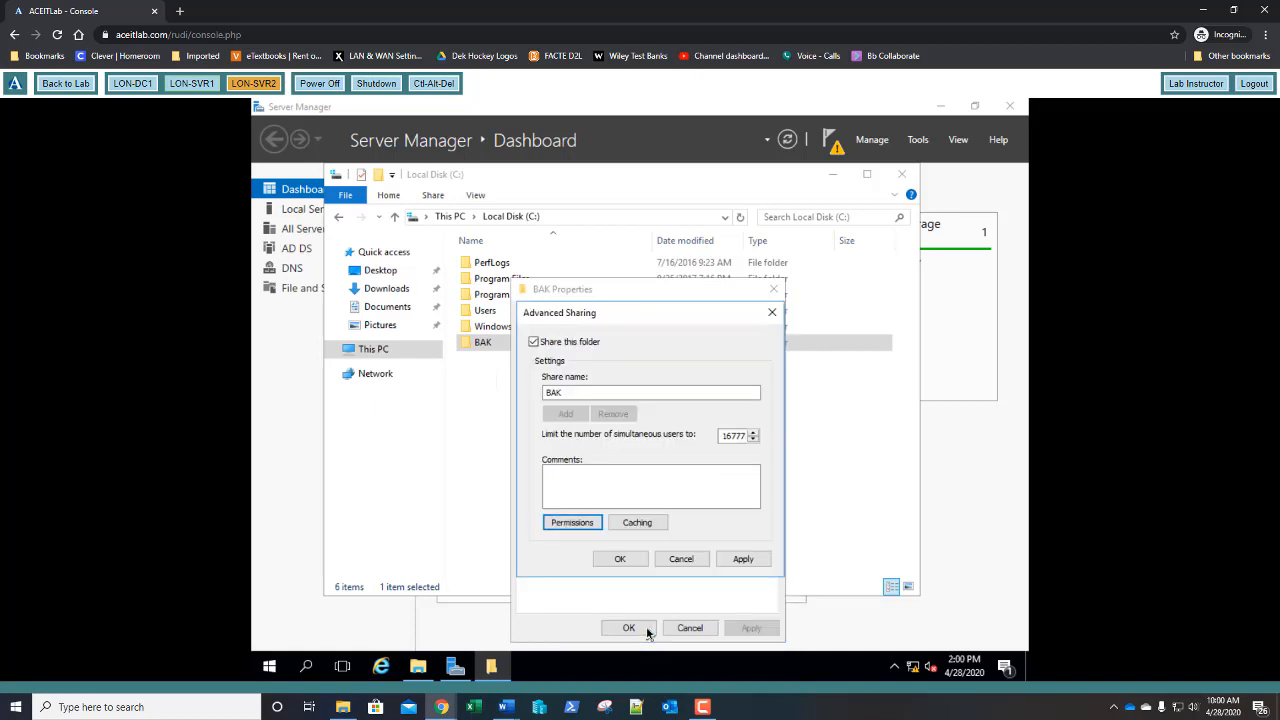
{"action": "left_click", "coordinate": [620, 559]}
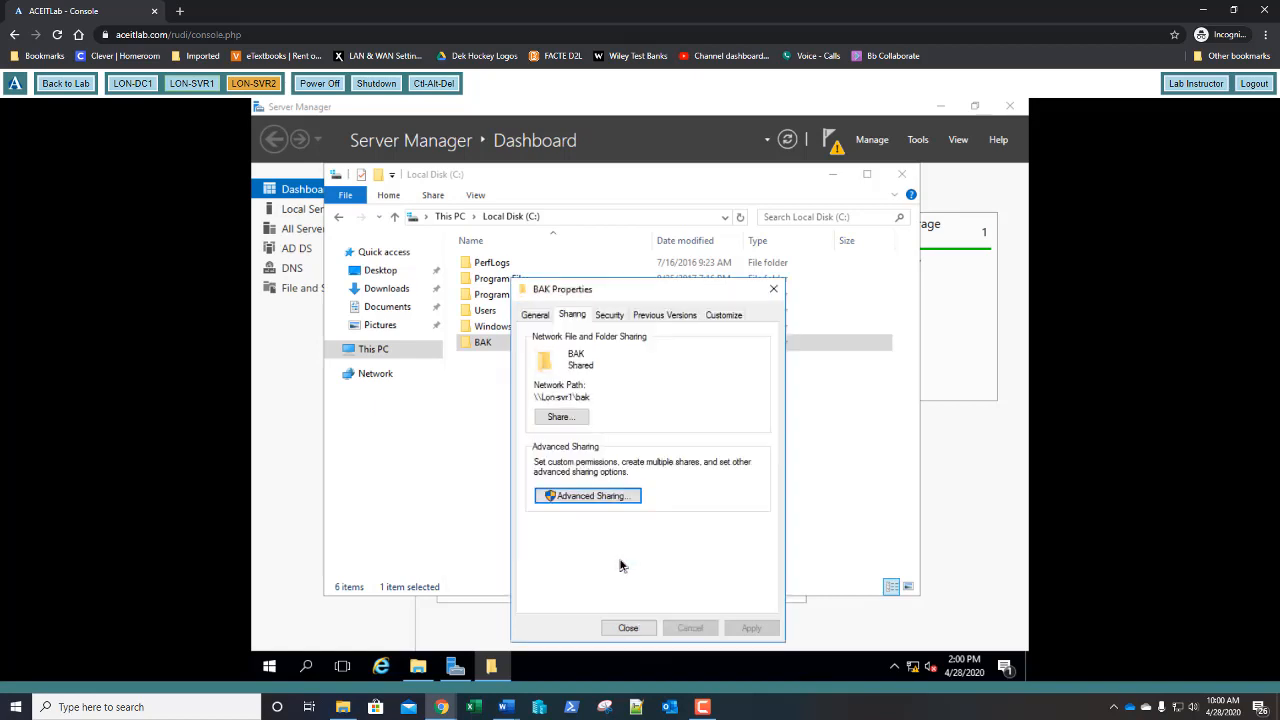
{"action": "left_click", "coordinate": [627, 629]}
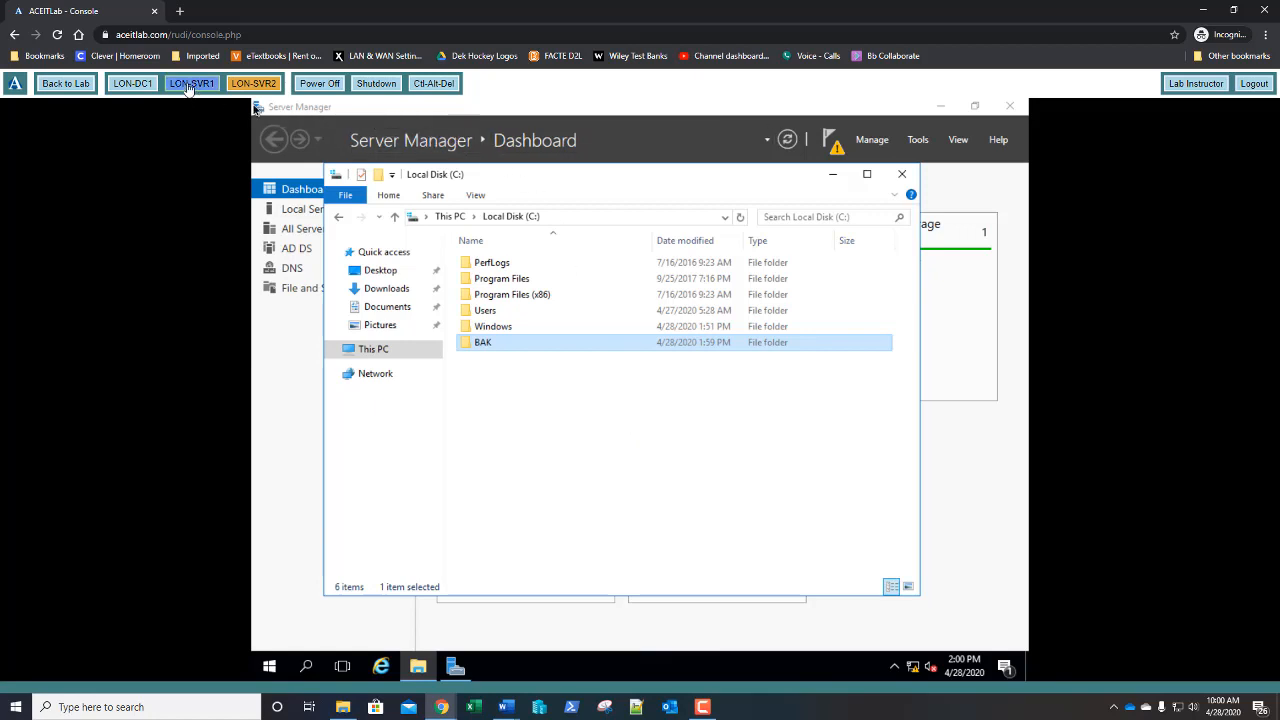
- On LON-DC1, launch Windows Server Backup from Server Manager Tools and start Backup Once
{"action": "left_click", "coordinate": [146, 87]}
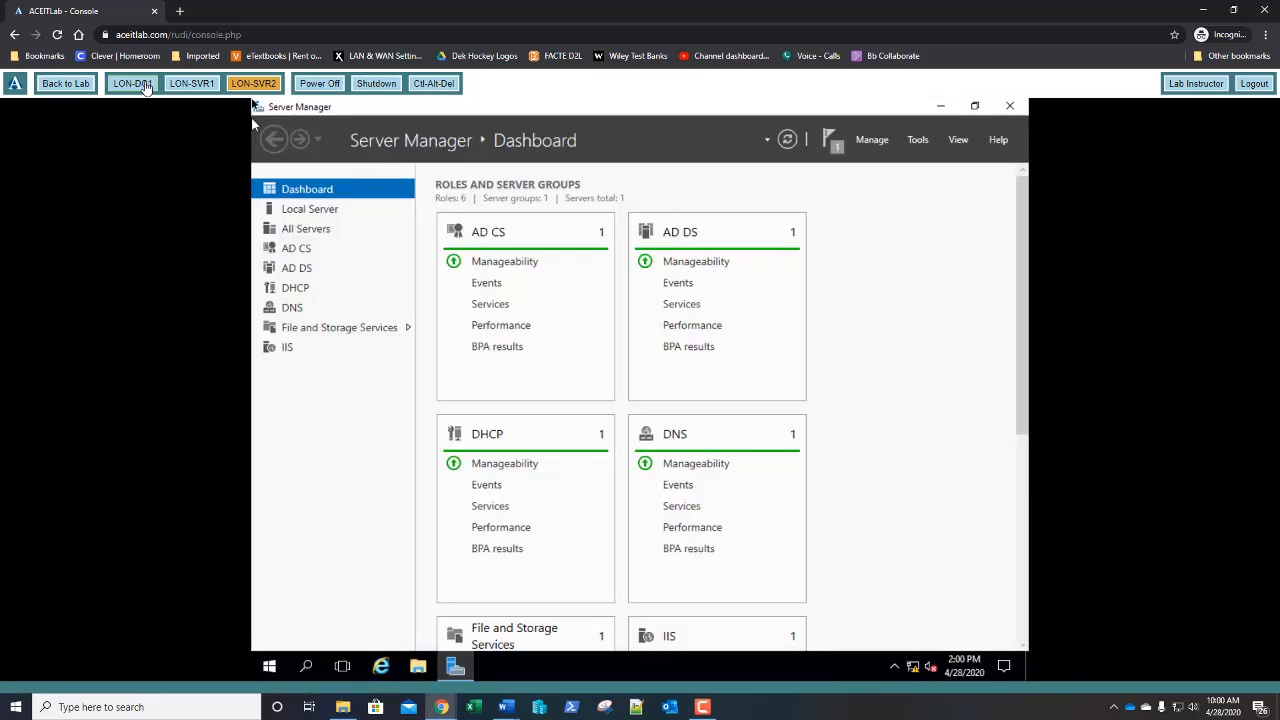
{"action": "left_click", "coordinate": [917, 142]}
{"action": "scroll", "coordinate": [863, 420], "scroll_direction": "down", "scroll_amount": 5}
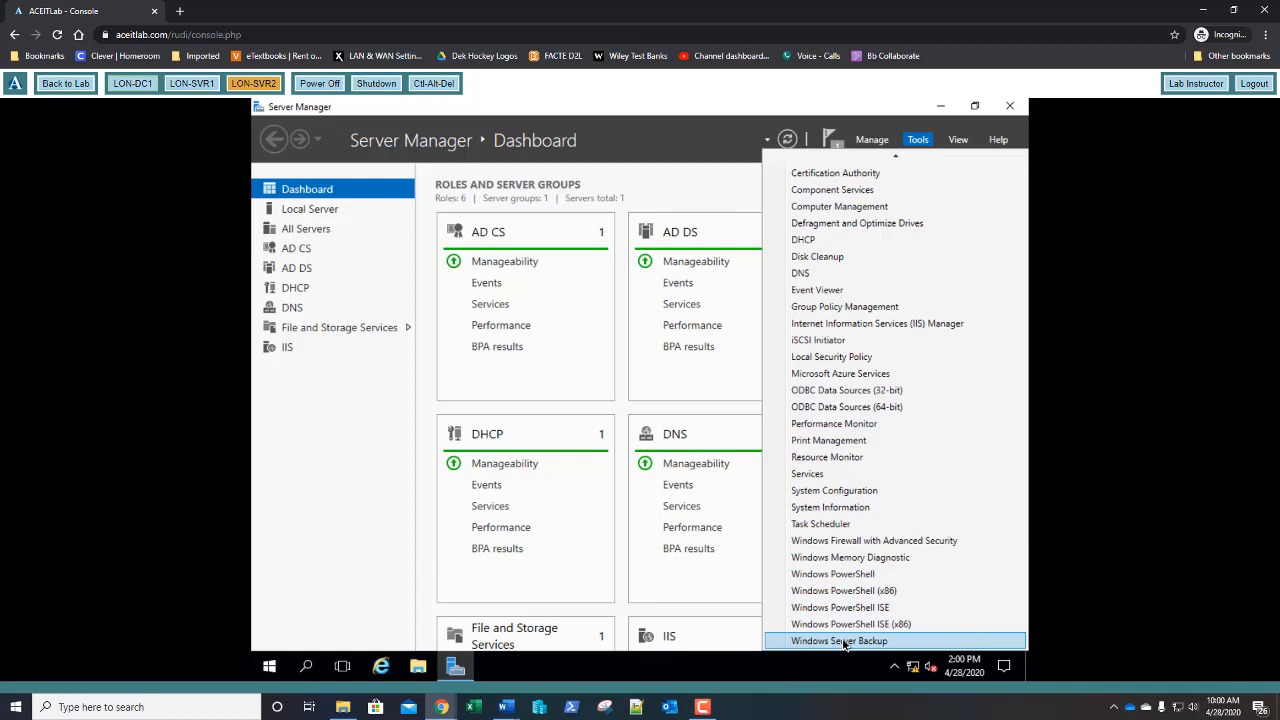
{"action": "left_click", "coordinate": [843, 641]}
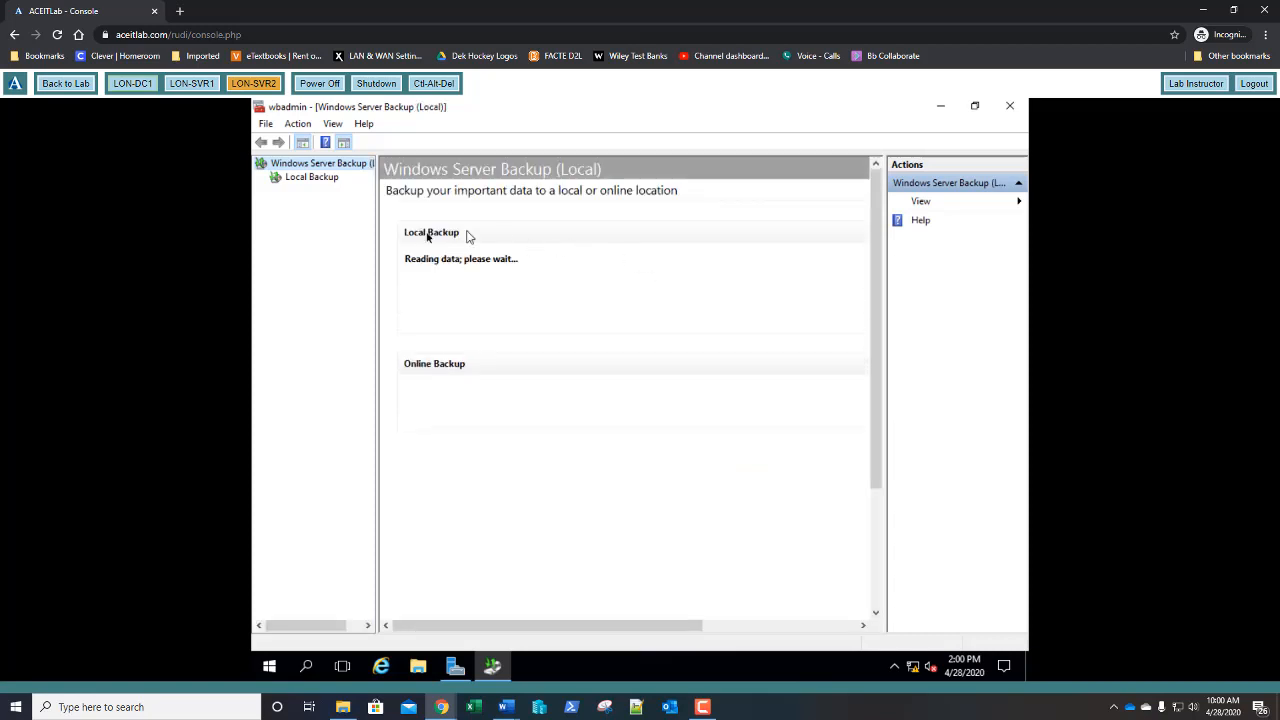
{"action": "left_click", "coordinate": [312, 178]}
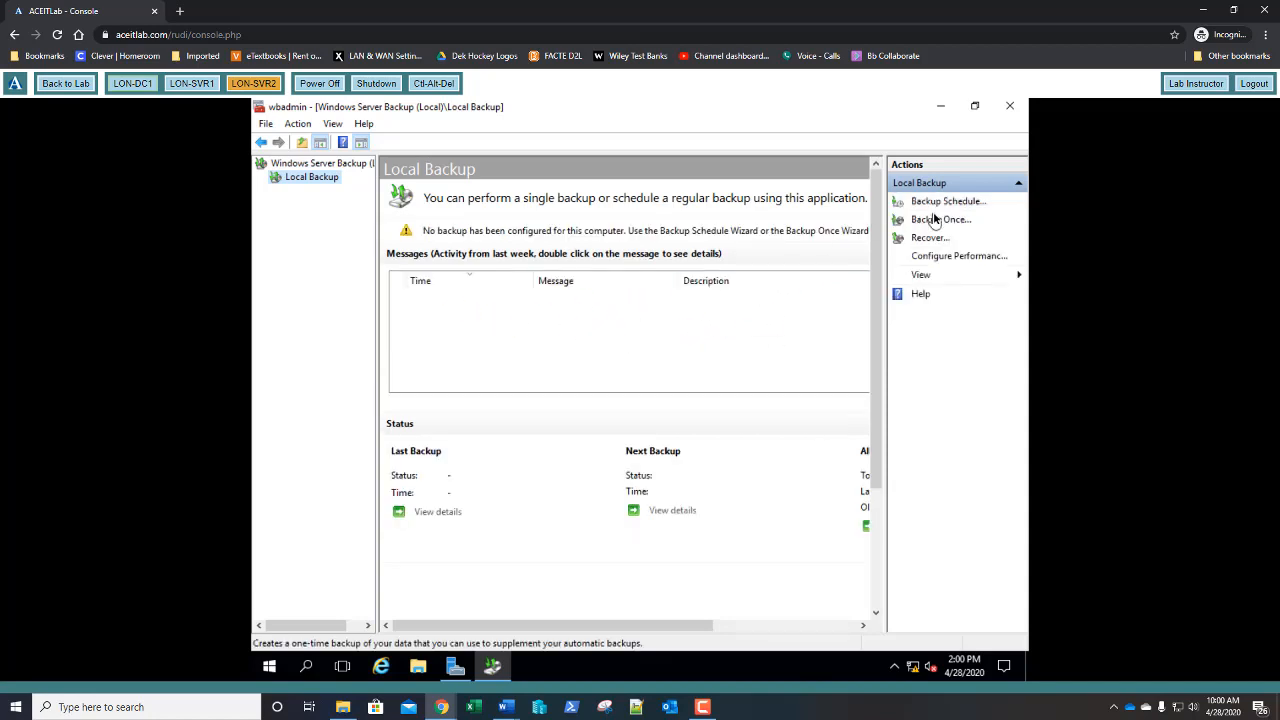
{"action": "left_click", "coordinate": [940, 220]}
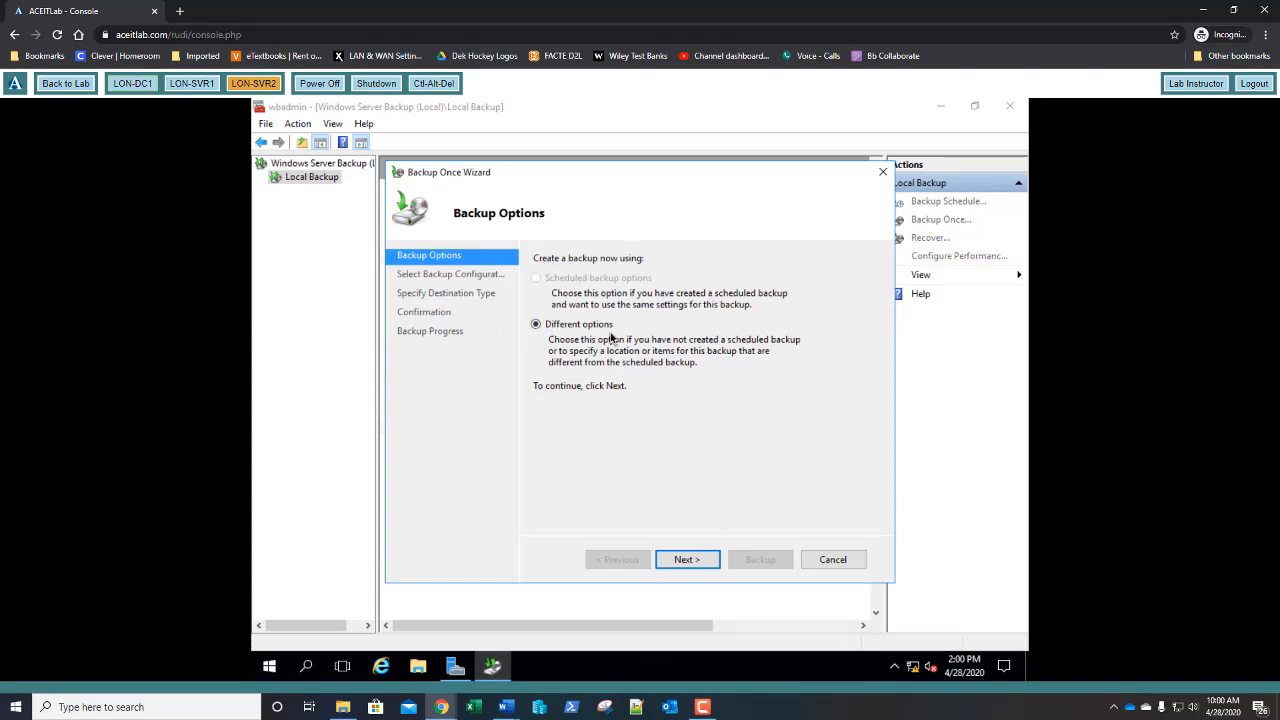
- Choose Different options and a Custom configuration with only System state as the backup item
{"action": "left_click", "coordinate": [690, 559]}
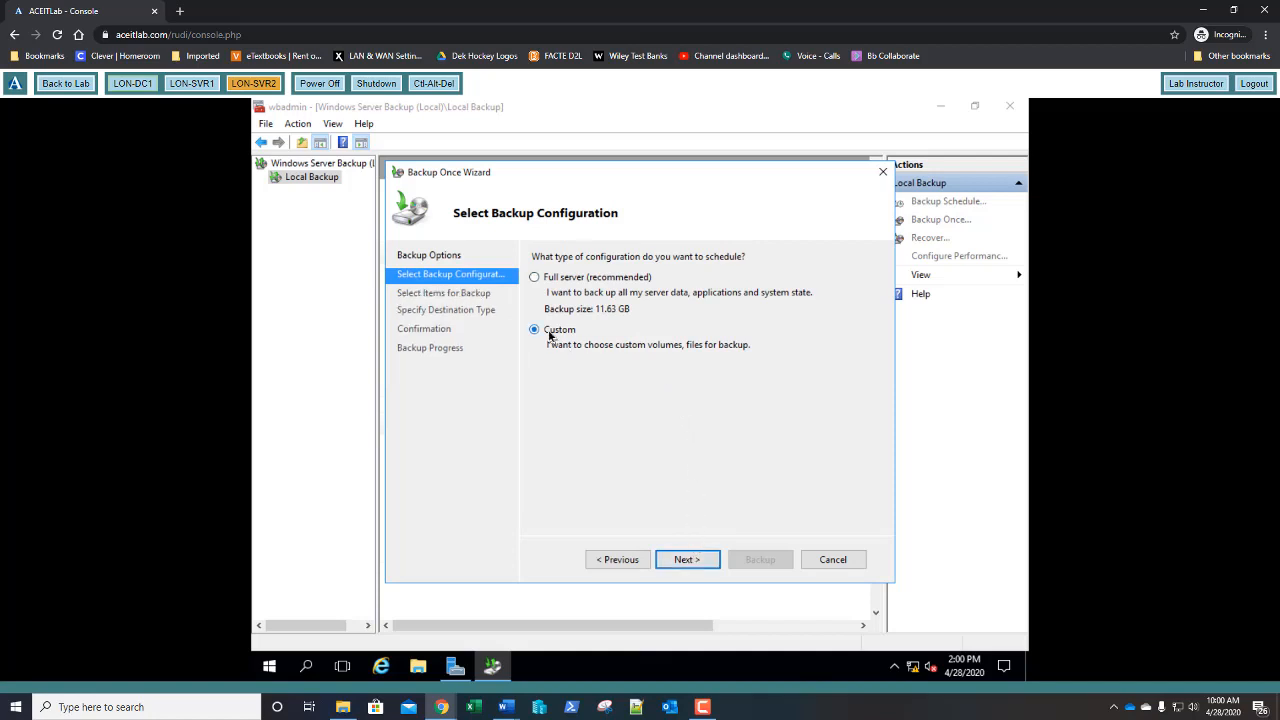
{"action": "left_click", "coordinate": [685, 561]}
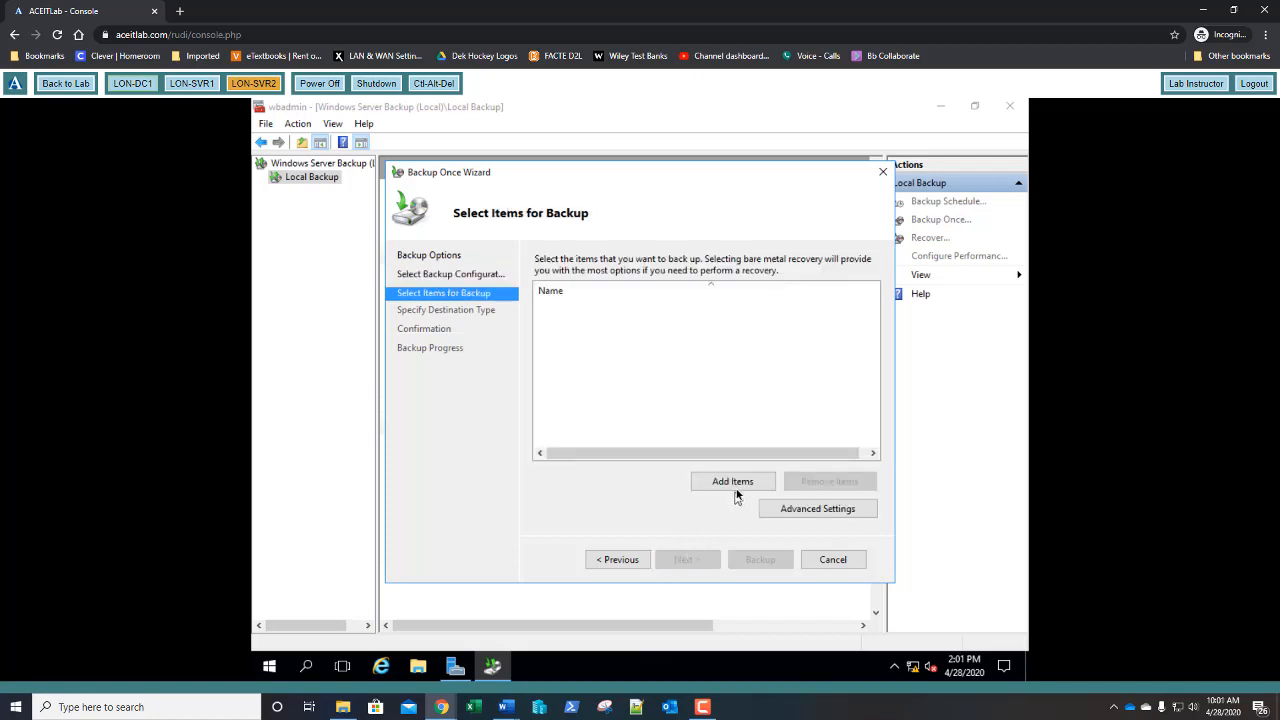
{"action": "left_click", "coordinate": [741, 484]}
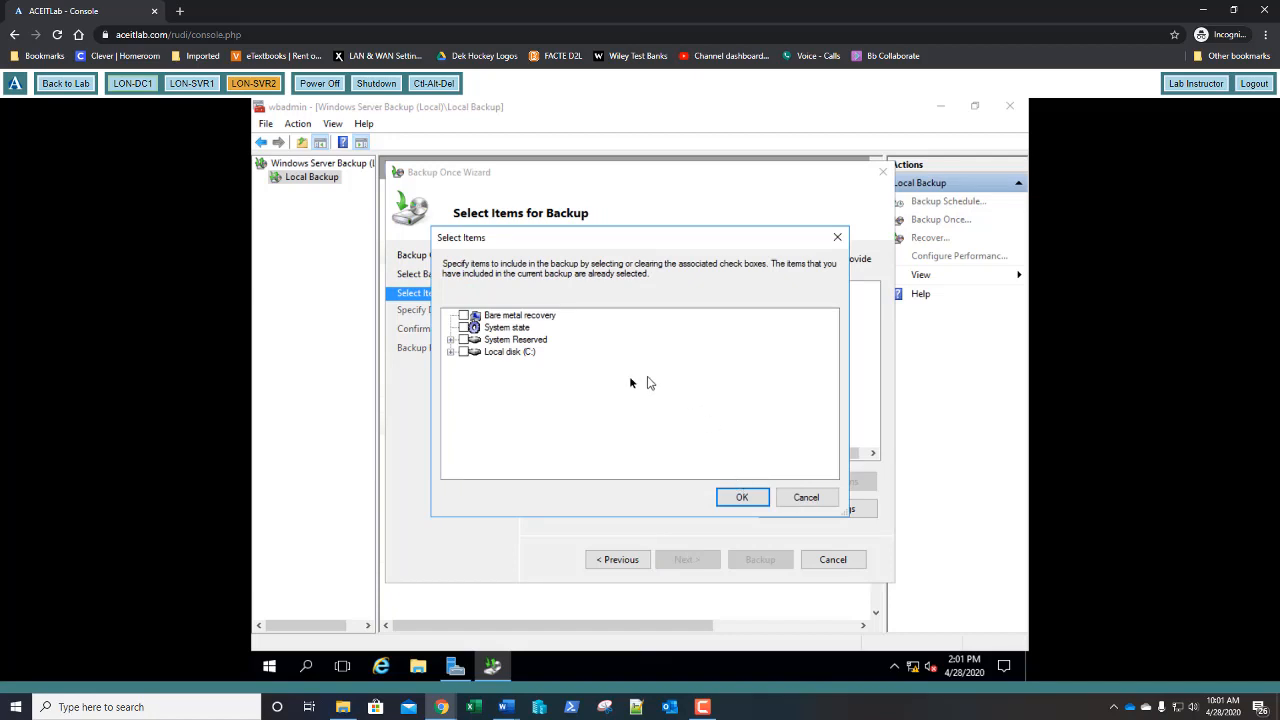
{"action": "left_click", "coordinate": [463, 328]}
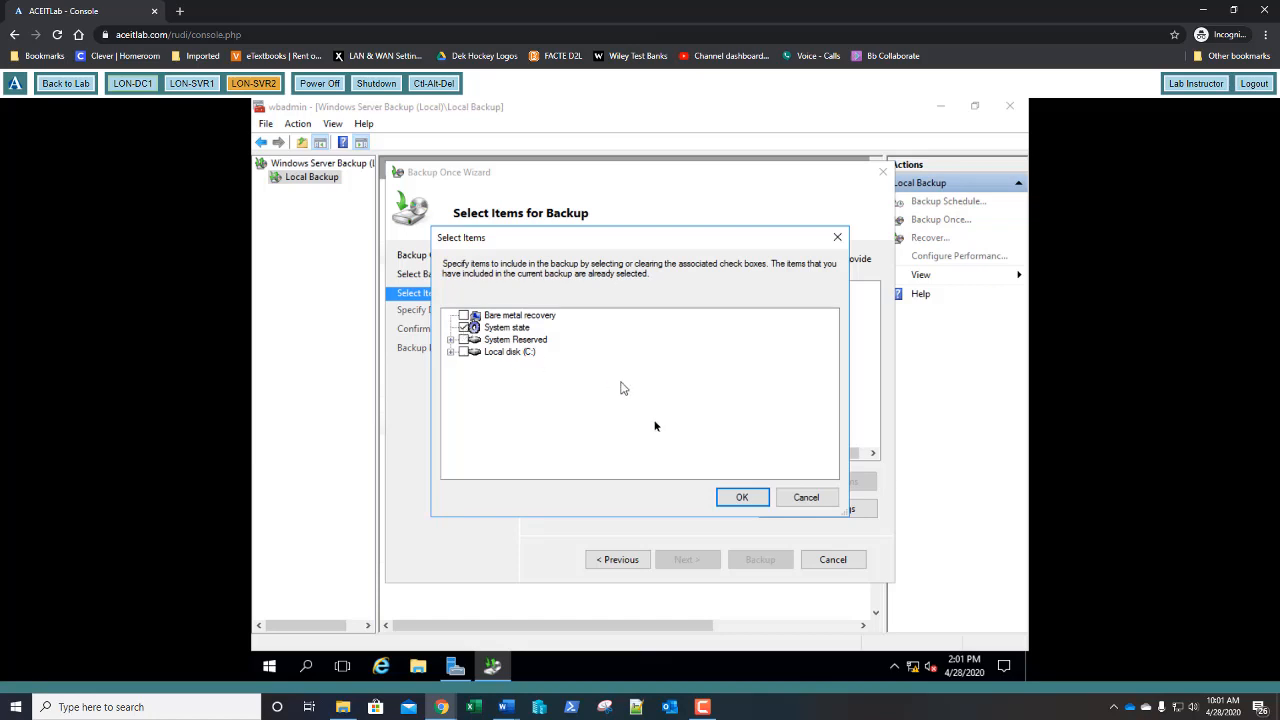
{"action": "left_click", "coordinate": [740, 497]}
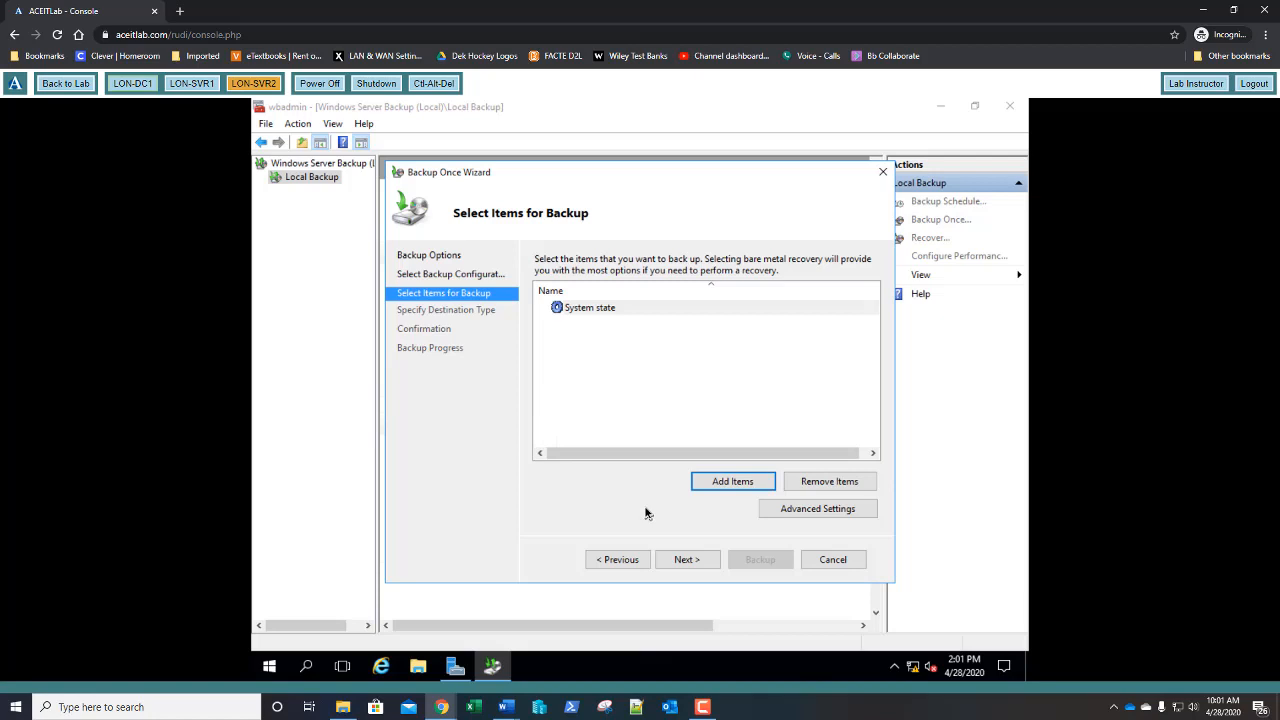
{"action": "left_click", "coordinate": [684, 560]}
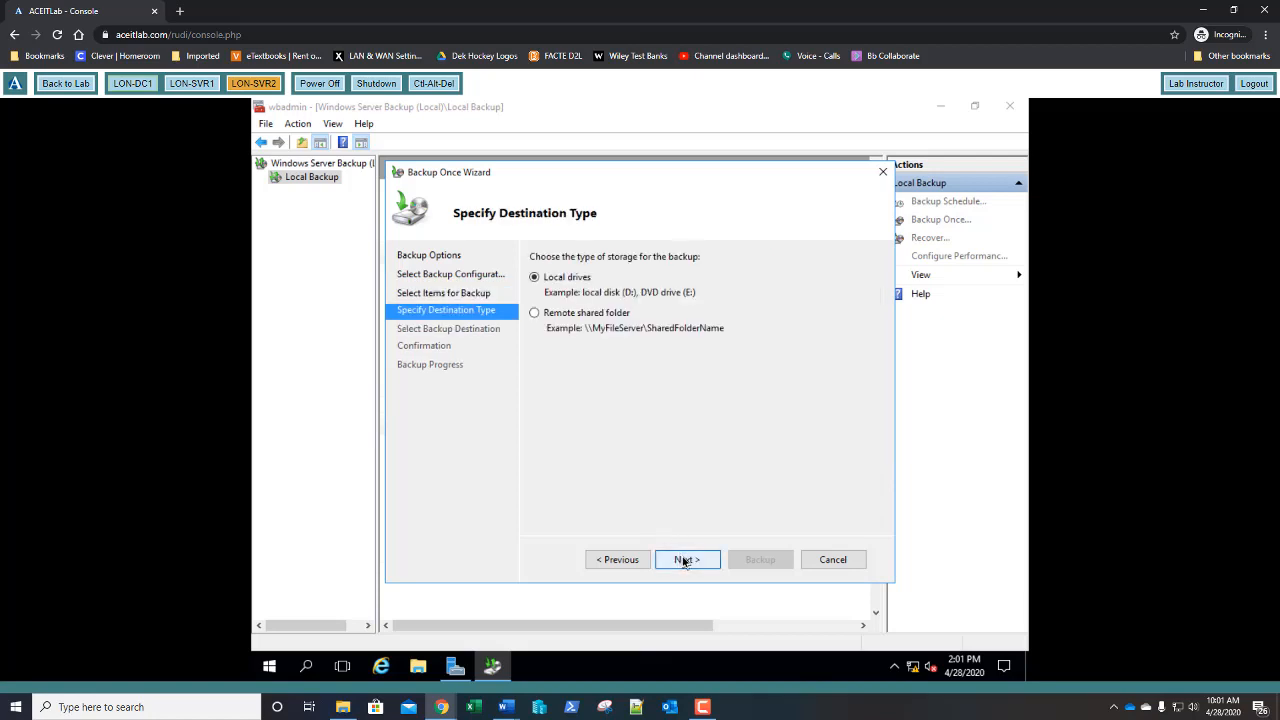
- Set the destination to the remote shared folder \\lon-svr1\BAK and reach Confirmation
{"action": "left_click", "coordinate": [536, 315]}
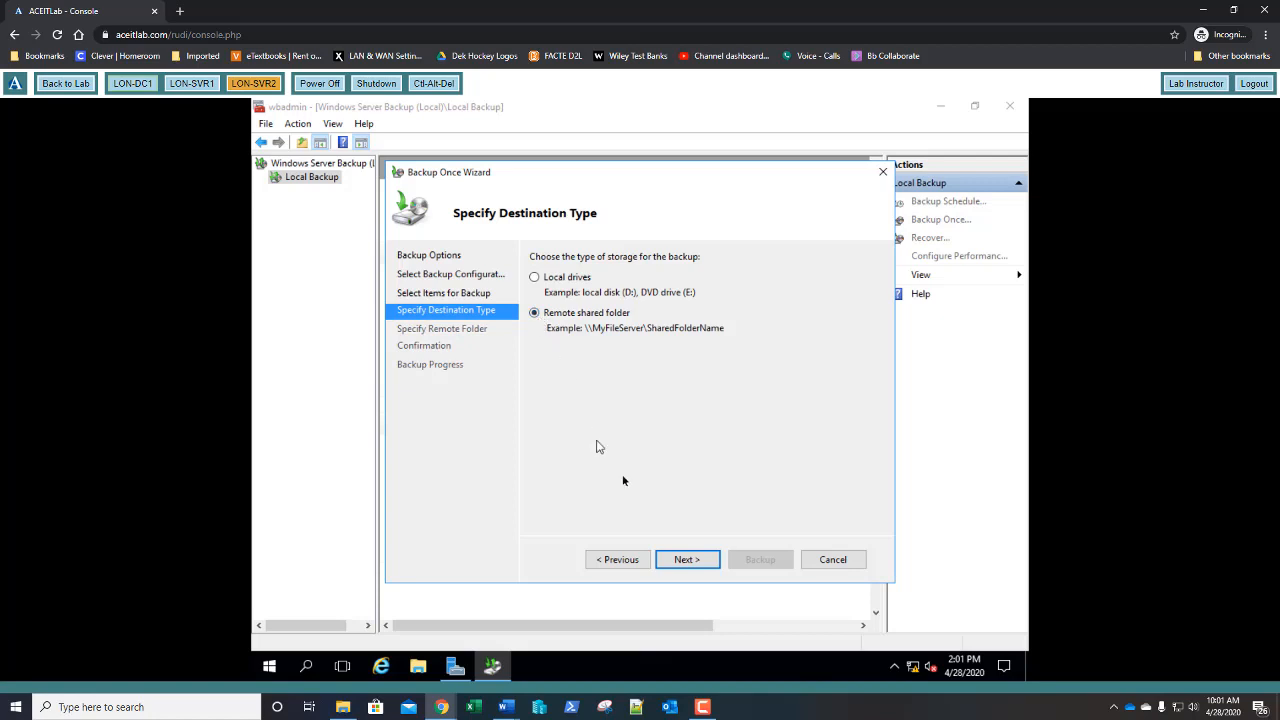
{"action": "left_click", "coordinate": [699, 562]}
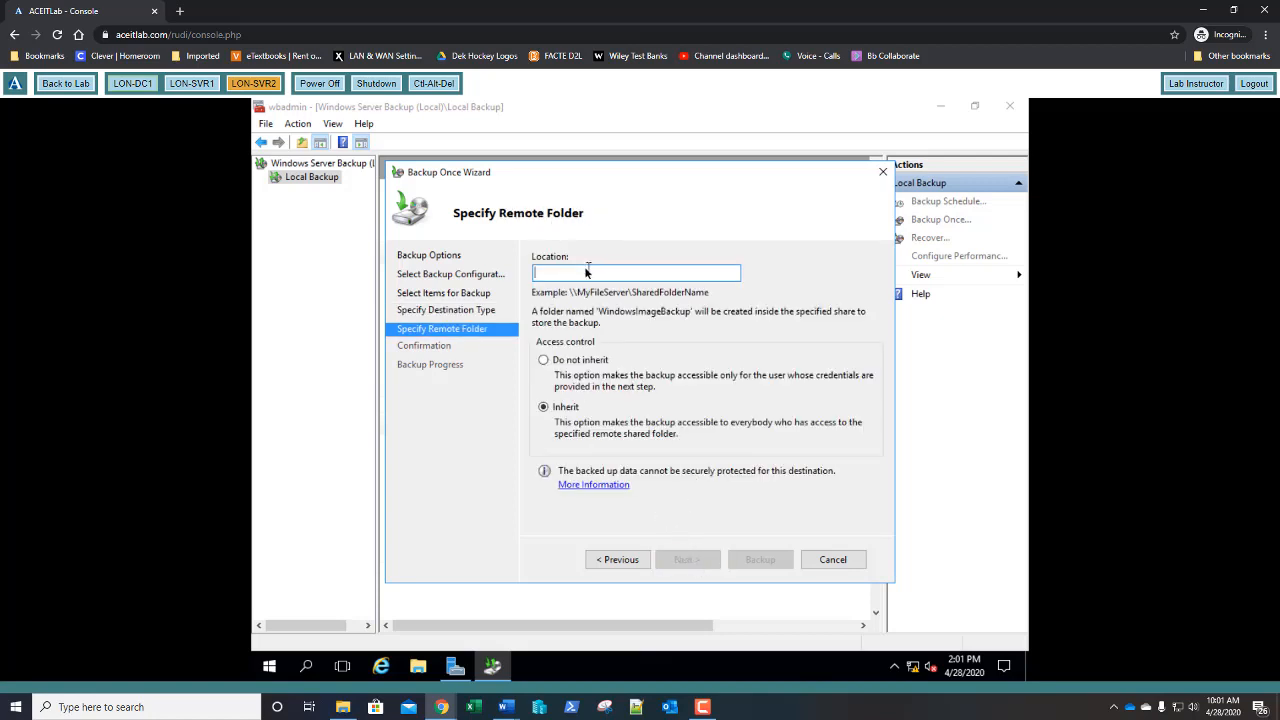
{"action": "type", "text": "\\\\lon-svr1"}
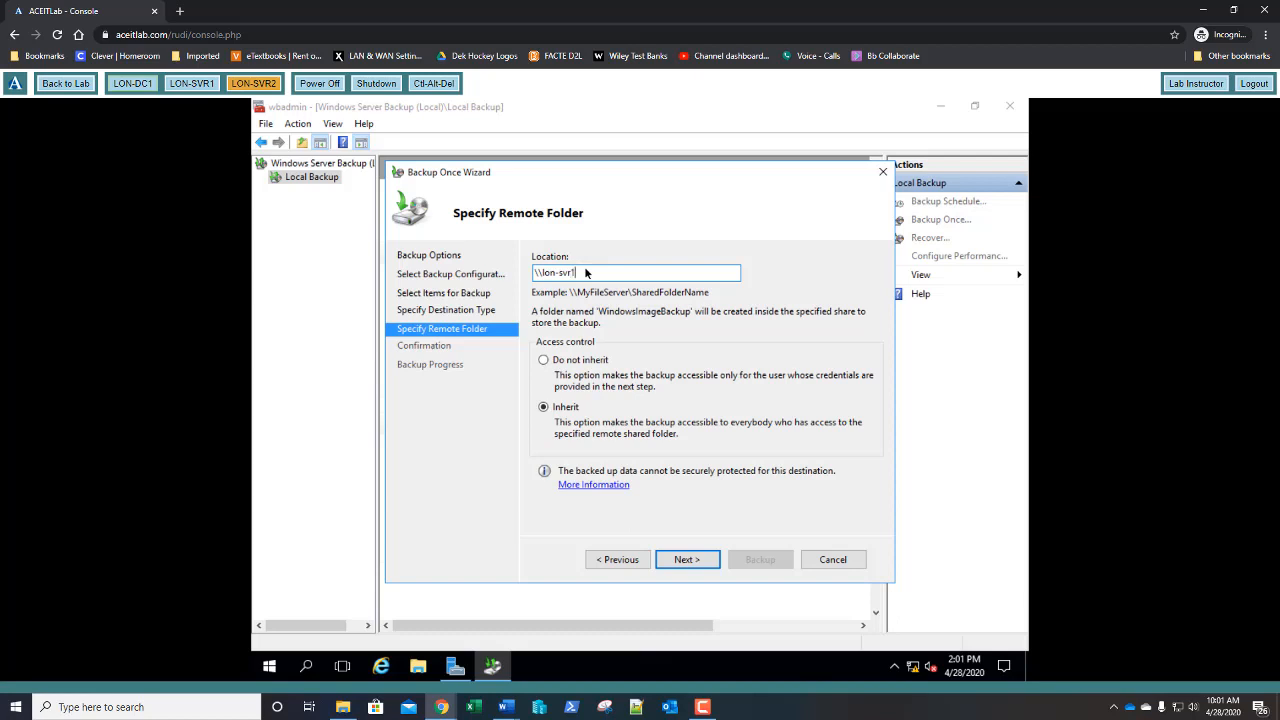
{"action": "type", "text": "\\"}
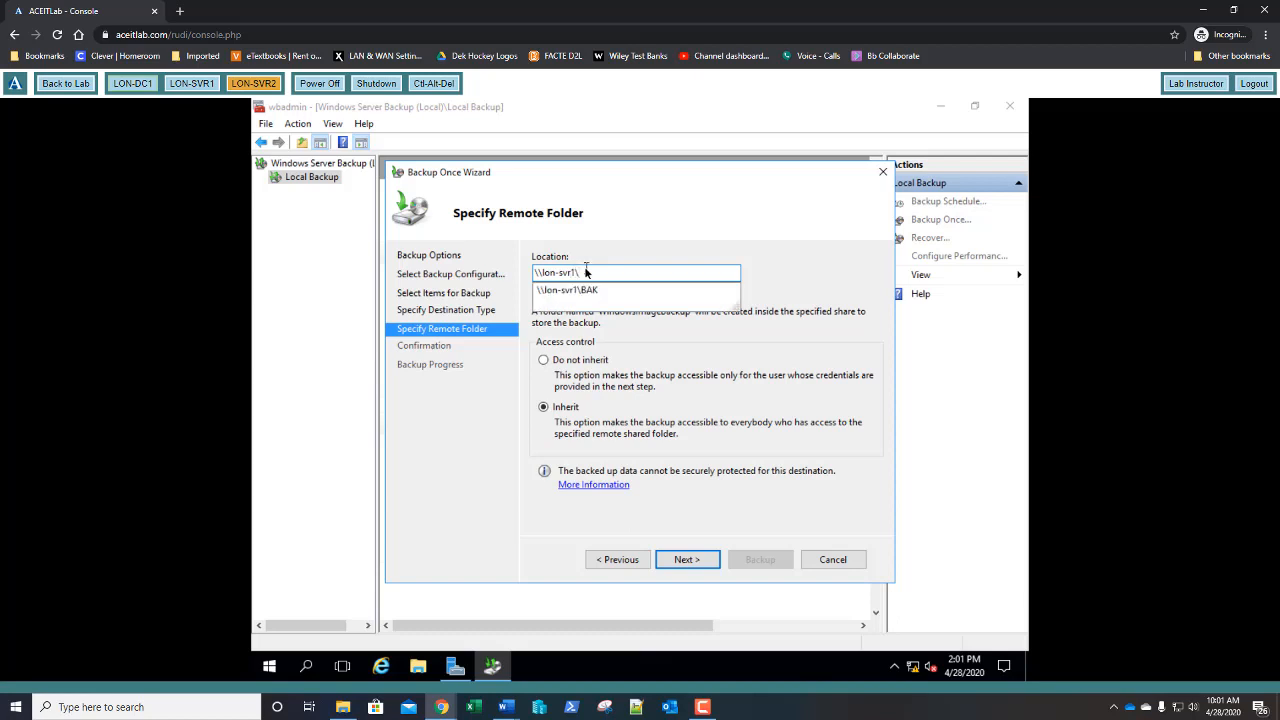
{"action": "key", "text": "Down"}
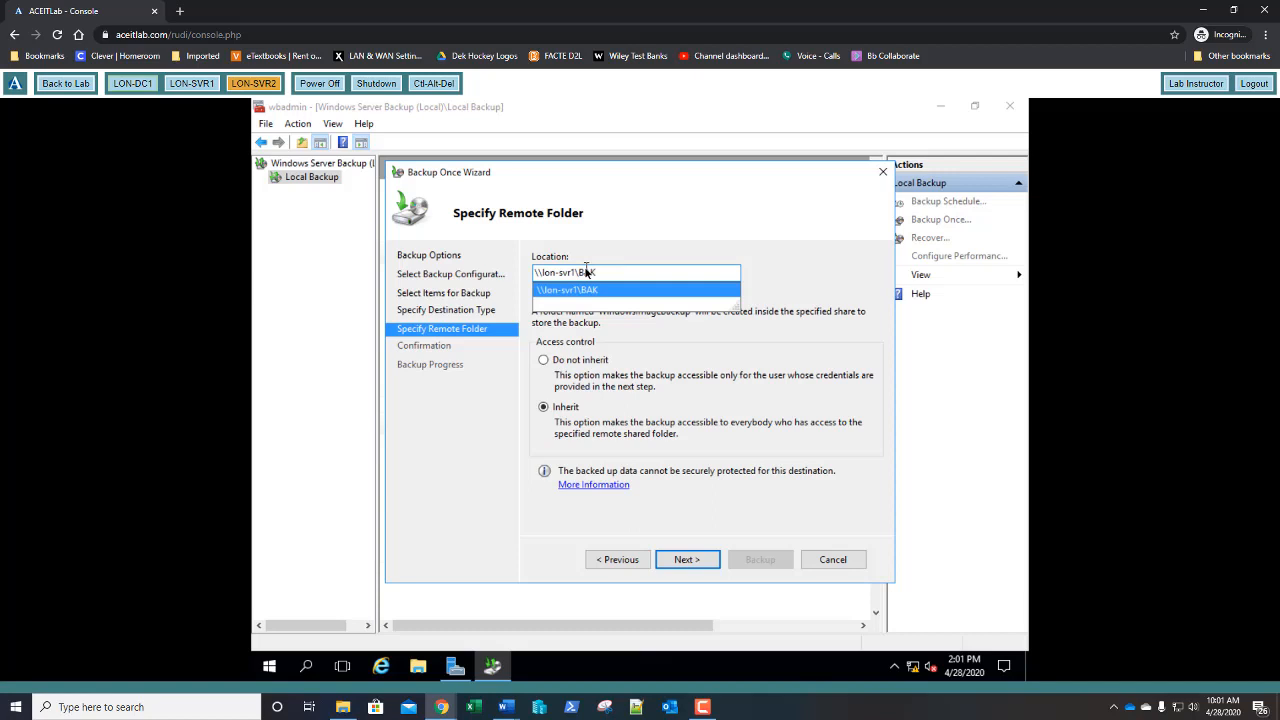
{"action": "key", "text": "Return"}
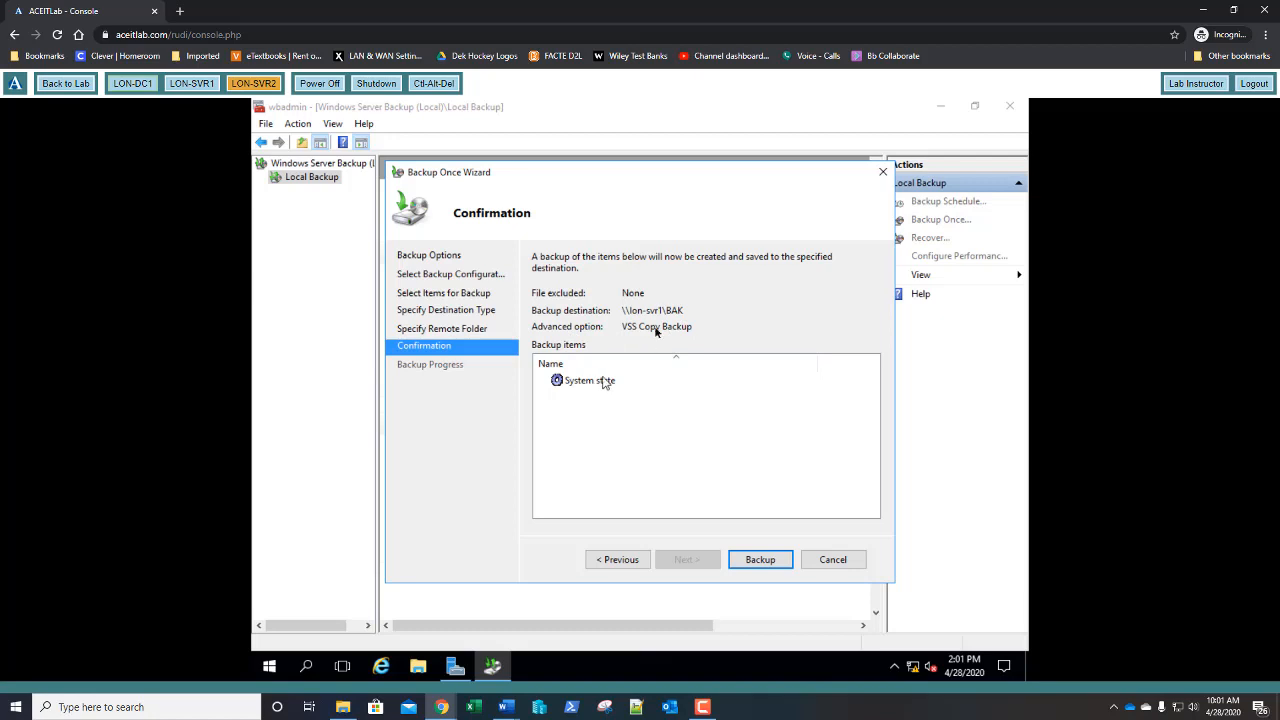
- Run the System state backup to \\lon-svr1\BAK and close the wizard once 8.19 GB completes
{"action": "left_click", "coordinate": [768, 560]}
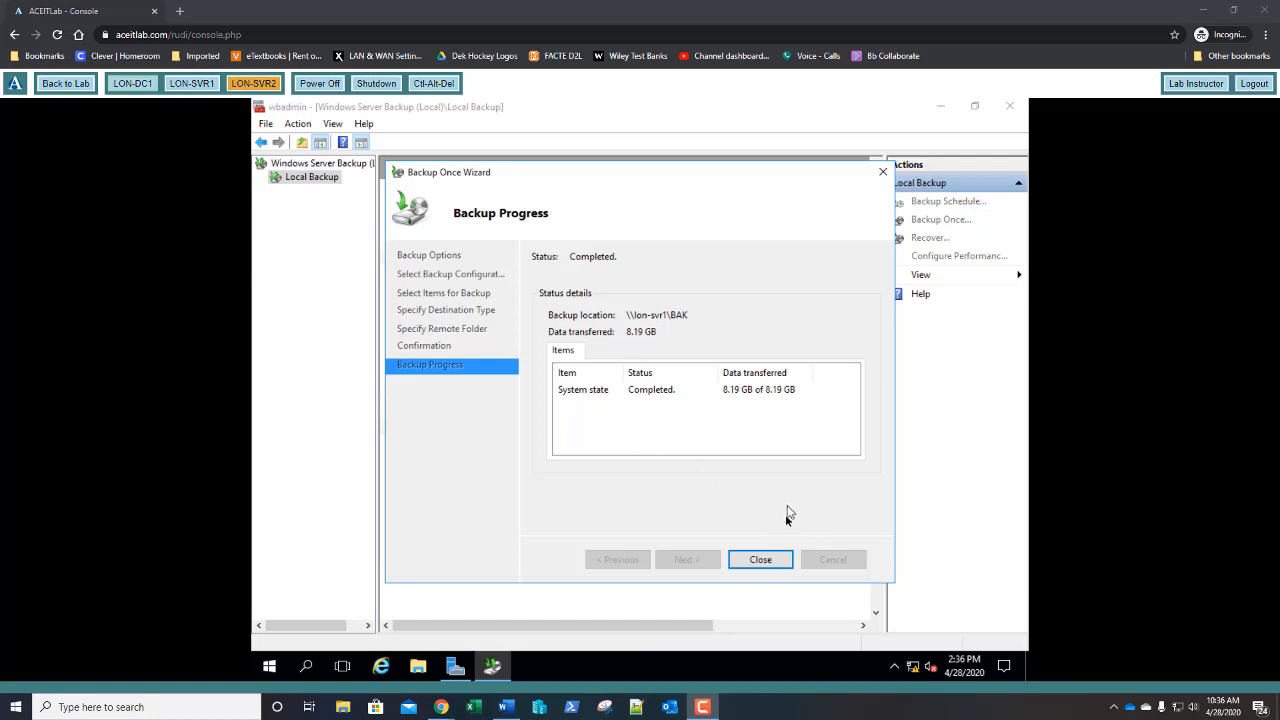
{"action": "left_click", "coordinate": [766, 564]}
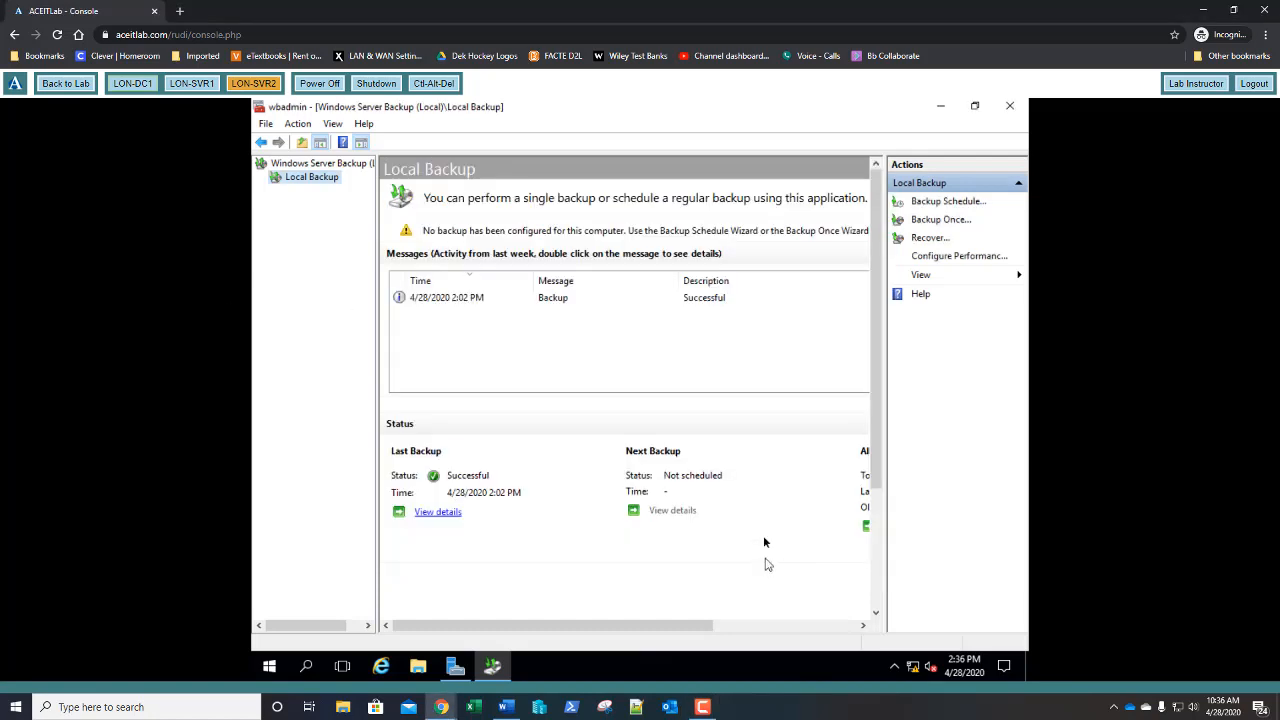